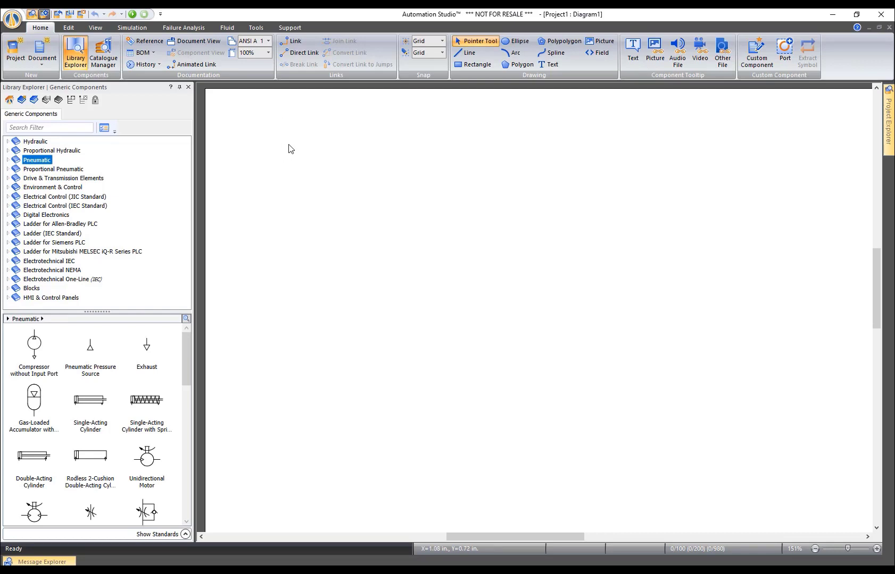
Place a pneumatic double-acting cylinder on the diagram and a solenoid-operated, spring-return 5/2-way valve below it
left_click_drag(26, 459, 322, 123)
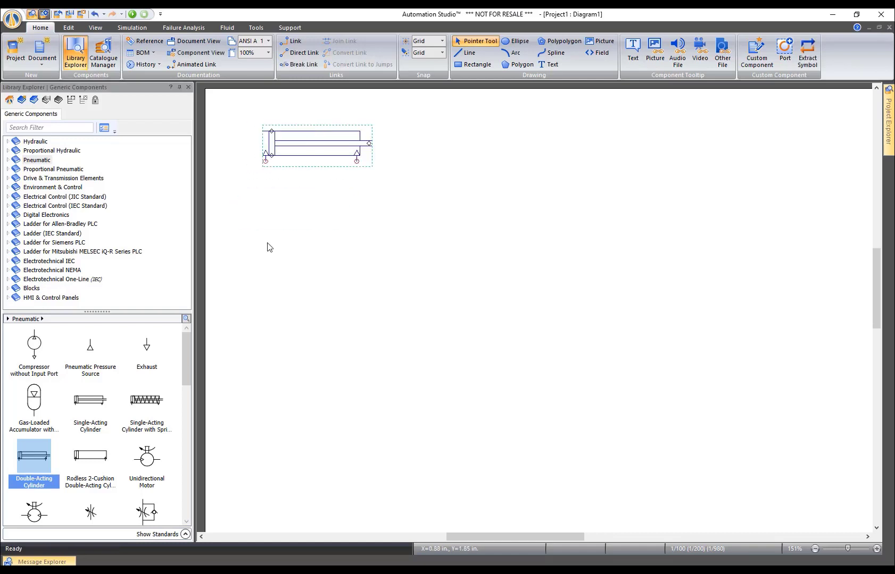
scroll(186, 360, "down", 5)
left_click_drag(147, 399, 281, 223)
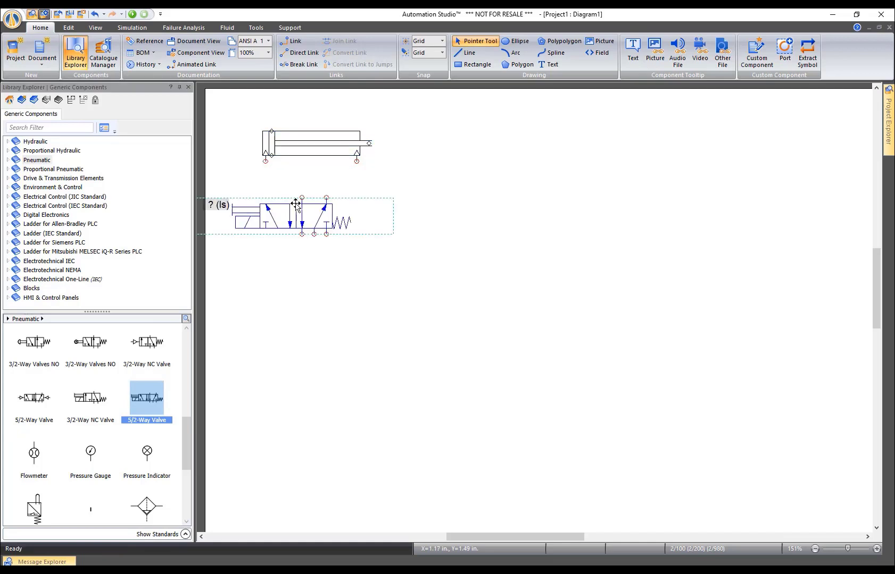
Attach a pneumatic pressure source to the 5/2-way valve's supply port and exhausts to its two exhaust ports
scroll(183, 430, "up", 5)
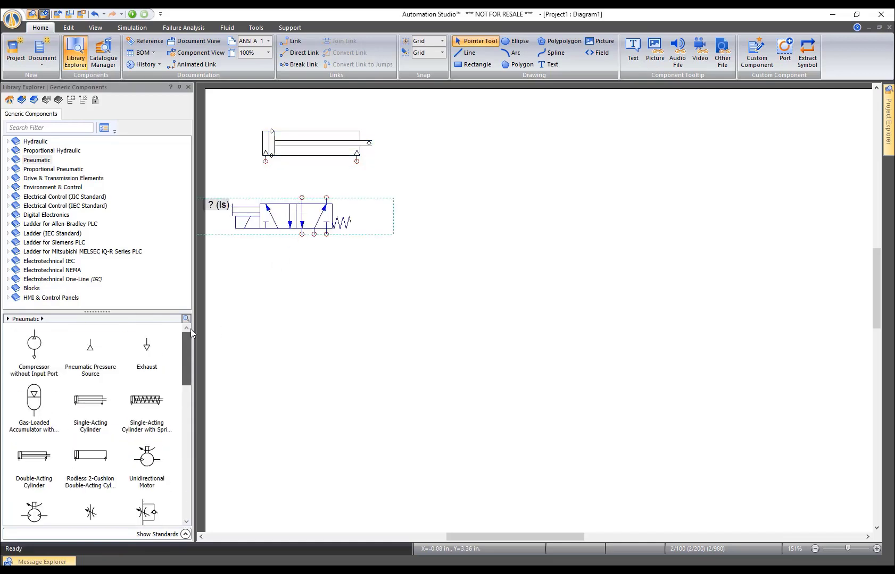
left_click_drag(101, 357, 314, 245)
left_click_drag(149, 349, 325, 256)
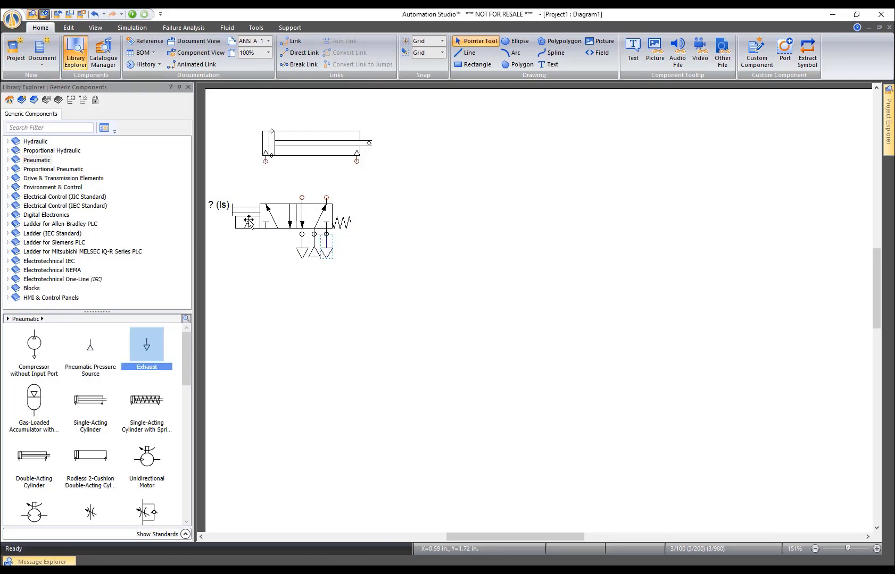
Move the valve's variable label below its solenoid and connect the cylinder's two ports to the valve's working ports
left_click_drag(217, 206, 245, 249)
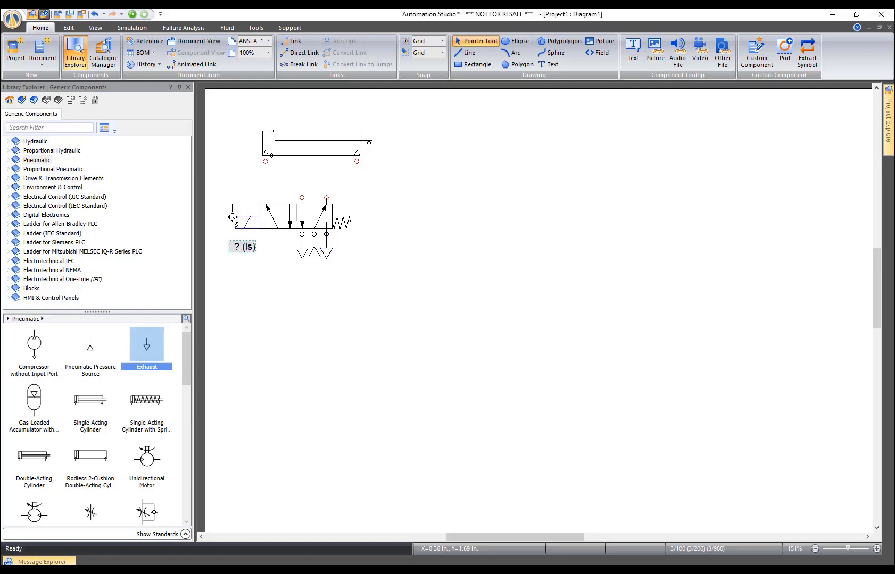
left_click_drag(265, 161, 301, 197)
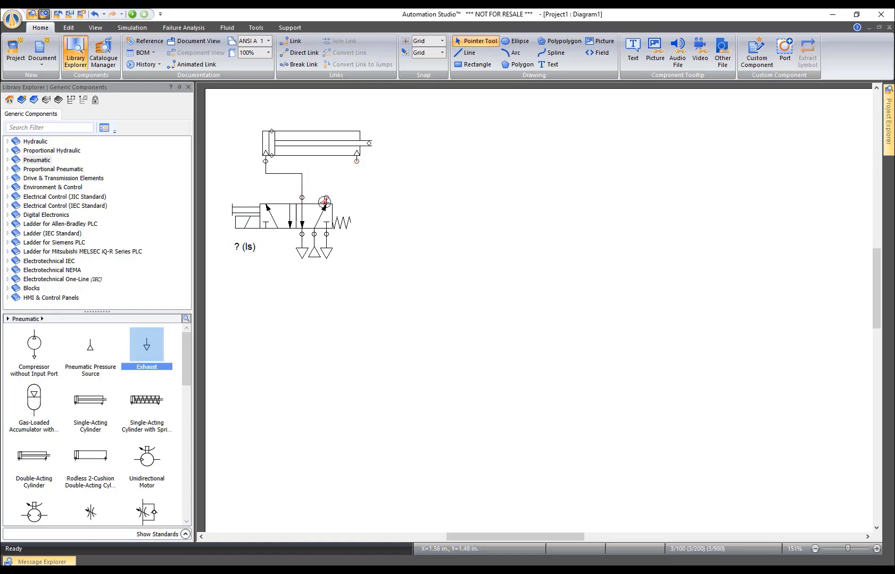
left_click_drag(356, 162, 328, 199)
Select the complete pneumatic circuit and shift it slightly up and to the right on the diagram
left_click_drag(207, 112, 413, 316)
left_click(300, 213)
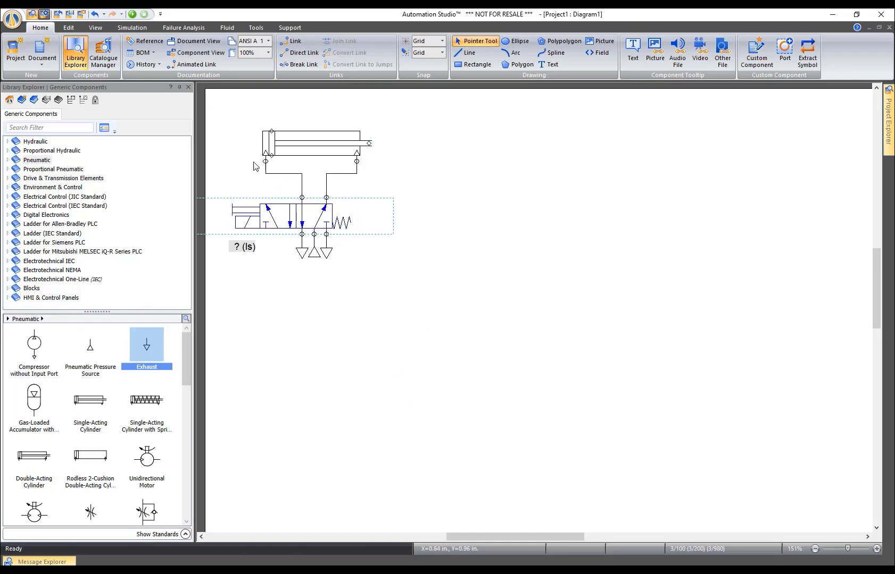
left_click(242, 146)
left_click_drag(208, 115, 394, 291)
left_click_drag(302, 218, 326, 205)
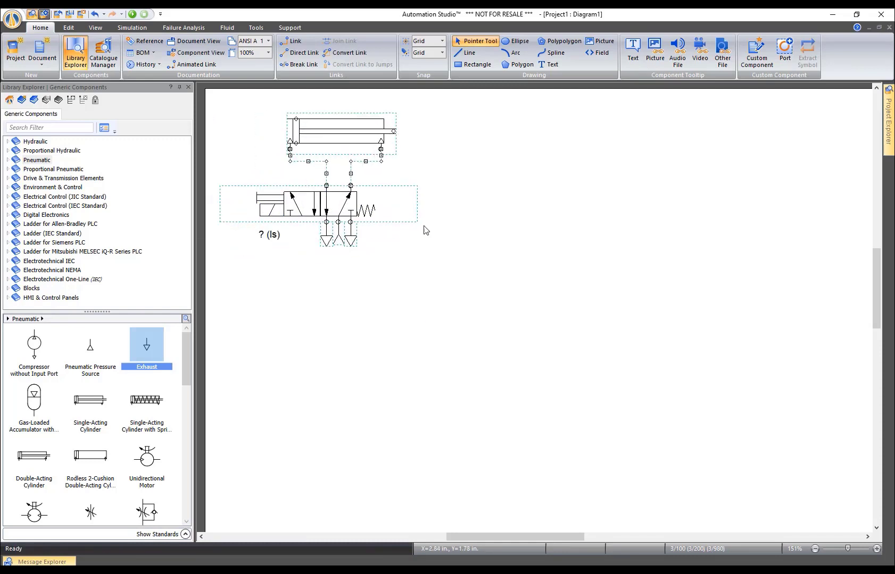
left_click(428, 241)
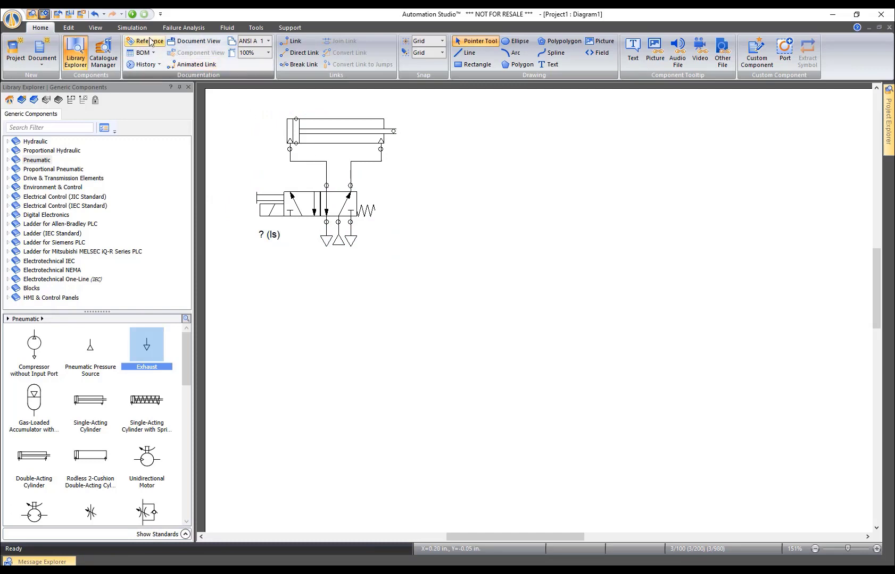
Run the simulation, actuate the 5/2-way valve manually to test the cylinder's movement, and stop the simulation
left_click(132, 14)
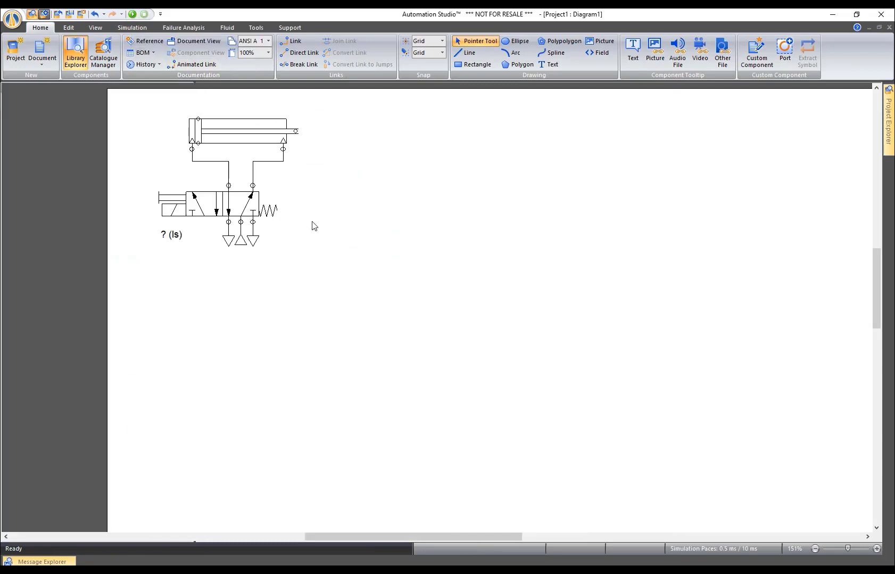
left_click_drag(199, 204, 177, 206)
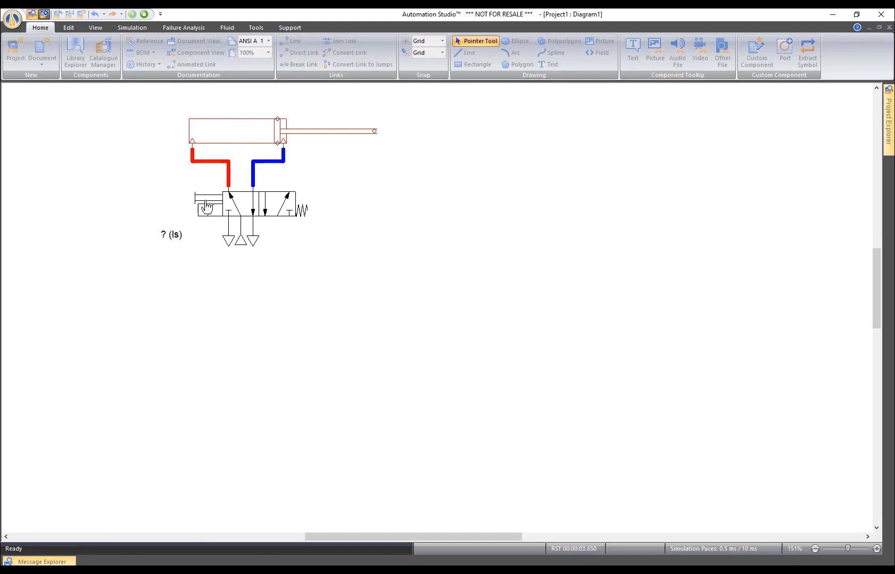
left_click(144, 14)
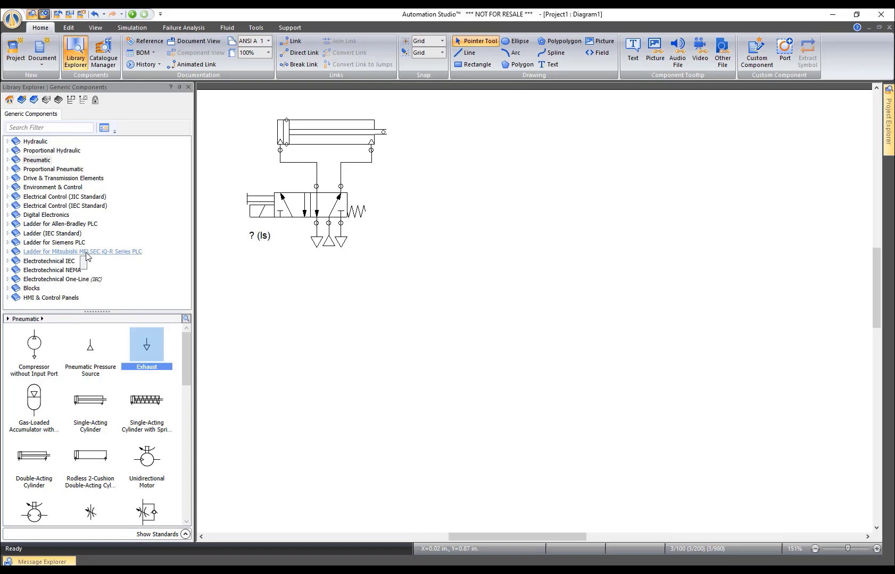
Compare the ladder components offered in the Allen-Bradley AB PLC, 500 PLC and 5000 PLC libraries
left_click(66, 226)
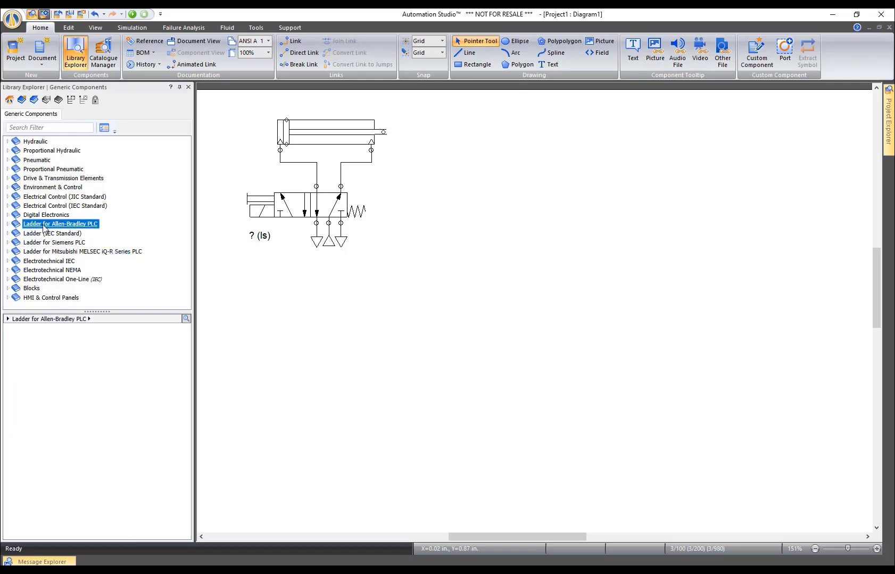
left_click(8, 225)
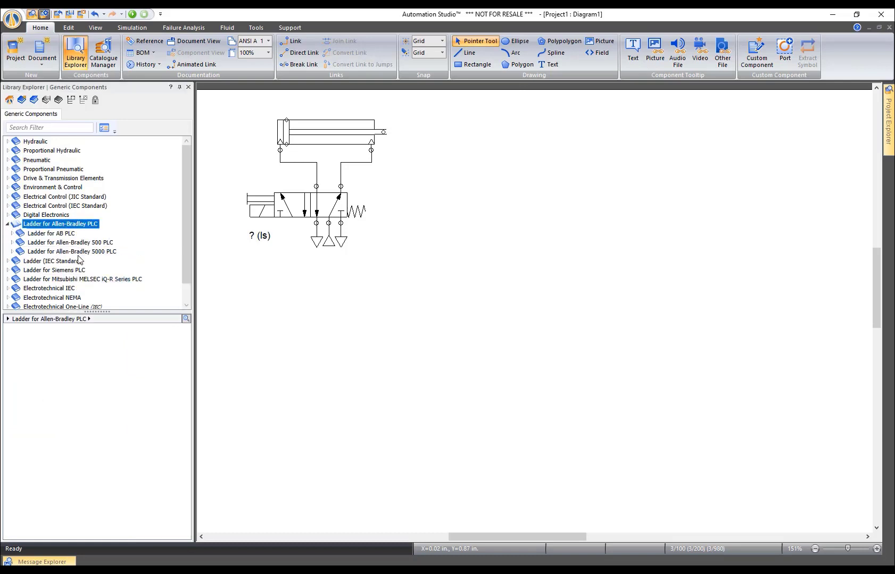
left_click(61, 236)
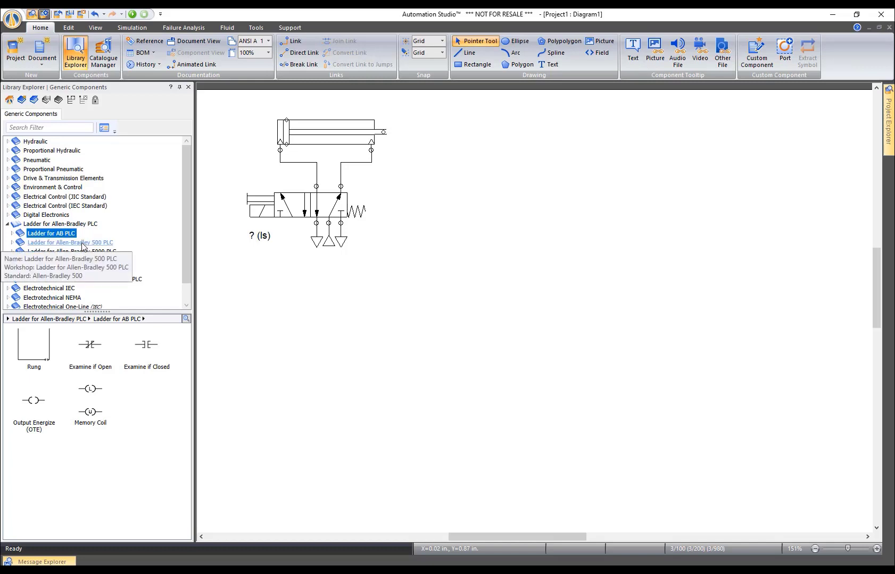
left_click(83, 244)
left_click(90, 254)
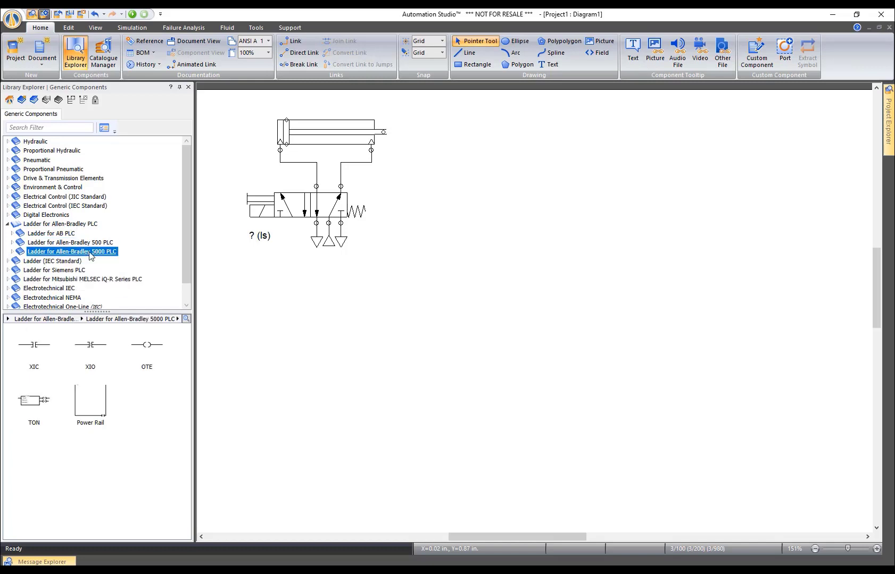
key("Up")
key("Up")
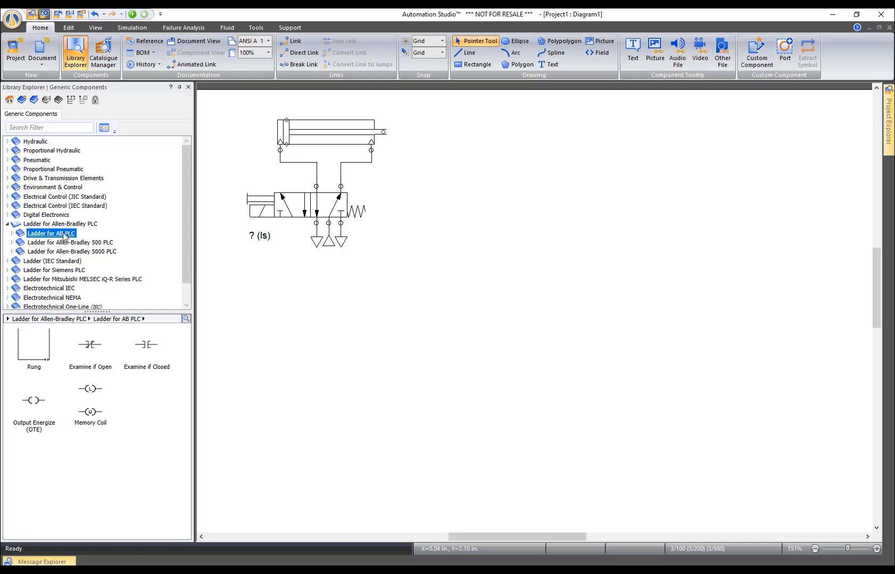
Place a JIC-standard PLC Input Card below the pneumatic circuit and a PLC Output Card level with it, leaving space between them
left_click(8, 196)
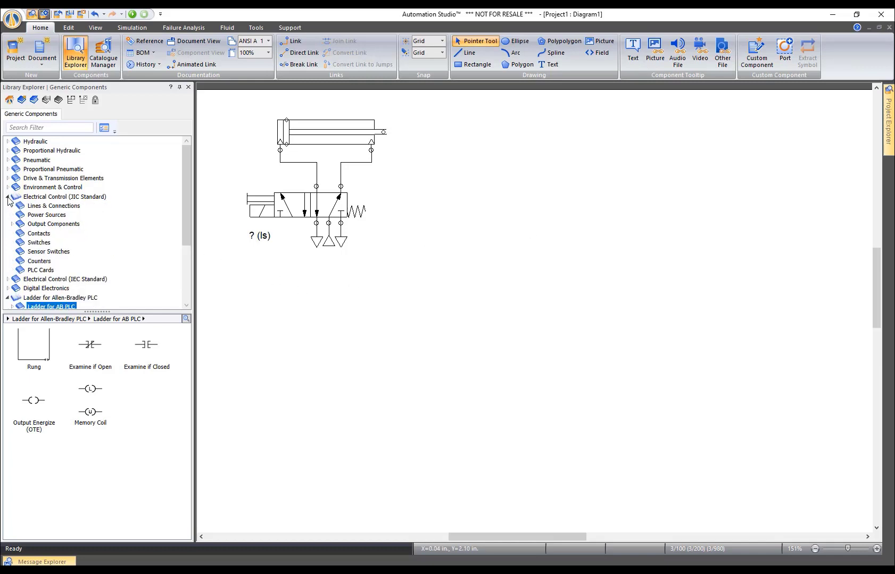
left_click(42, 272)
left_click_drag(45, 346, 368, 292)
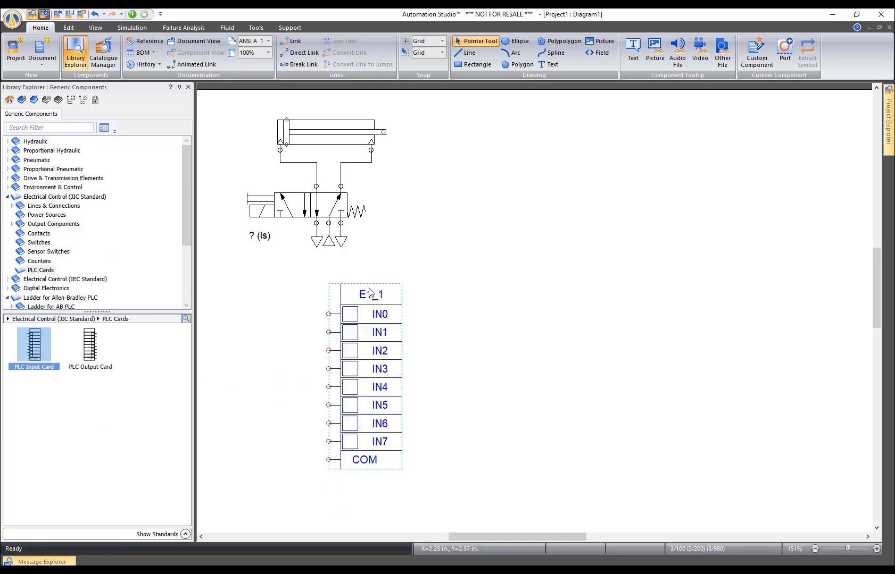
left_click_drag(90, 351, 713, 287)
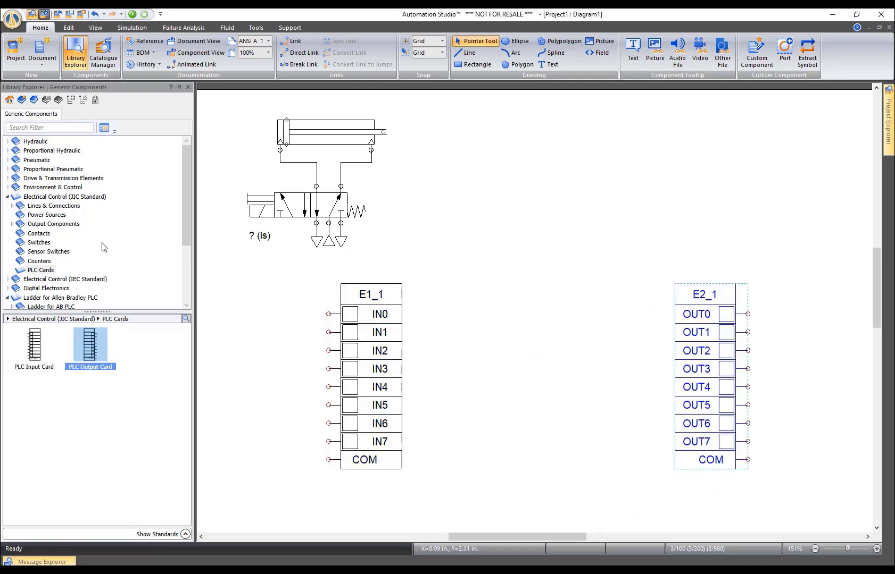
Add a Rung from the Ladder for AB PLC library, narrow it, and position it between the input and output cards
double_click(55, 297)
scroll(55, 297, "down", 1)
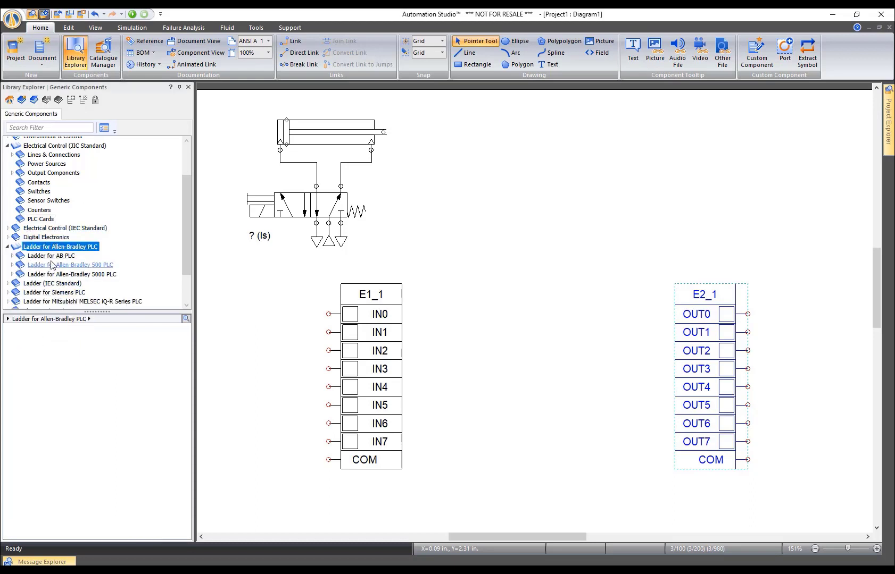
left_click(51, 256)
left_click_drag(20, 350, 588, 183)
left_click_drag(753, 356, 669, 355)
left_click_drag(540, 181, 535, 264)
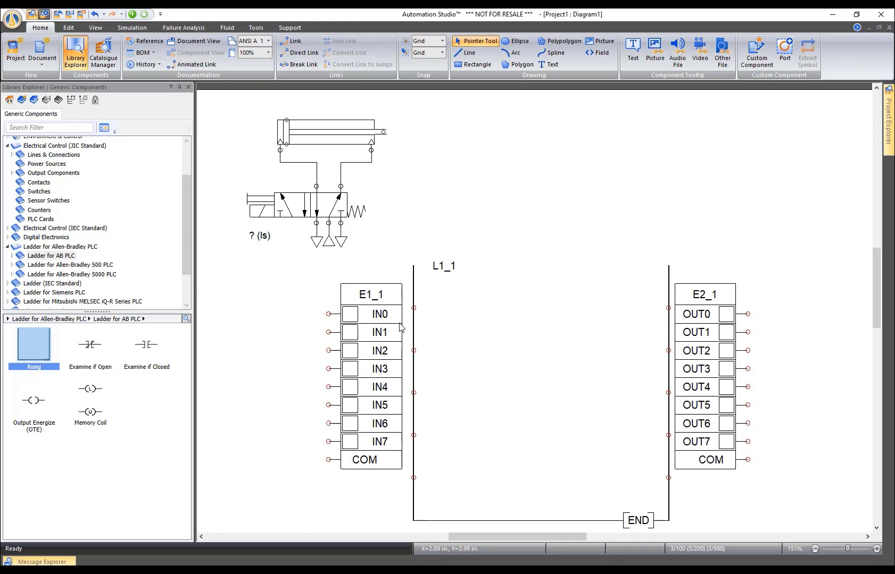
Wire a 24 V supply and a normally open push-button with alias Start to IN0, and a 0 V common to the input card's COM
left_click(68, 146)
left_click_drag(35, 340, 296, 281)
left_click_drag(34, 456, 313, 313)
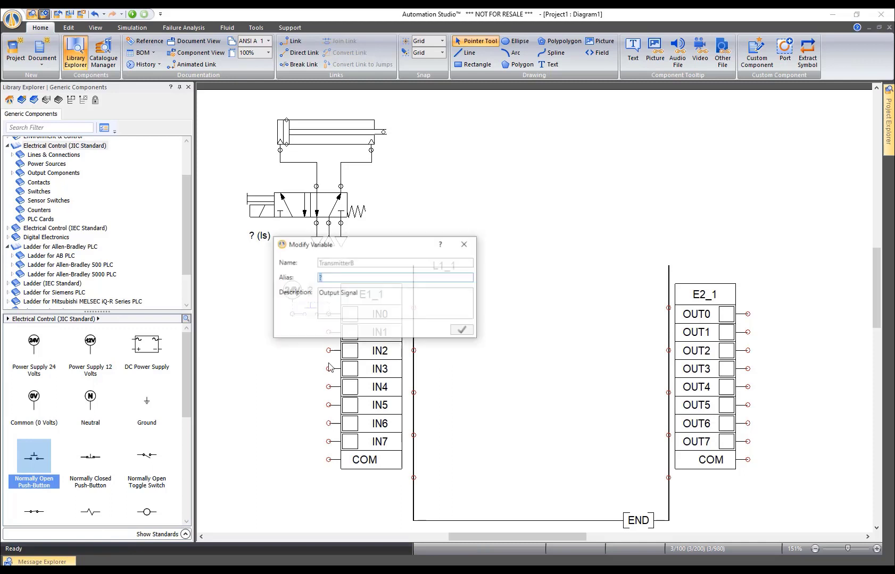
type("Start")
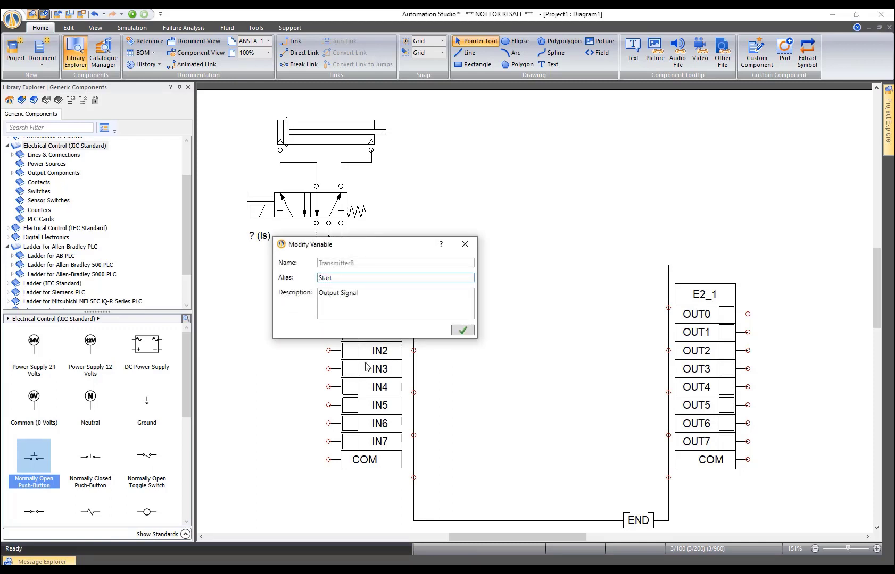
key("Return")
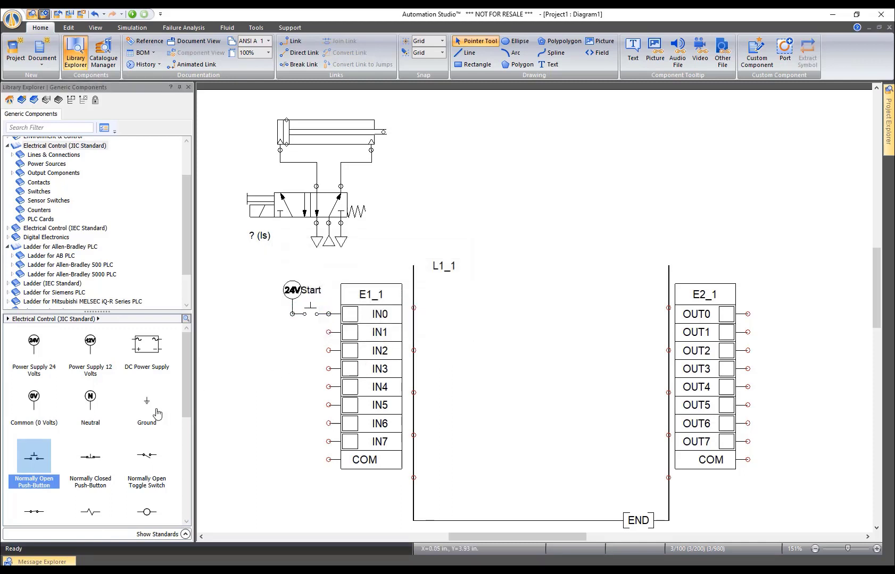
mouse_move(41, 402)
left_mouse_down()
mouse_move(194, 446)
mouse_move(278, 445)
mouse_move(292, 428)
mouse_move(330, 460)
left_mouse_up()
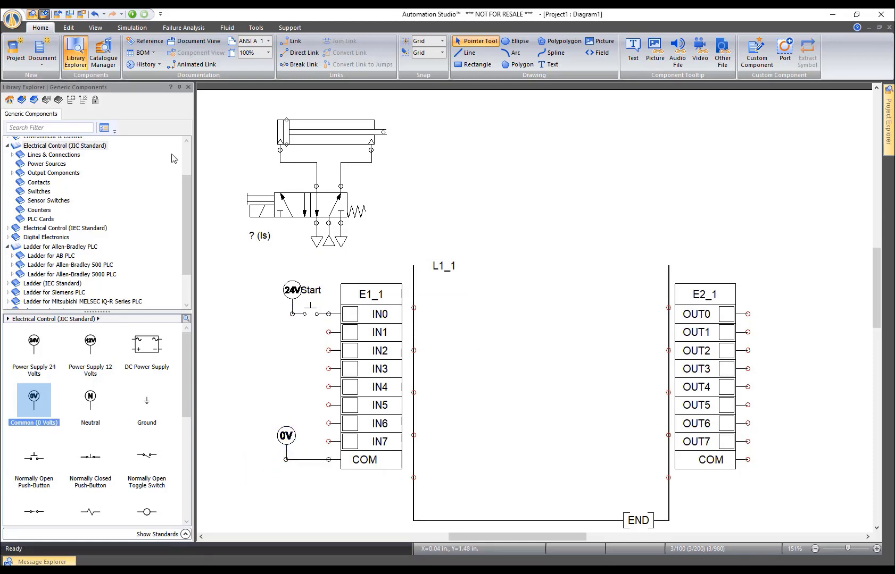
Run the simulation, operate the Start push-button to test input IN0, and stop the simulation
left_click(132, 14)
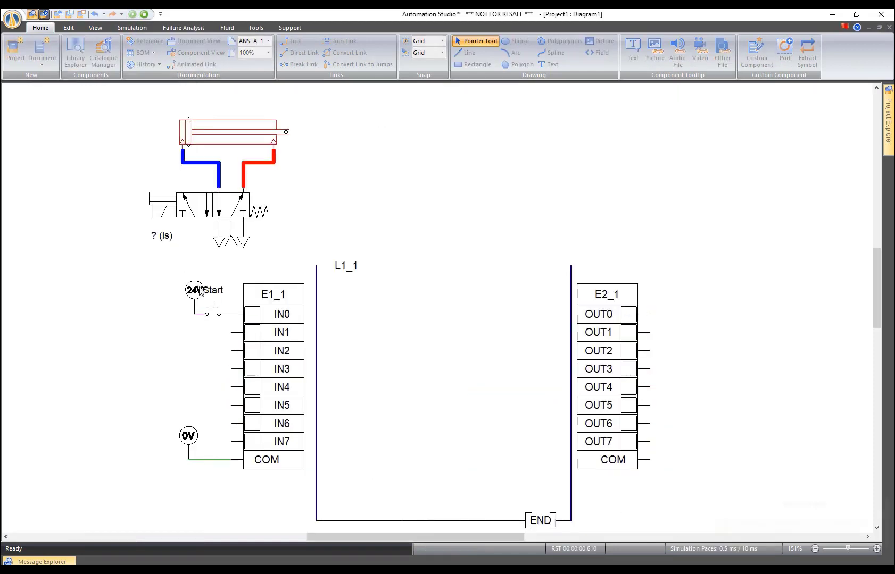
left_click(213, 313)
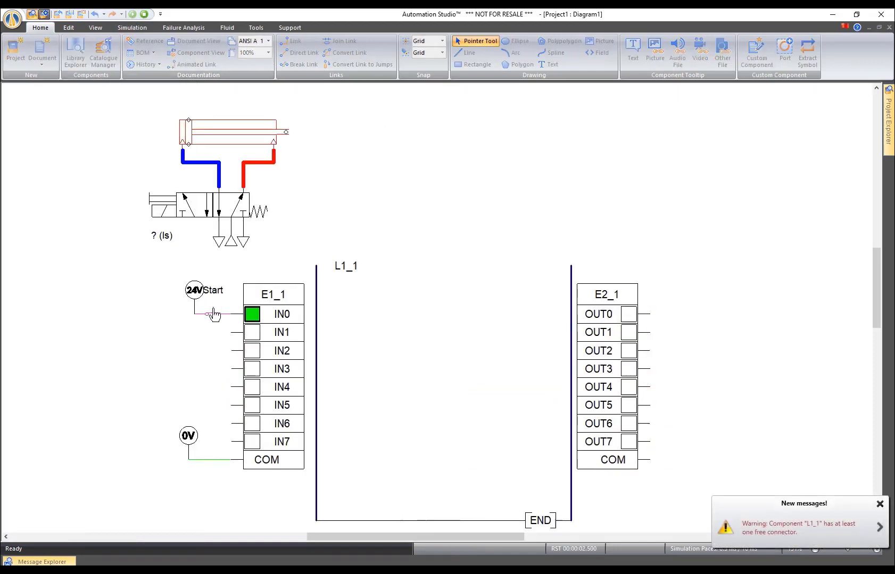
left_click(214, 314)
left_click(216, 314)
left_click(145, 15)
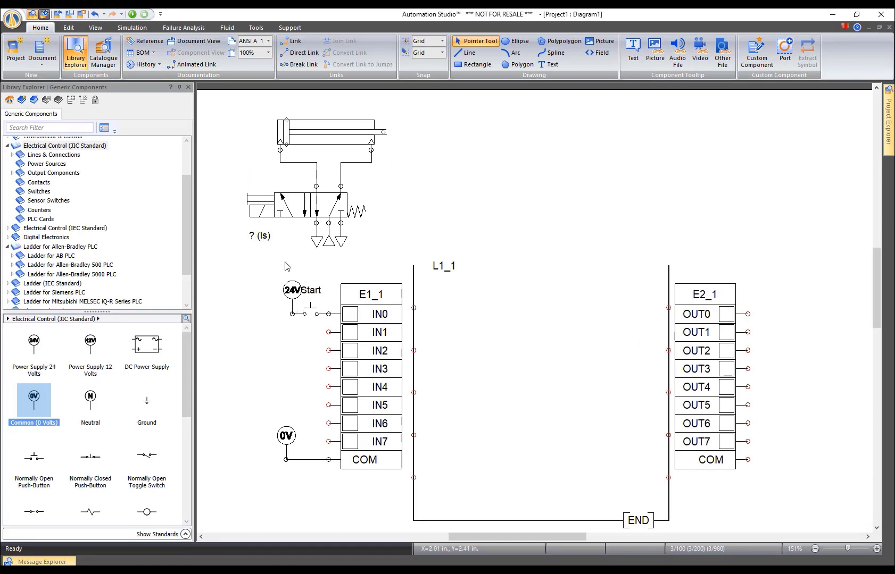
Copy the 24 V supply beside the output card and wire a 0 V common to the output card's COM
left_click_drag(293, 297, 796, 291)
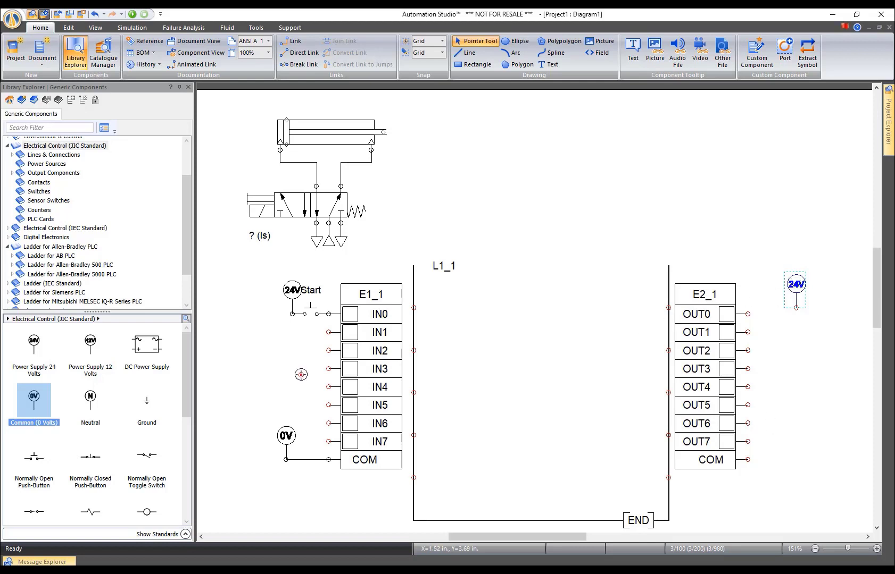
left_click_drag(34, 400, 768, 480)
left_click(780, 497)
left_click(747, 460)
left_click_drag(799, 447, 805, 441)
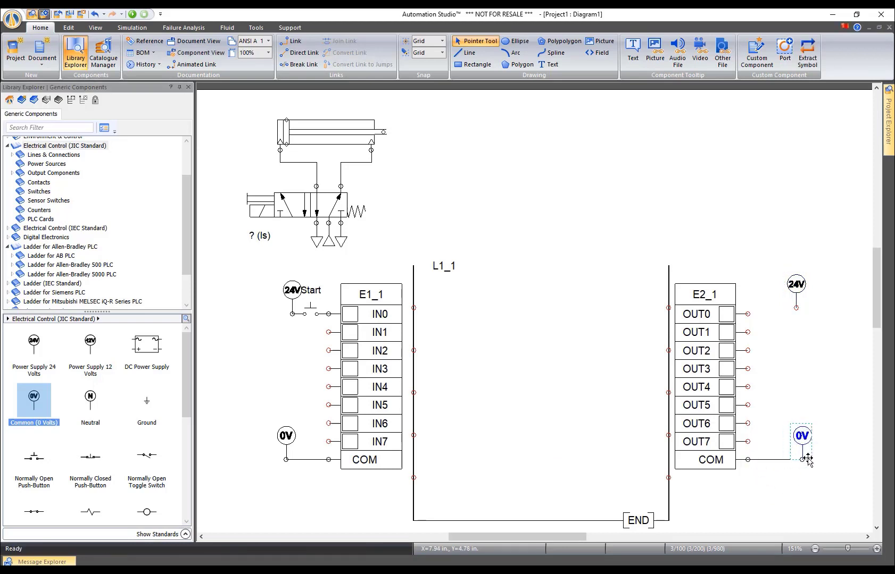
Connect a solenoid with alias A+ to OUT0 and attach the 24 V supply to its free end
left_click_drag(89, 513, 767, 314)
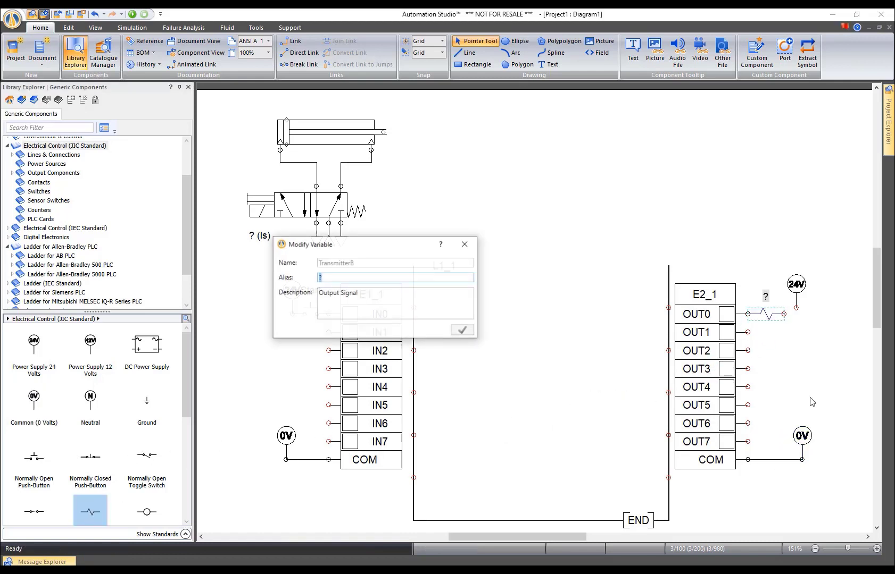
type("A+")
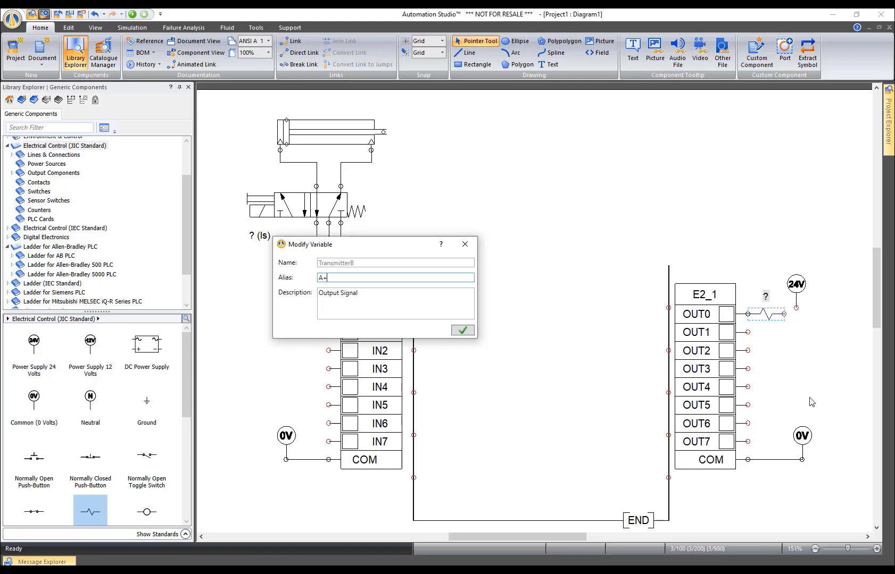
key("Return")
left_click_drag(797, 284, 798, 300)
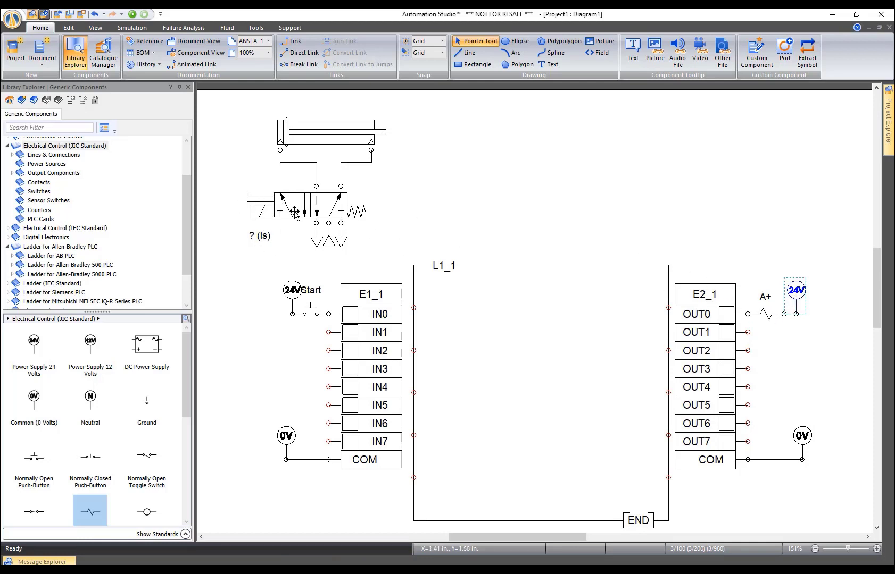
Assign the directional valve's solenoid input signal to the A+ solenoid variable
left_click(260, 215)
double_click(260, 213)
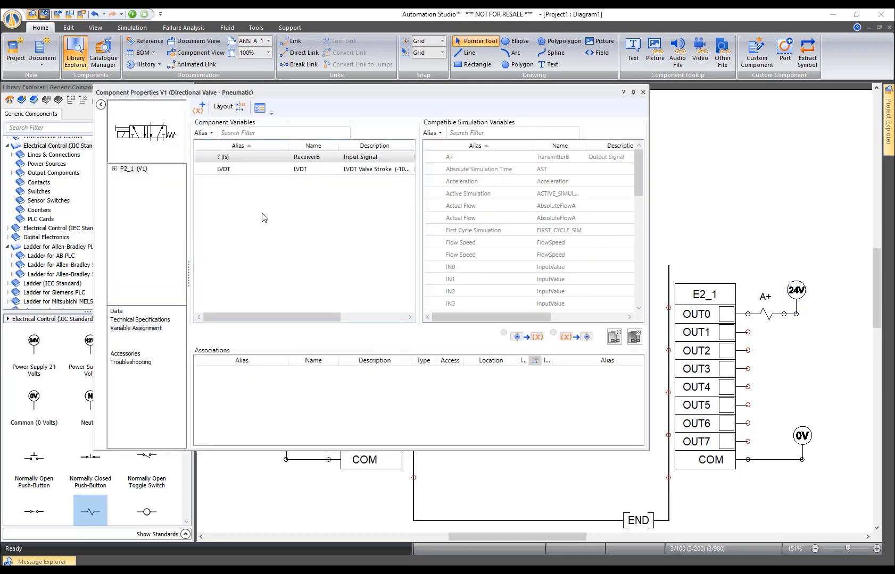
left_click(486, 133)
type("a")
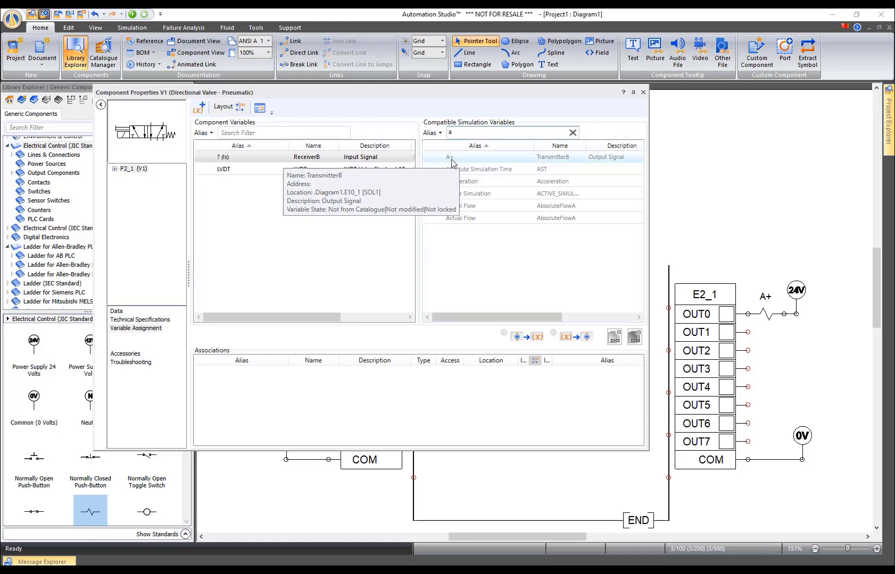
double_click(451, 159)
left_click(642, 92)
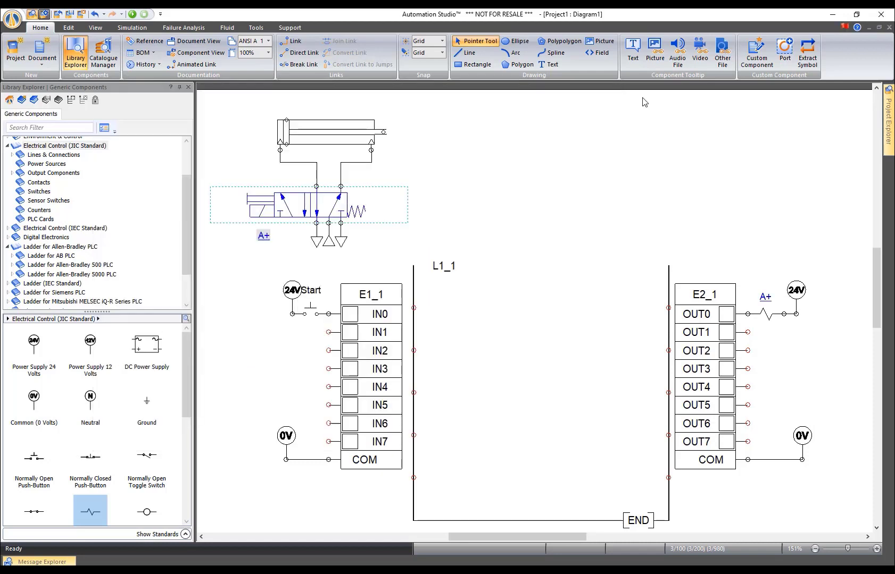
left_click(626, 160)
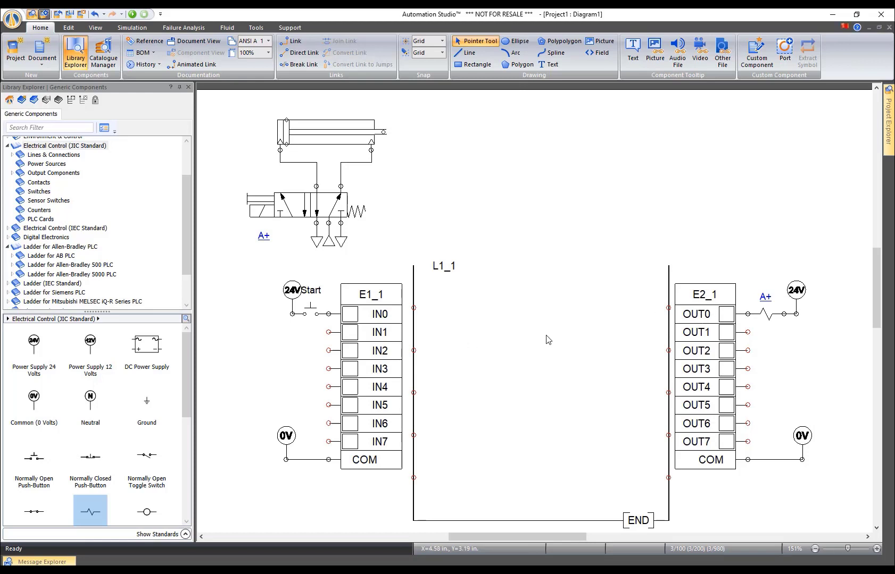
Place an Allen-Bradley Examine if Closed contact on the ladder's first rung and assign it to input IN0
left_click(67, 258)
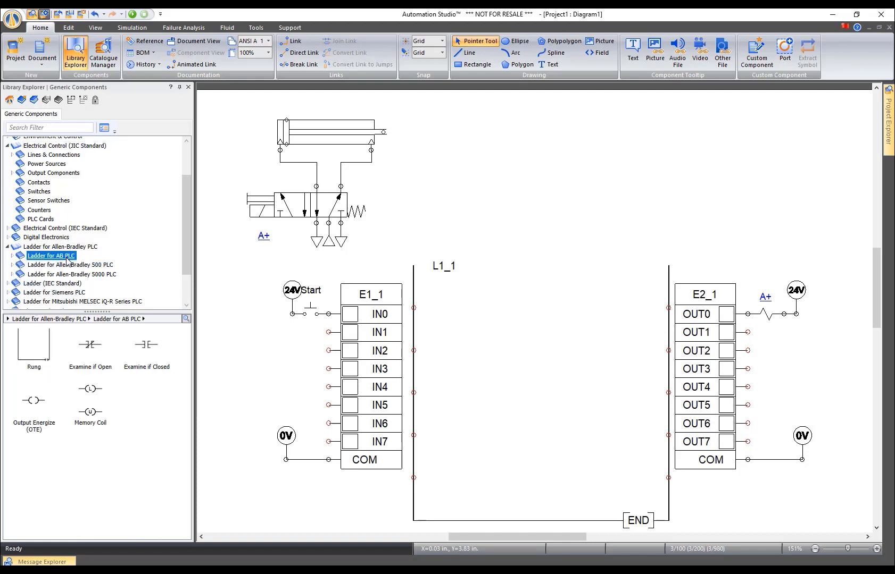
left_click_drag(148, 351, 446, 307)
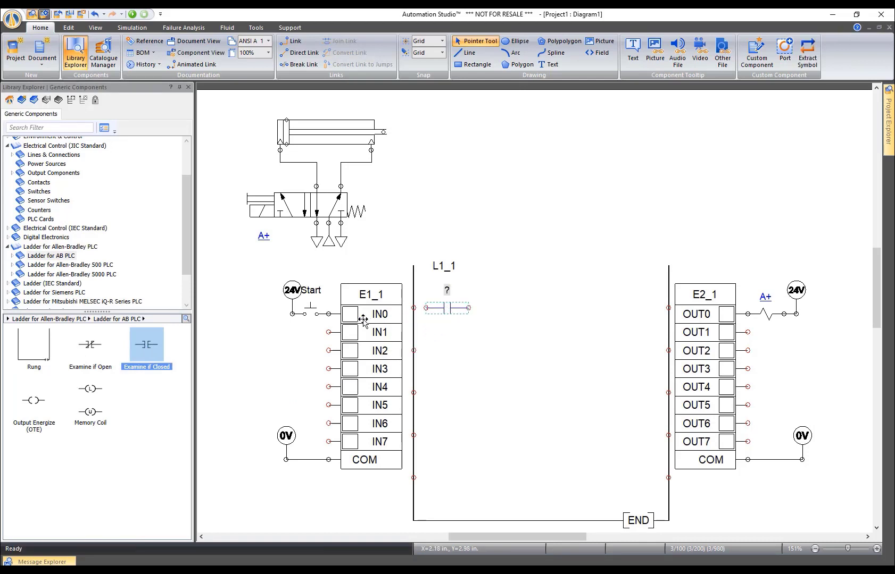
double_click(446, 308)
left_click(465, 133)
type("a")
key("BackSpace")
type("i")
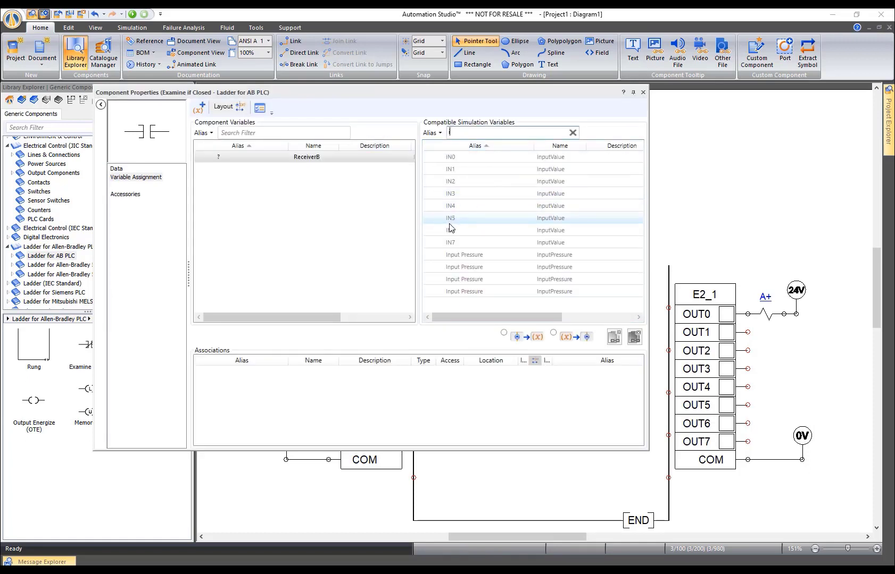
double_click(458, 159)
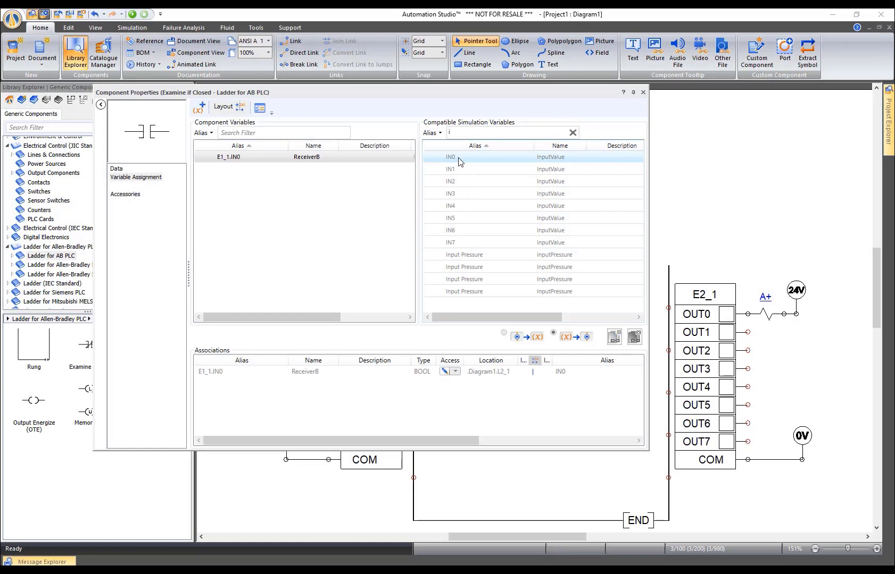
left_click(643, 92)
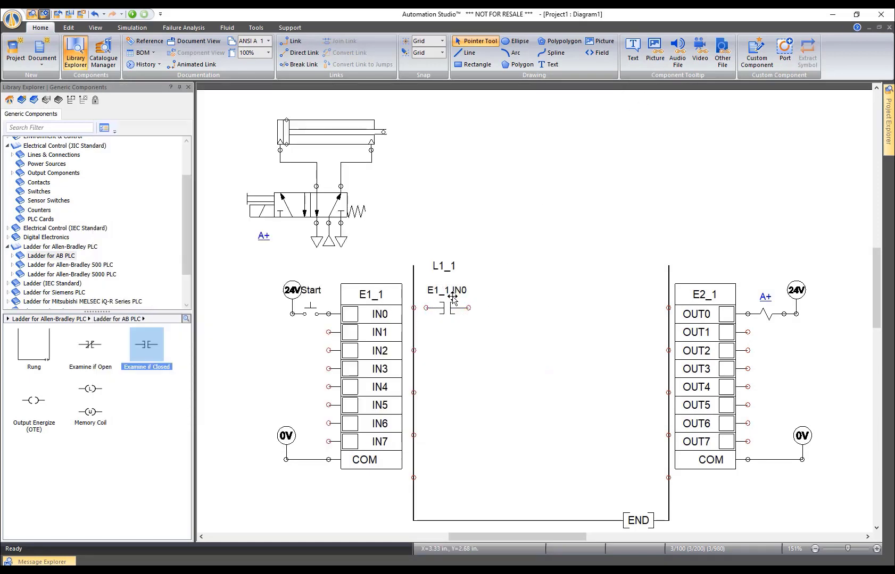
Add an Output Energize coil with alias B203.1 to the first rung and connect the contact and coil between the rails
left_click_drag(32, 409, 635, 308)
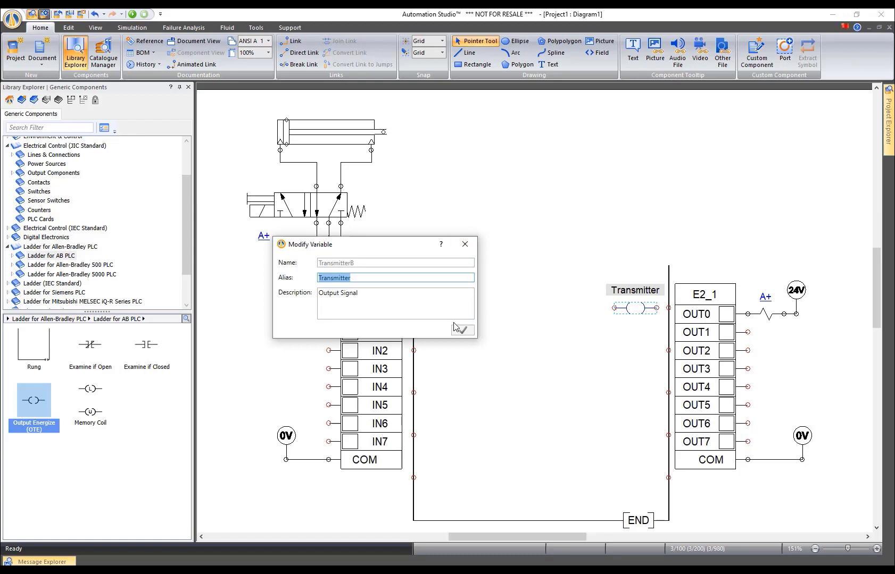
type("B203.1")
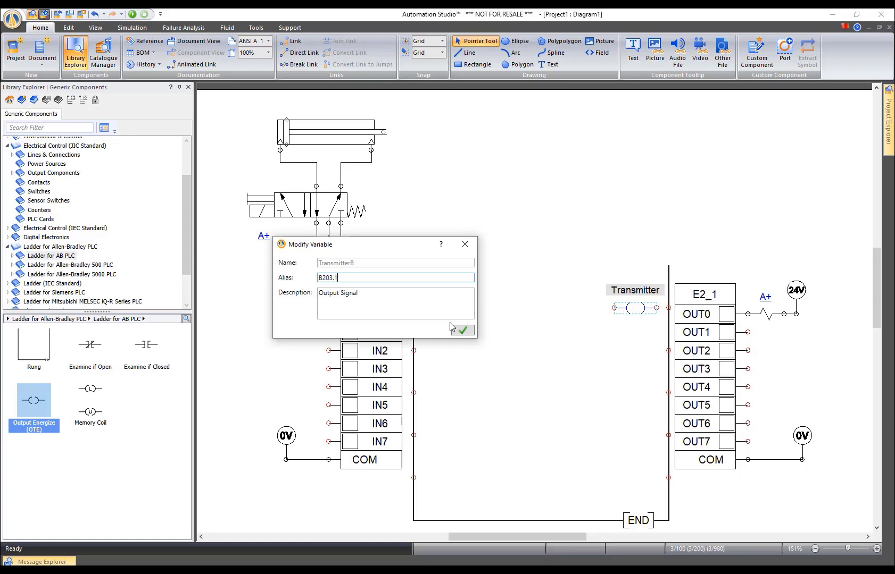
left_click(452, 327)
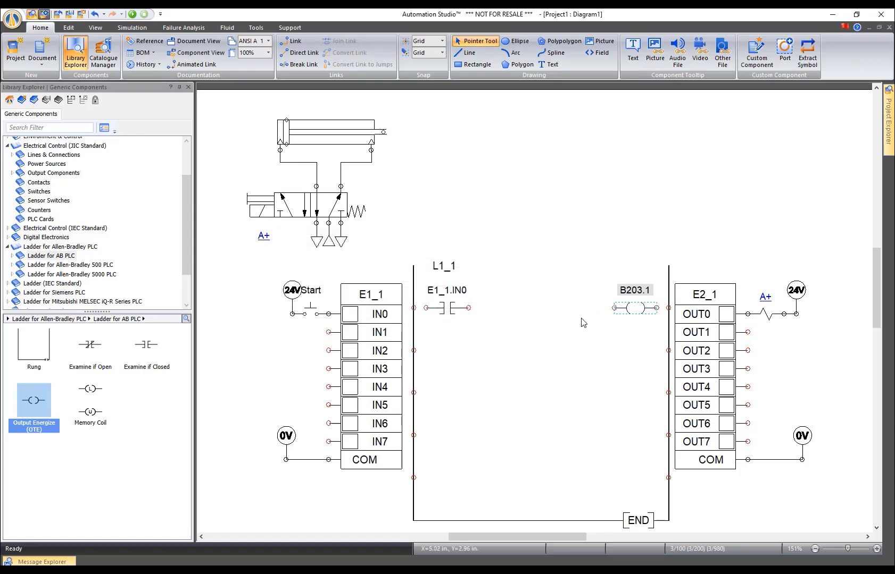
left_click(523, 320)
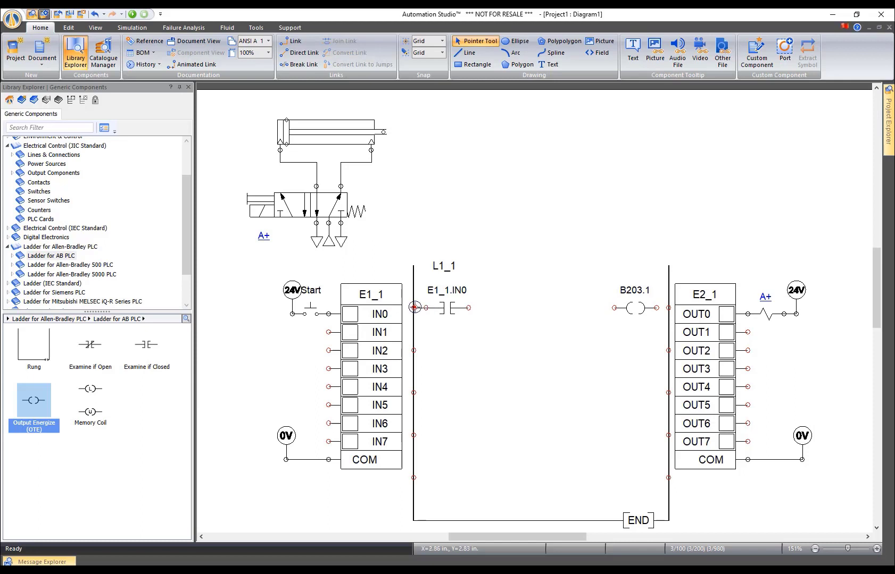
left_click_drag(468, 308, 668, 308)
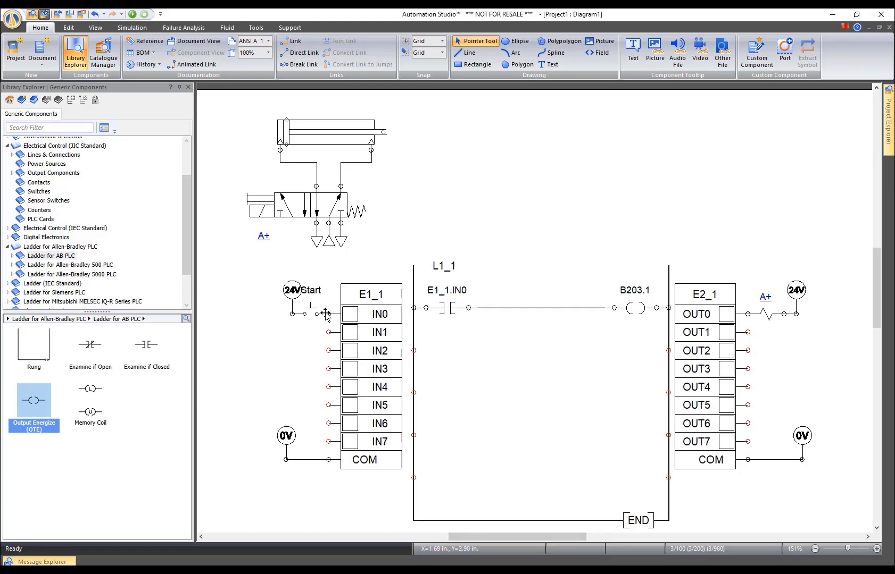
Place a second Examine if Closed contact beneath the IN0 contact and assign it to B203.1
left_click_drag(142, 353, 448, 345)
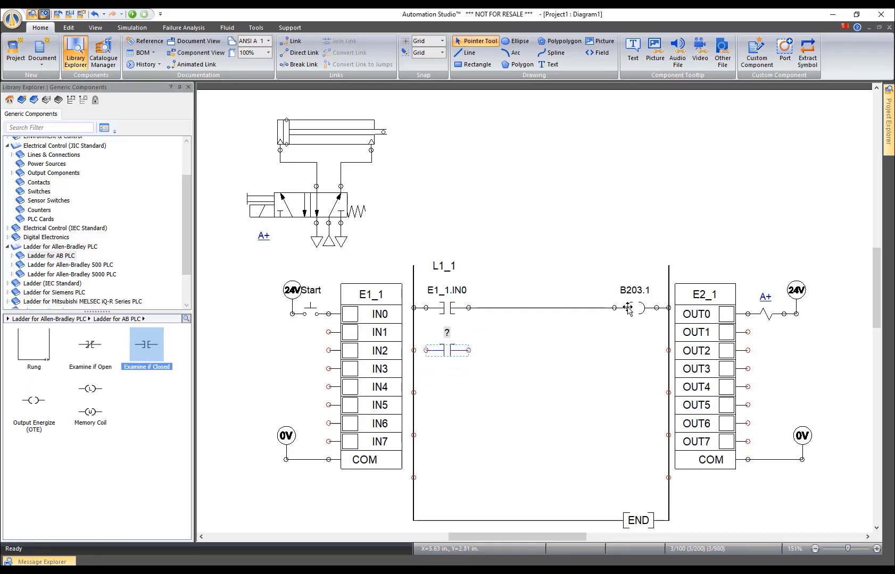
double_click(452, 351)
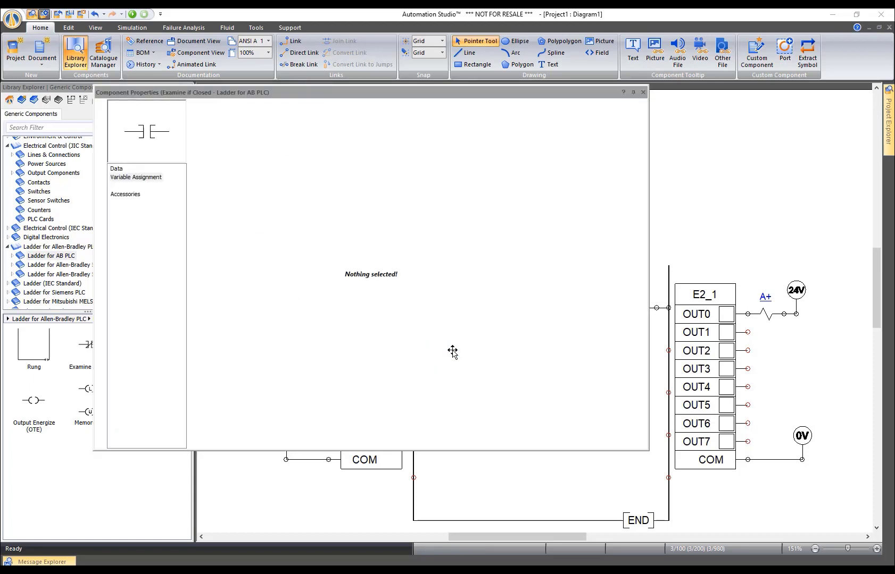
left_click(447, 133)
type("b")
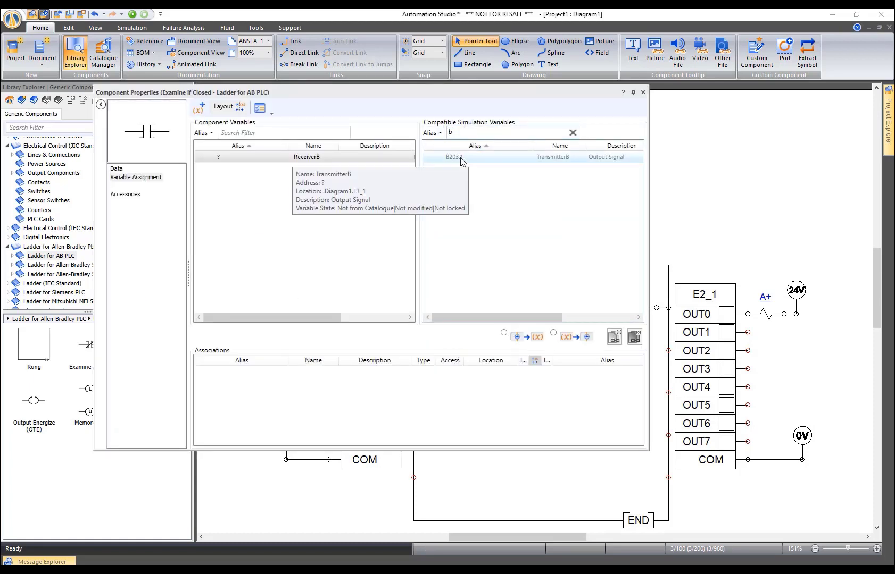
double_click(461, 157)
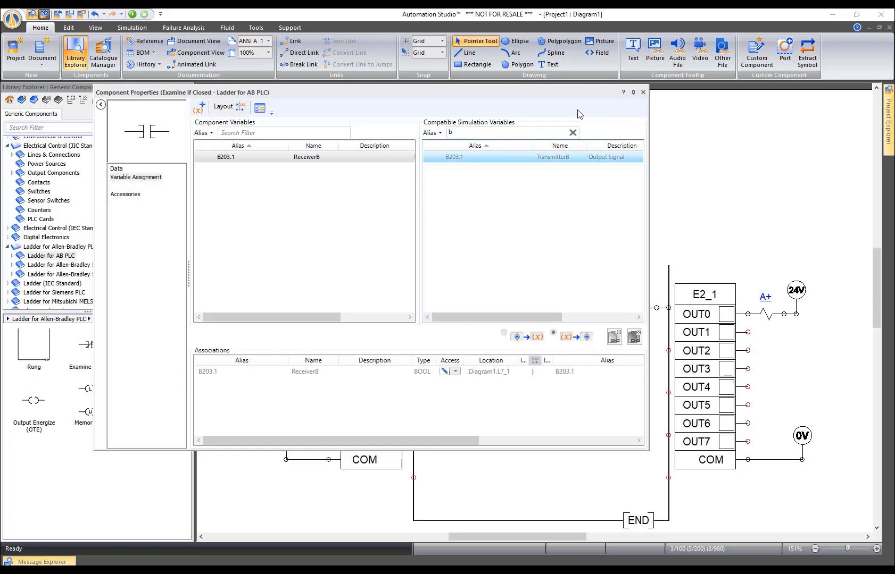
left_click(643, 92)
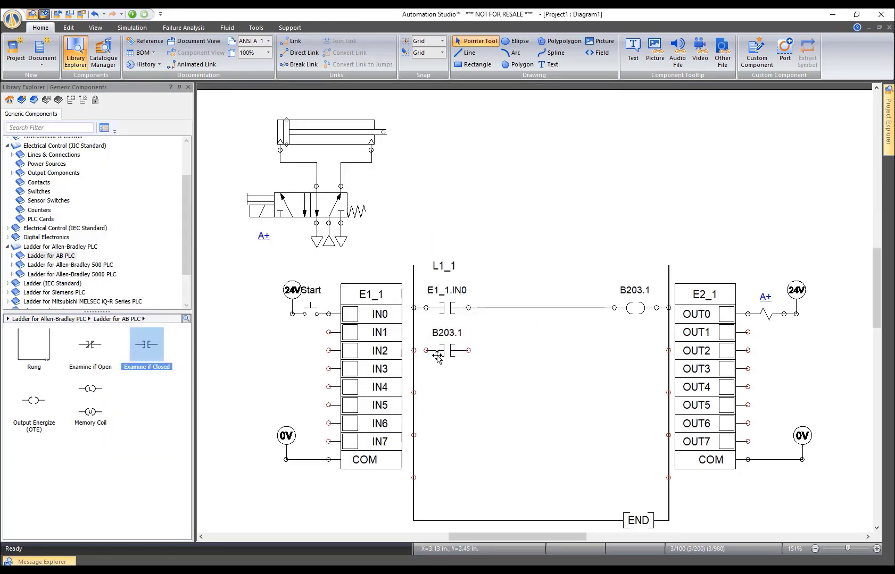
Wire the B203.1 contact in parallel with the IN0 contact and copy it to the start of the rung below
left_click_drag(426, 308, 425, 351)
left_click_drag(468, 311, 468, 351)
left_click_drag(447, 352, 414, 392)
left_click(444, 422)
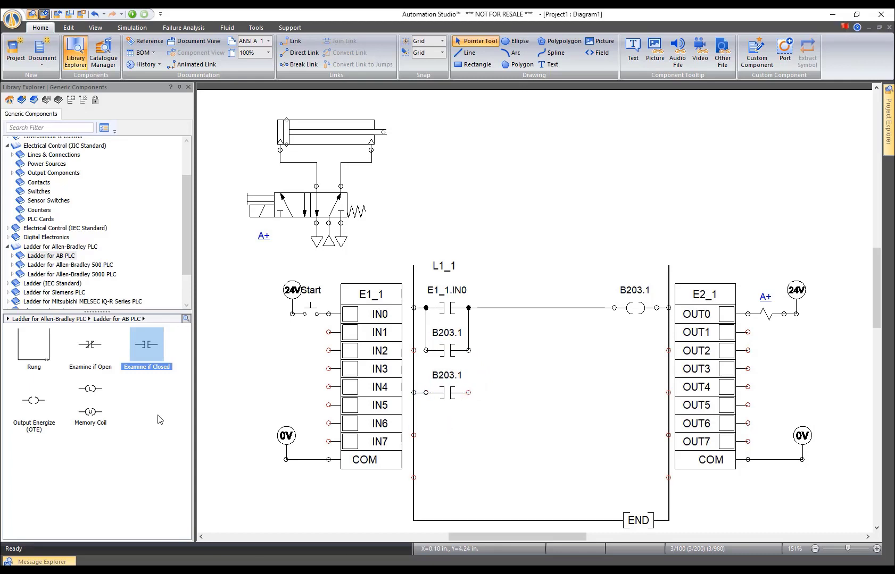
Add an Output Energize coil assigned to OUT0 on the lower rung and wire it between the B203.1 contact and the rail
left_click_drag(34, 402, 638, 393)
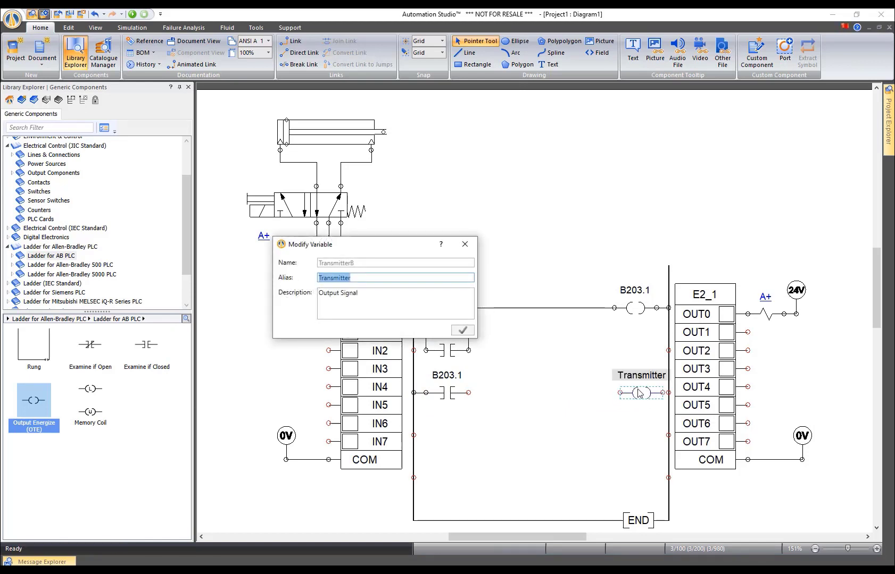
left_click(465, 246)
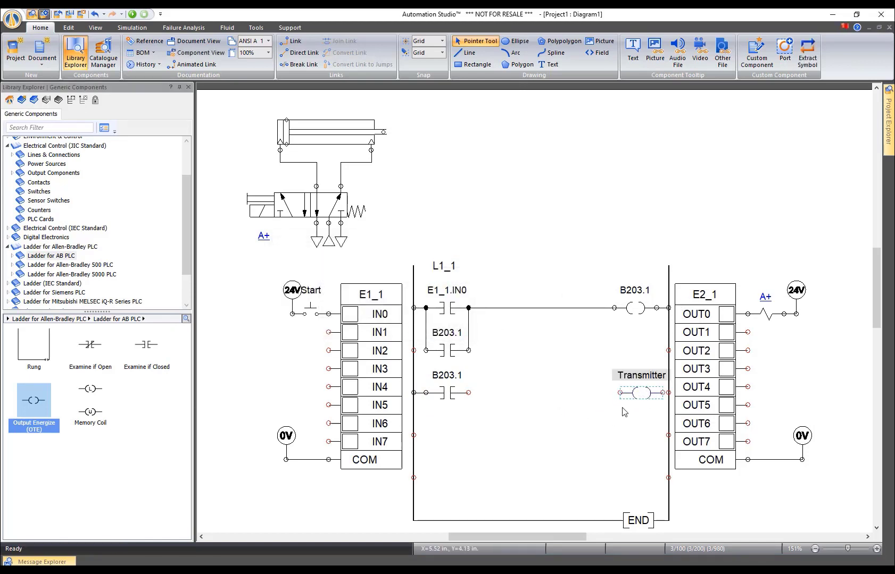
double_click(634, 394)
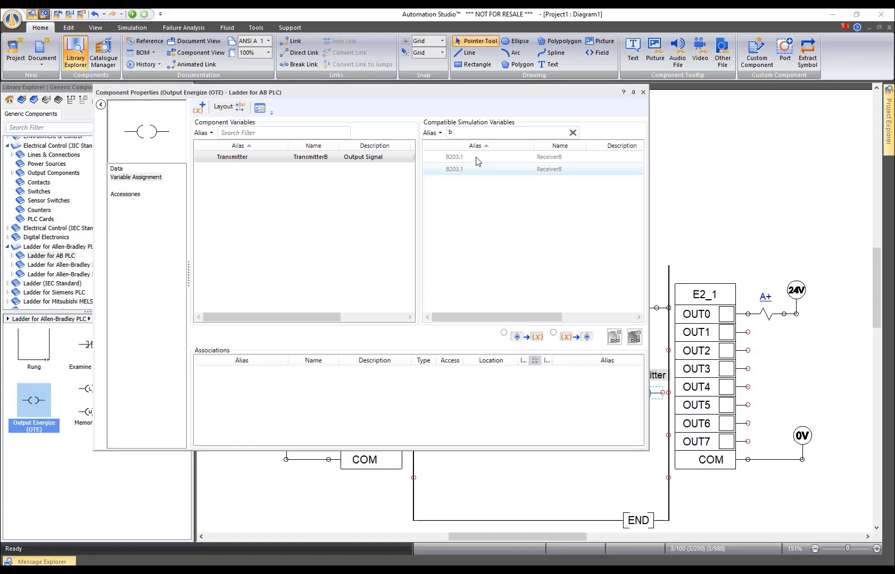
left_click_drag(517, 133, 441, 141)
type("o")
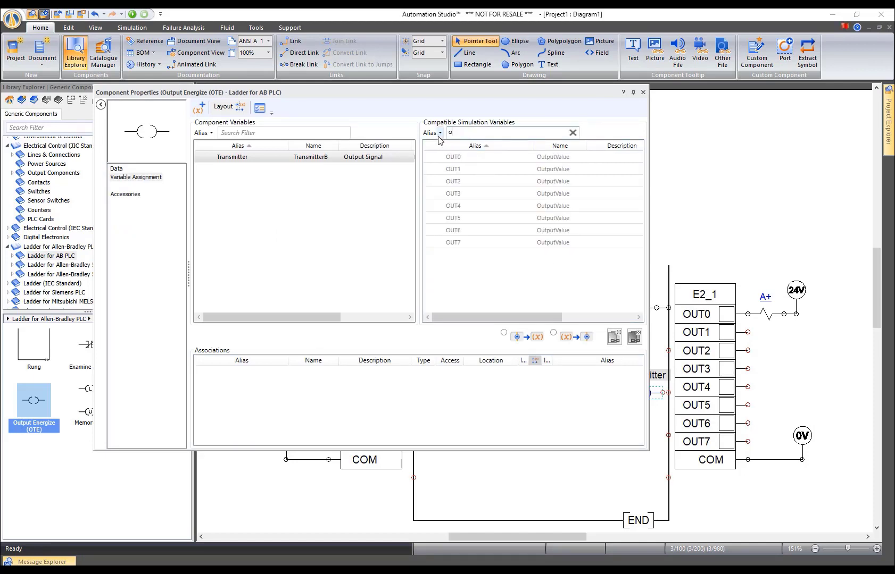
double_click(461, 158)
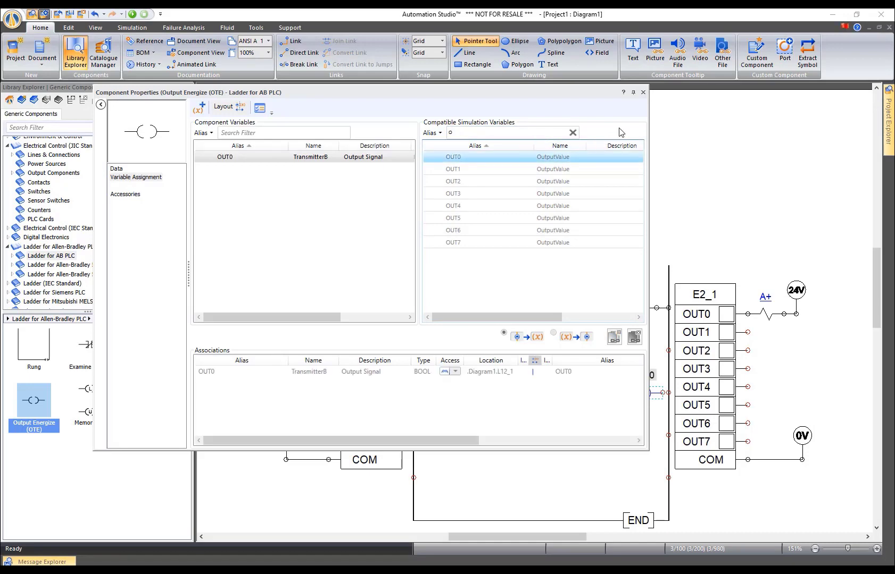
left_click(643, 92)
left_click_drag(468, 392, 619, 392)
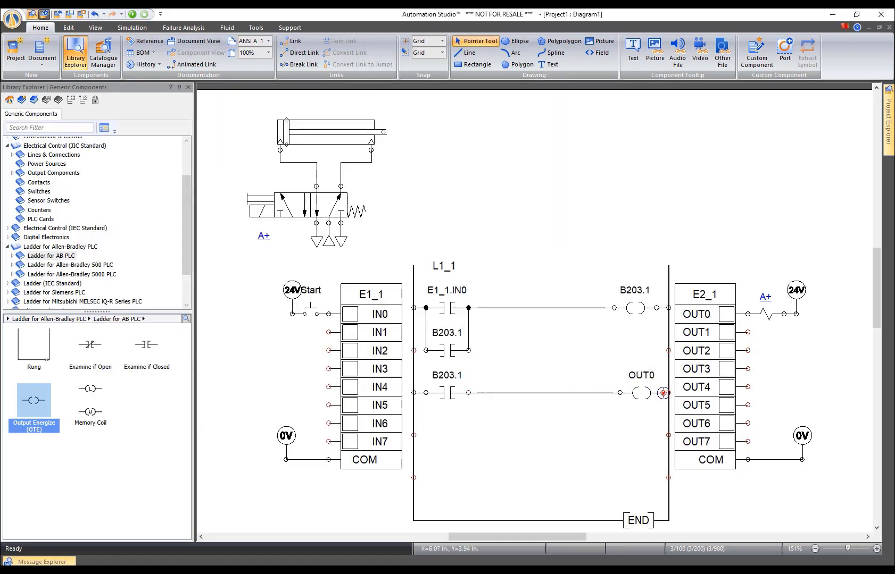
left_click(668, 393)
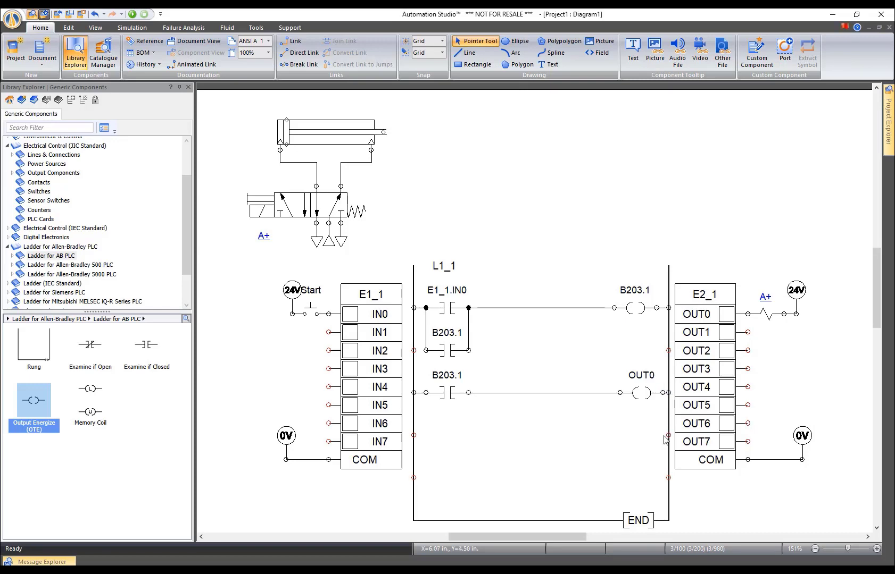
Run the simulation, operate the Start push-button to test the latched cylinder circuit, and stop the simulation
left_click(132, 14)
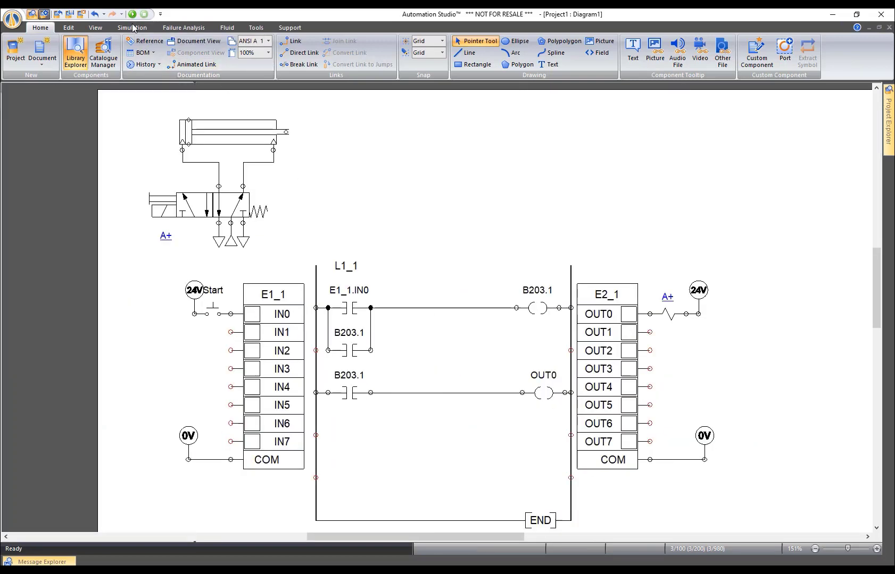
left_click(214, 314)
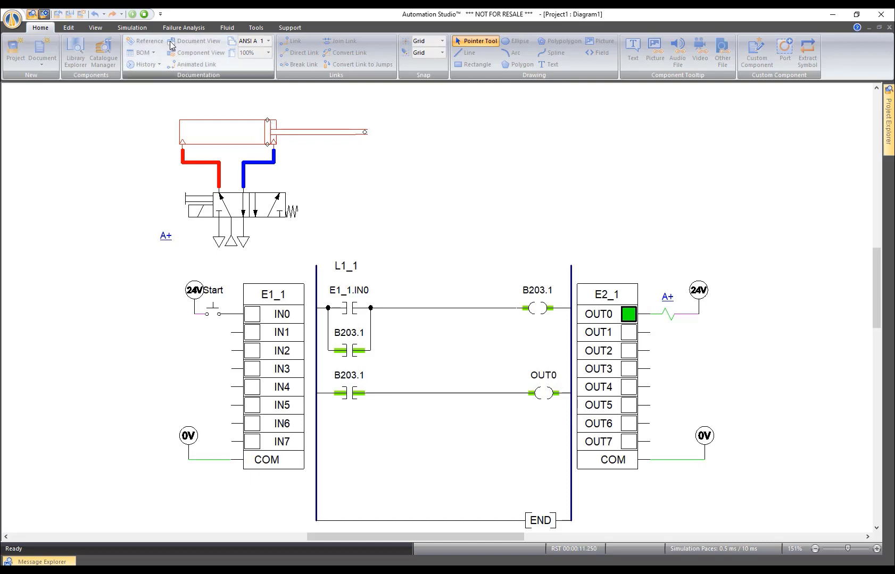
left_click(144, 14)
Move the whole cylinder and valve circuit so it sits centred above the ladder
left_click_drag(218, 103, 435, 271)
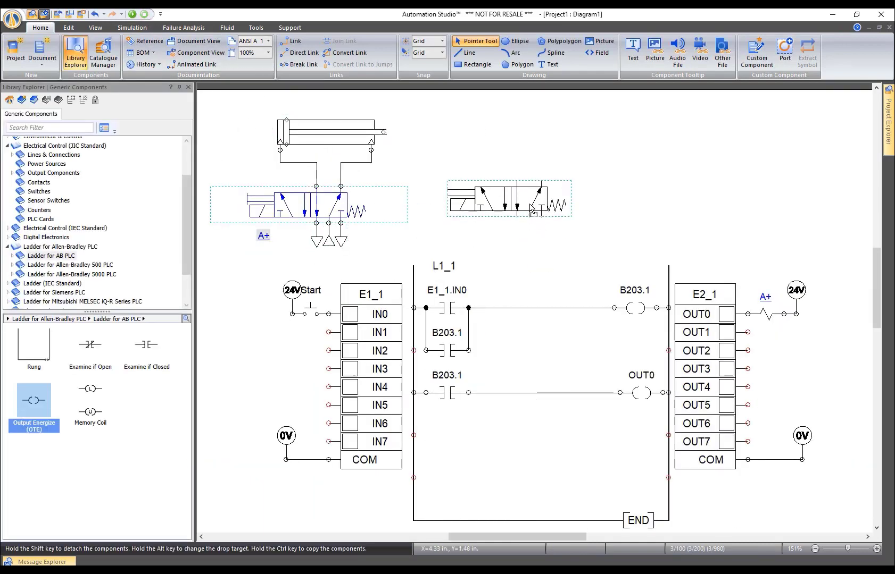
left_click(313, 157)
left_click_drag(212, 108, 471, 287)
left_click_drag(308, 205, 522, 204)
left_click(712, 209)
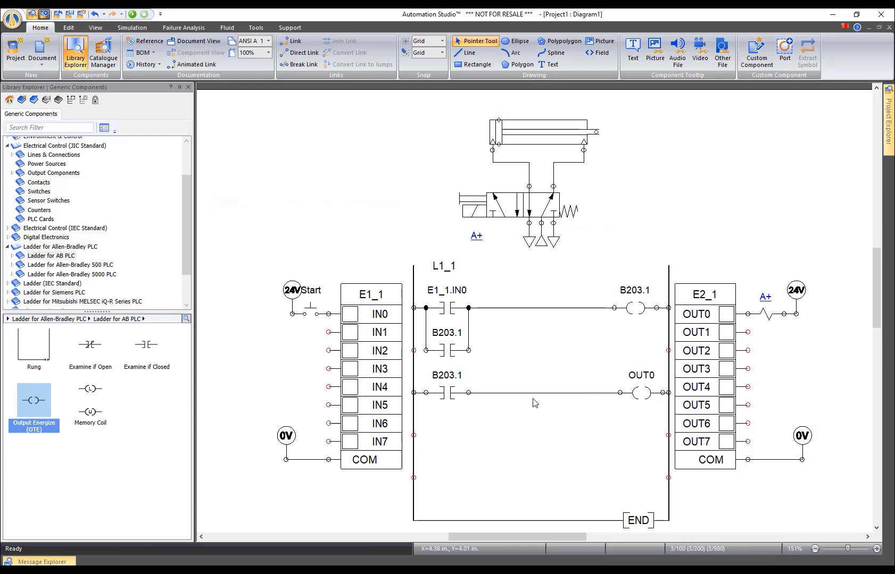
Shift the input 24 V supply away from the Start label and move the cylinder slightly closer to the valve
left_click_drag(290, 289, 277, 289)
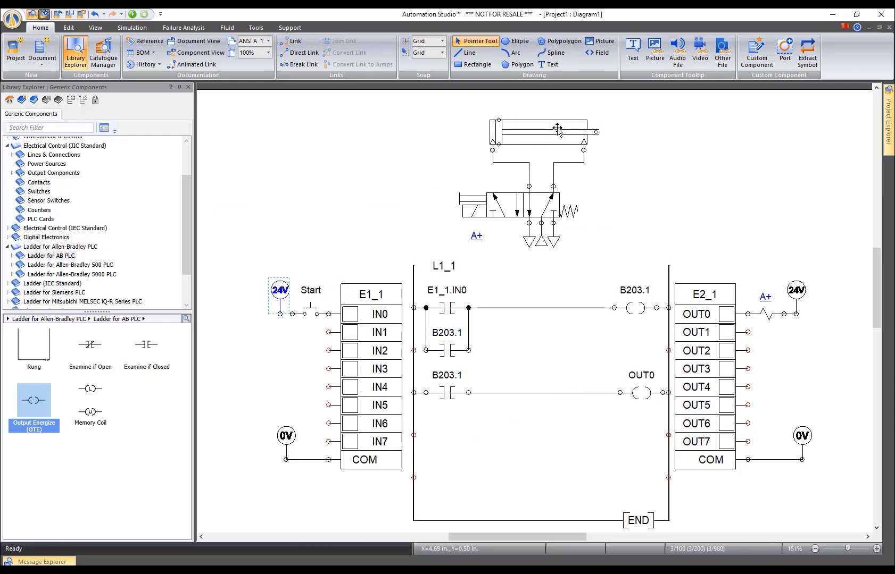
left_click_drag(546, 133, 547, 144)
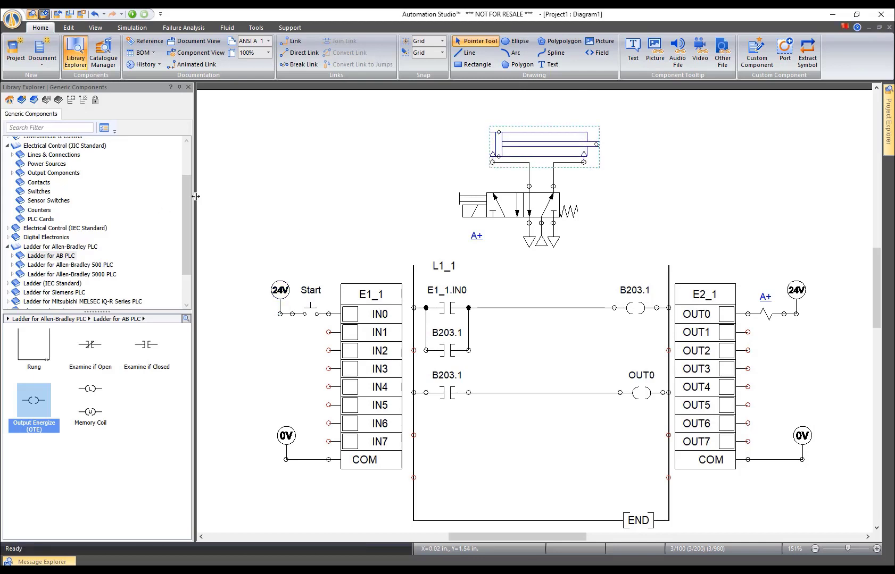
Place a pneumatic Proximity Sensor above the rod end of the cylinder and give it the alias A1
scroll(187, 194, "up", 2)
left_click(38, 162)
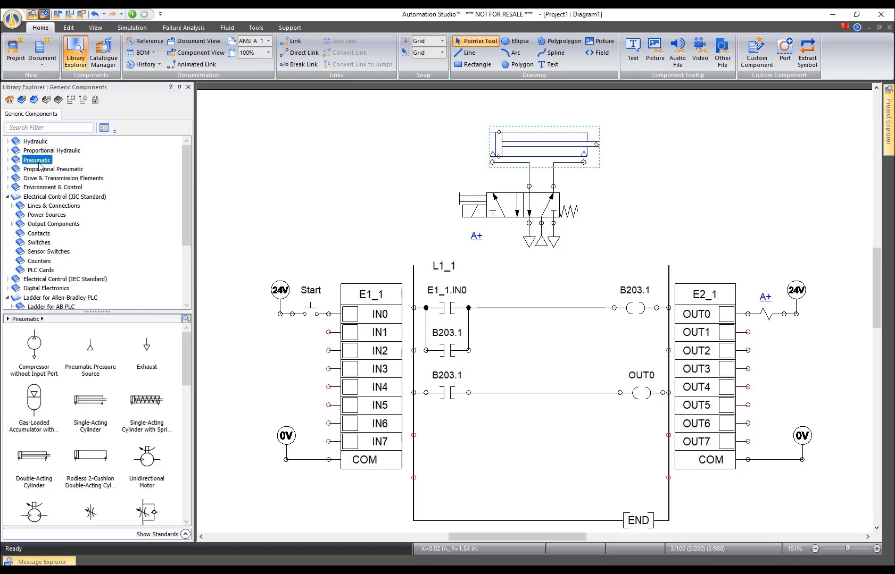
scroll(126, 467, "down", 3)
scroll(126, 467, "down", 5)
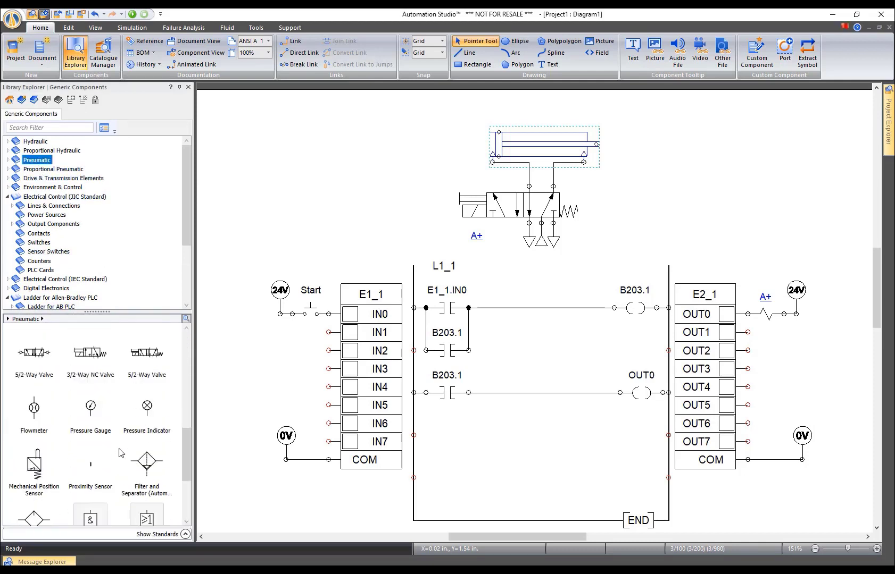
left_click_drag(92, 467, 582, 117)
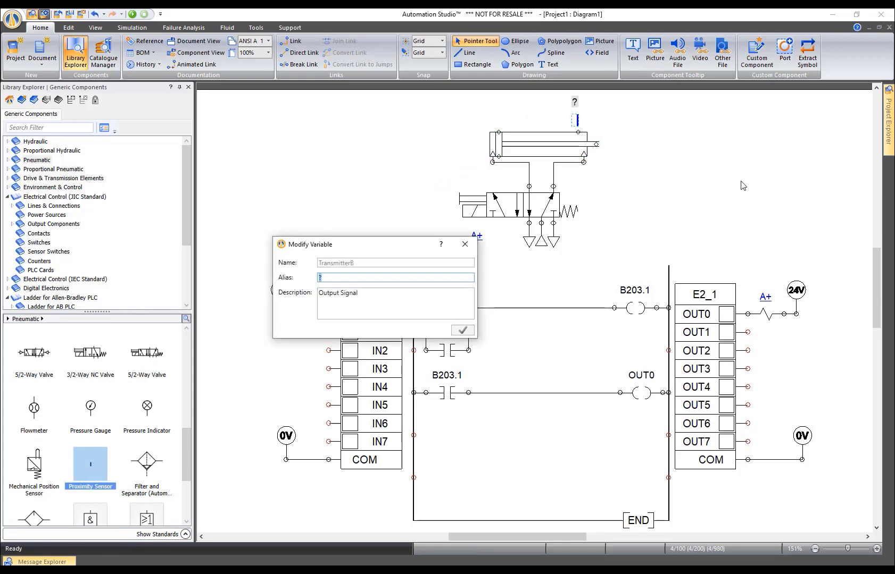
type("A1")
key("Return")
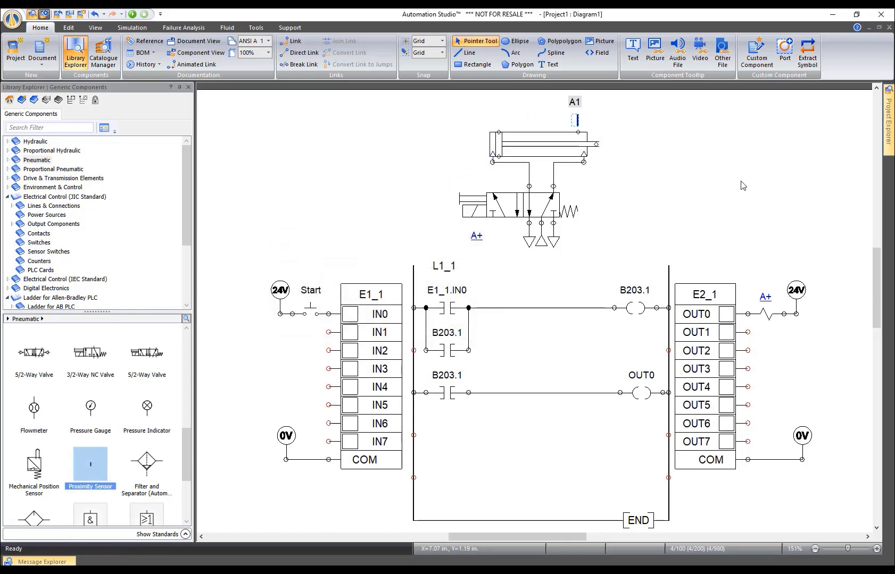
left_click(743, 185)
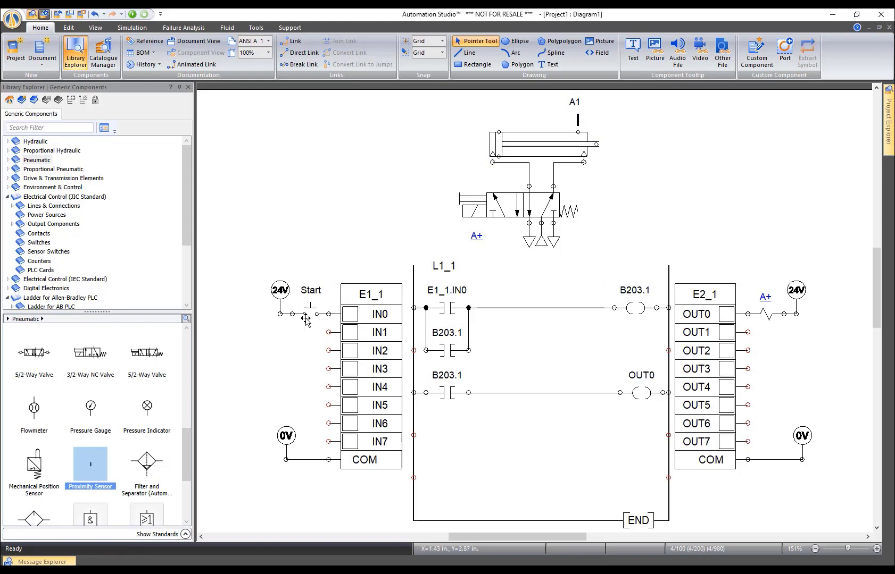
Add a Normally Open Proximity Switch linked to sensor A1 and wired between the input 24 V supply and IN2
left_click(72, 199)
scroll(130, 452, "down", 2)
scroll(126, 457, "down", 2)
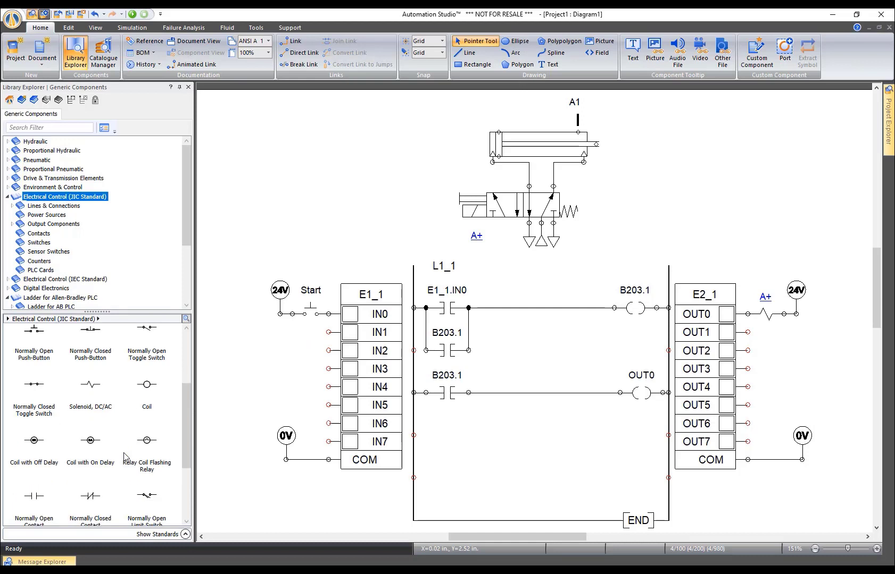
left_click_drag(87, 470, 313, 349)
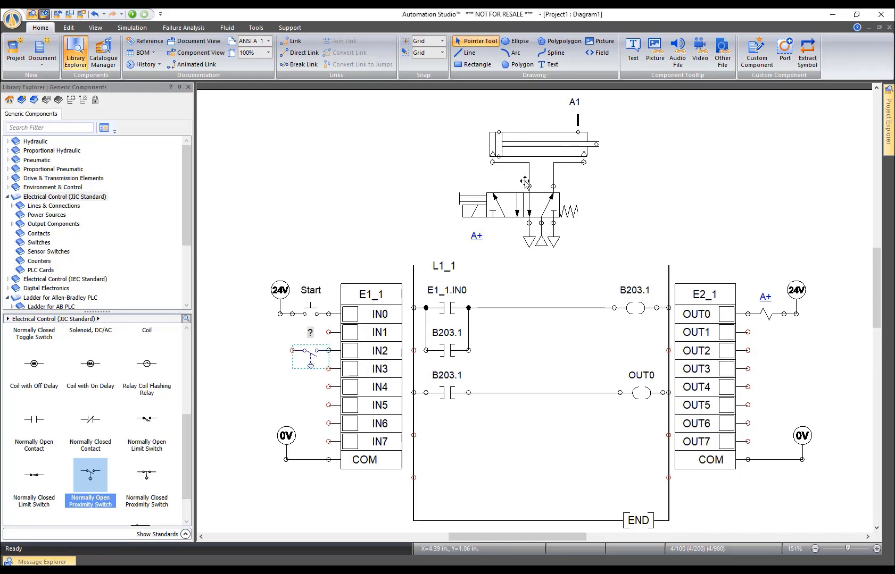
double_click(312, 357)
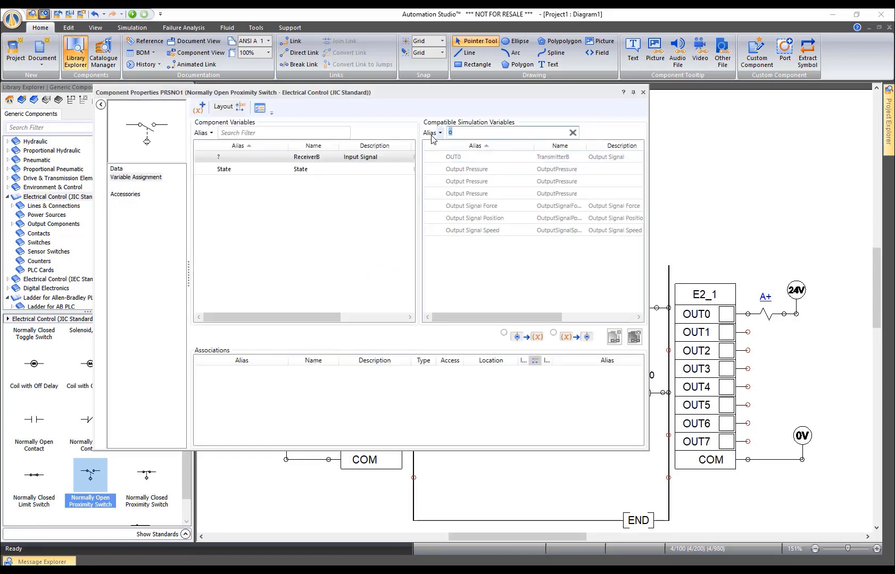
type("a")
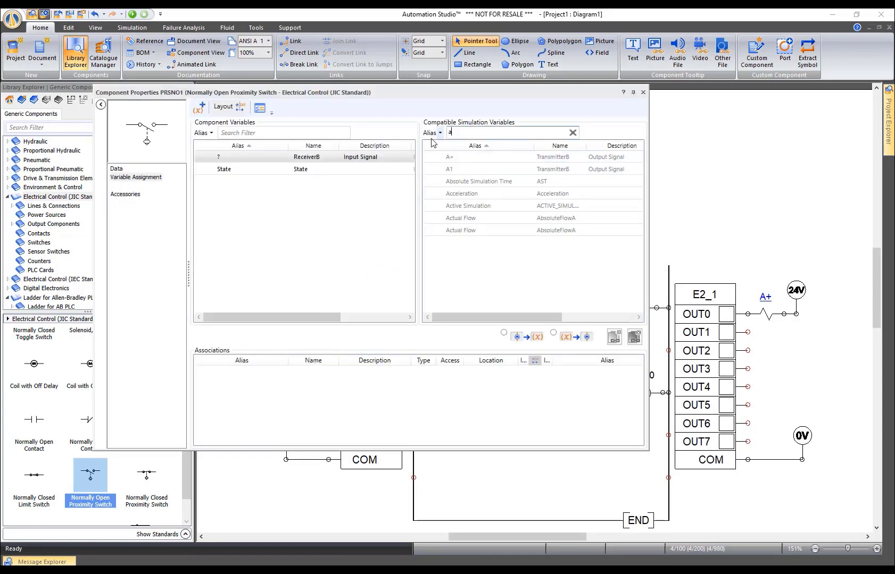
double_click(462, 170)
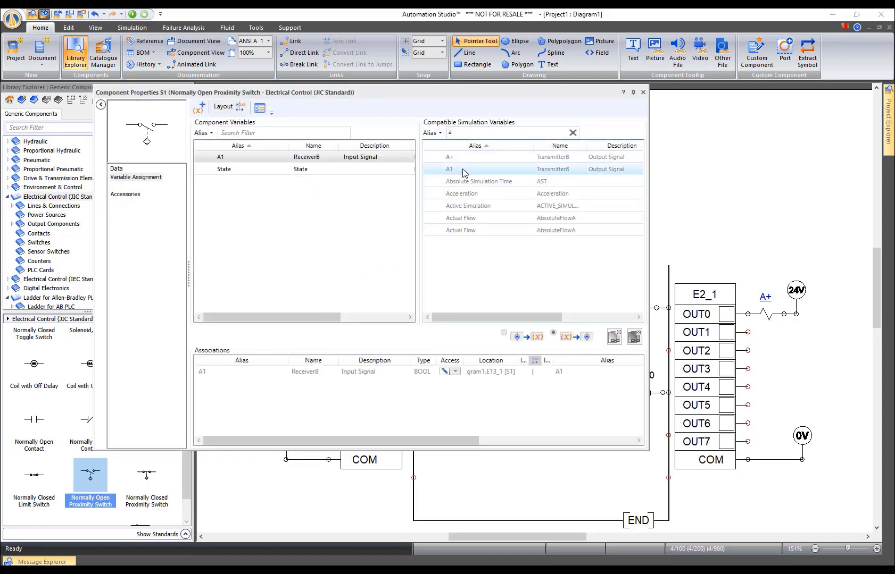
left_click(643, 92)
left_click_drag(292, 350, 280, 315)
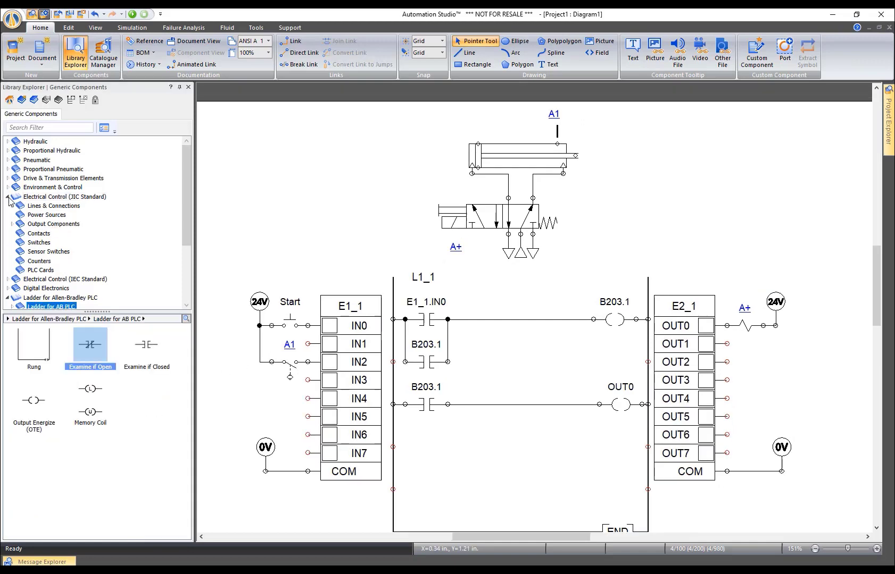
Insert an Examine if Open contact assigned to IN2 on the first rung, after the IN0 contact branch
left_click(8, 197)
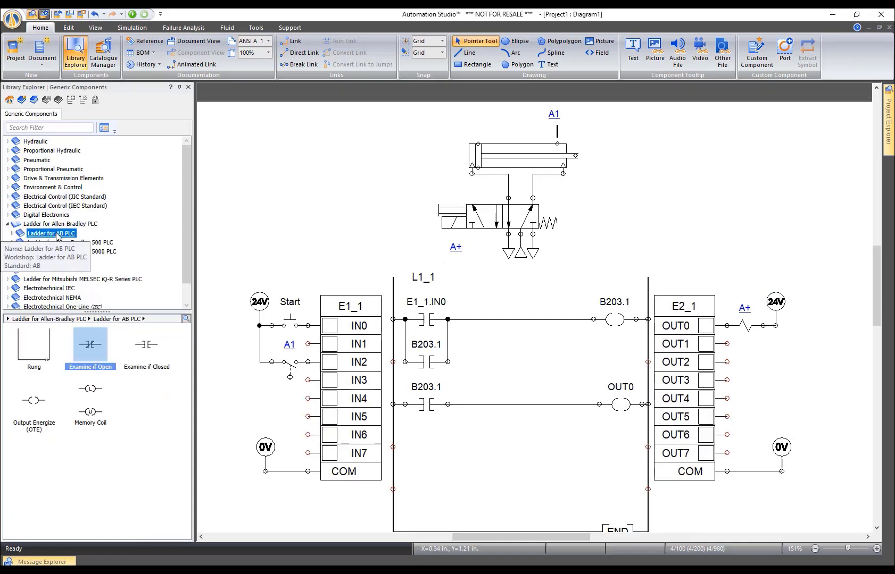
left_click_drag(82, 345, 496, 347)
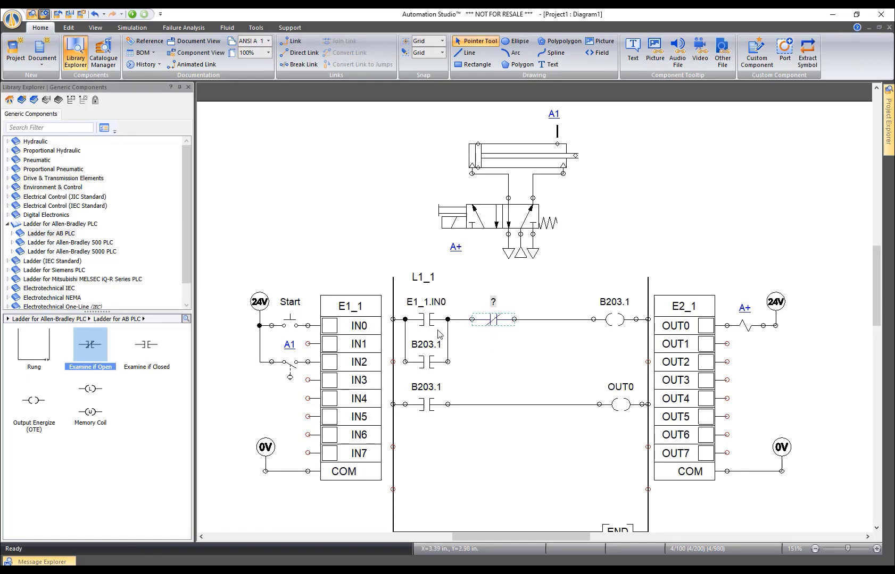
double_click(487, 321)
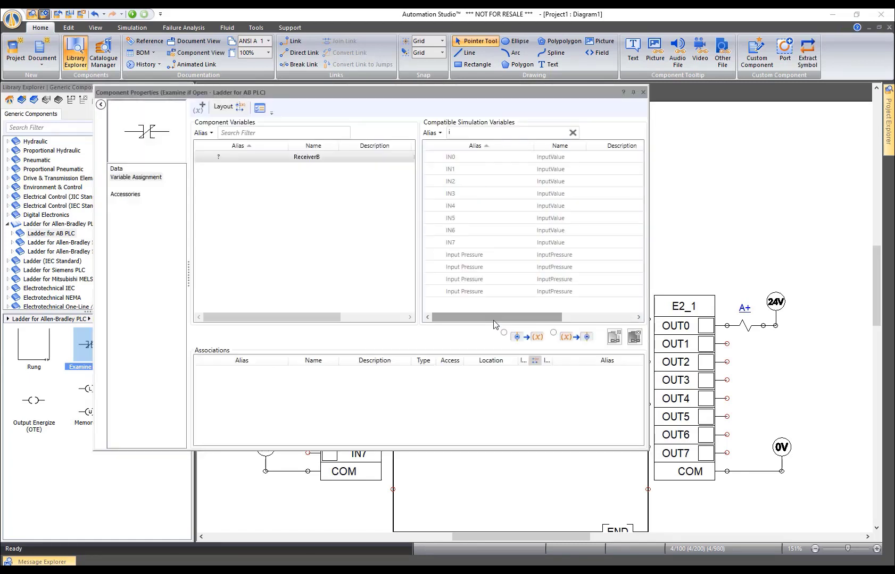
double_click(452, 182)
left_click(642, 93)
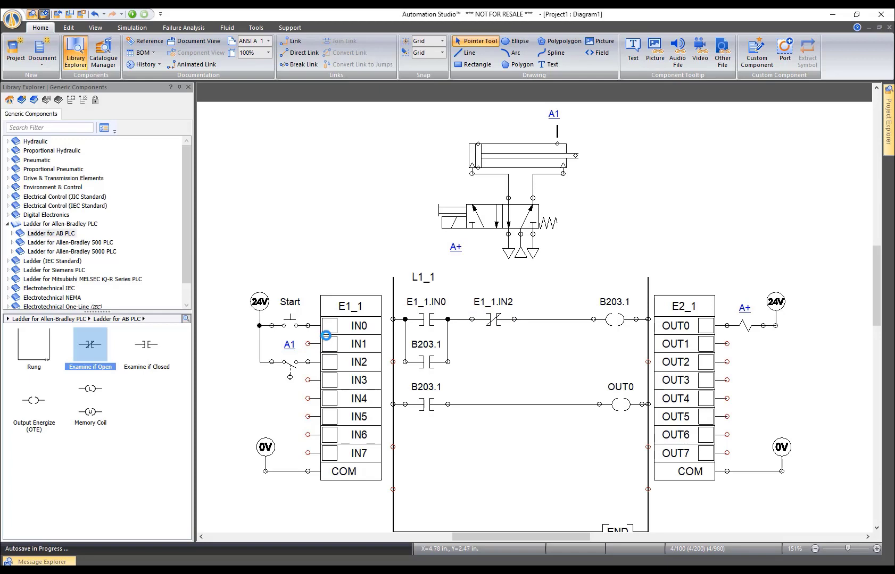
Run the simulation, operate the Start push-button to test the cylinder's automatic return, and stop the simulation
left_click(131, 18)
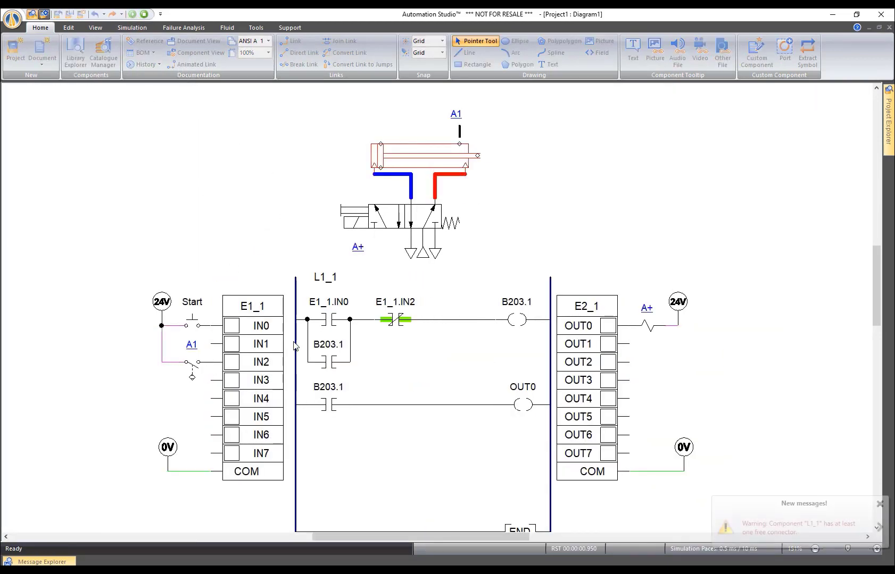
left_click(191, 322)
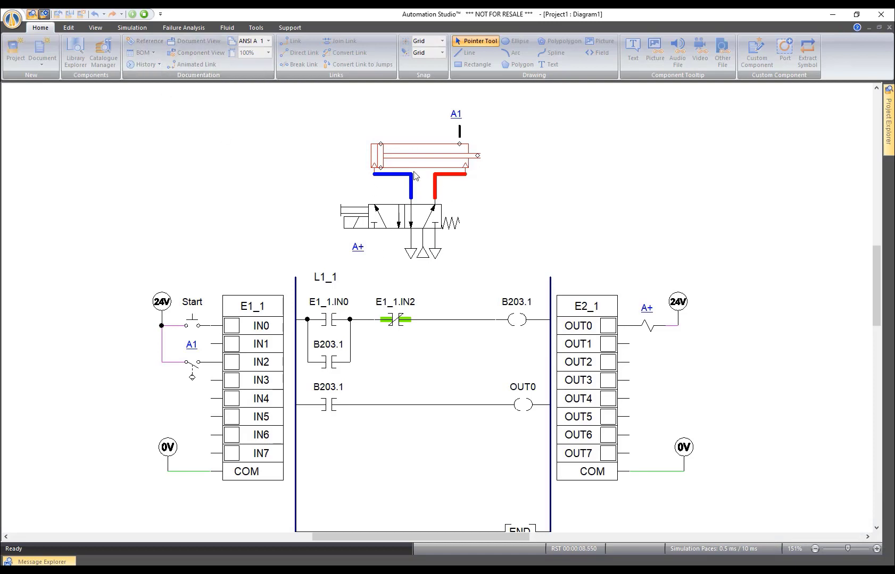
left_click(130, 29)
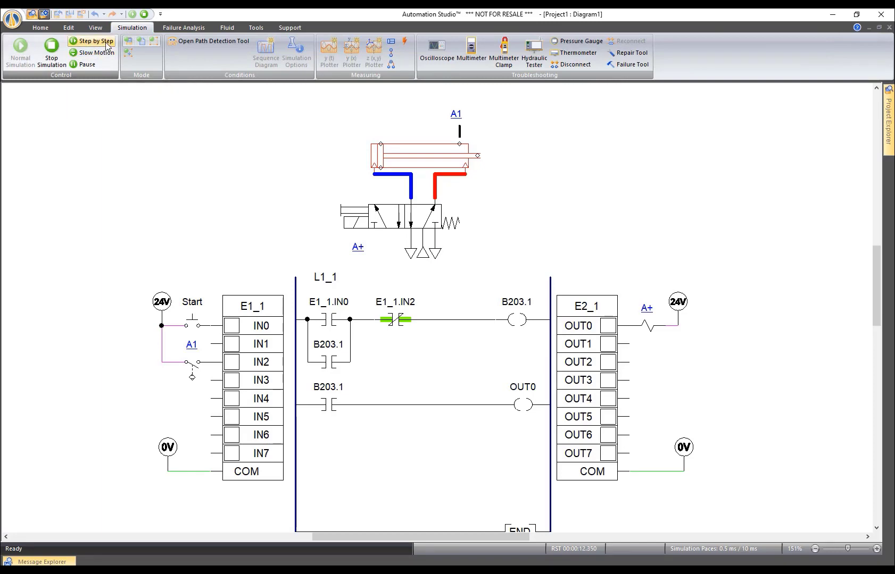
left_click(144, 16)
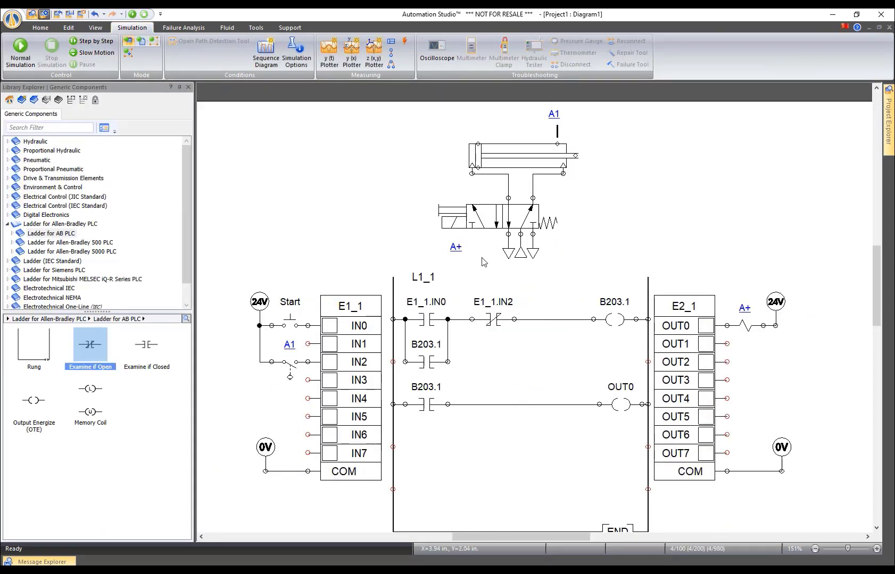
Set the orifice diameter of the pneumatic pressure source to 0.02 in
double_click(522, 253)
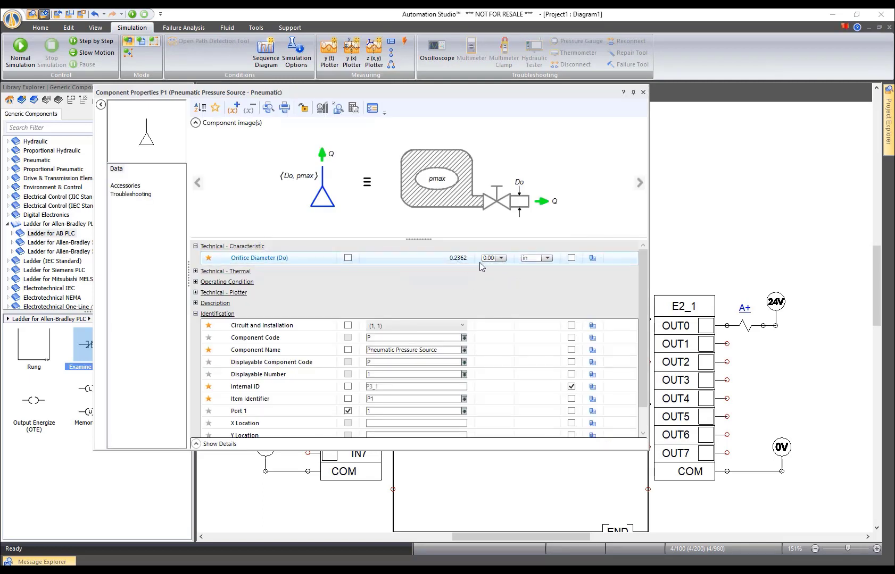
left_click(455, 259)
type("0")
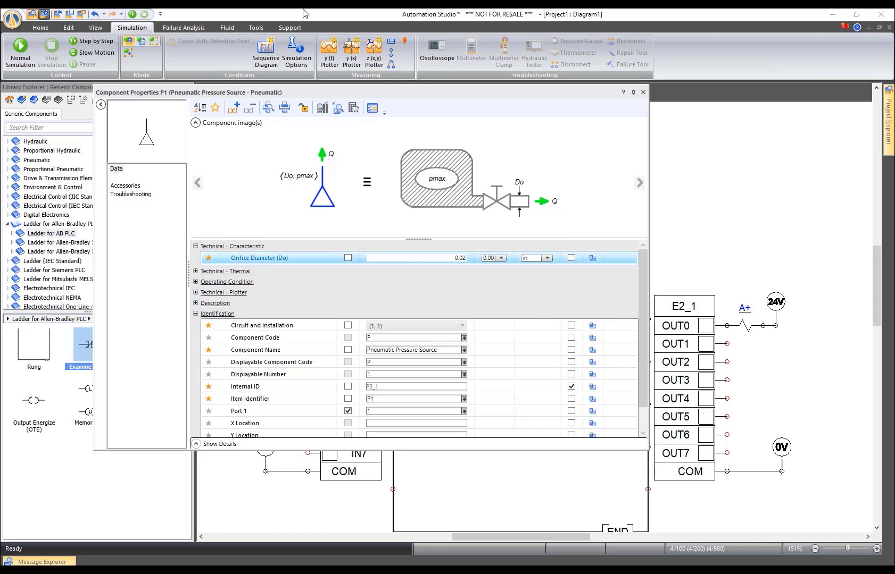
key("Return")
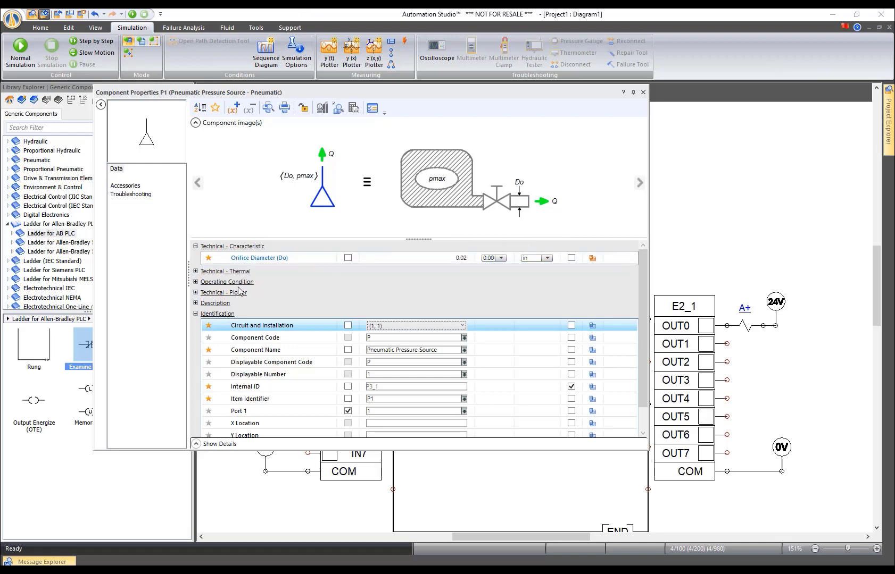
left_click(196, 271)
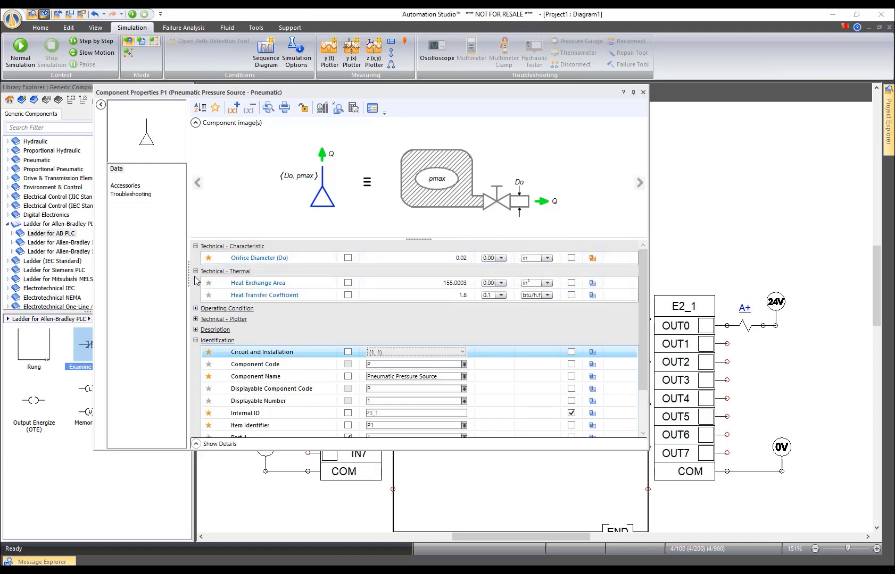
left_click(195, 309)
left_click(642, 93)
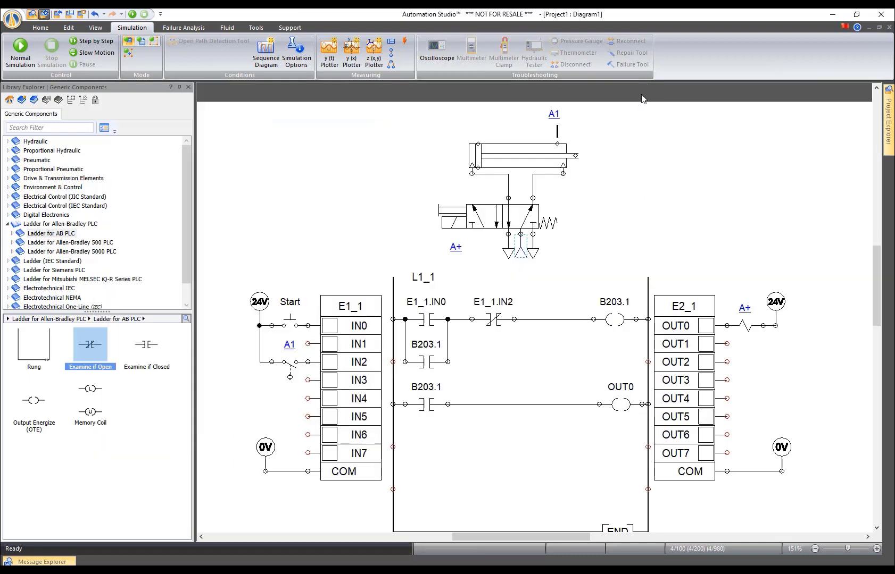
Rerun the simulation with the restricted air supply, operate the Start push-button to watch the cylinder cycle, and stop it
left_click(131, 15)
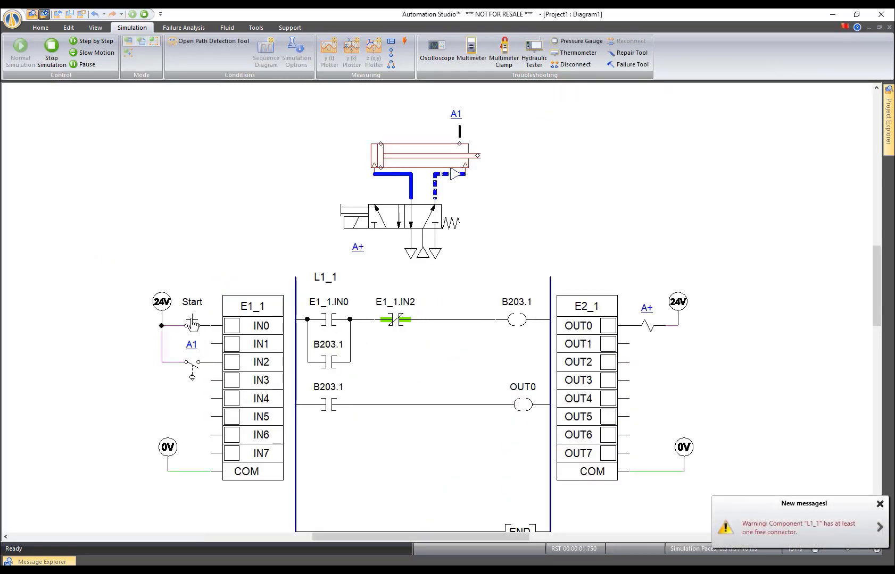
left_click(192, 325)
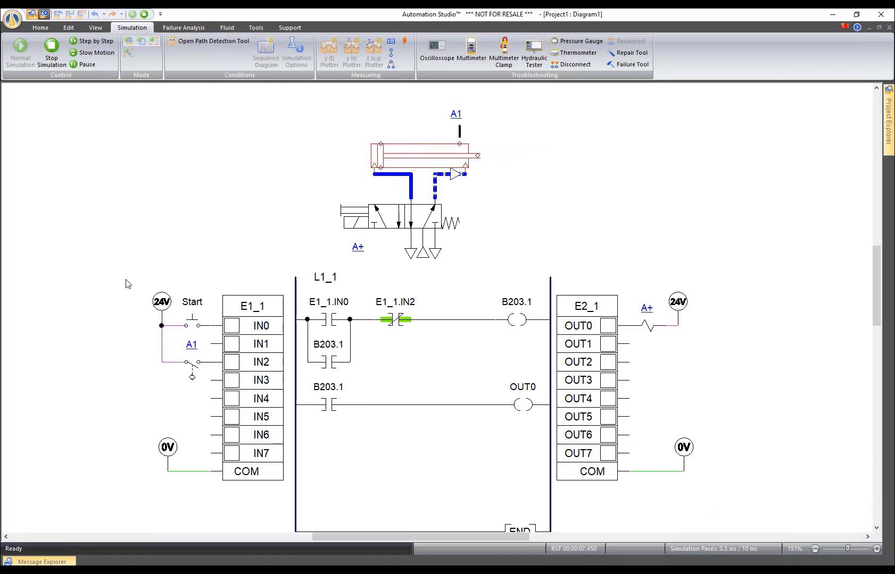
left_click(189, 325)
left_click_drag(549, 255, 574, 237)
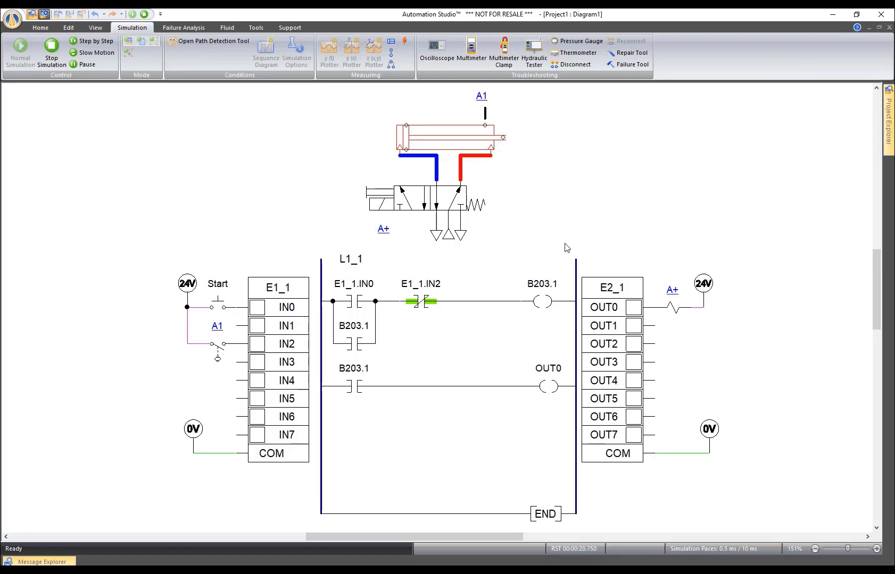
left_click(51, 49)
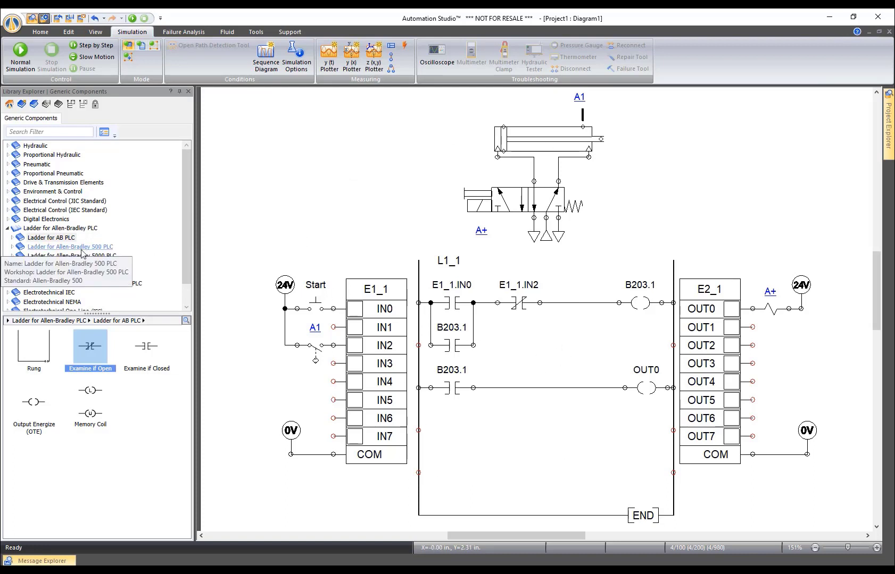
Show the Ladder for Allen-Bradley 500 PLC components and delete the whole existing ladder between the input and output cards
left_click(77, 247)
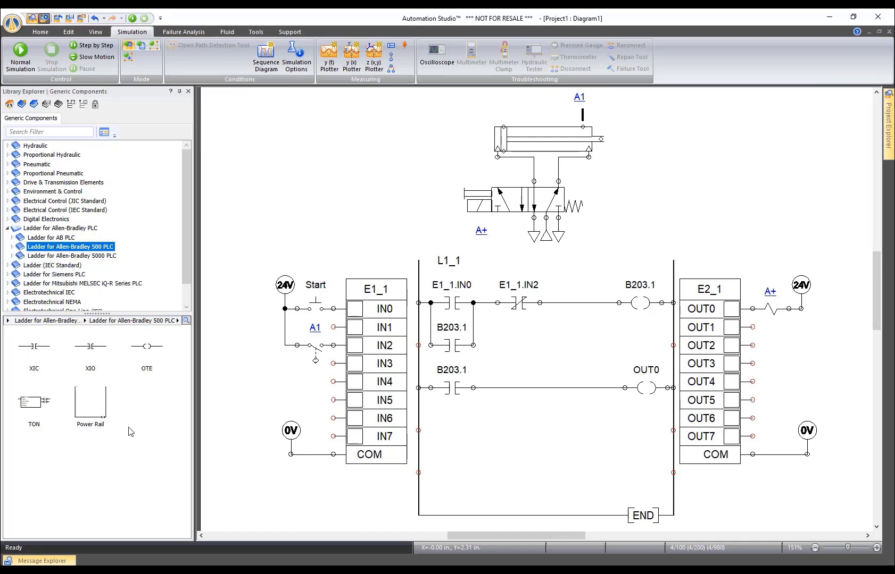
left_click(425, 244)
left_click_drag(414, 244, 682, 496)
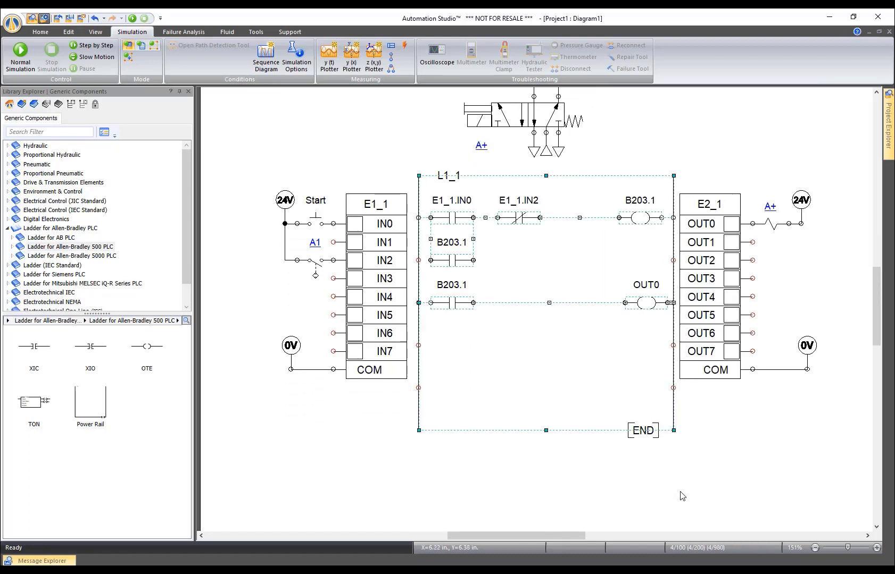
key("Delete")
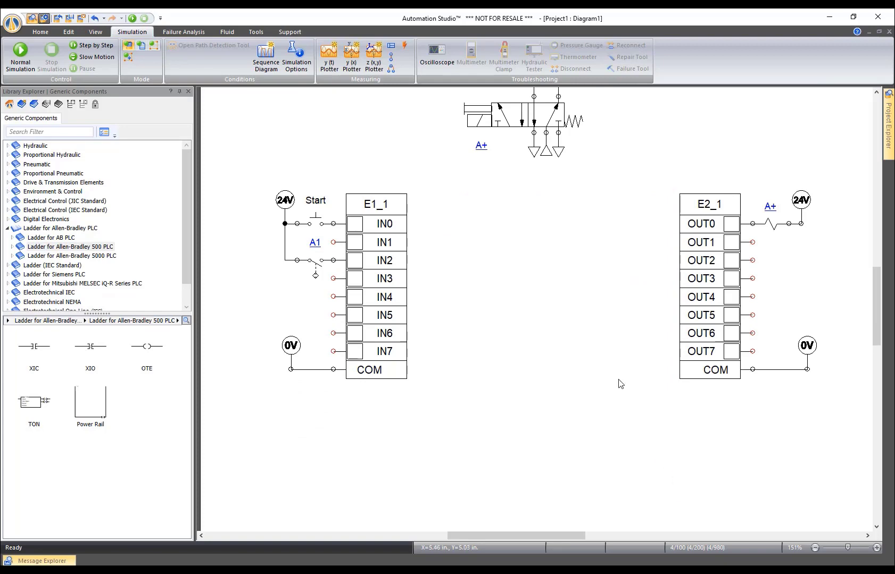
Move the input and output cards with their attached wiring closer together beneath the pneumatic circuit
left_click_drag(548, 230, 531, 329)
left_click_drag(216, 276, 458, 532)
left_click_drag(348, 369, 474, 372)
left_click_drag(614, 272, 823, 501)
left_click_drag(703, 377, 587, 378)
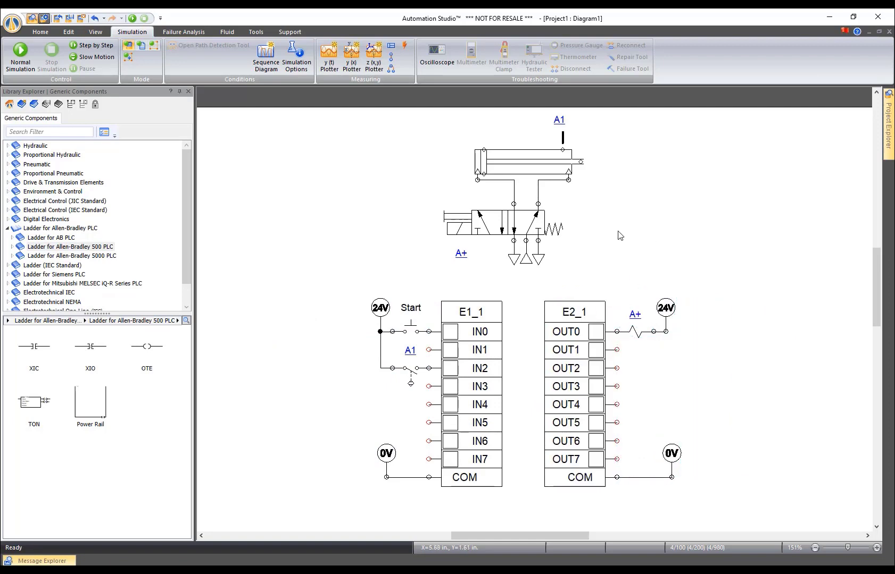
Try to place an XIC contact in the standard diagram, and create a separate ladder diagram from the AB500.lad template
mouse_move(36, 354)
left_click_drag(36, 354, 337, 235)
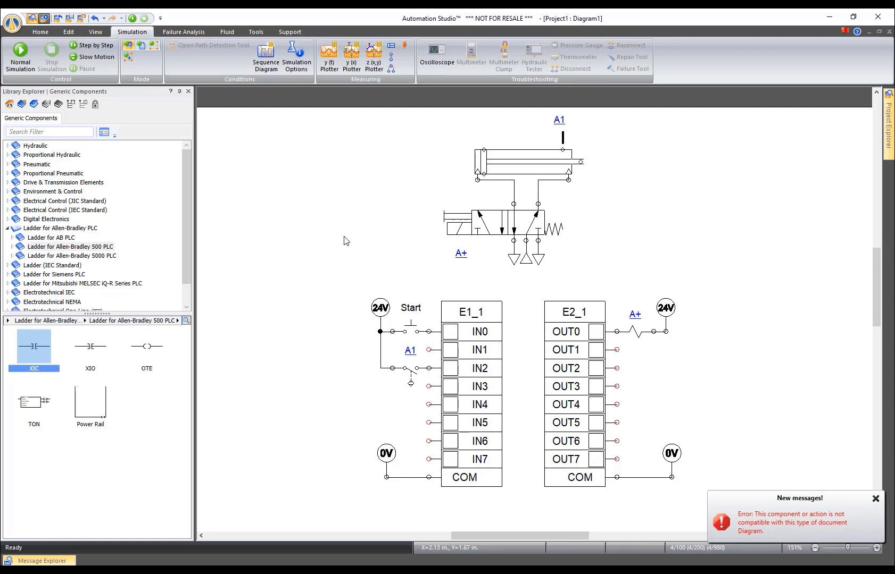
left_click(41, 33)
left_click(41, 70)
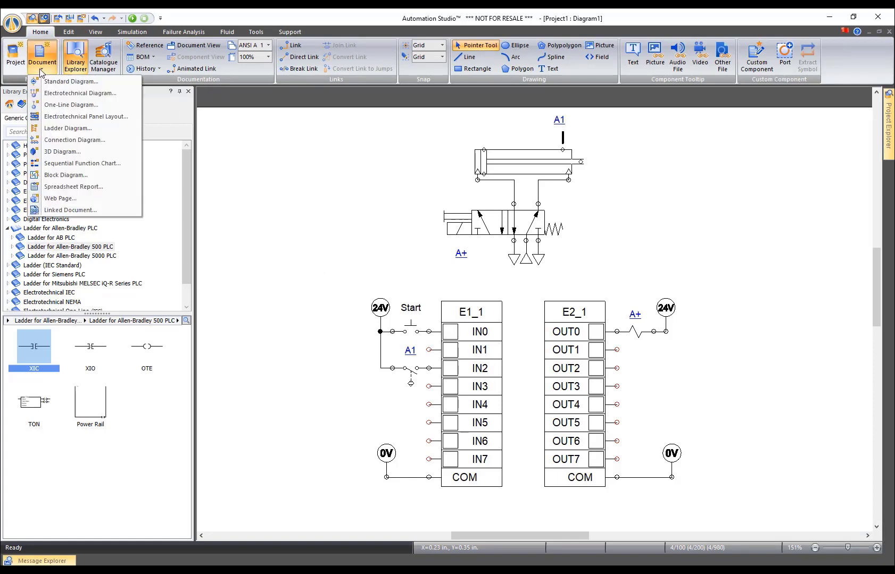
left_click(61, 131)
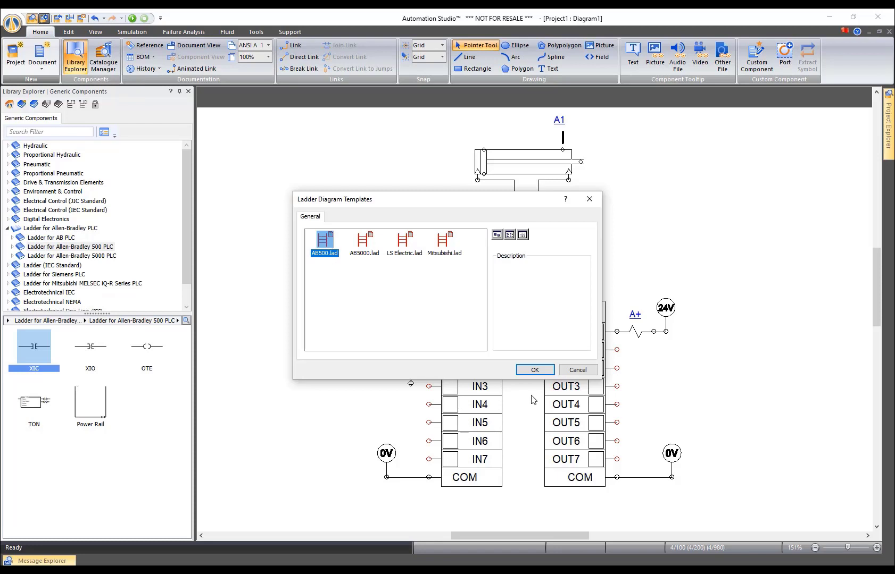
left_click(532, 369)
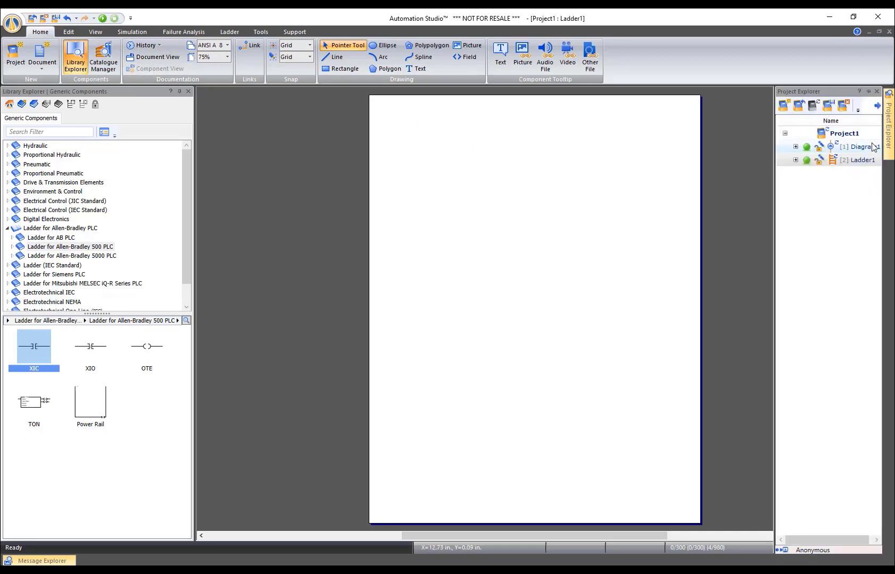
Return to Diagram1 and save the project under the new name Project-PLC in the Webinar folder
double_click(875, 146)
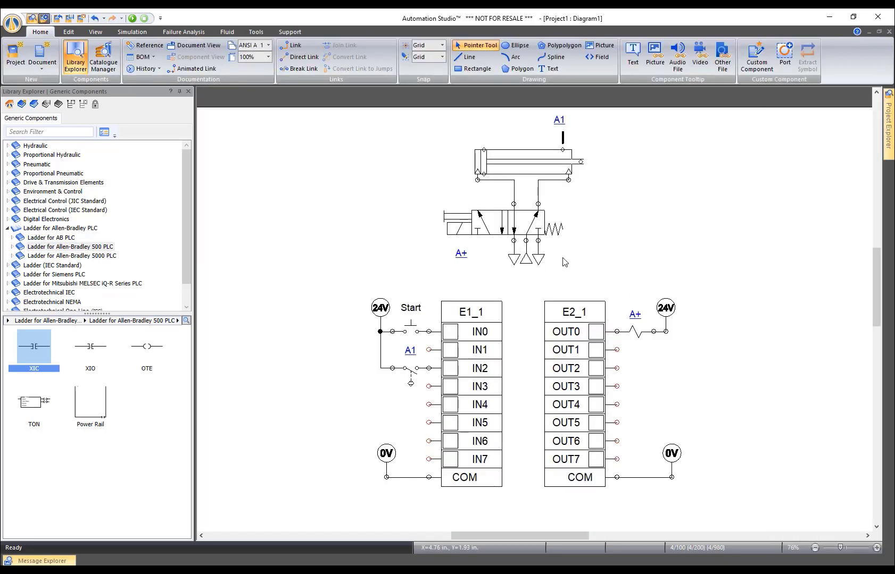
left_click(23, 25)
mouse_move(60, 49)
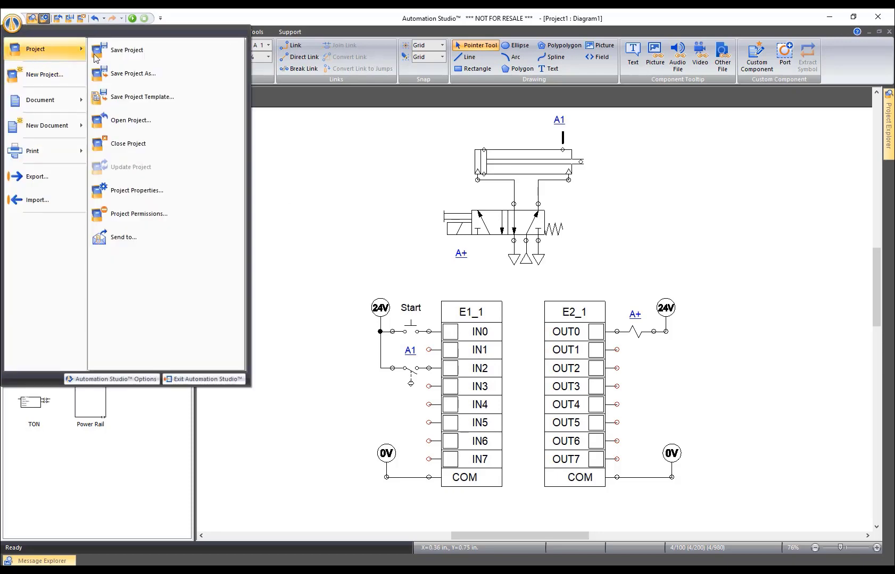
left_click(138, 77)
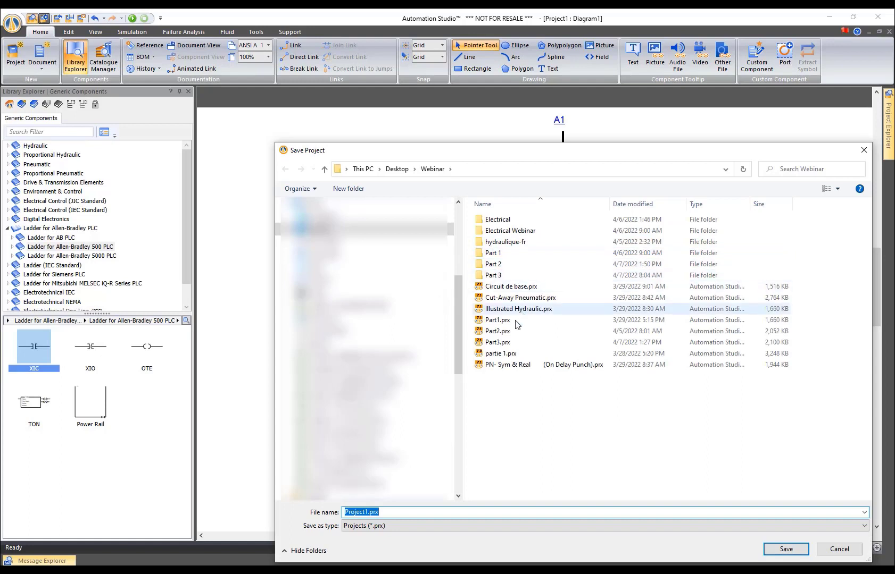
left_click(370, 511)
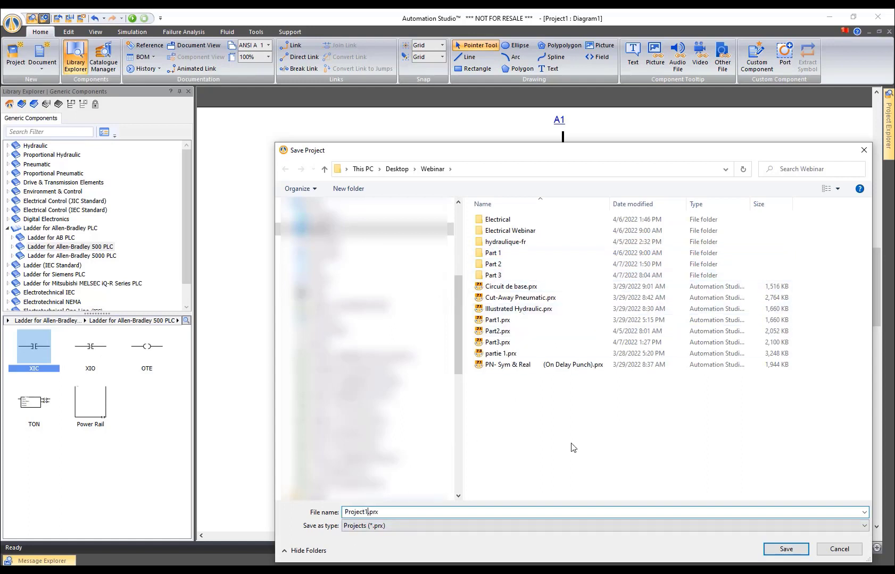
type("-PLC")
key("Return")
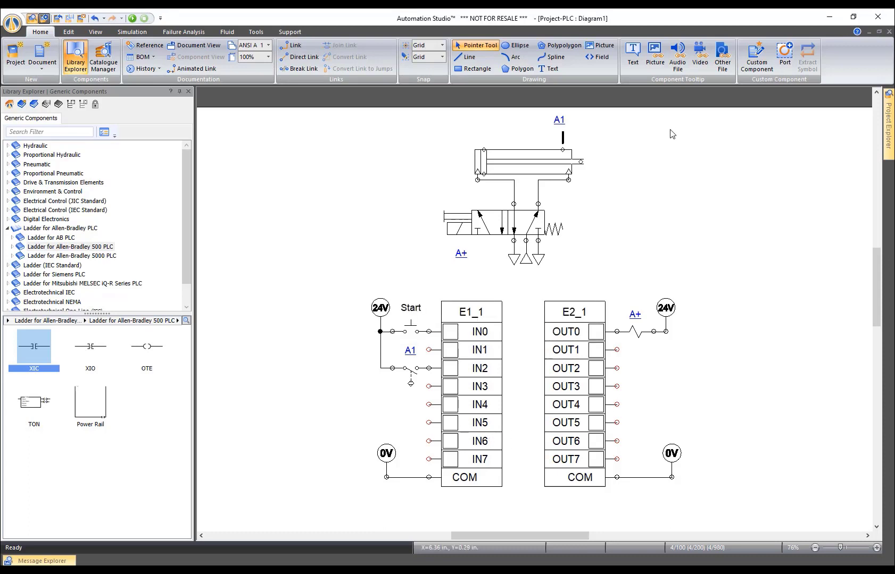
Reopen Ladder1, tile it vertically beside Diagram1 with the whole circuit in view, and make the ladder document active
mouse_move(888, 124)
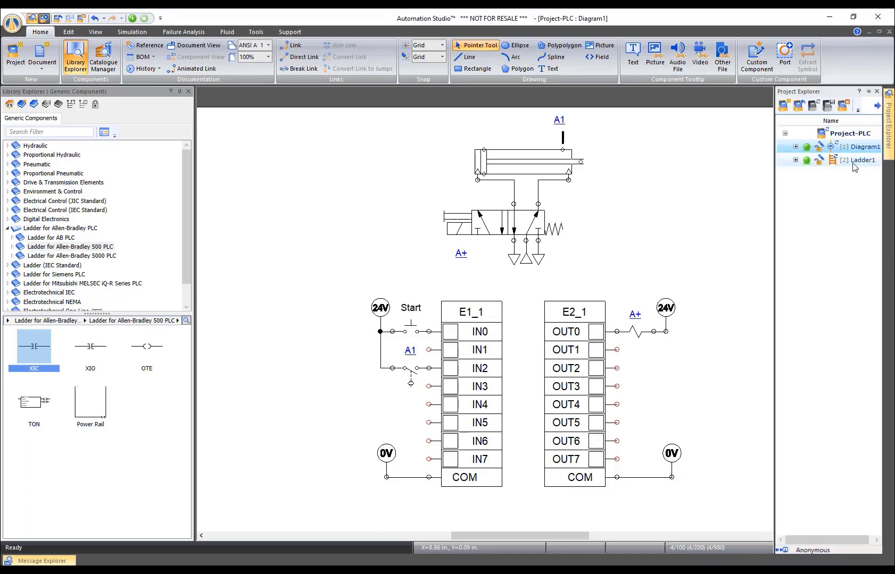
double_click(853, 161)
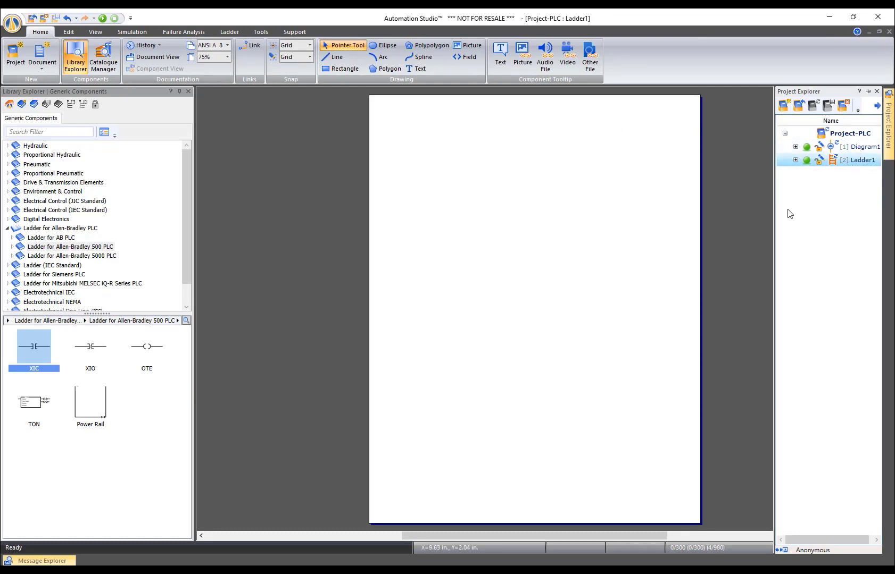
left_click(101, 30)
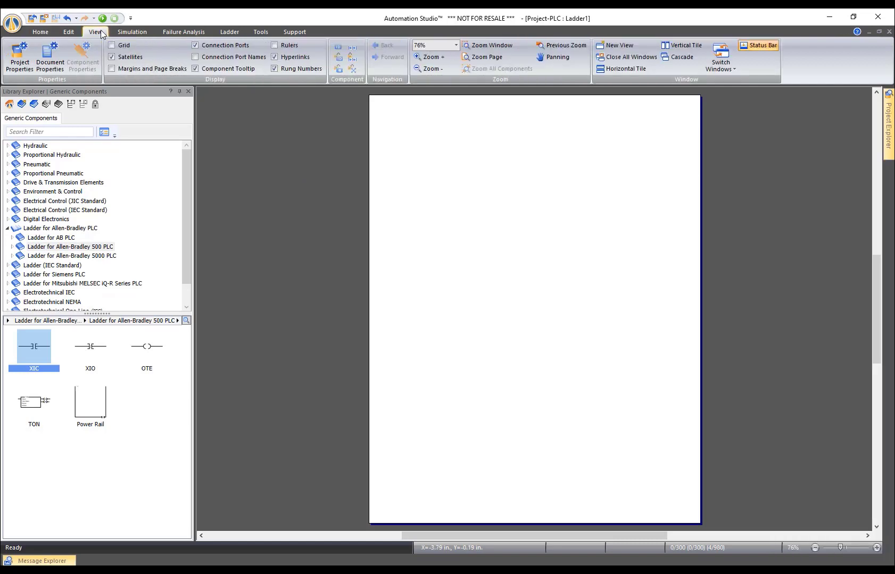
left_click(689, 45)
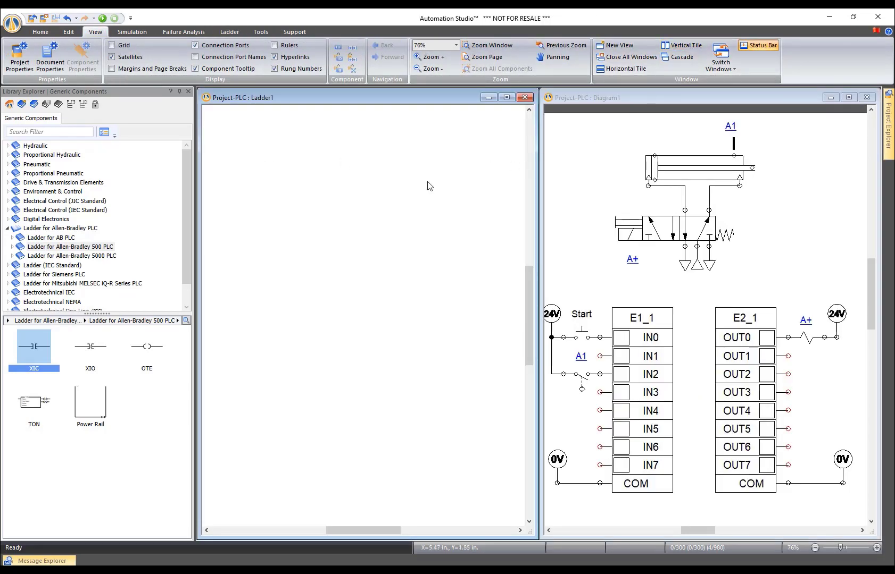
left_click(617, 198)
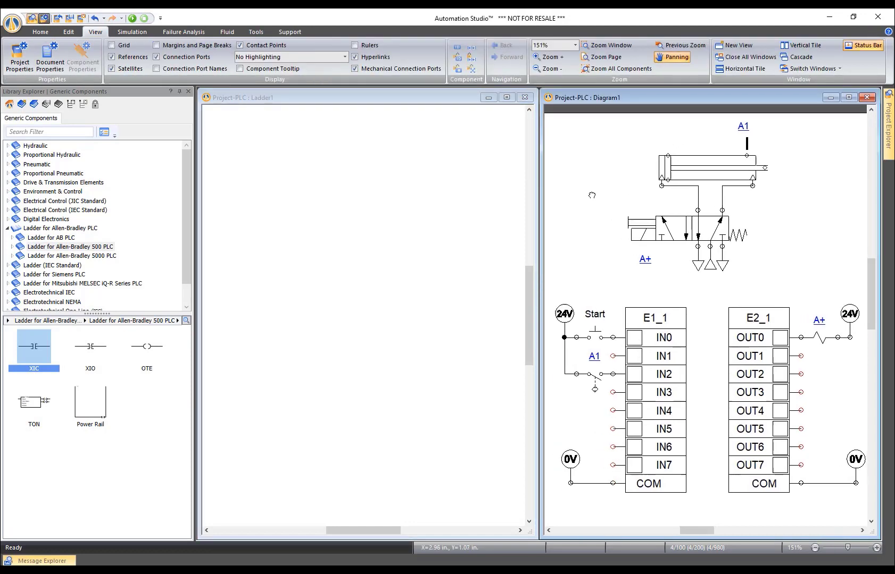
left_click(339, 96)
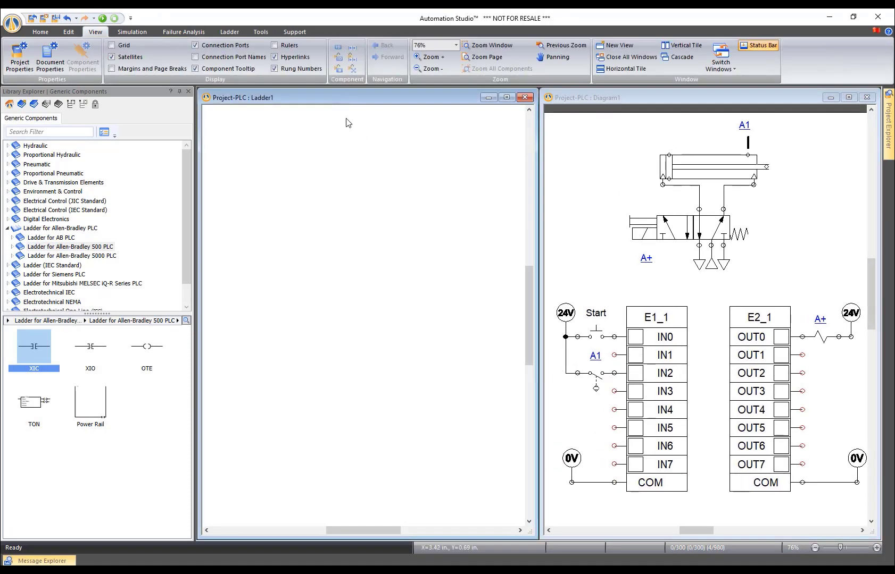
Place a test XIC contact in the empty ladder diagram without an address, and delete it
left_click_drag(28, 350, 266, 250)
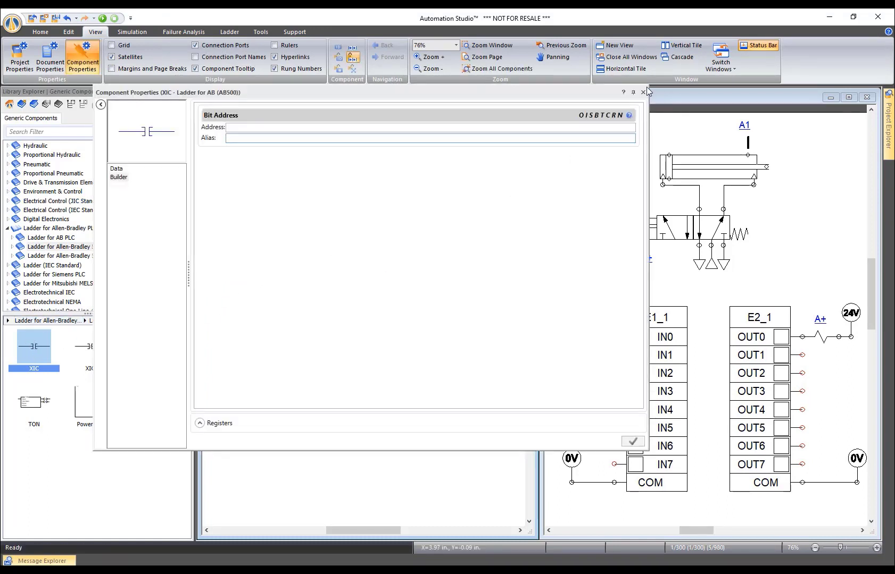
left_click(643, 93)
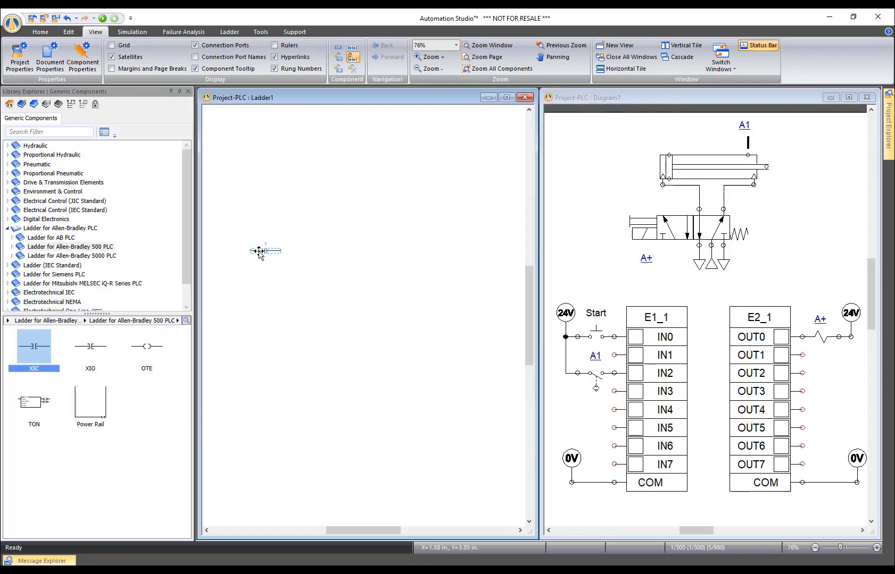
key("Delete")
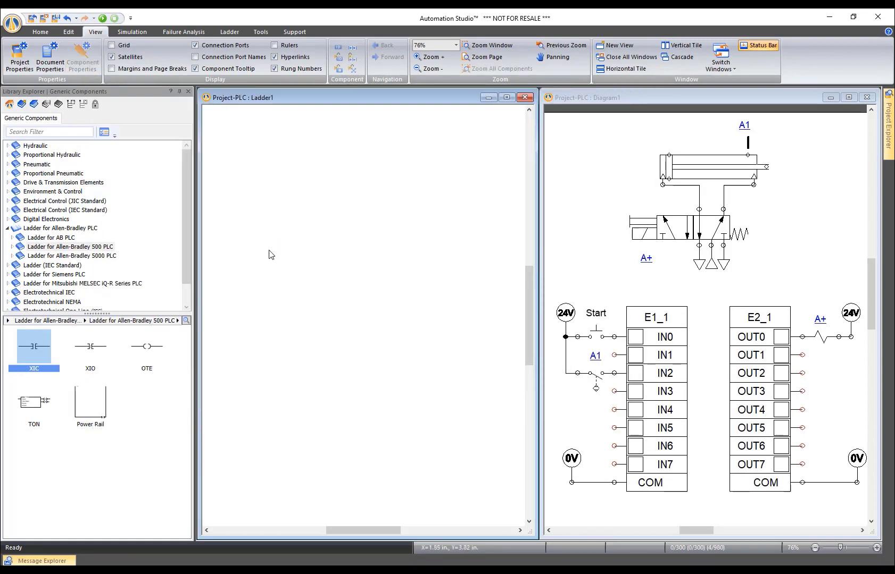
Try to place a hydraulic Unidirectional Pump with Shaft in the ladder diagram, and return to the Ladder for Allen-Bradley 500 PLC components
left_click(35, 145)
mouse_move(34, 347)
left_mouse_down()
mouse_move(346, 265)
mouse_move(340, 289)
mouse_move(39, 357)
left_mouse_up()
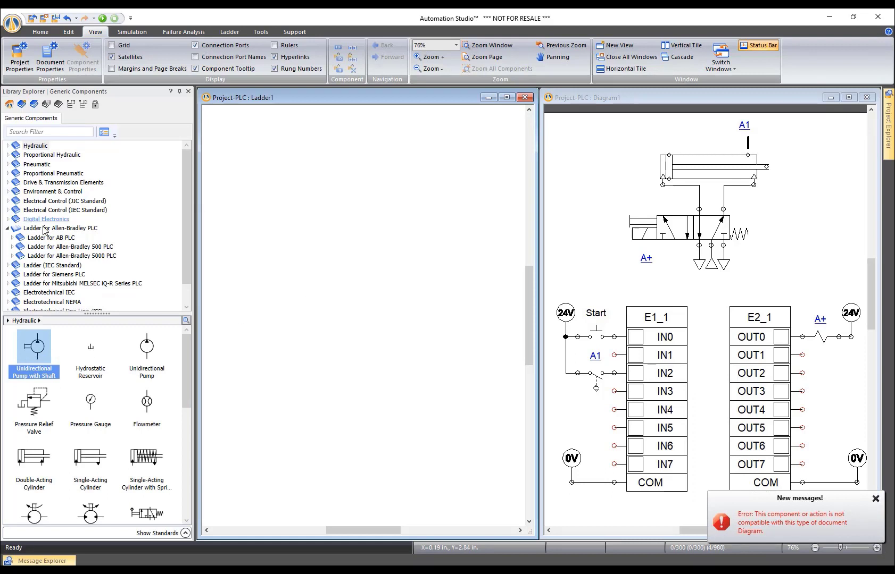
left_click(58, 249)
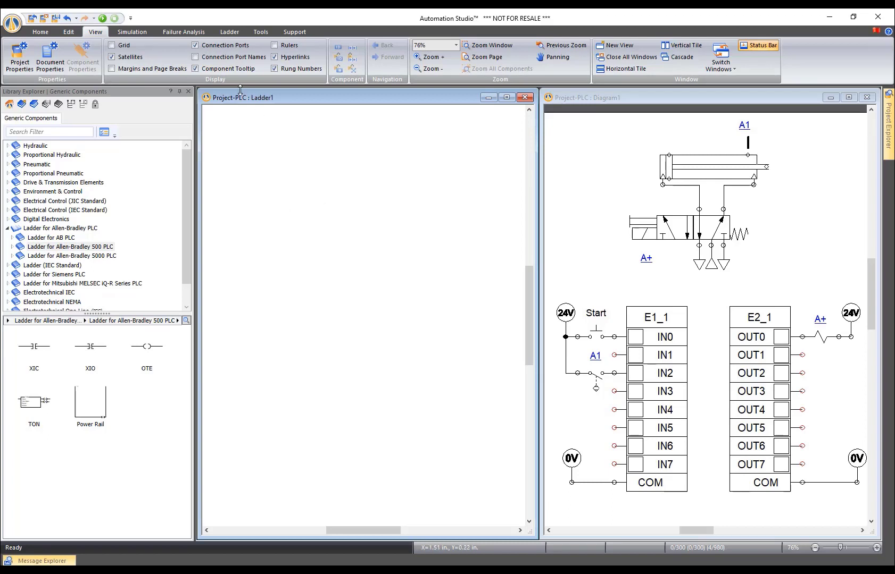
Open the PLC Configurator for the ladder diagram, enlarge its window, and look through the register list with its alias column widened
left_click(234, 35)
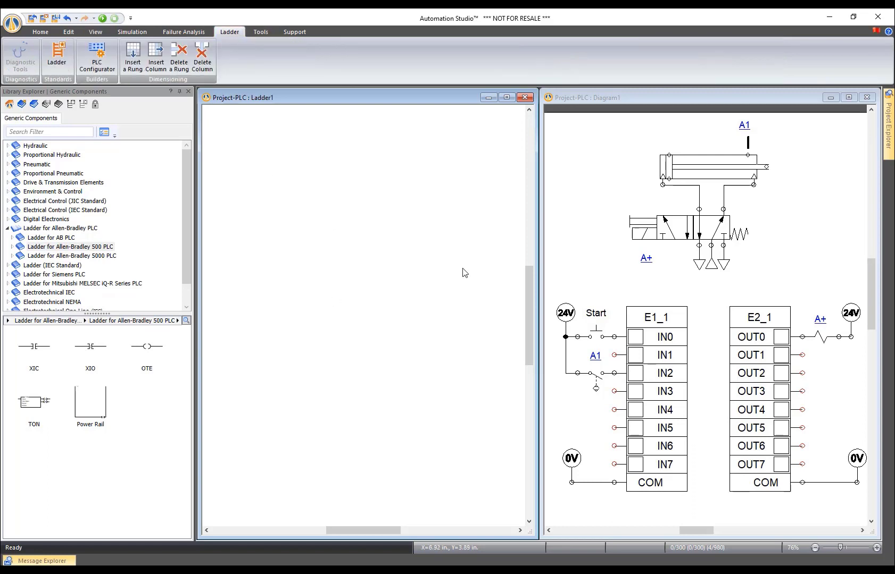
left_click(93, 64)
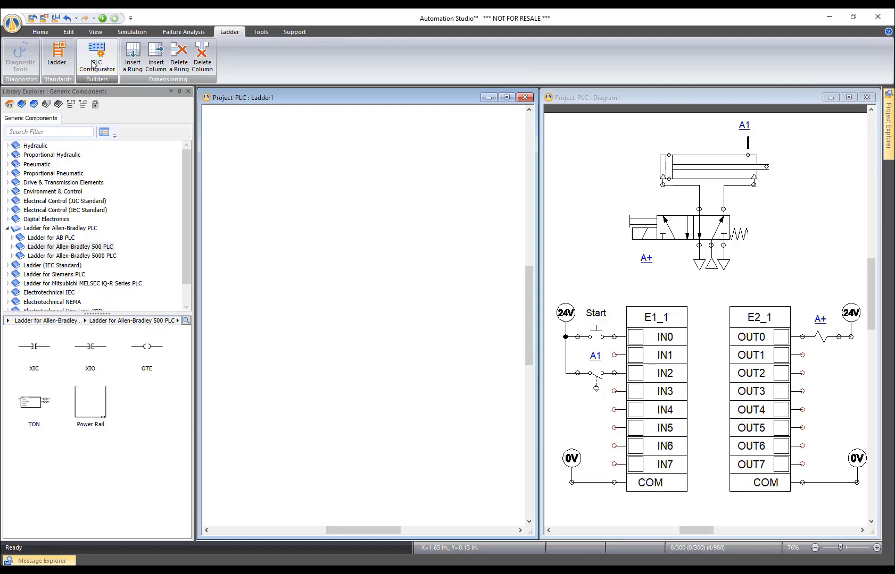
left_click_drag(196, 99, 407, 116)
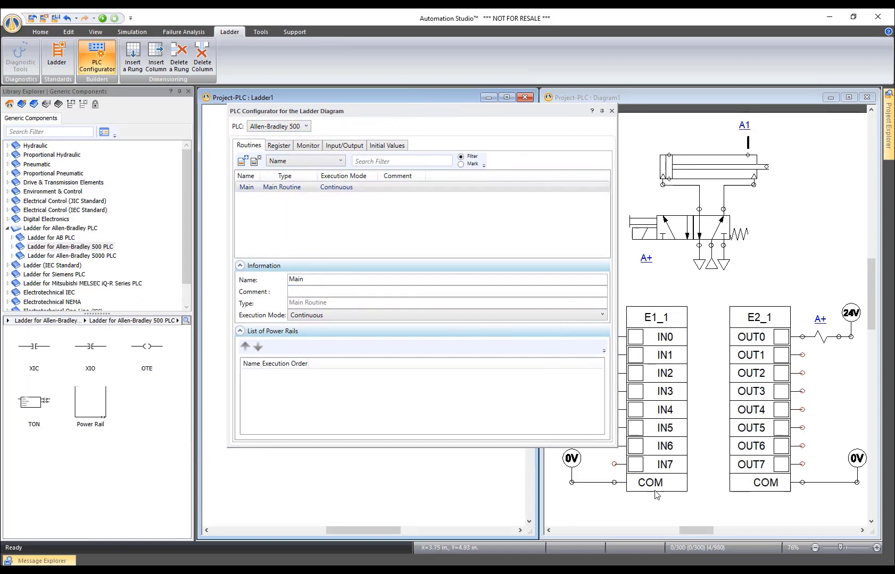
left_click_drag(615, 448, 627, 520)
left_click(280, 146)
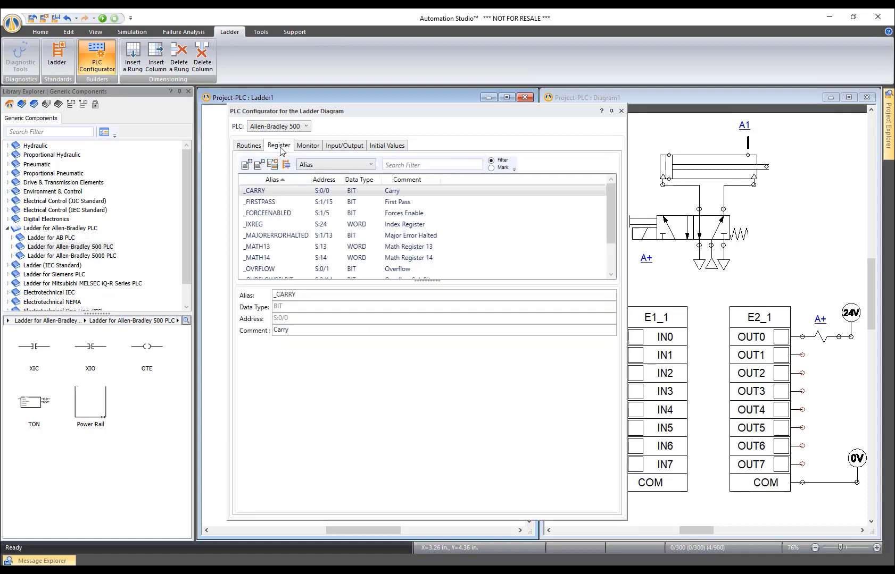
mouse_move(610, 198)
left_mouse_down()
mouse_move(609, 242)
mouse_move(604, 201)
left_mouse_up()
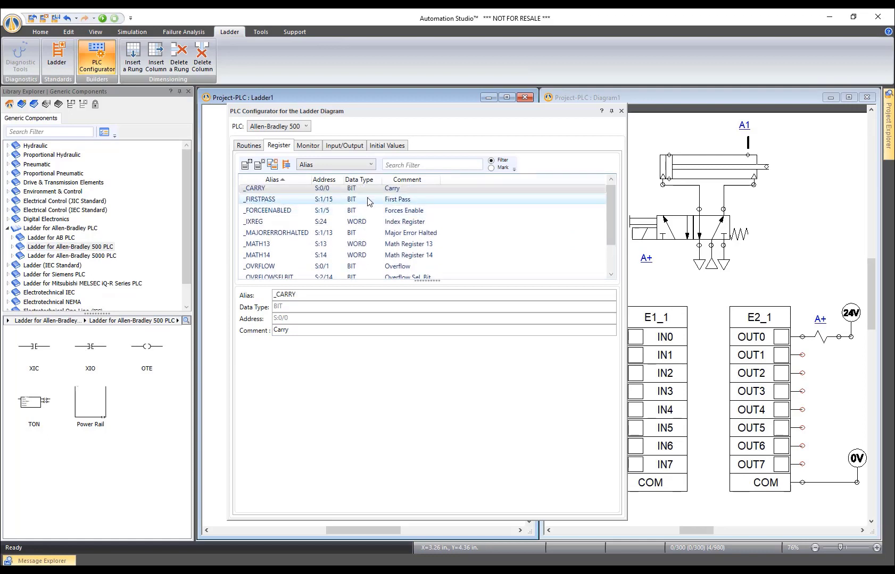
left_click_drag(316, 182, 329, 189)
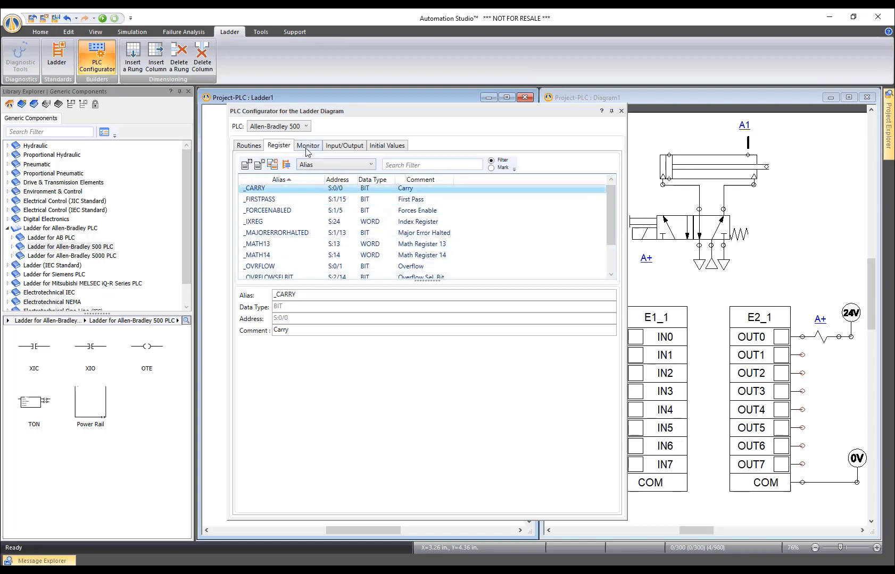
Add the input card variables IN0 and IN2 to the PLC Configurator's input/output list, filtering the available aliases by "i"
left_click(343, 146)
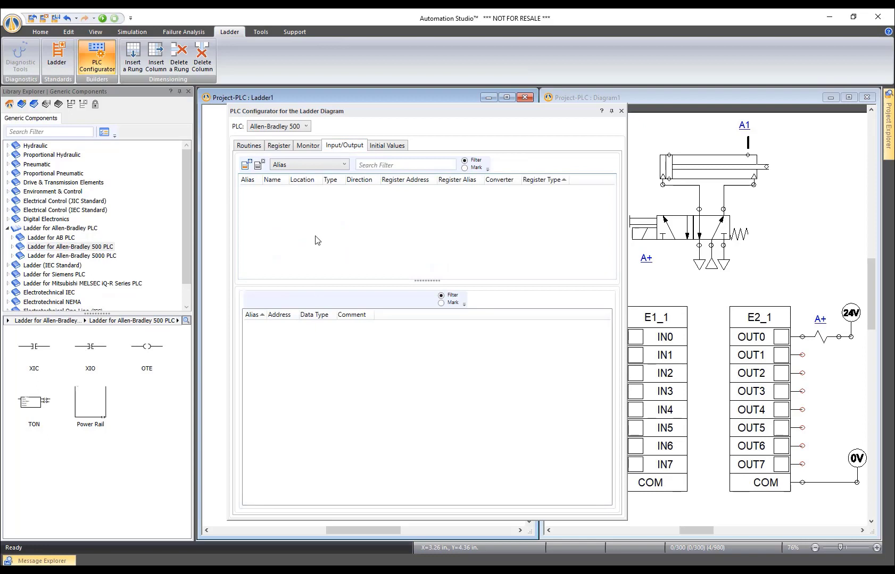
left_click(247, 169)
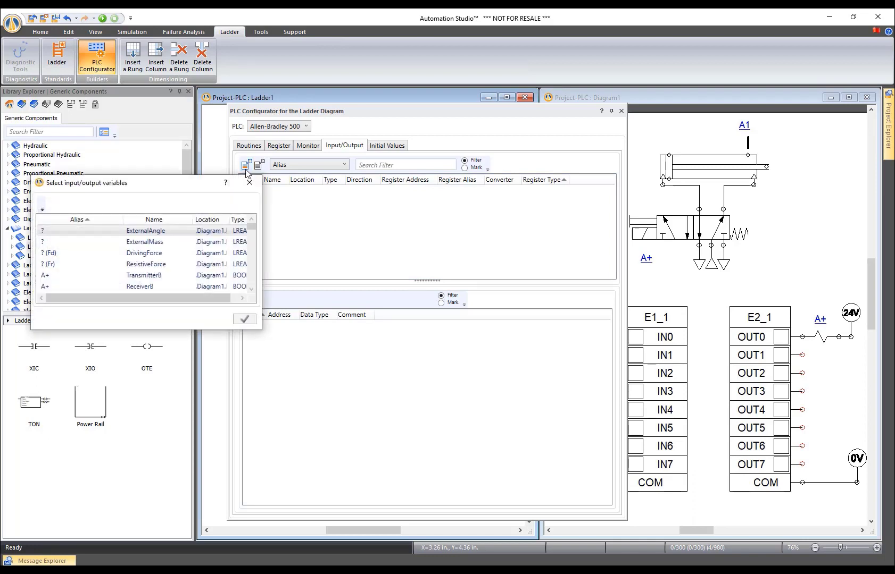
left_click_drag(260, 332, 330, 463)
left_click_drag(160, 182, 309, 167)
left_click(303, 188)
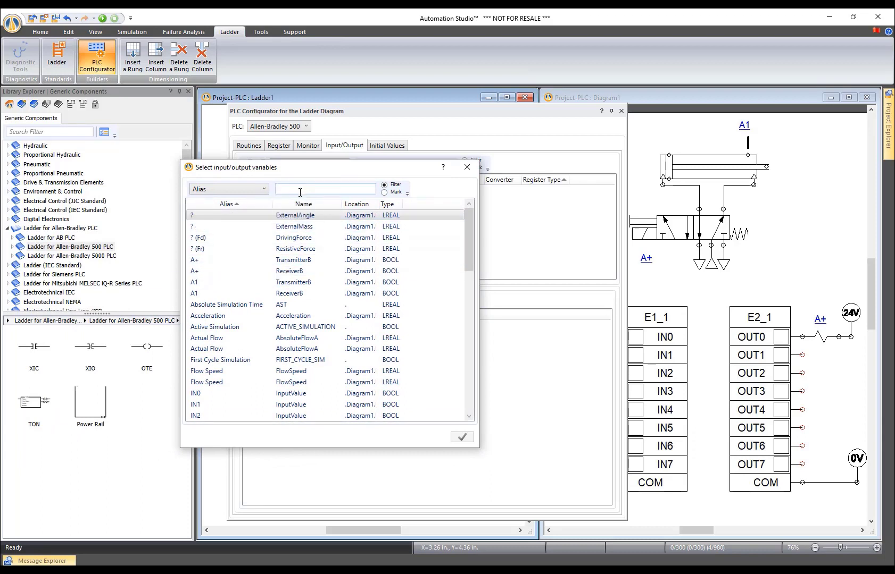
type("i")
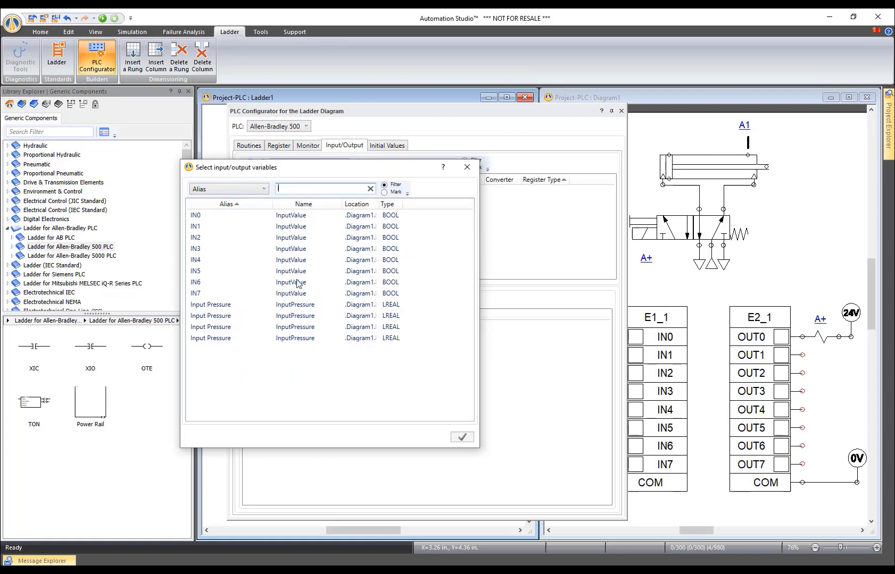
double_click(197, 219)
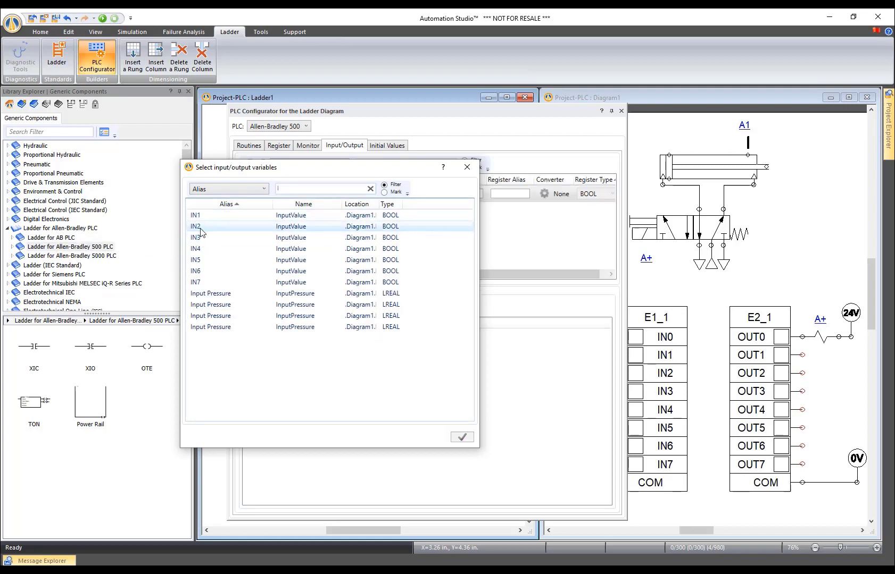
double_click(200, 228)
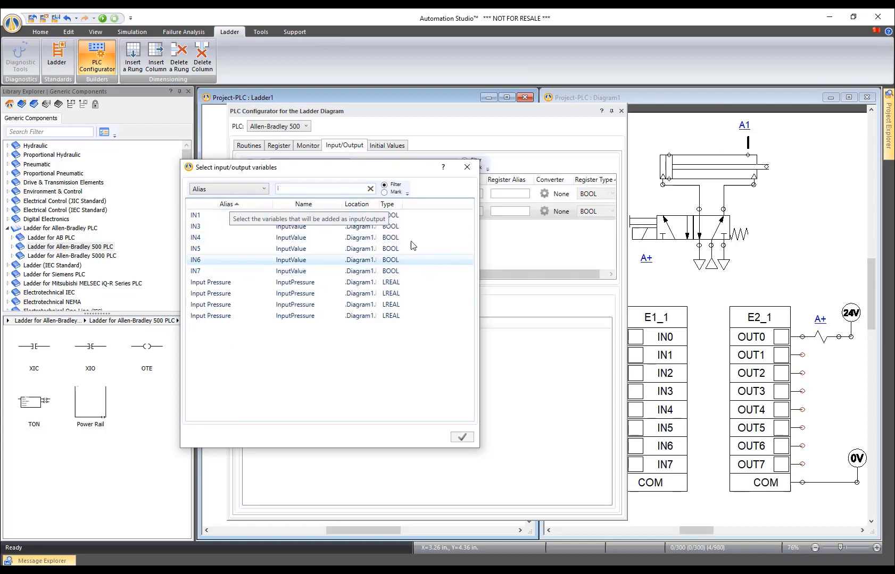
Add the output card variable OUT0 to the input/output list, filtering the available aliases by "o"
left_click_drag(355, 173, 337, 294)
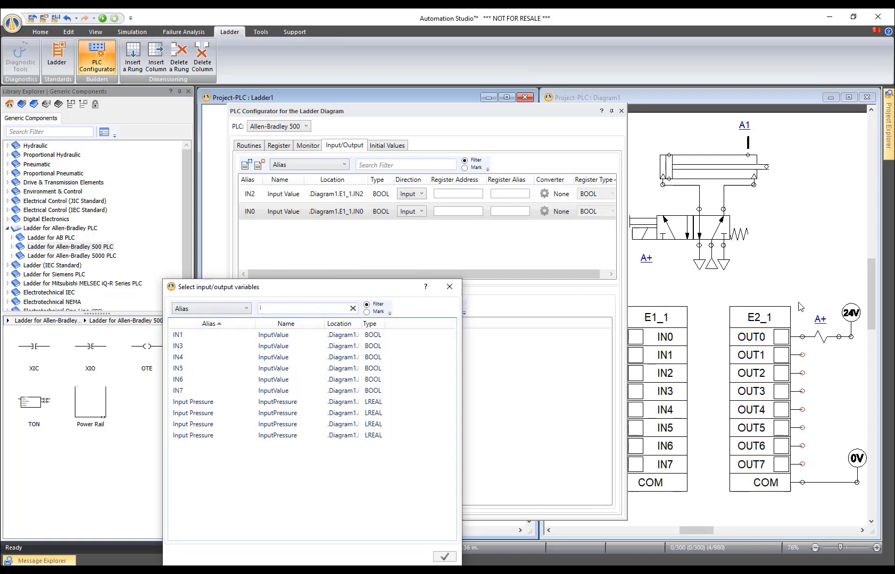
left_click_drag(262, 309, 245, 314)
type("o")
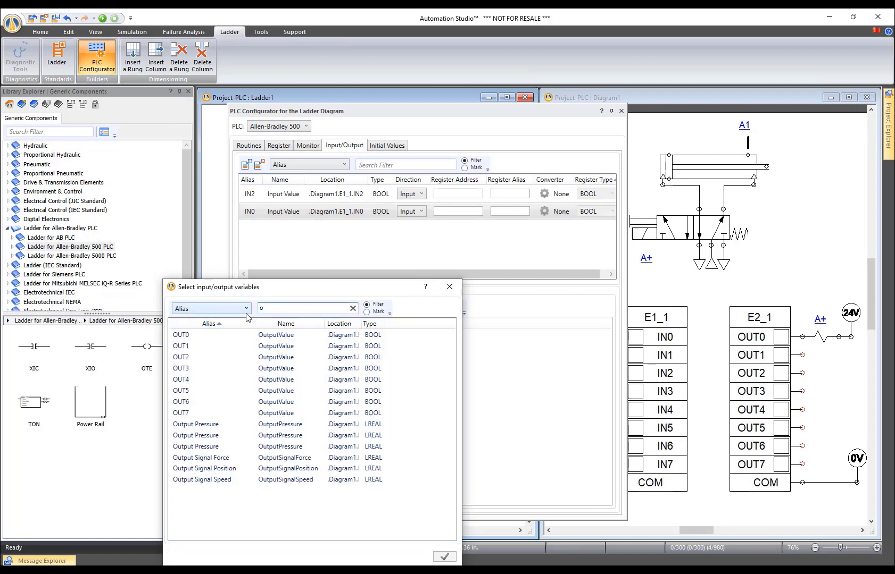
double_click(186, 336)
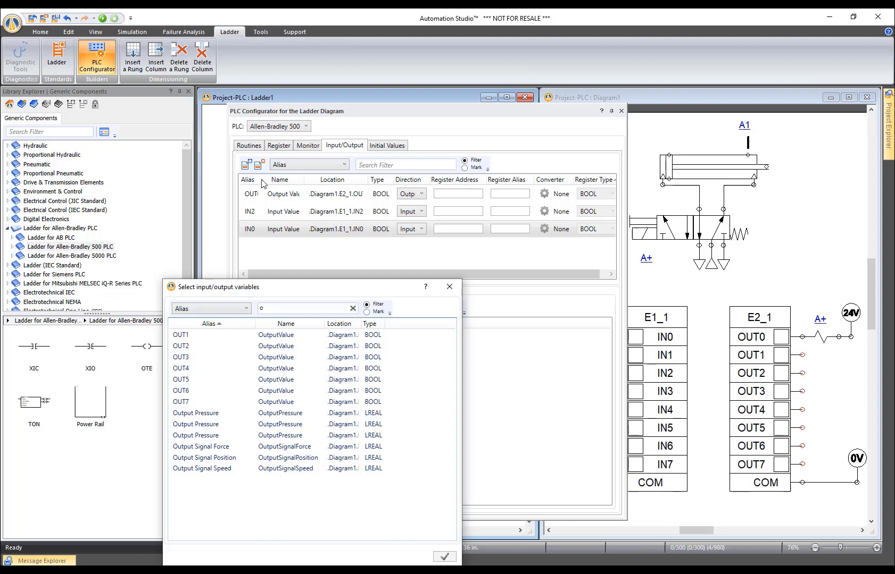
Close the variable selection, widen the Alias and Direction columns of the input/output list, and sort it by alias
left_click(275, 227)
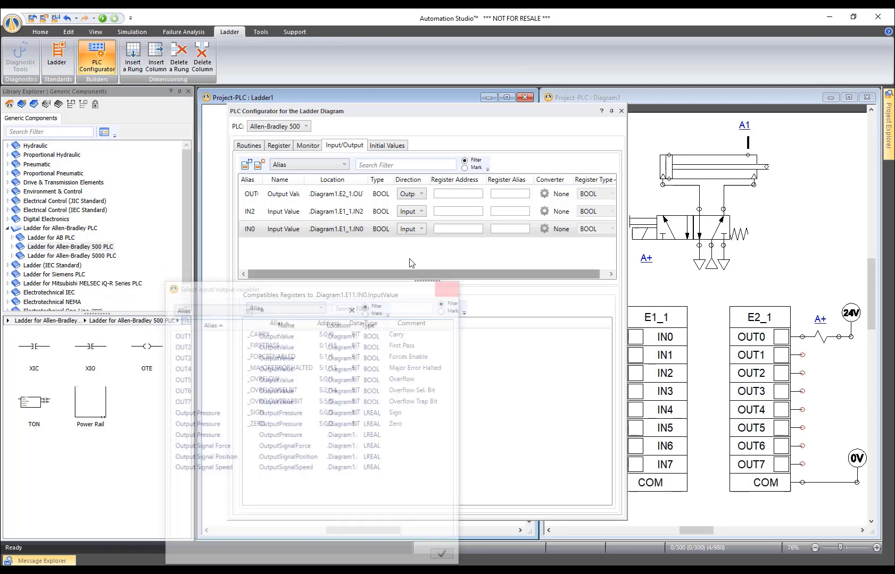
left_click_drag(263, 180, 272, 181)
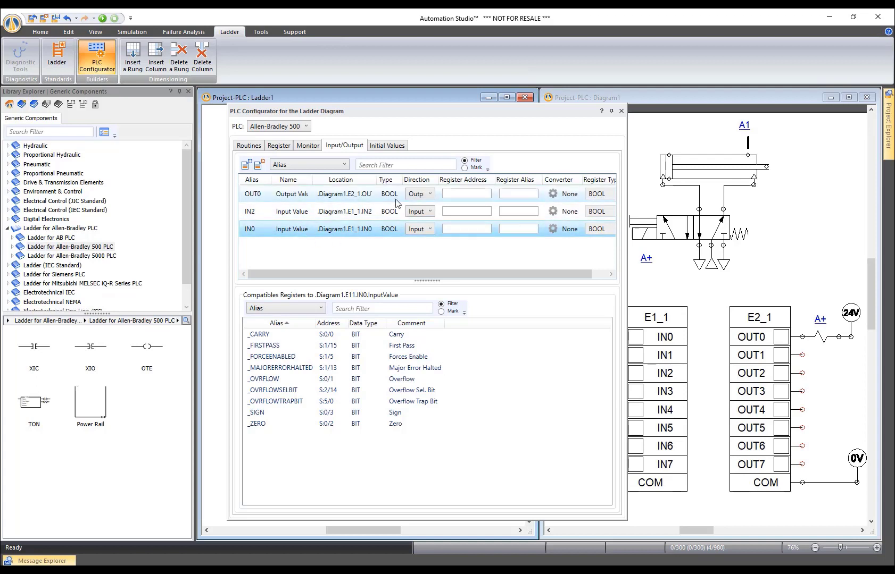
left_click_drag(435, 184, 445, 183)
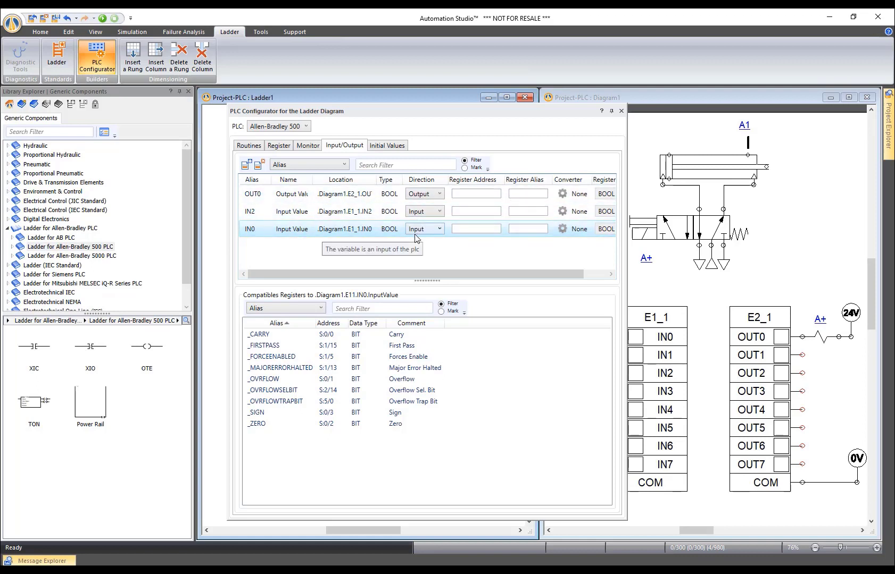
left_click(252, 179)
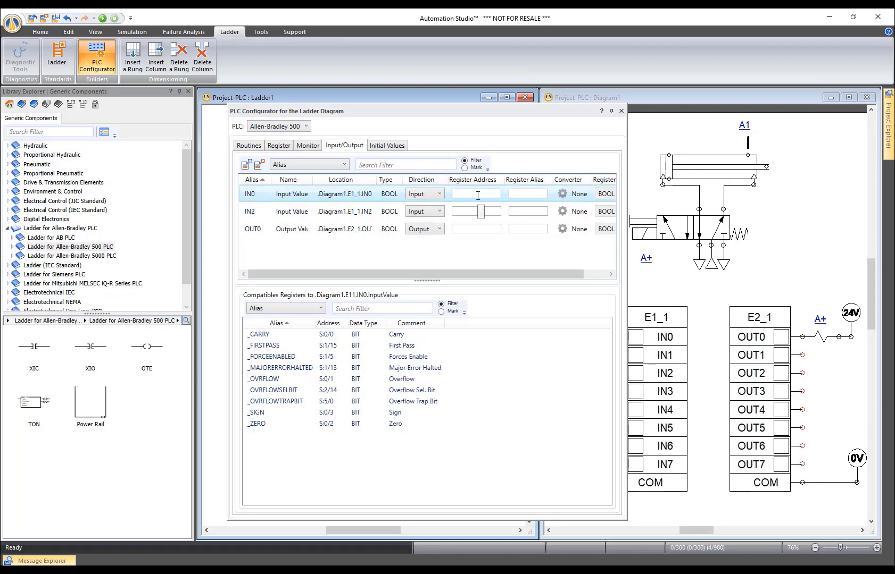
Assign register address I:0.0/1 to IN0 and I:0.0/2 to IN2 in the input/output list
left_click(481, 193)
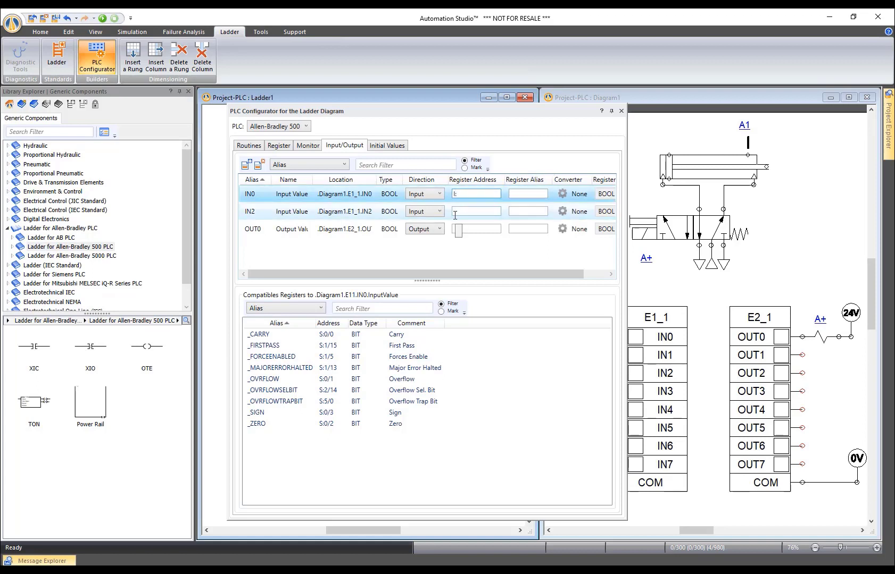
type("/1")
key("Tab")
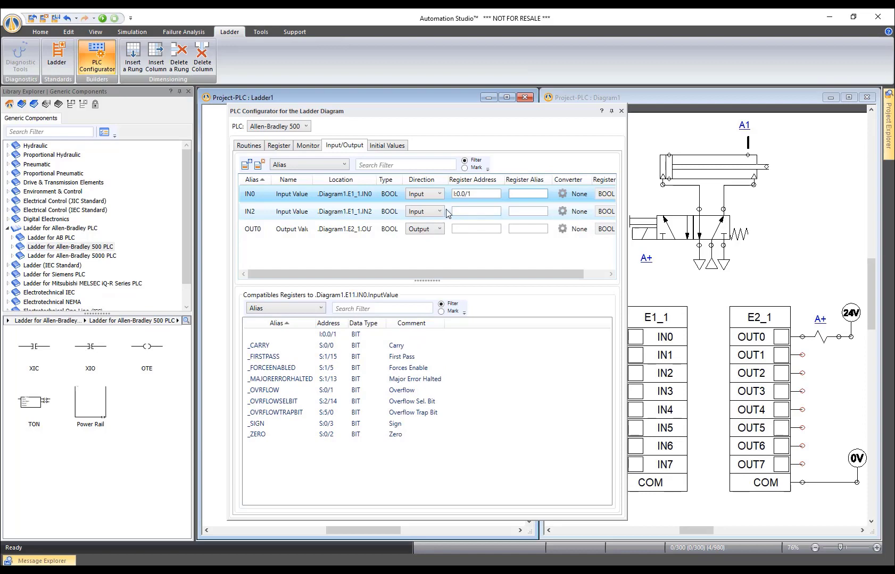
key("Tab")
key("shift+Tab")
key("ctrl+c")
left_click(470, 211)
key("ctrl+v")
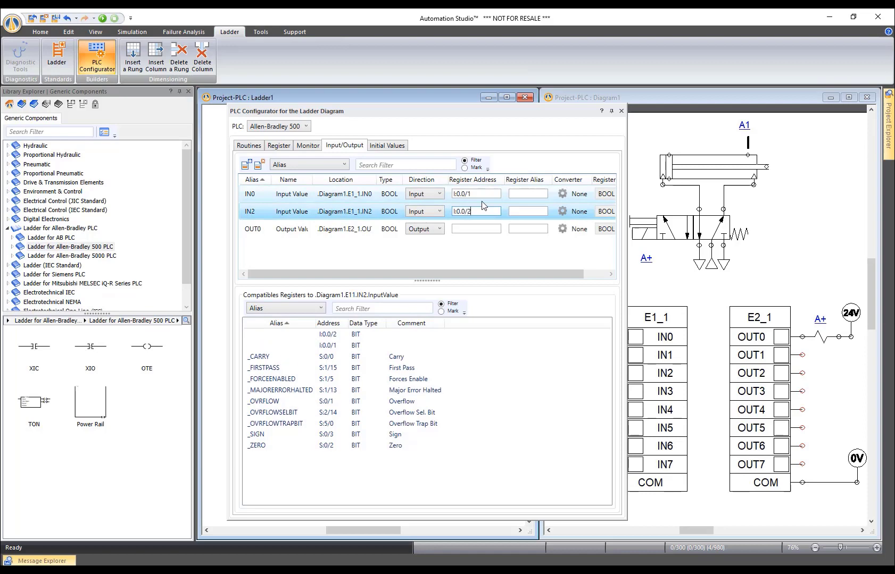
Assign register address O:0.0/0 to OUT0, correct IN0's address to I:0.0/0, and close the PLC Configurator
left_click(475, 229)
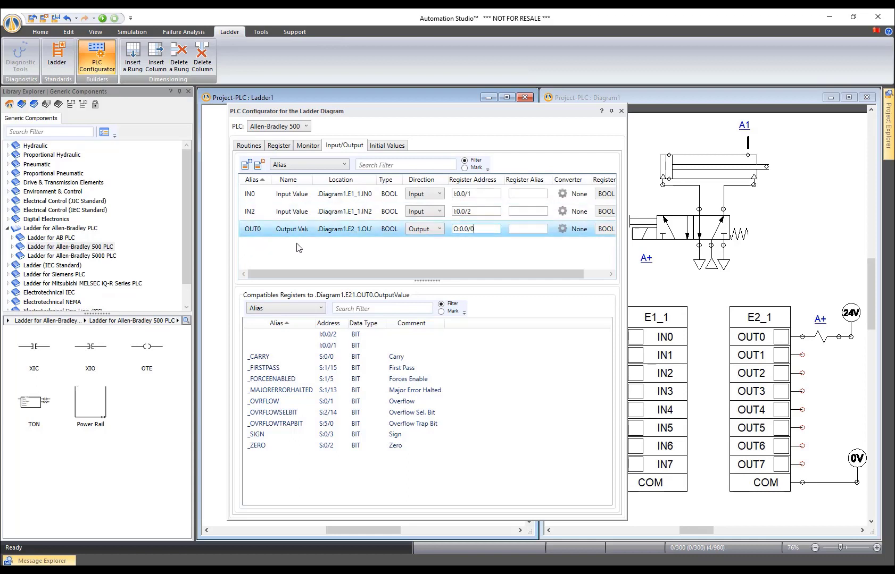
left_click(483, 193)
type("0")
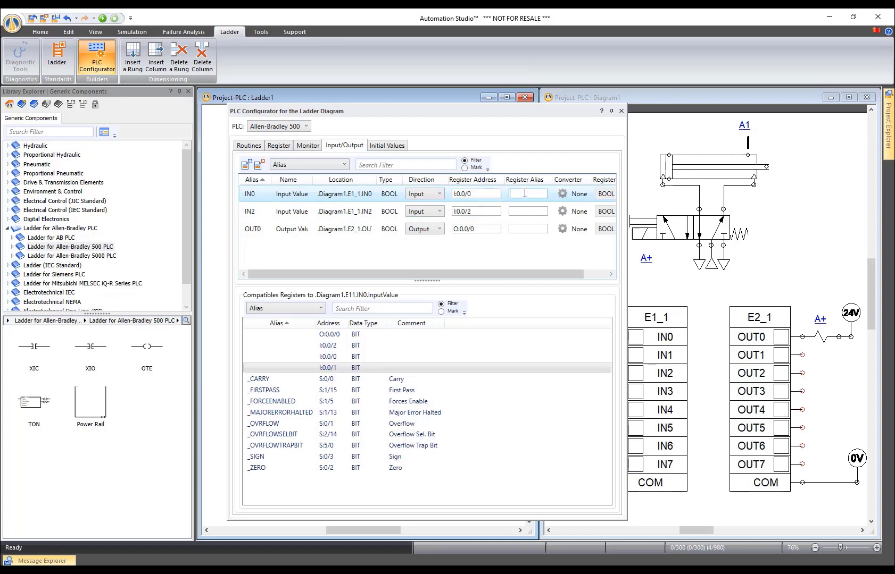
left_click(524, 194)
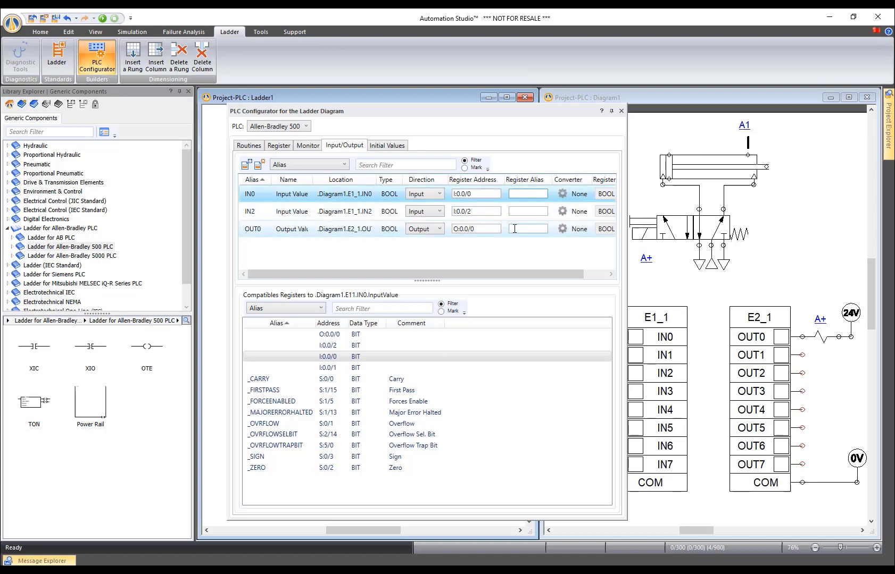
left_click(470, 253)
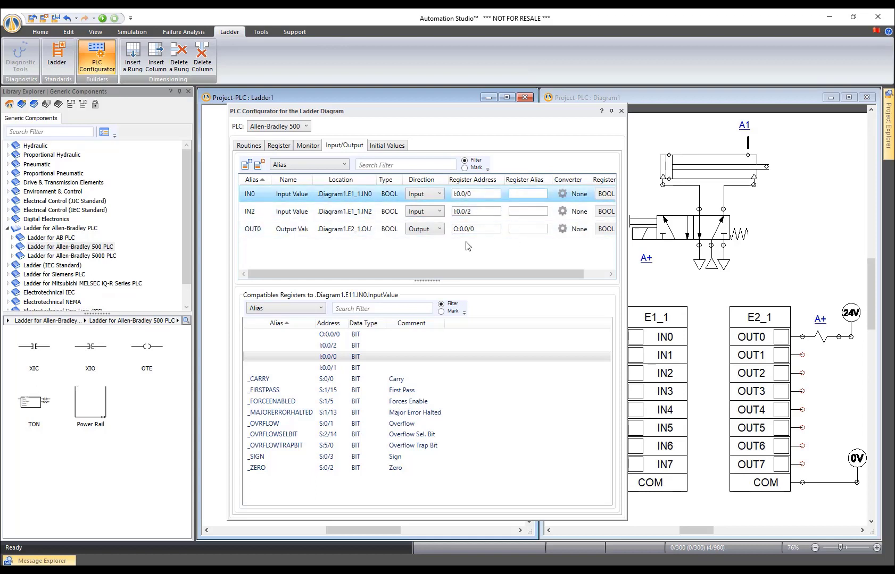
left_click(621, 112)
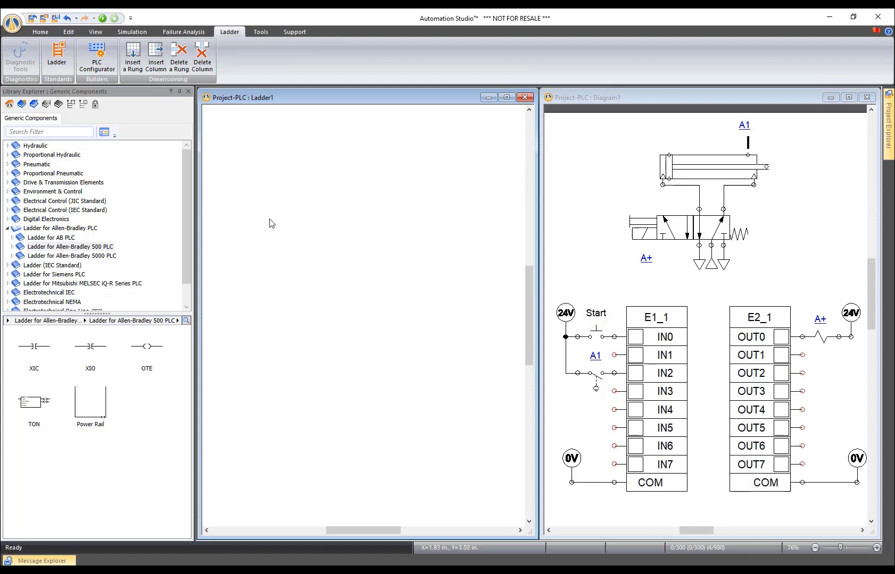
Place a Power Rail in the ladder diagram and fit it in the view
left_click_drag(77, 412, 366, 221)
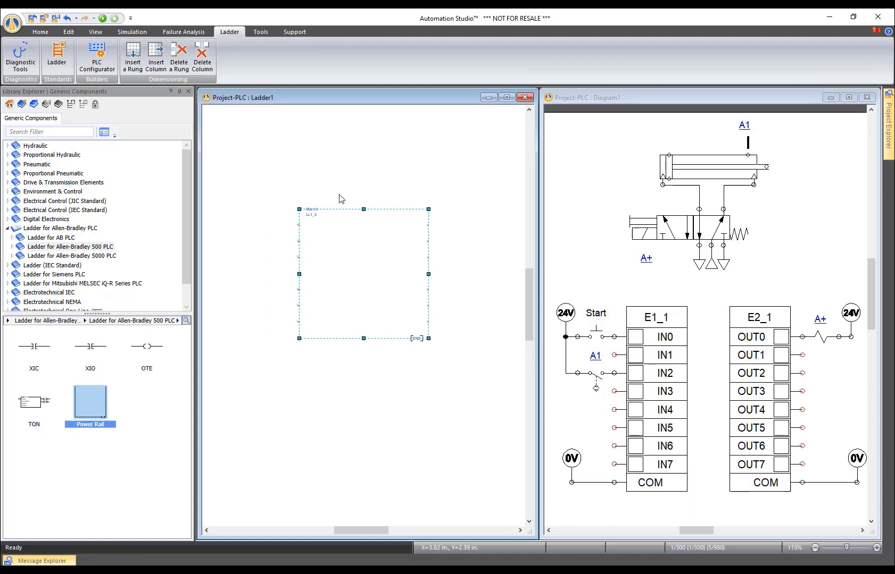
scroll(341, 199, "up", 4)
scroll(341, 199, "down", 2)
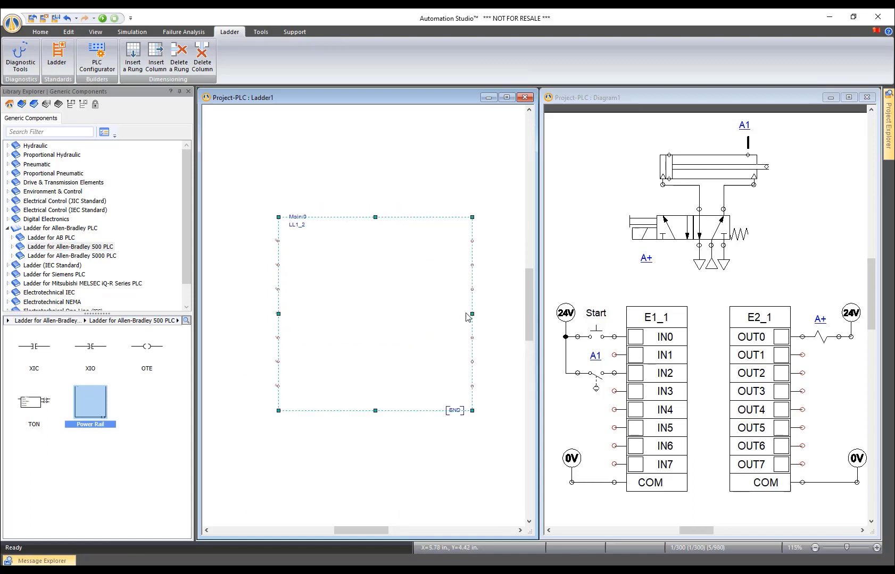
right_click(451, 187)
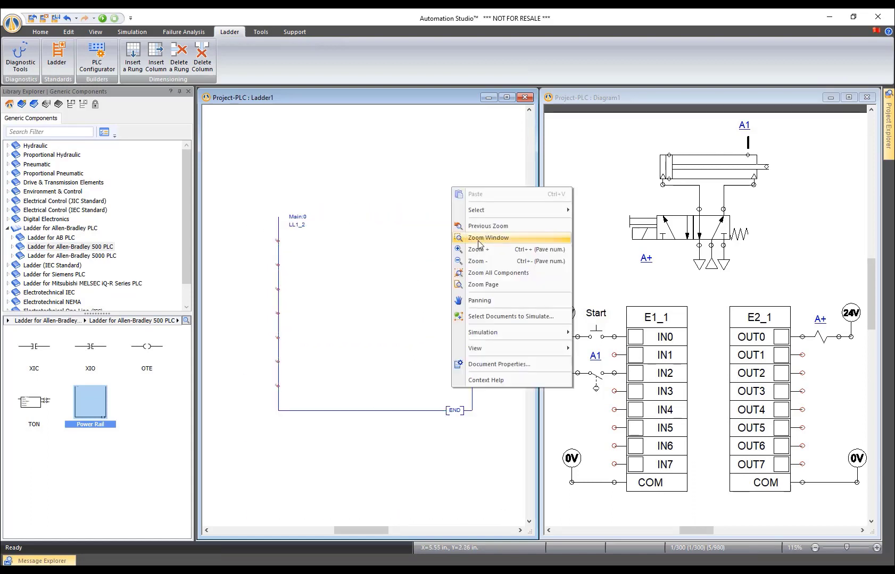
left_click(513, 272)
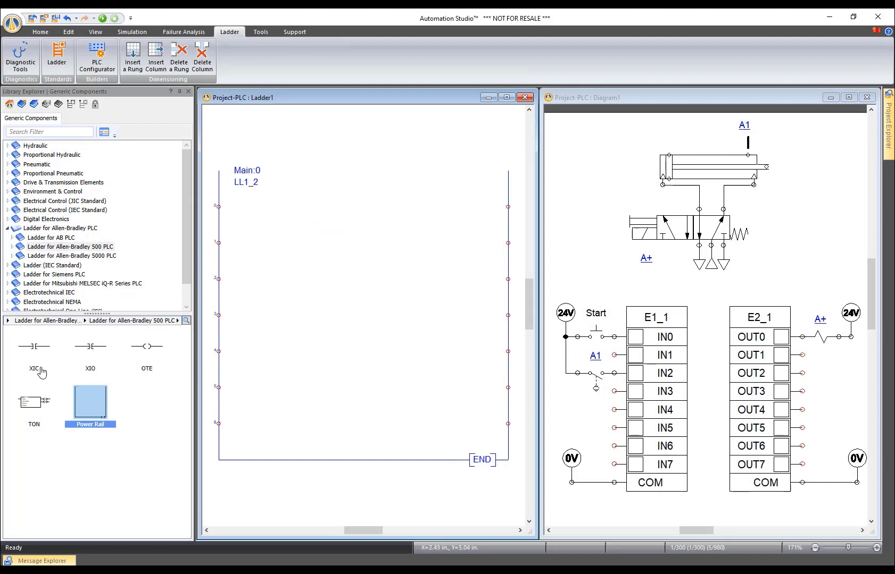
Place an XIC contact at the start of rung 0 and assign it address I:0.0/0, consulting the bit address help
left_click_drag(34, 350, 271, 207)
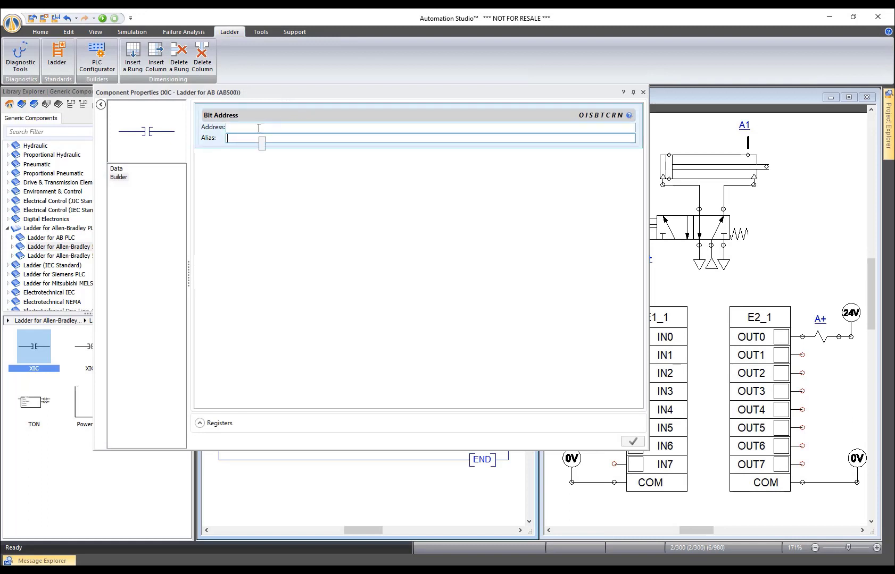
left_click(199, 422)
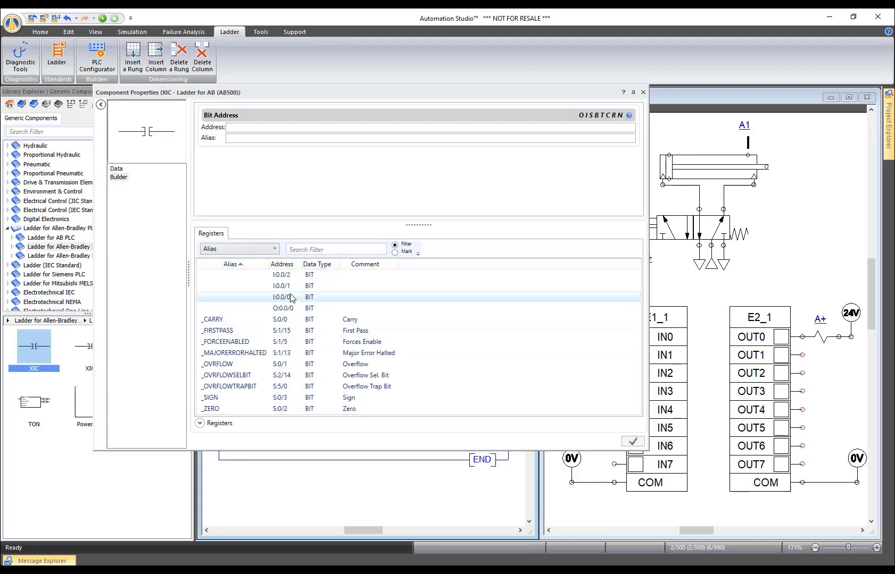
left_click(240, 128)
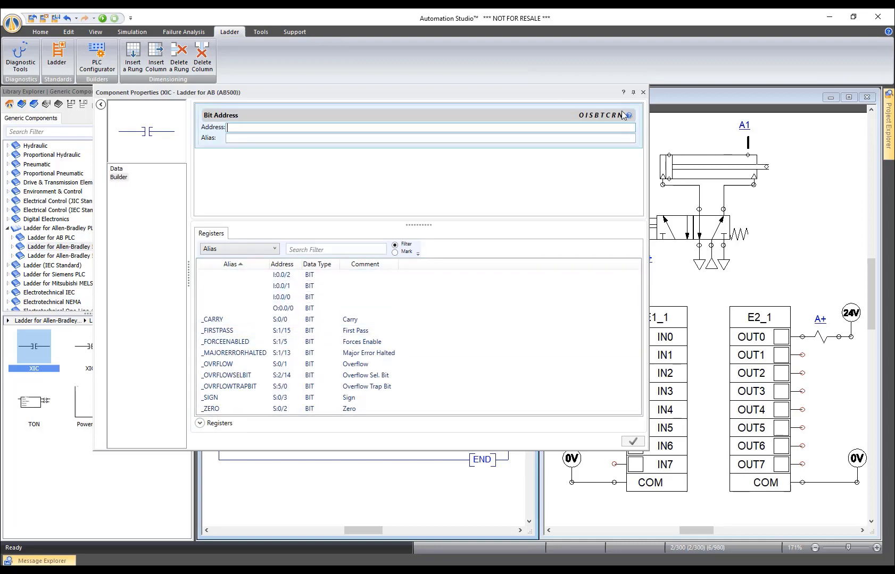
left_click(629, 115)
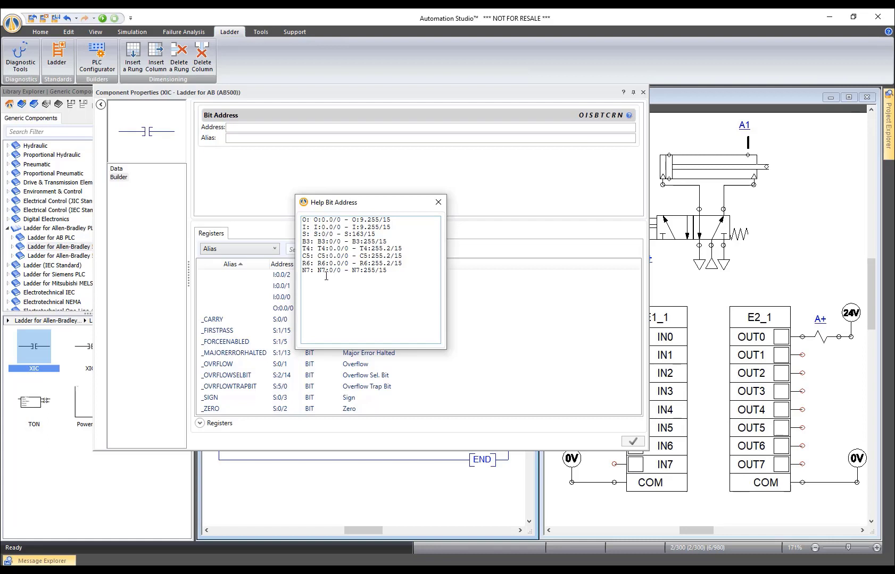
left_click(435, 205)
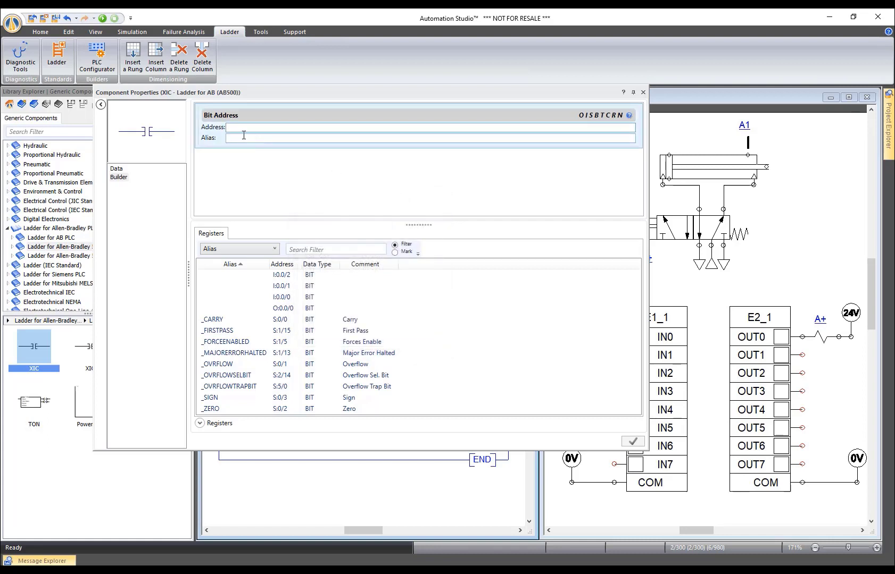
double_click(284, 300)
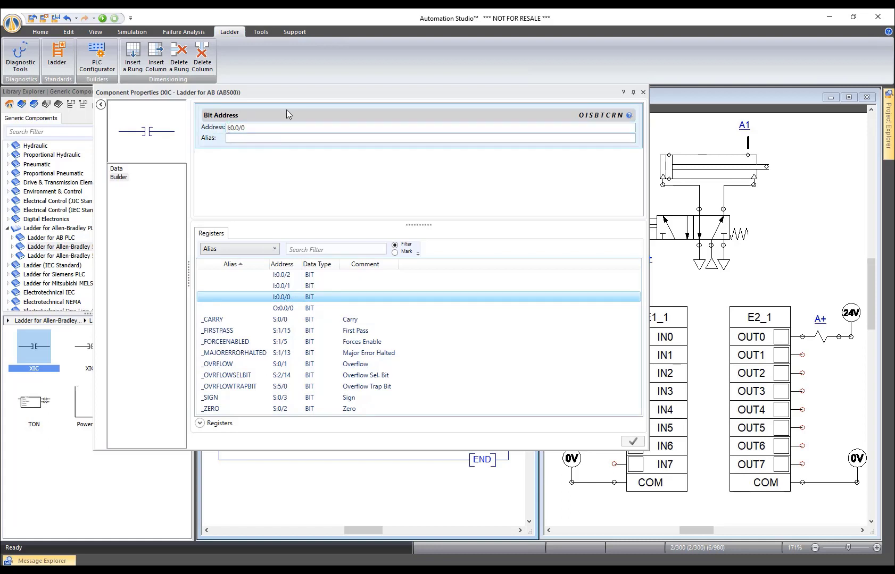
left_click(642, 92)
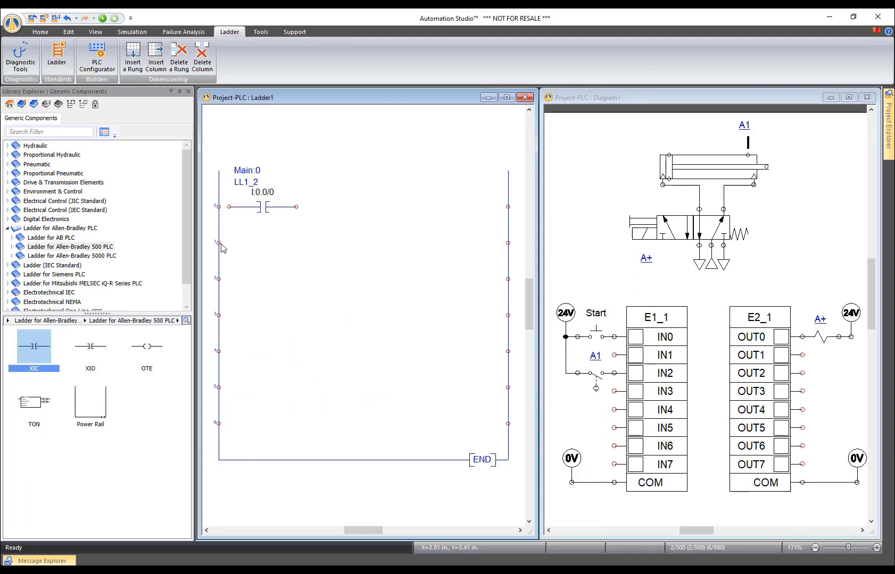
Place an OTE coil at the end of rung 0 with address B3:0/1 and alias Internal
left_click_drag(143, 351, 472, 211)
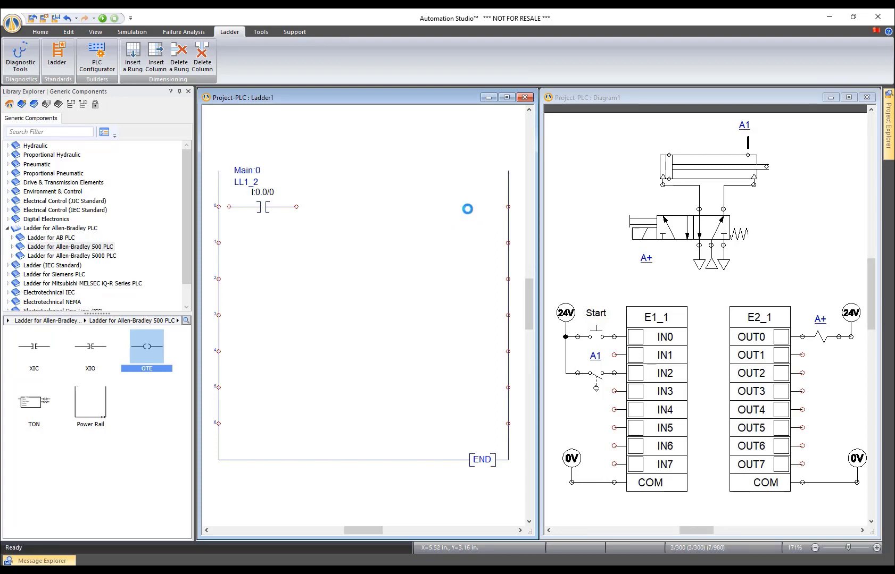
left_click(628, 115)
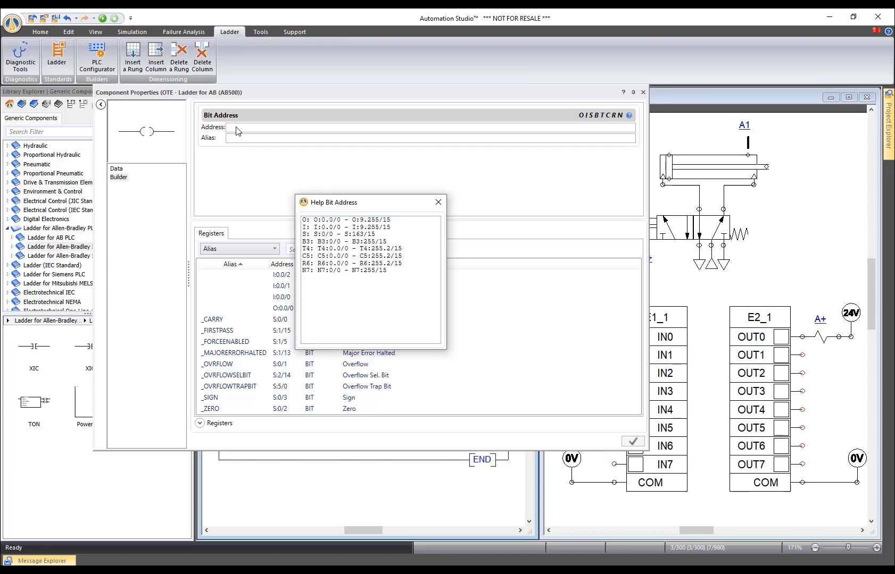
left_click(438, 202)
left_click(234, 128)
type("B3:0/1")
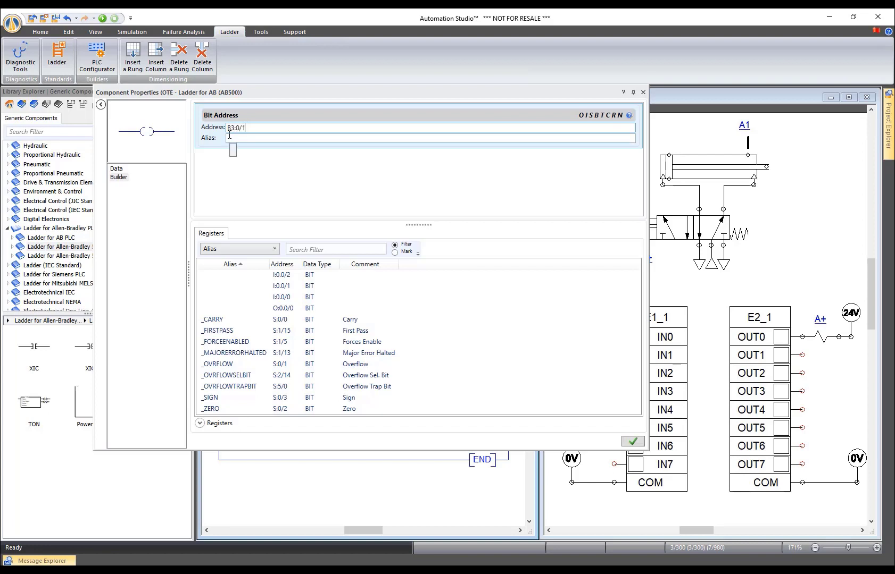
left_click(229, 136)
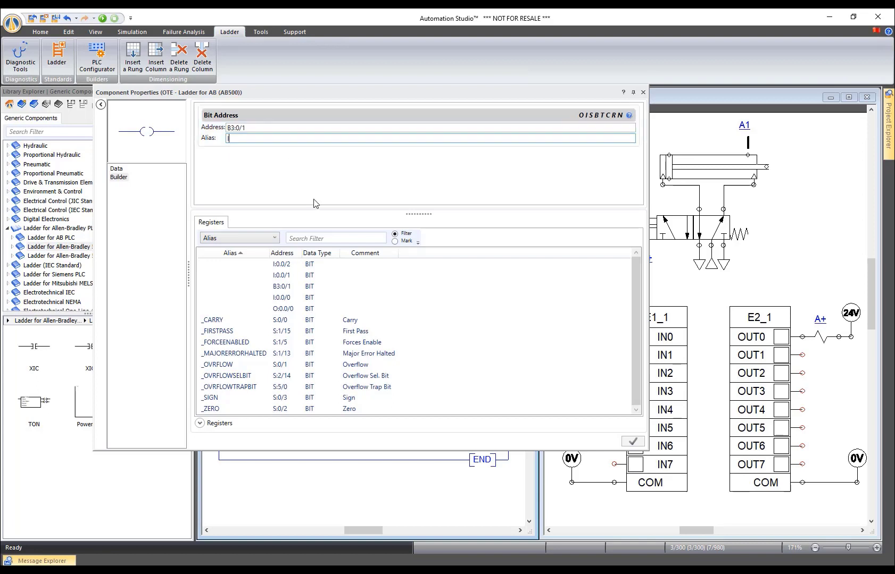
type("Internal")
key("Tab")
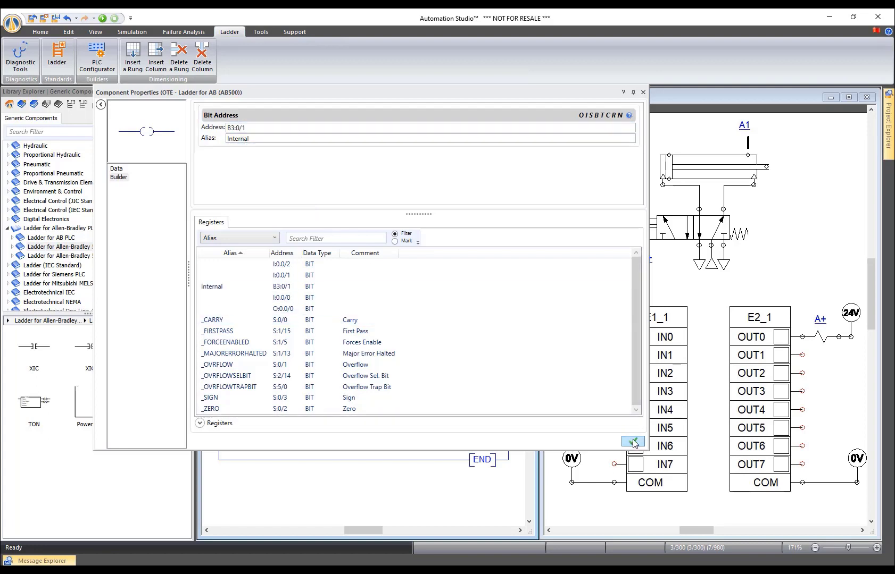
left_click(642, 92)
left_click(397, 170)
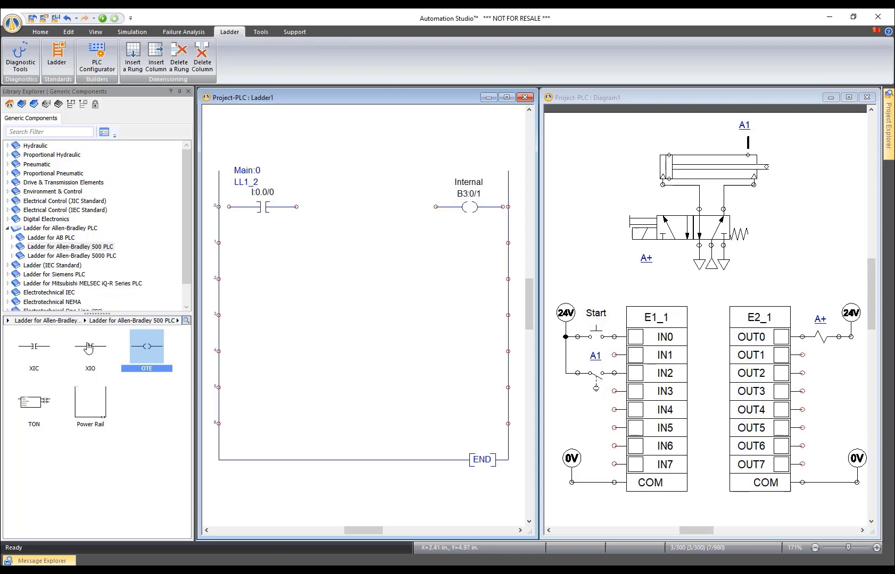
Place an XIC contact on rung 1 below the I:0.0/0 contact and assign it the Internal register B3:0/1
left_click_drag(35, 349, 270, 251)
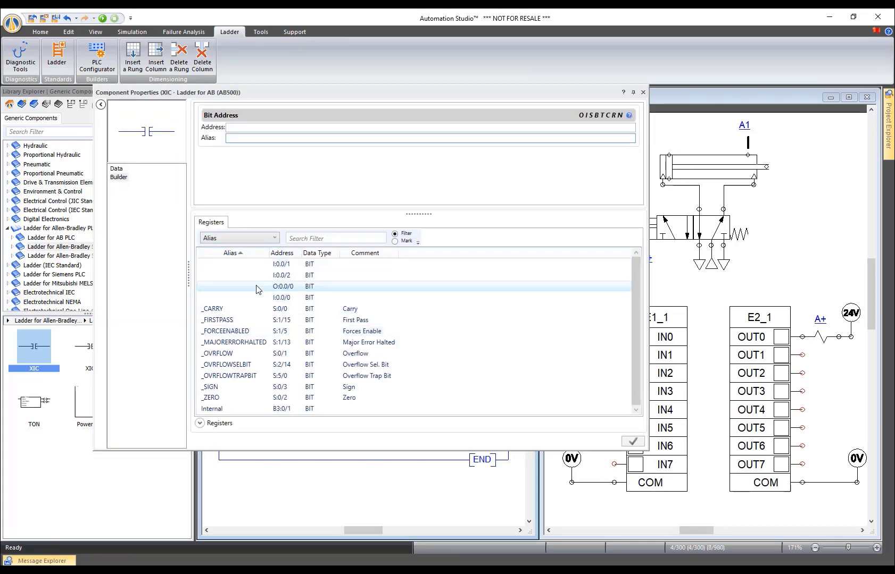
double_click(270, 410)
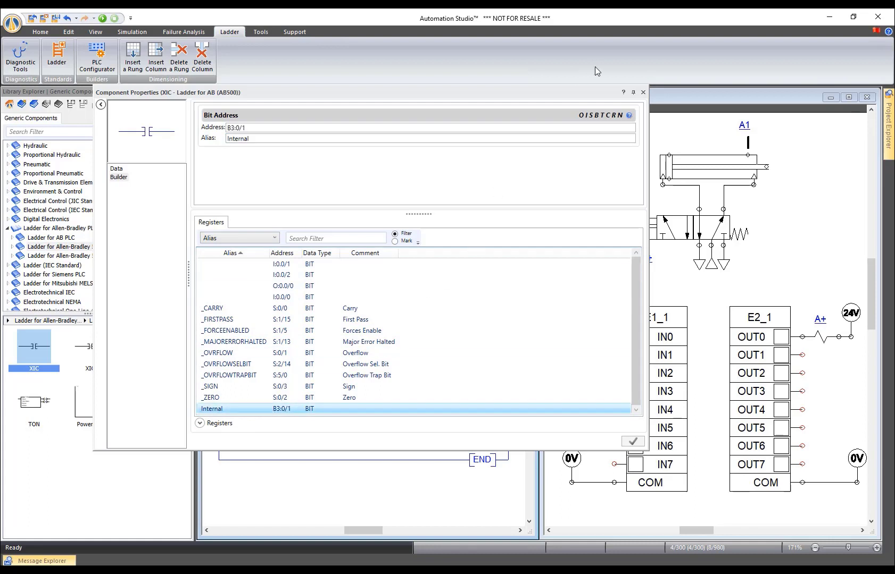
left_click(634, 93)
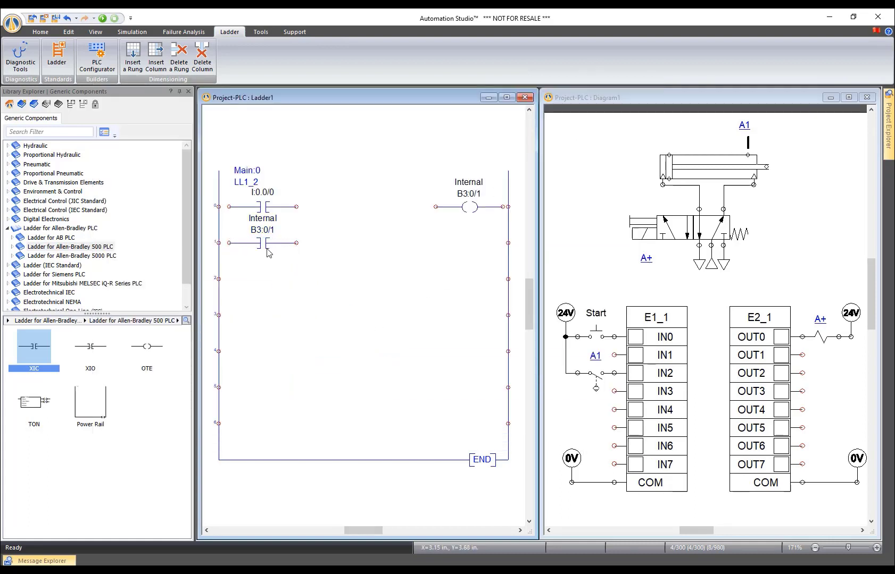
Wire the two contacts in parallel and connect them to the power rail and through the Internal coil to the opposite rail
left_click_drag(229, 206, 230, 243)
left_click_drag(298, 206, 296, 242)
left_click_drag(219, 206, 229, 206)
left_click_drag(297, 207, 436, 206)
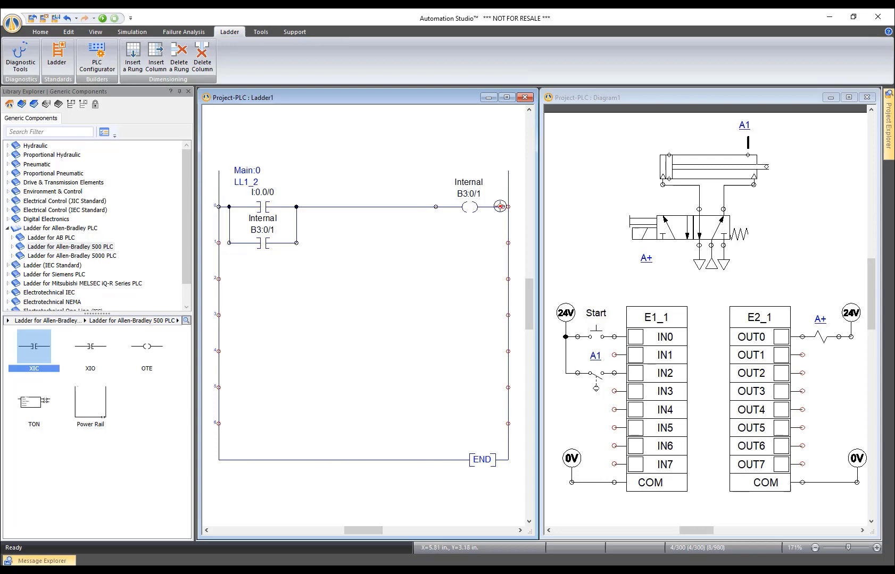
left_click_drag(506, 206, 508, 207)
Copy the Internal B3:0/1 contact onto rung 2 and connect its input end to the power rail
left_click_drag(265, 248, 267, 288)
left_click(262, 308)
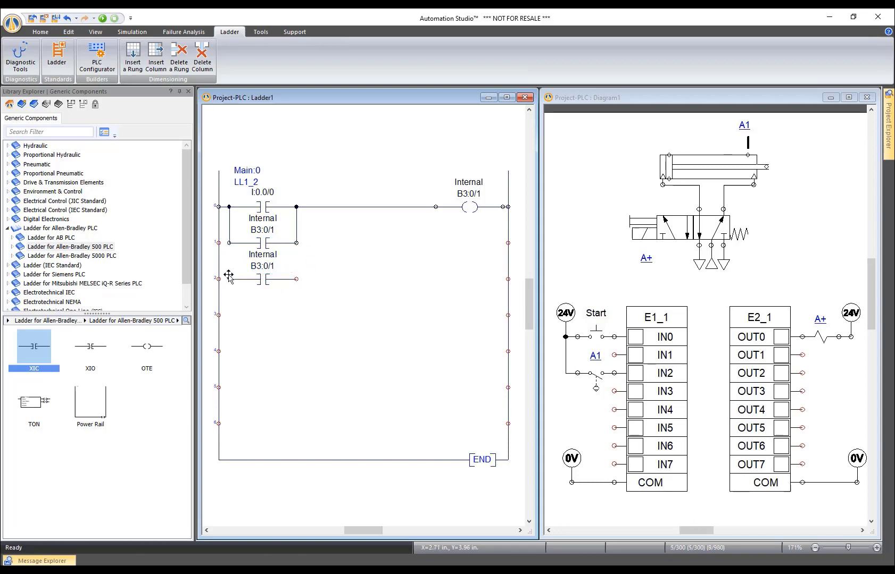
left_click(230, 280)
left_click(217, 278)
Place an OTE coil addressed O:0.0/0 at the end of rung 2 and wire it to the Internal B3:0/1 contact
left_click_drag(155, 351, 475, 278)
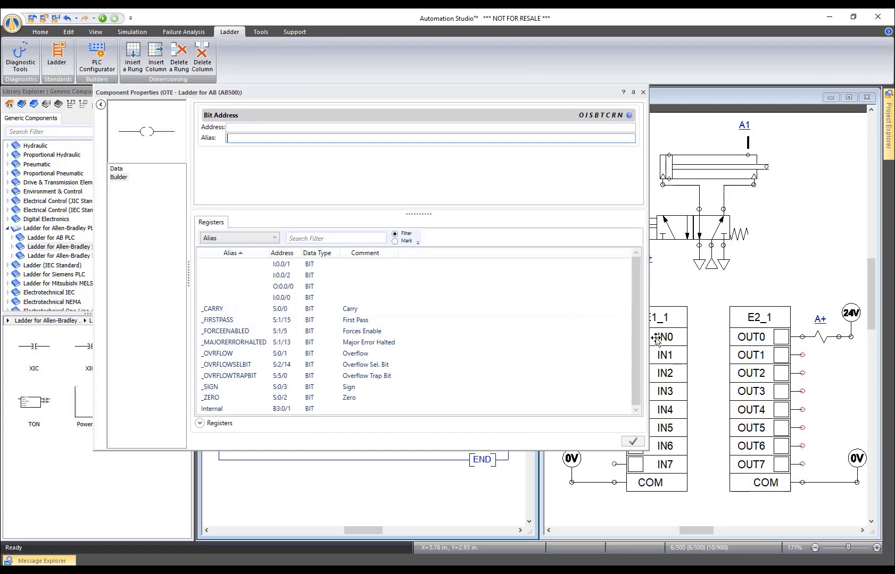
double_click(278, 288)
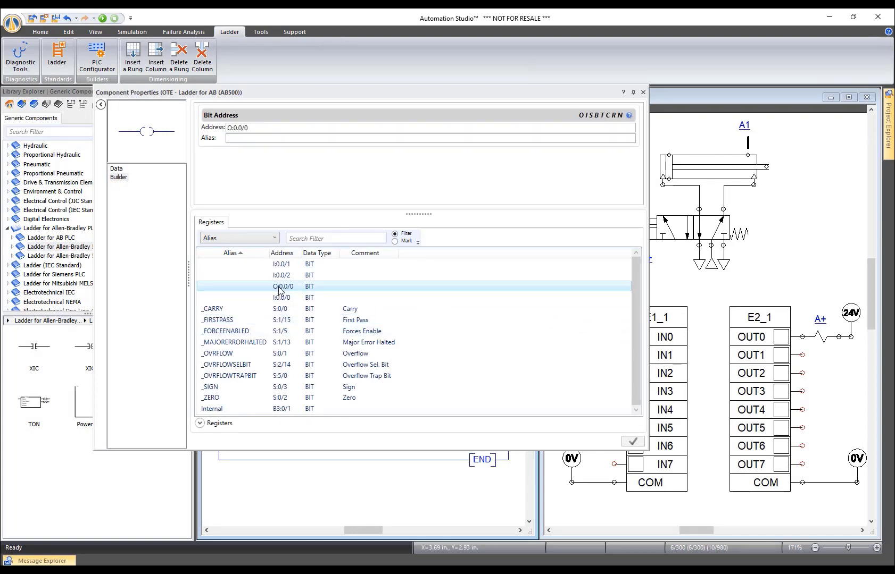
left_click(642, 92)
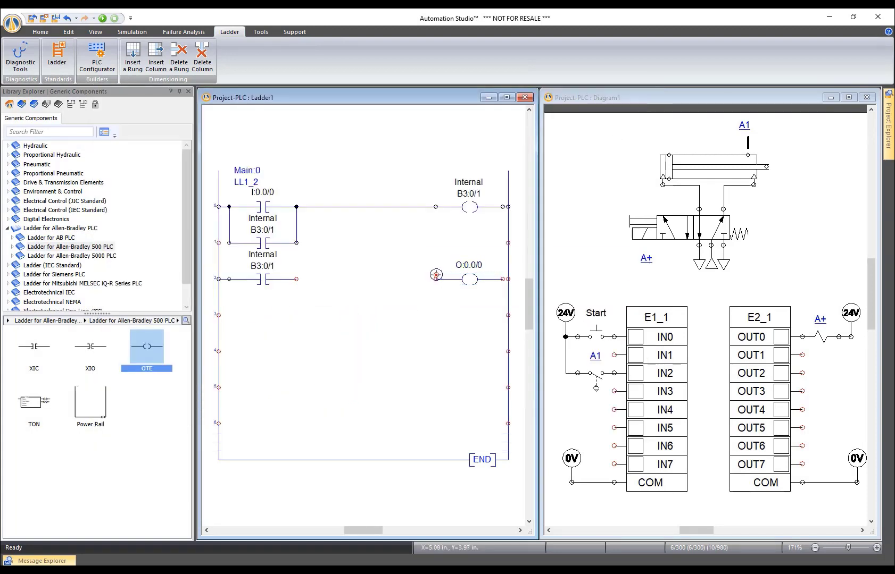
left_click_drag(436, 275, 296, 279)
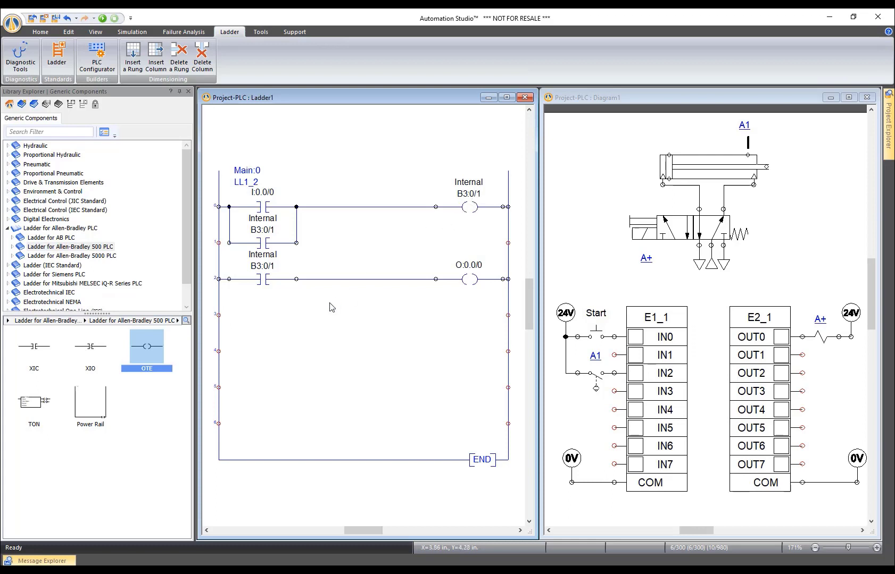
Insert an XIO contact addressed I:0.0/2 on rung 0 between the parallel contacts and the Internal coil
left_click_drag(90, 355, 357, 221)
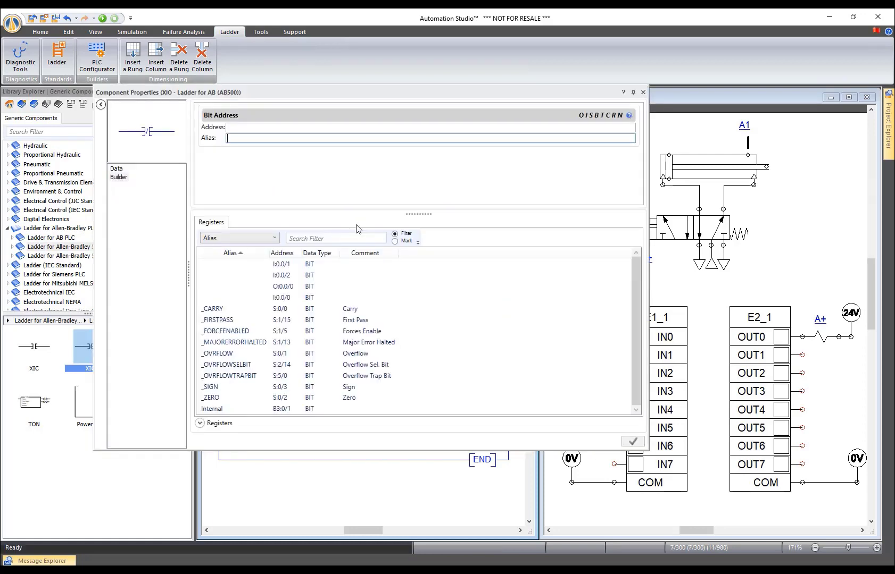
double_click(279, 276)
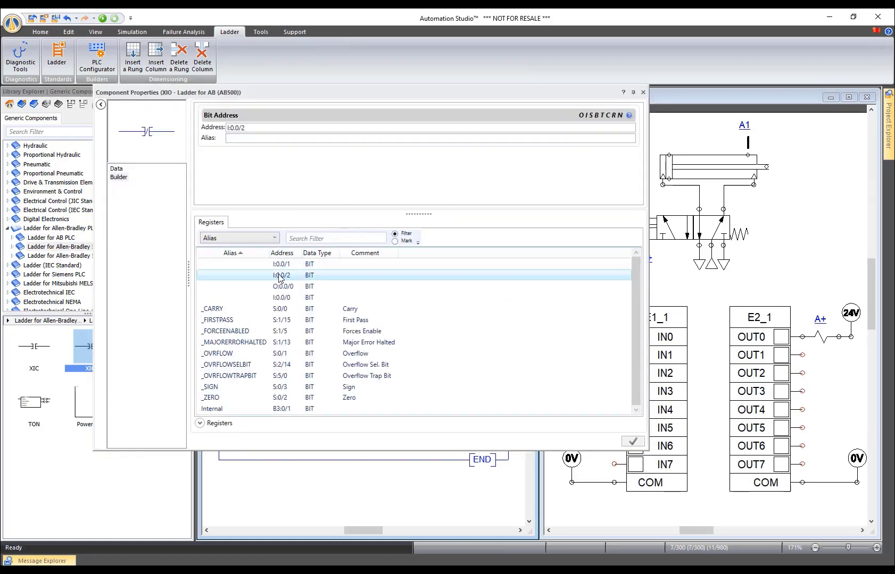
left_click(643, 92)
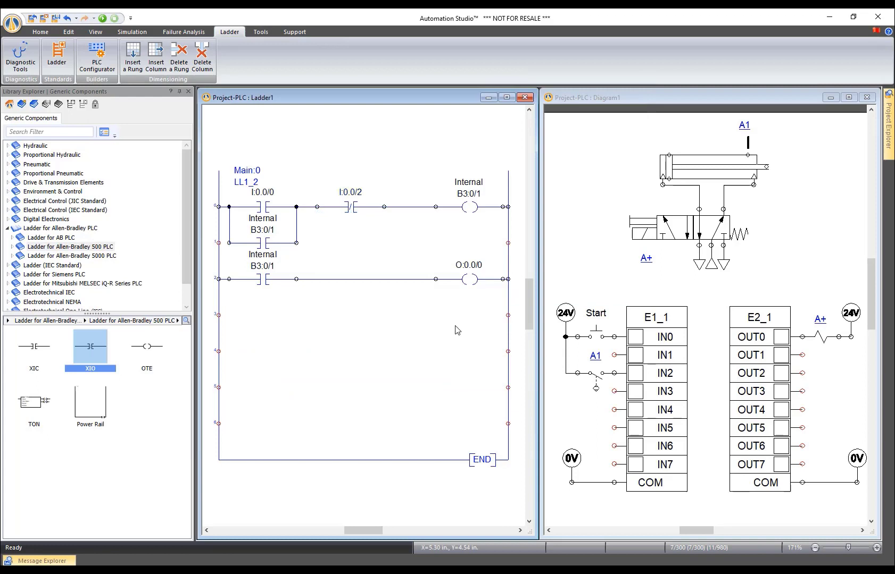
Run a normal simulation, actuate the Start pushbutton twice to test the cylinder cycle, and stop the simulation
left_click(132, 32)
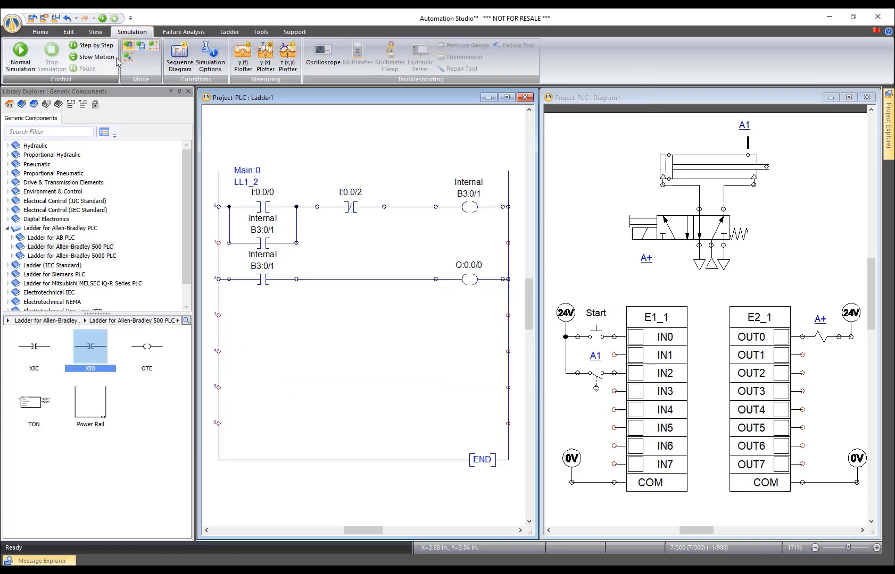
left_click(21, 53)
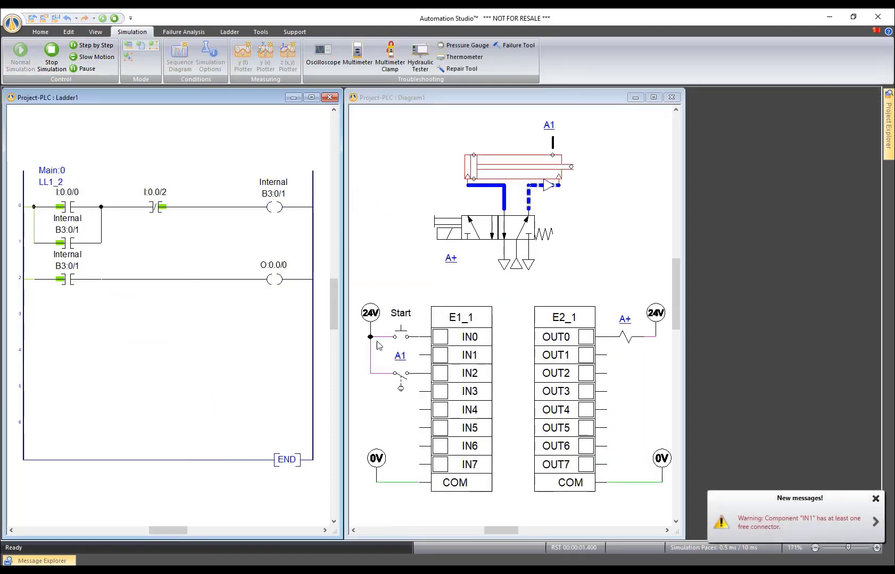
left_click(400, 335)
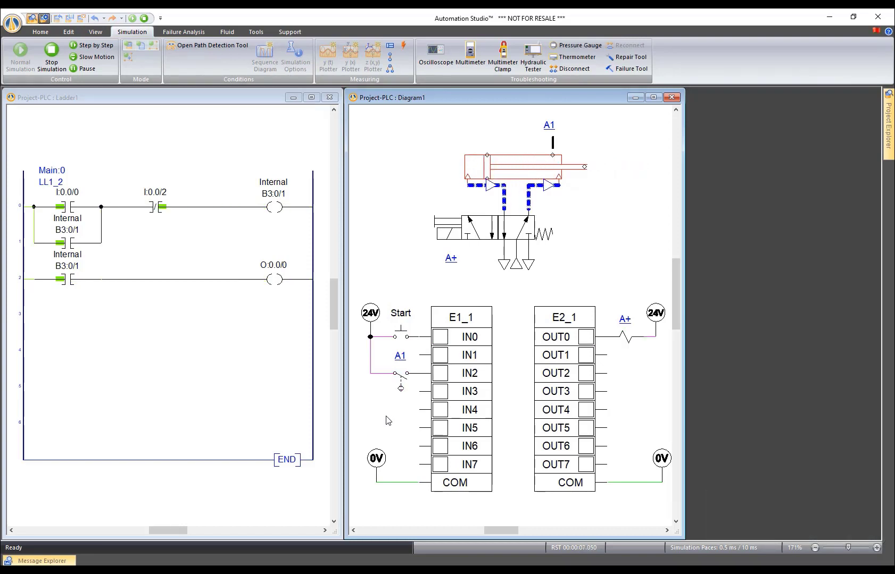
left_click(401, 335)
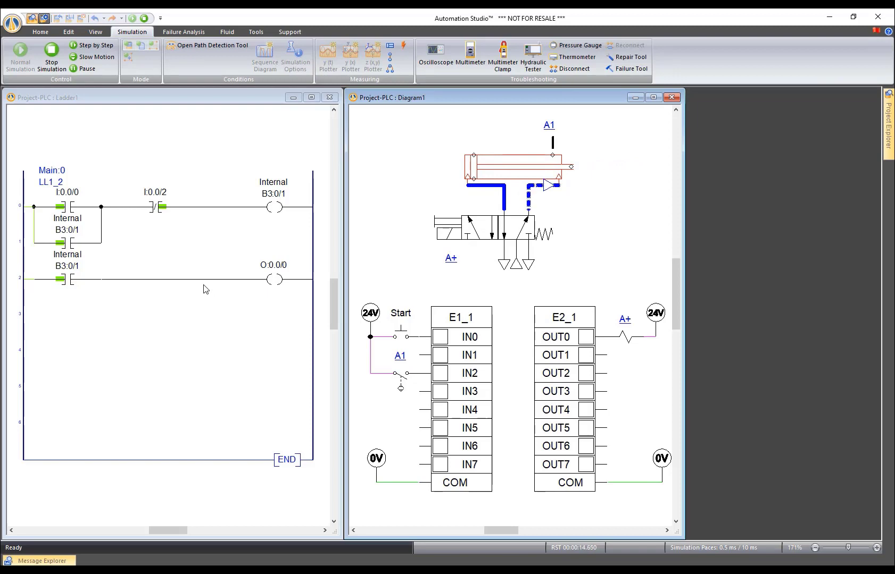
left_click(48, 56)
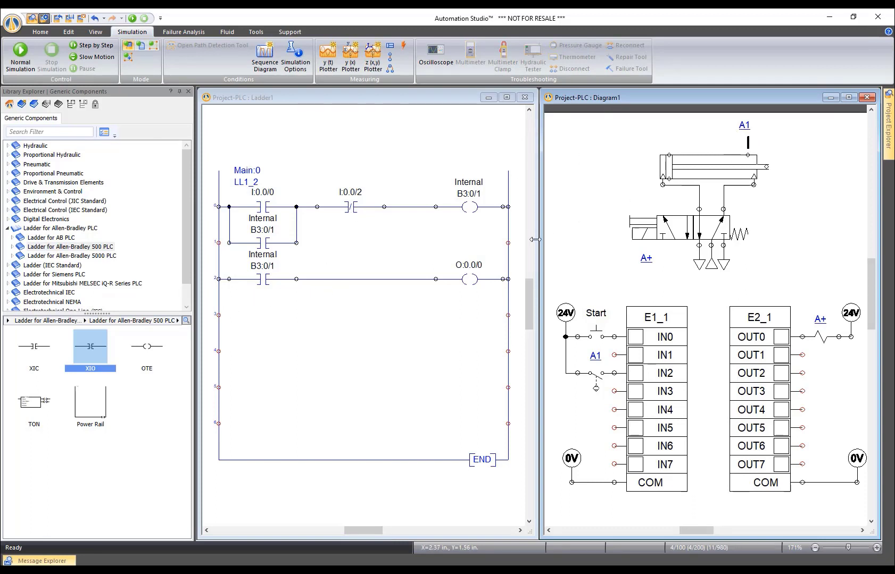
Delete the I:0.0/2 XIO contact from rung 0 and place an XIC contact addressed I:0.0/2 on rung 3
left_click(350, 211)
key("Delete")
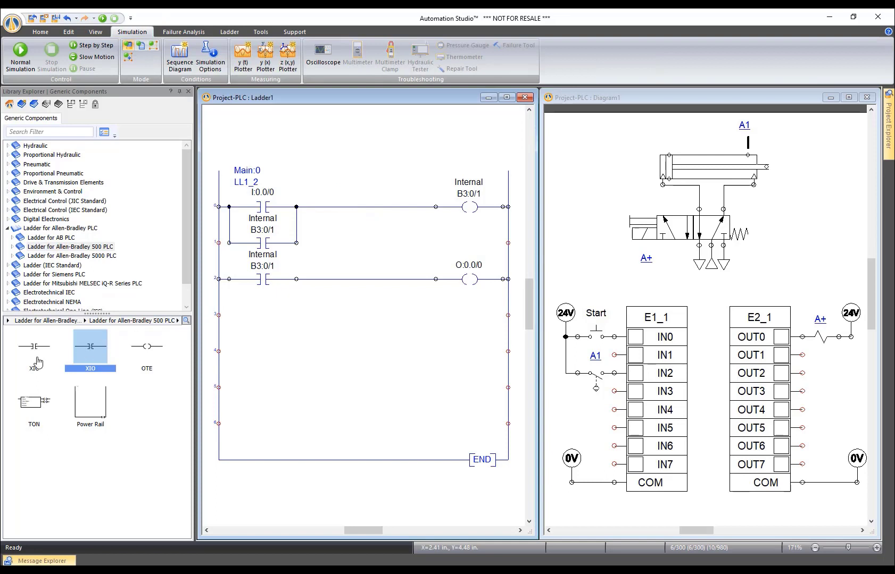
left_click_drag(38, 351, 268, 317)
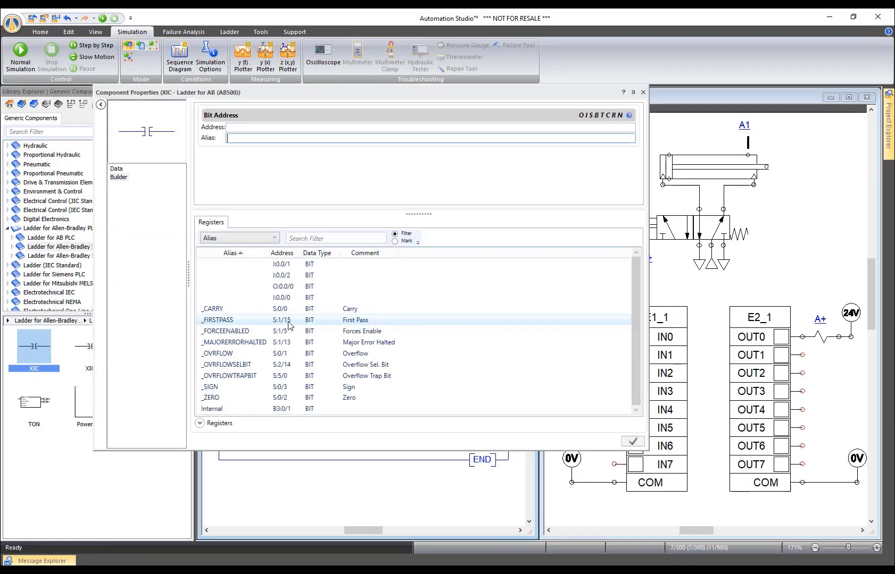
left_click(278, 274)
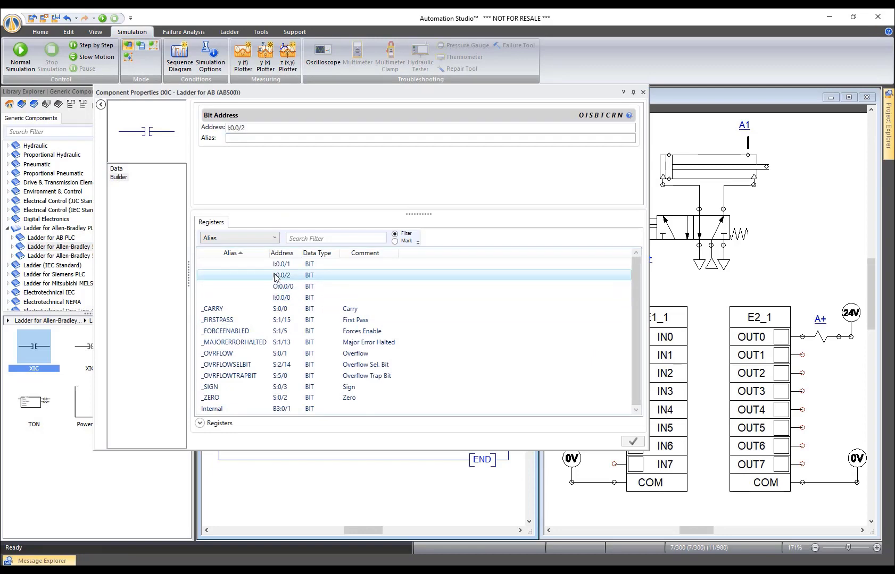
left_click(642, 92)
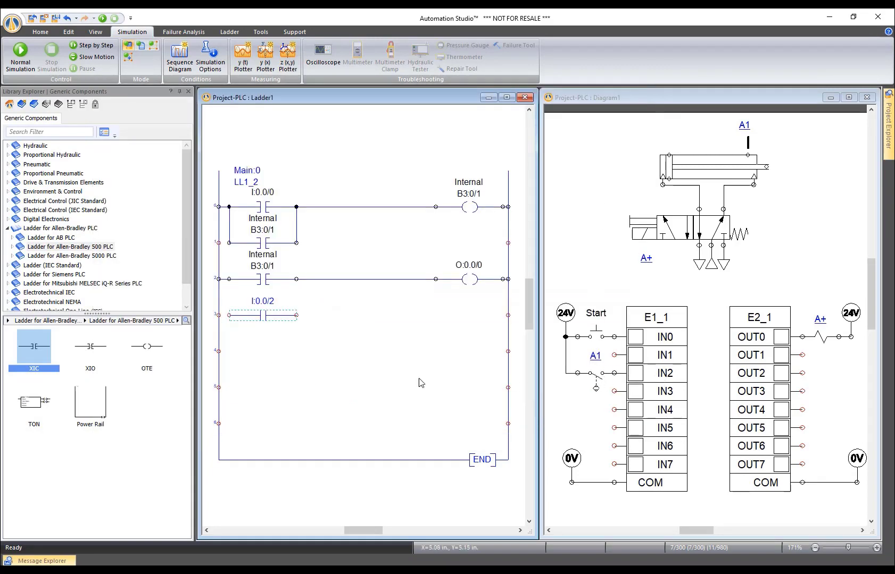
Place a TON timer on rung 3 and give it the address T4:1 and the alias CYL_Delay
left_click(11, 247)
scroll(11, 250, "down", 3)
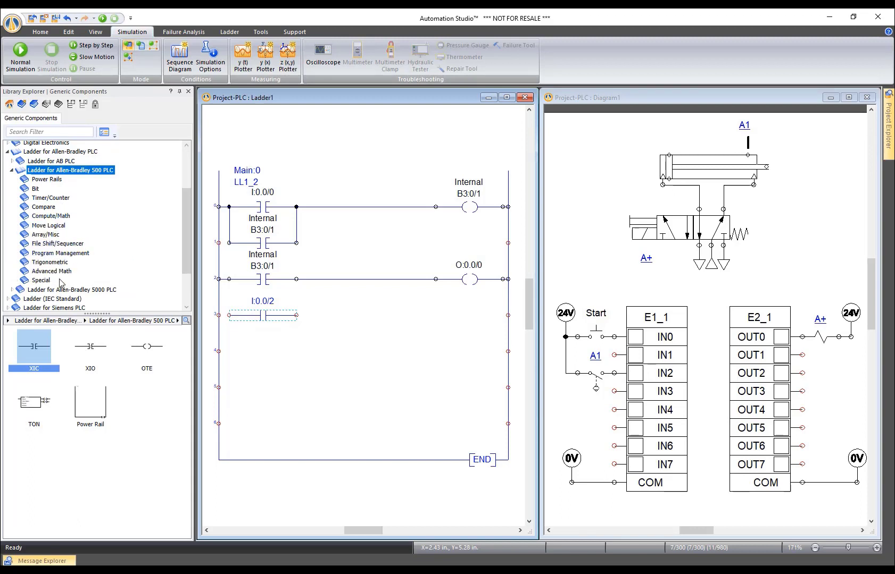
left_click_drag(31, 403, 419, 306)
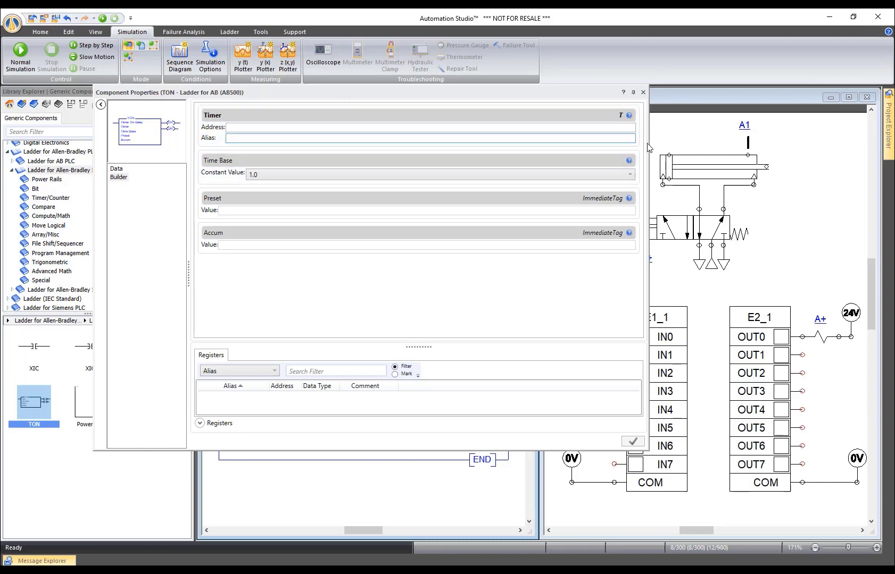
left_click_drag(648, 142, 519, 143)
left_click_drag(325, 94, 416, 117)
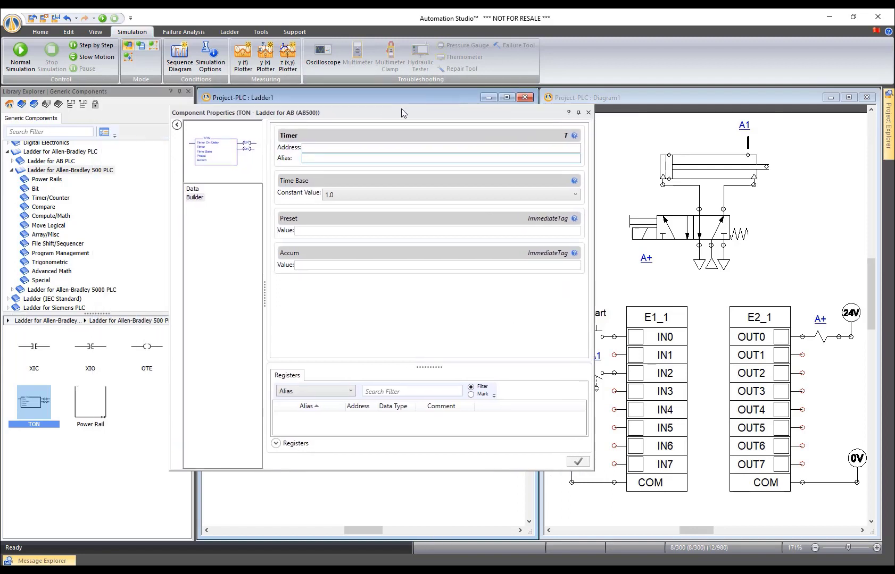
left_click(571, 136)
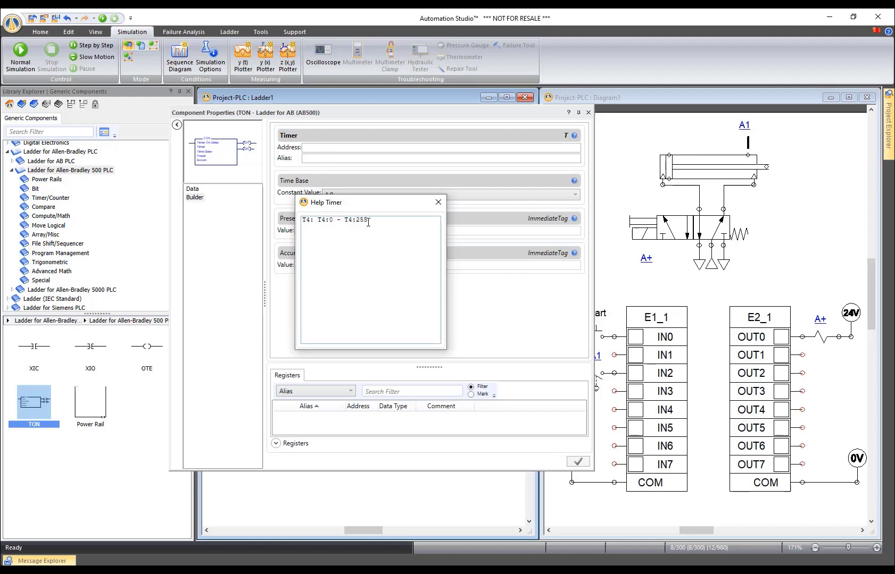
left_click(331, 147)
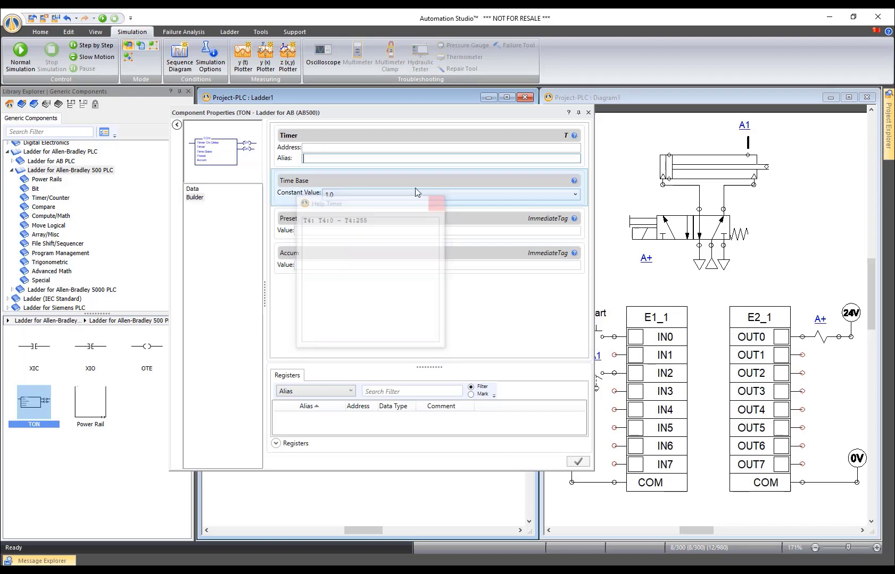
type("T4:1")
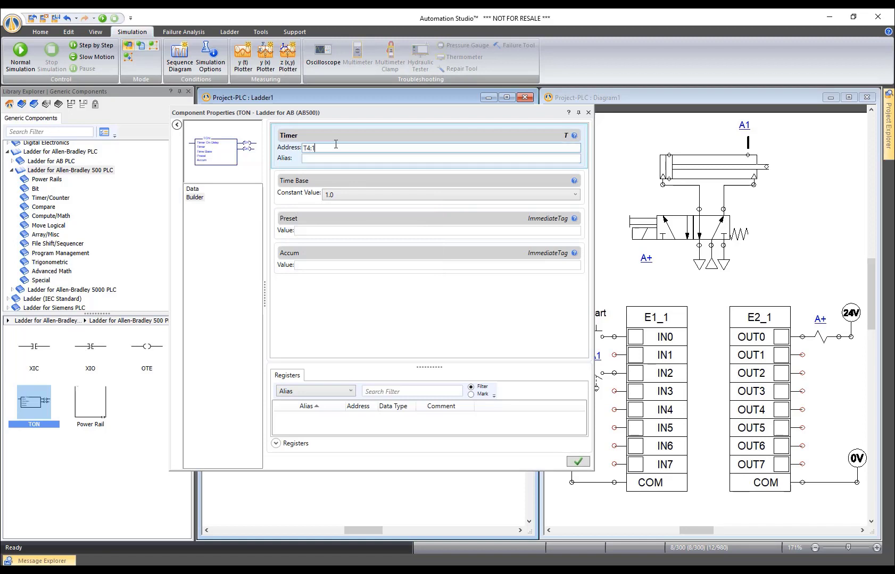
key("Tab")
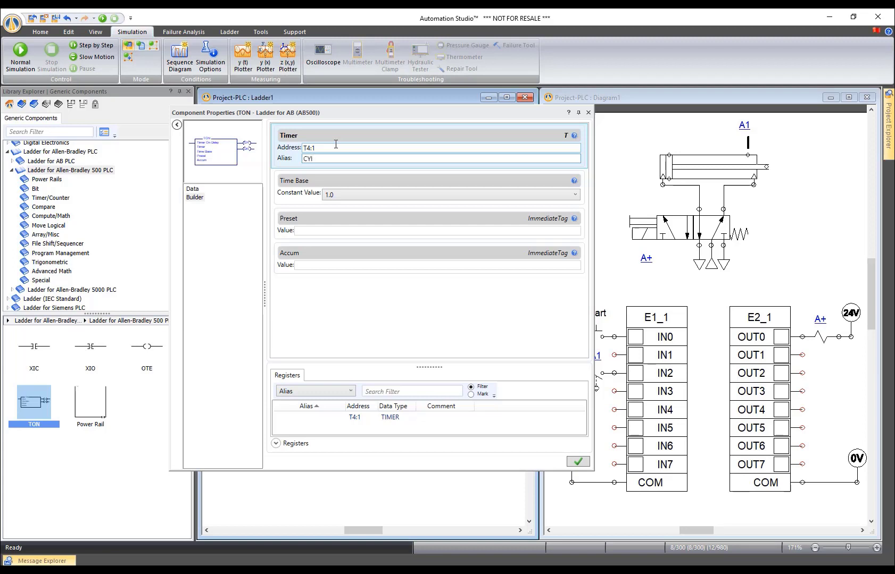
type("CYL_Delay")
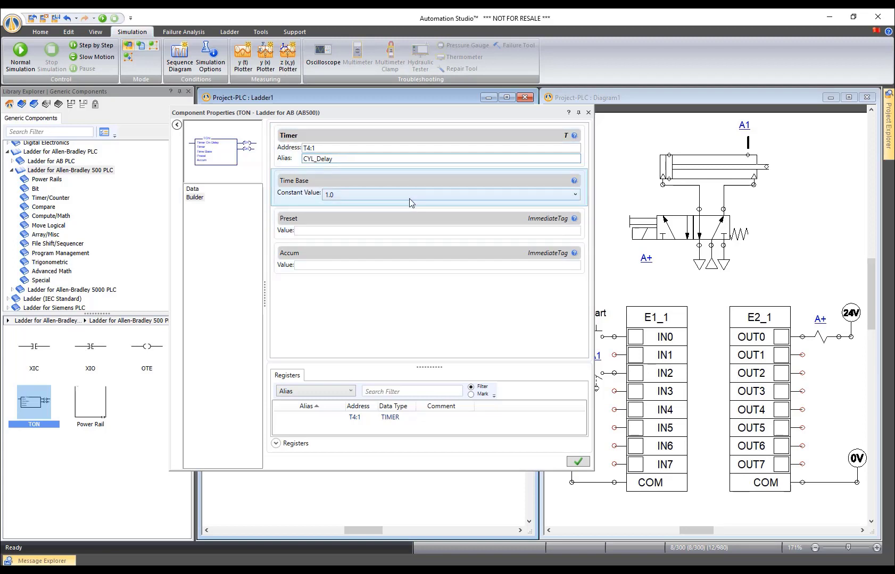
Set the timer's time base to 1.0, preset to 3 and accumulator to 0, save, and wire the I:0.0/2 contact to its input
left_click(321, 230)
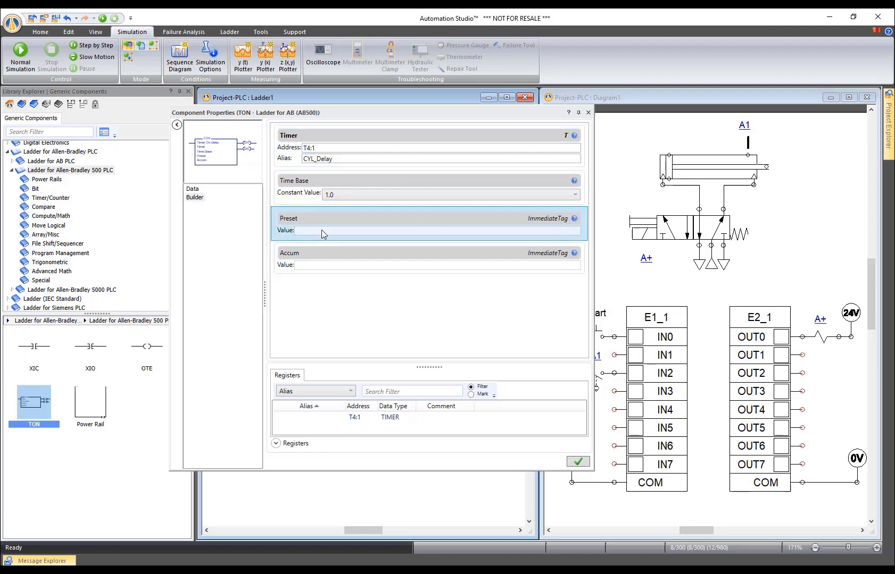
left_click(348, 194)
left_click(341, 209)
left_click(313, 231)
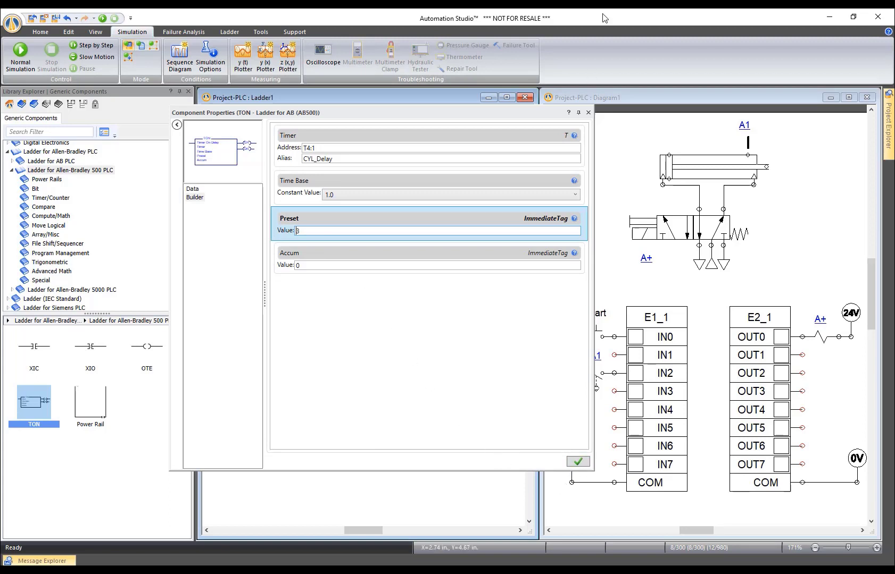
left_click(587, 112)
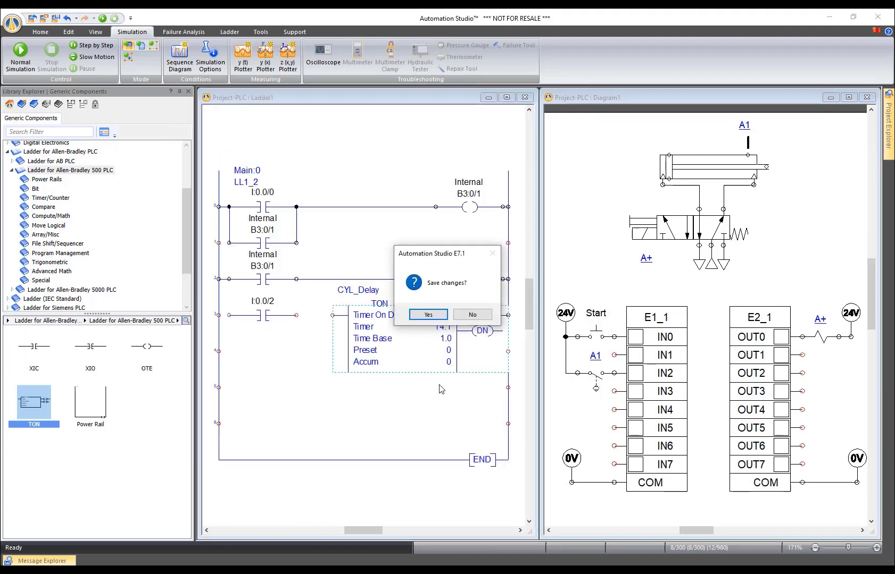
left_click(428, 315)
left_click(368, 420)
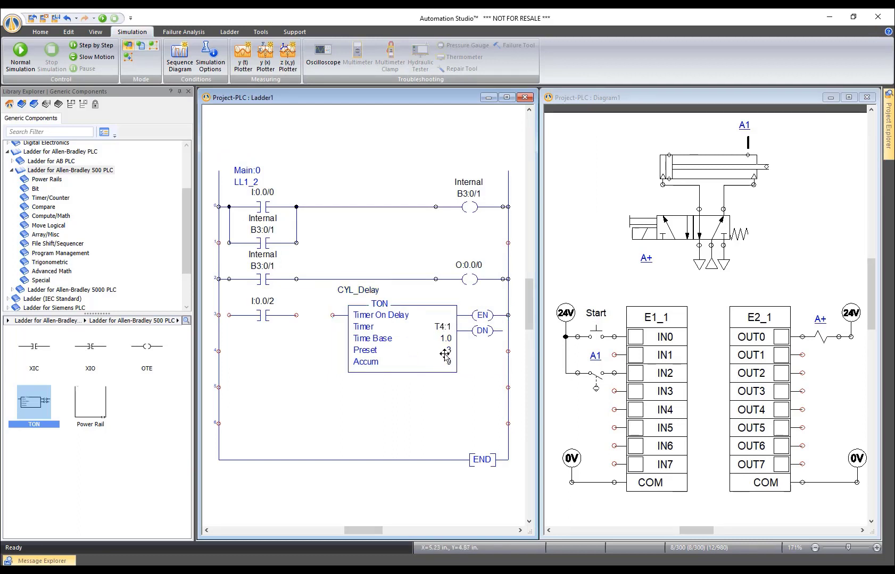
left_click_drag(294, 315, 333, 315)
Insert an XIO contact addressed T4:1/DN on rung 0 between the parallel contacts and the Internal coil
left_click_drag(91, 357, 353, 209)
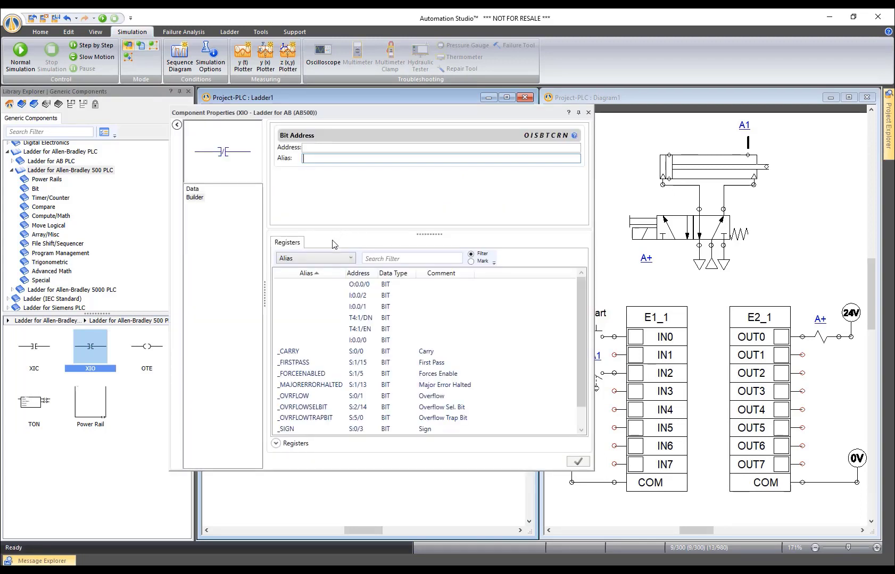
left_click_drag(581, 293, 582, 312)
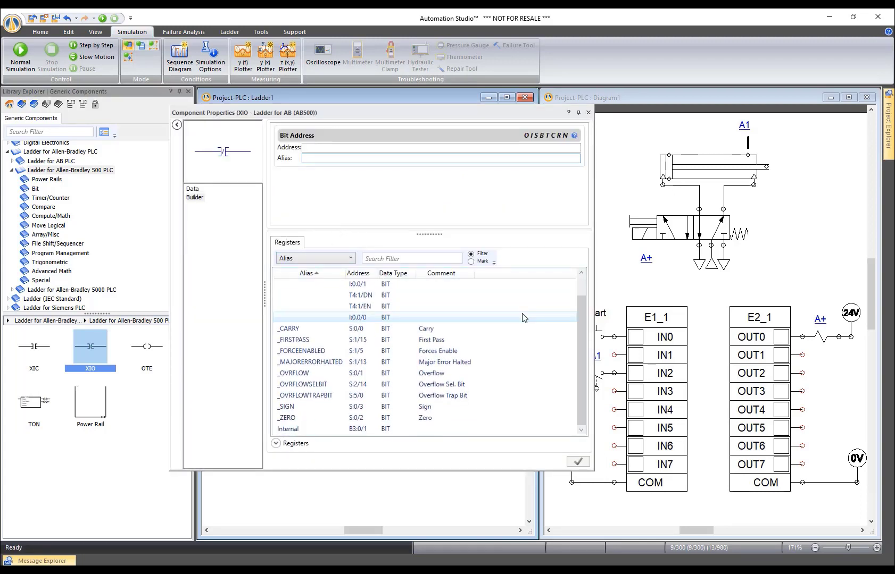
left_click(368, 299)
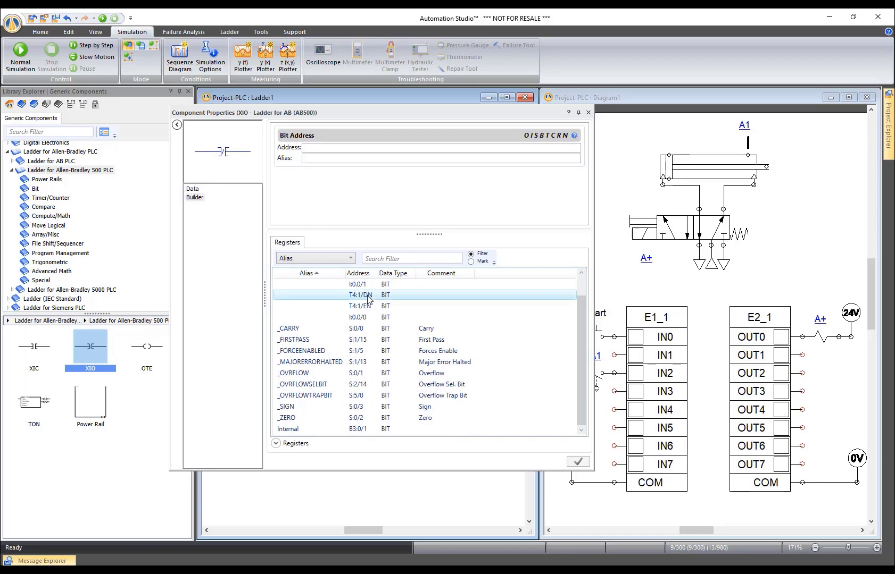
left_click(588, 112)
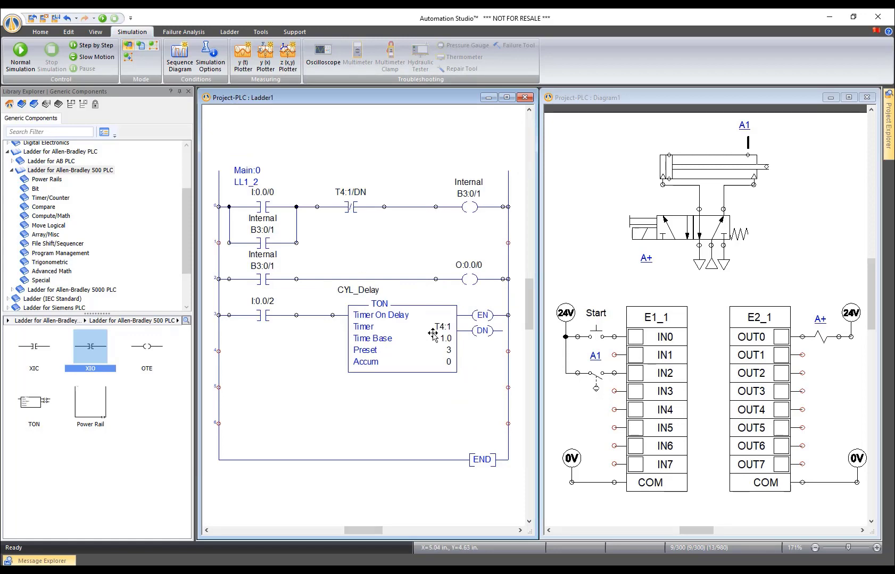
Run a normal simulation and actuate the Start pushbutton twice to test the delayed cylinder return
left_click(20, 50)
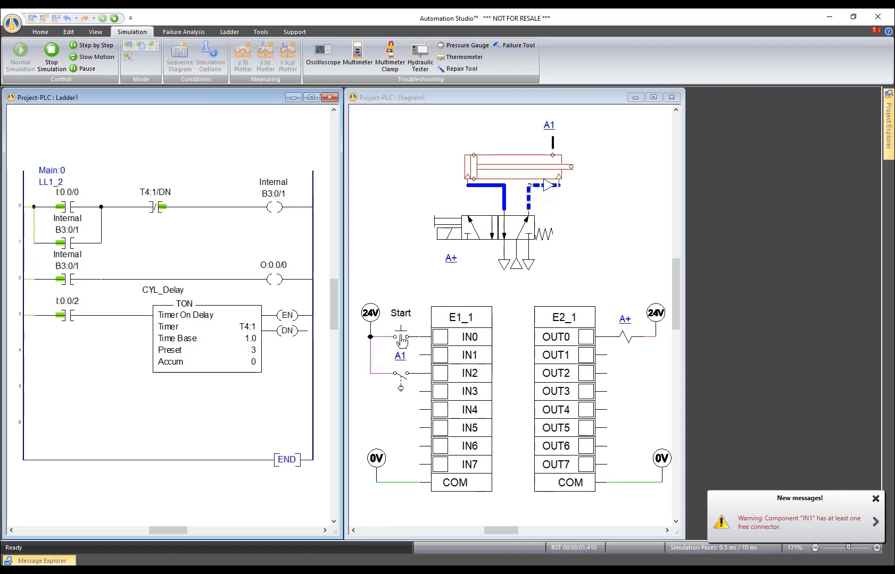
left_click(400, 334)
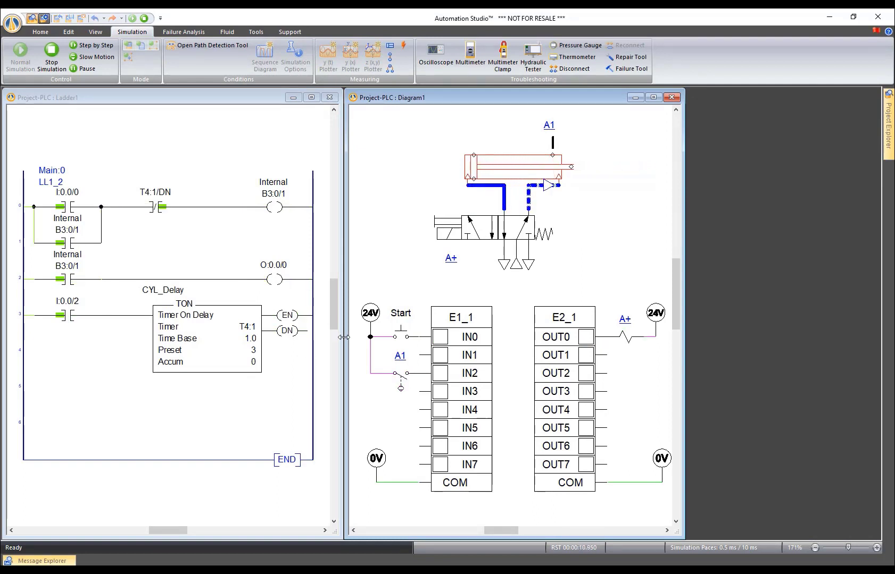
left_click(401, 333)
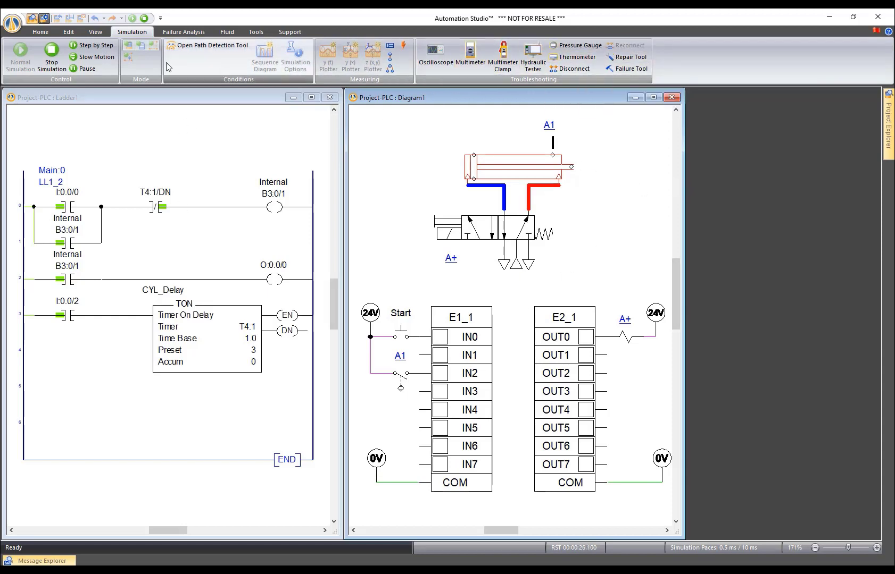
Stop the simulation and tile the Diagram1 and Ladder1 windows vertically
left_click(95, 32)
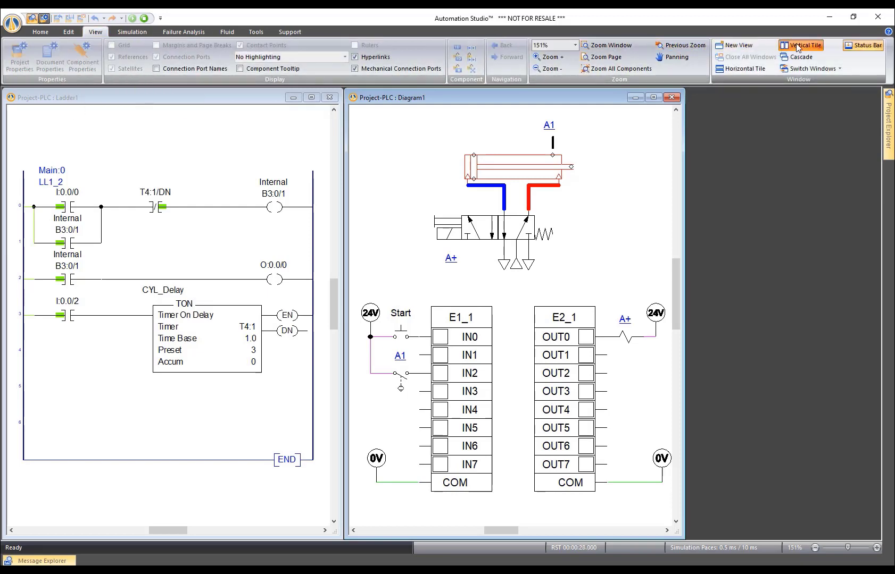
left_click(800, 46)
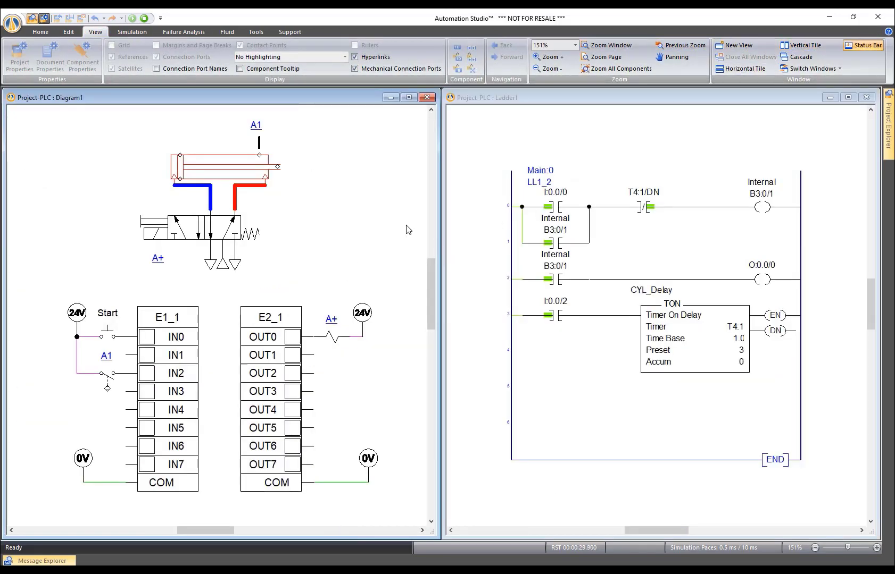
left_click(144, 21)
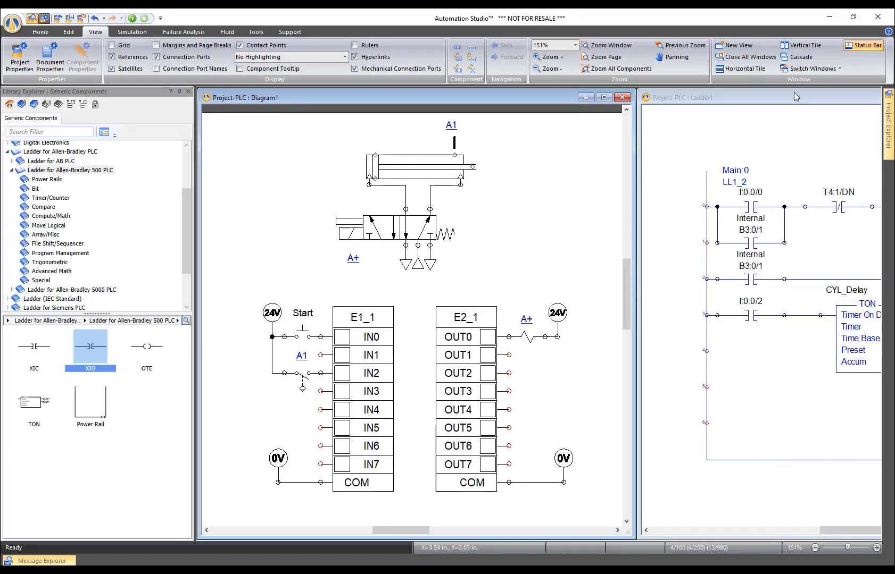
left_click(799, 45)
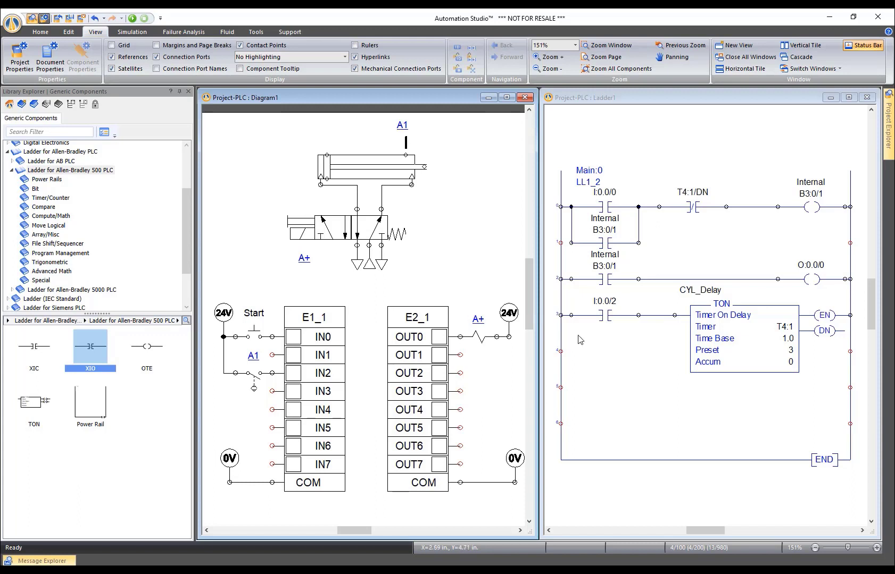
Discard the unsaved changes and reopen the Project-PLC.prx project from the Webinar folder
left_click(57, 19)
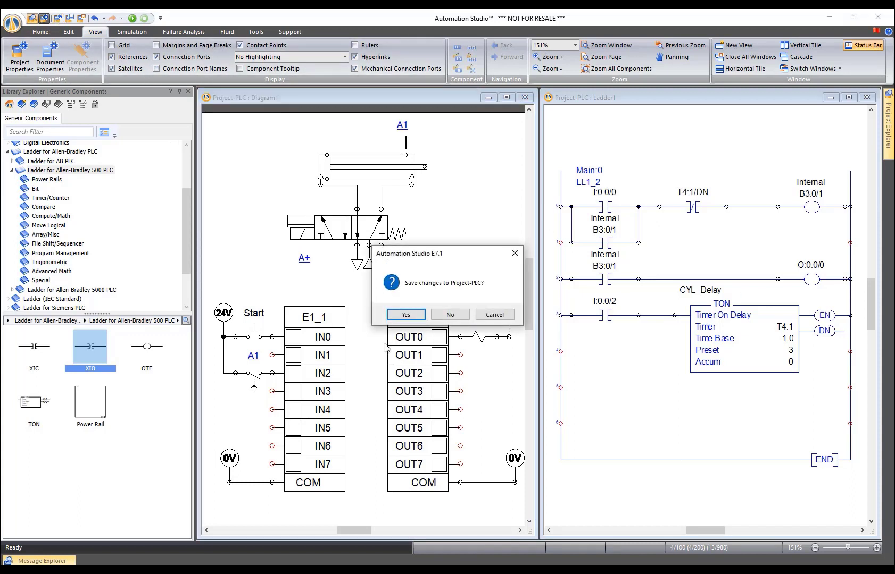
left_click(450, 314)
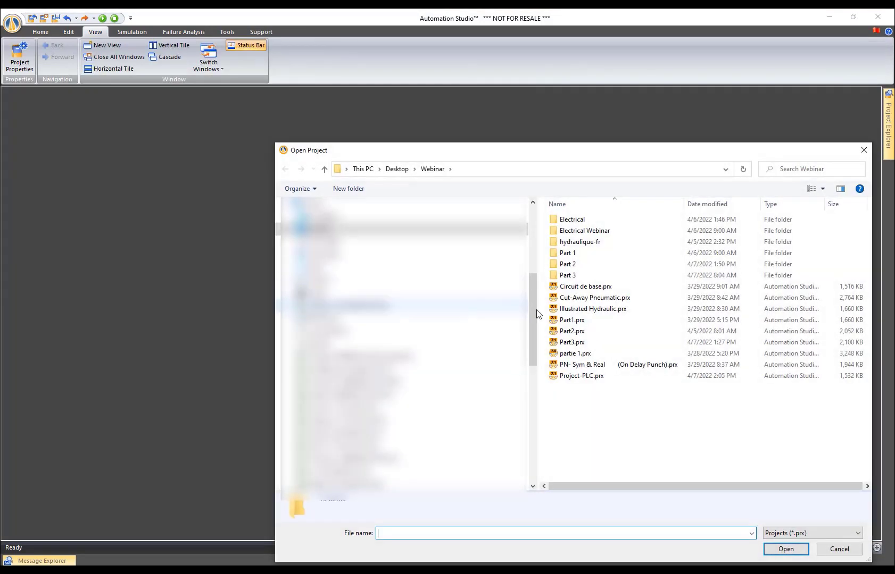
left_click(586, 376)
double_click(587, 376)
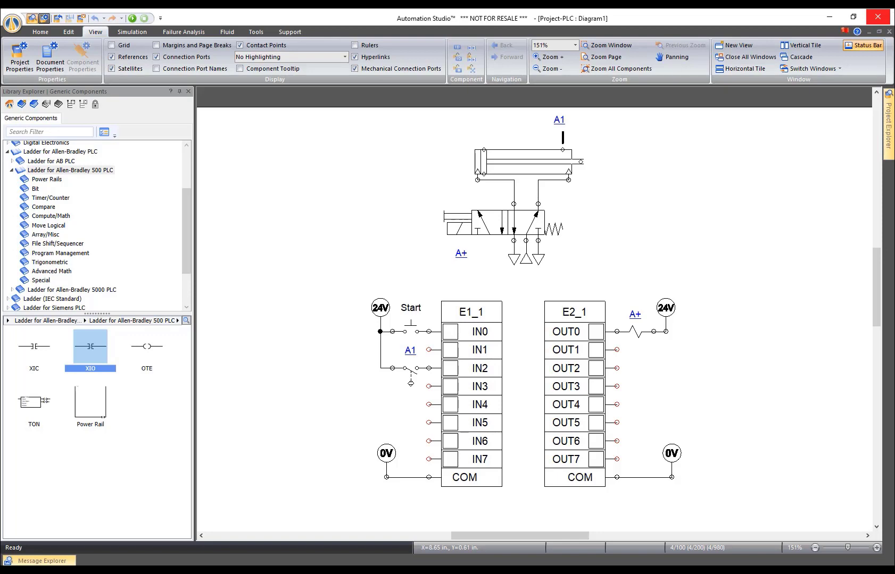
Delete the Ladder1 document from the Project-PLC project and confirm the deletion
mouse_move(888, 127)
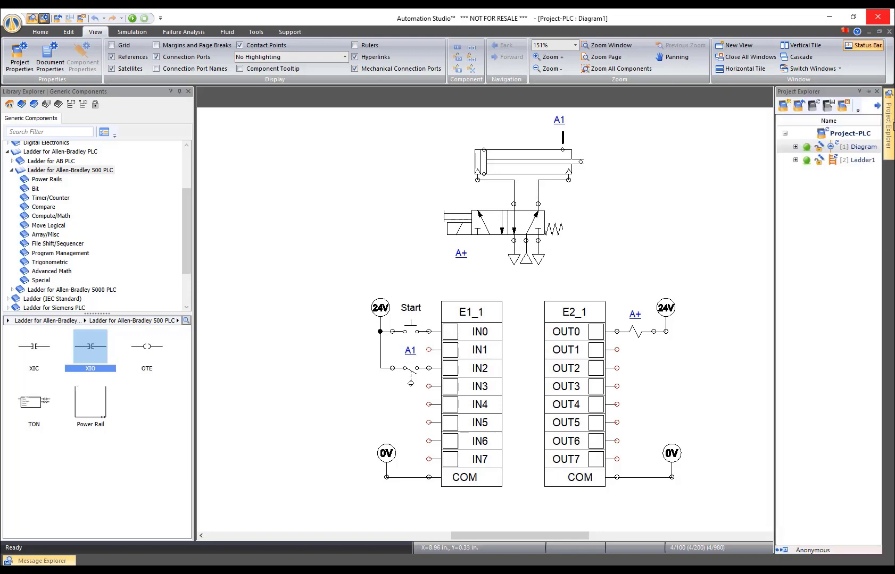
right_click(868, 161)
left_click(725, 298)
left_click(469, 317)
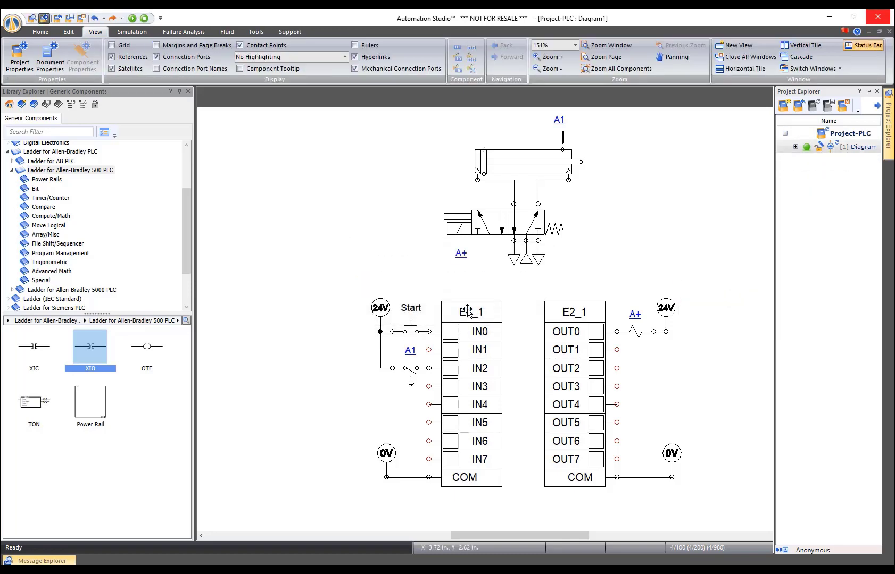
Create a new ladder diagram document in the project from the AB5000.lad template
left_click(41, 32)
left_click(39, 66)
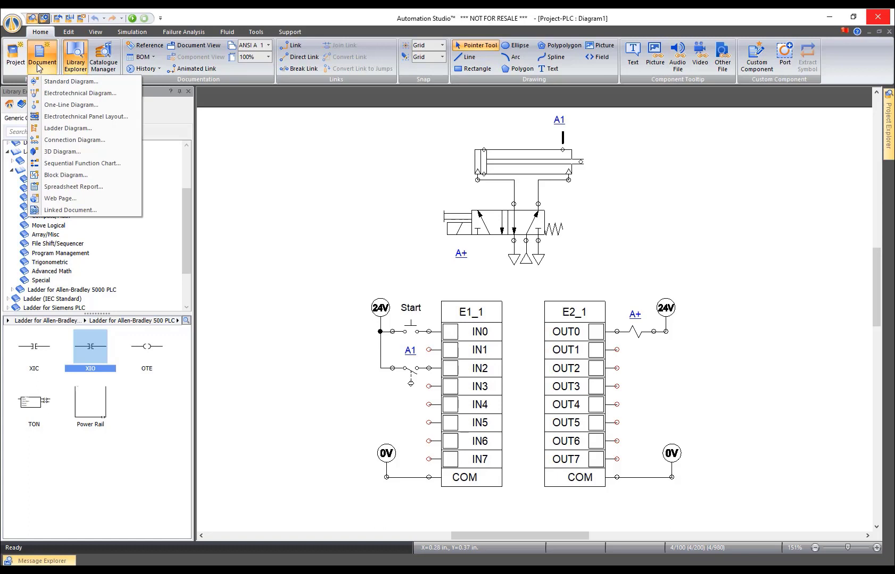
left_click(62, 128)
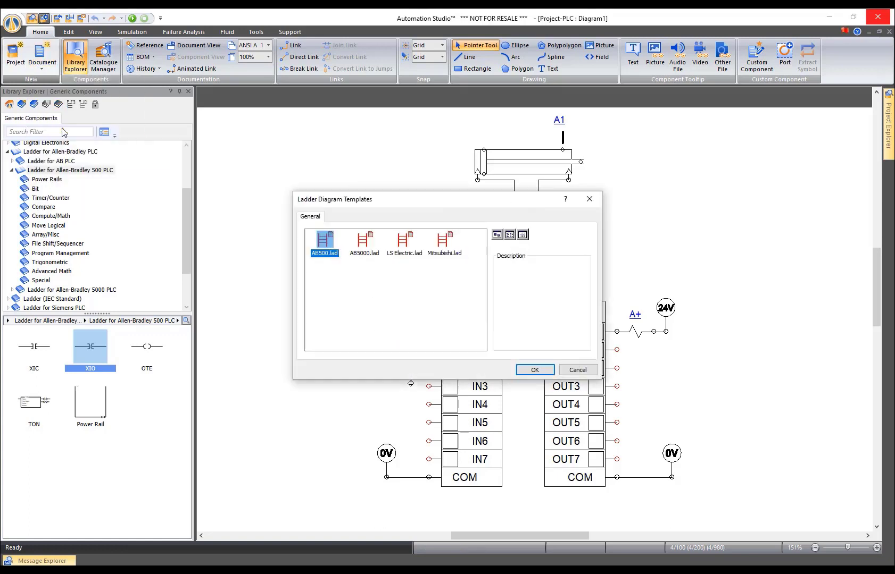
left_click(364, 243)
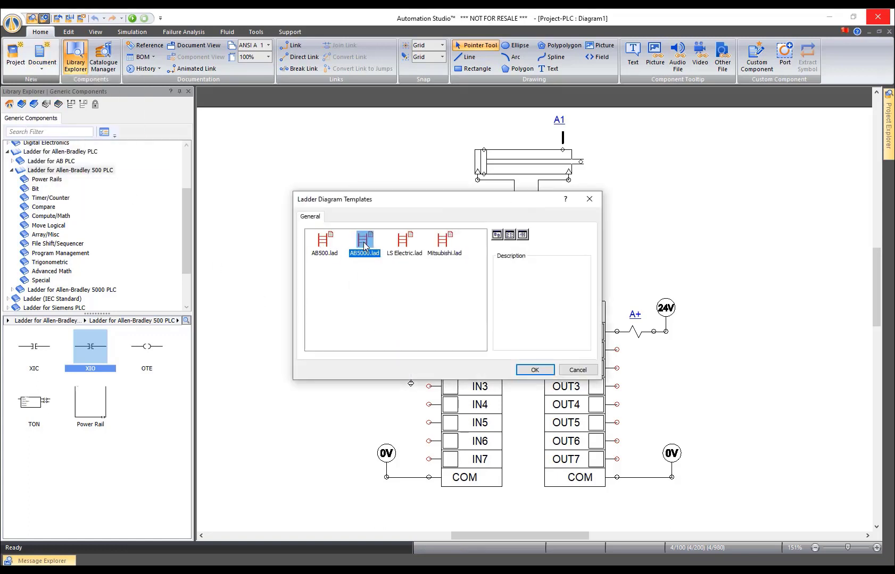
double_click(364, 244)
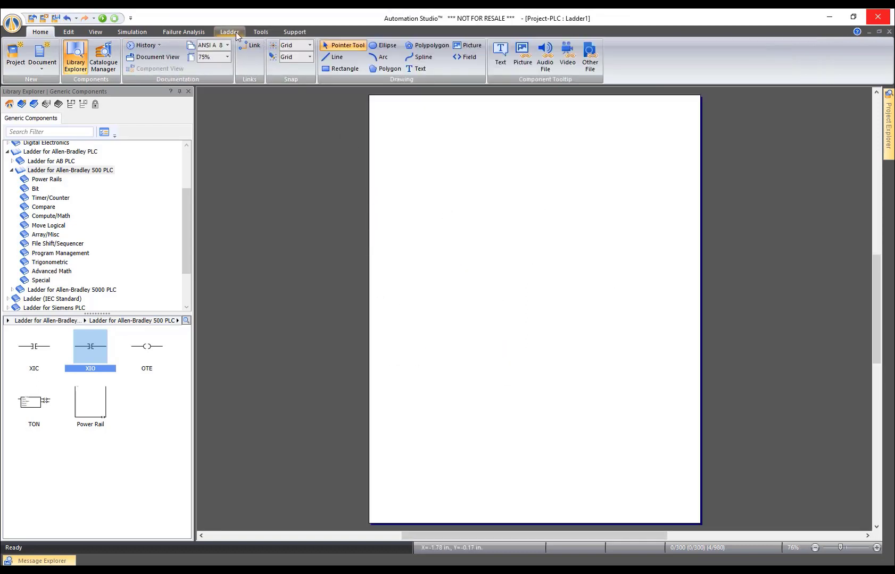
Tile the new blank ladder document and Diagram1 vertically
left_click(96, 32)
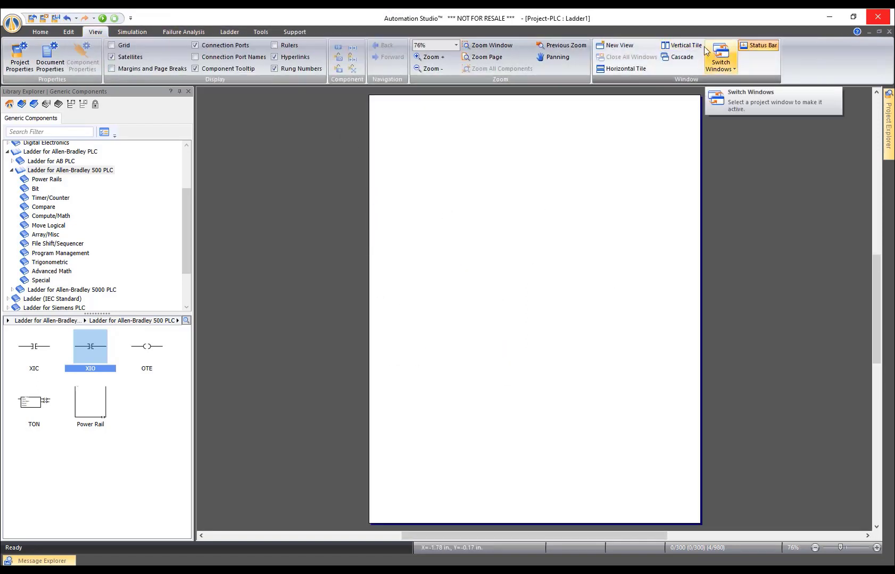
left_click(681, 46)
left_click(599, 176)
left_click_drag(577, 174, 585, 174)
left_click(386, 184)
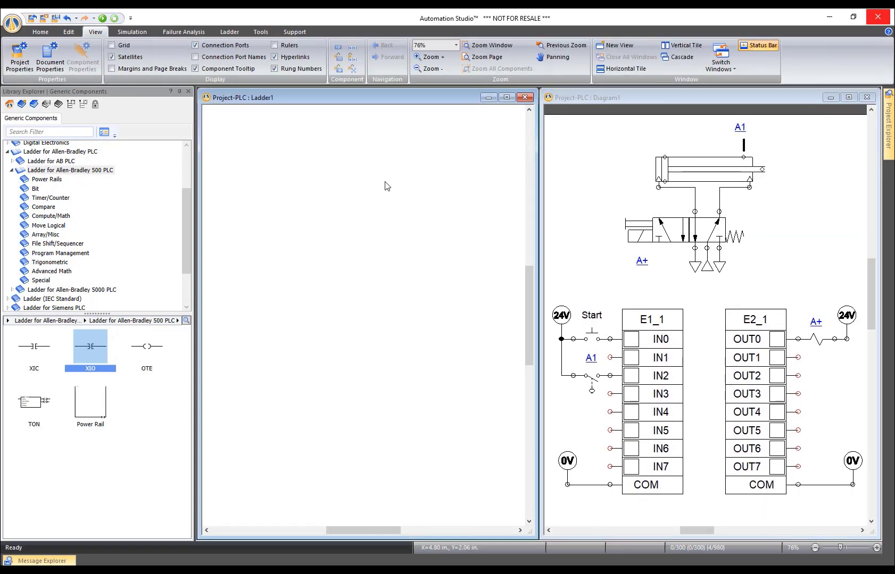
Set the PLC type to Allen-Bradley 5000 in the PLC Configurator for the new ladder diagram
left_click(229, 32)
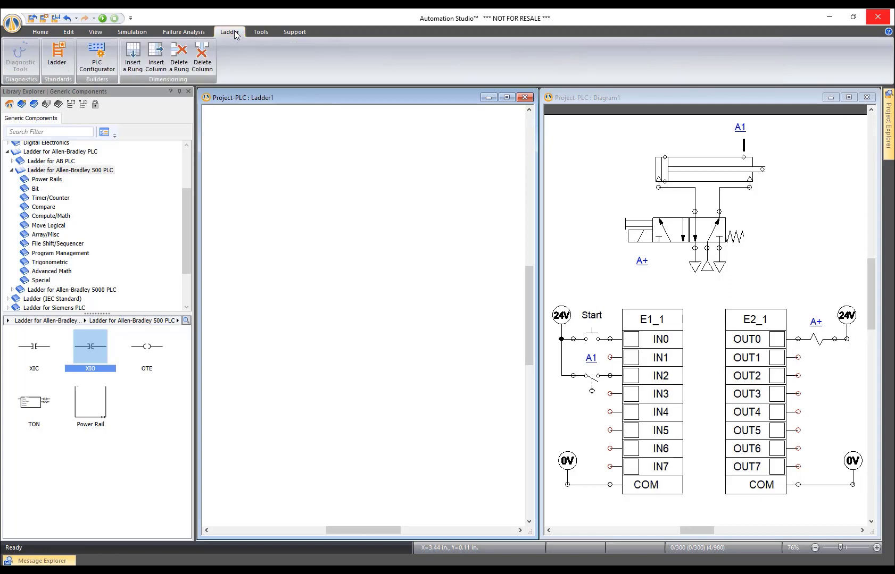
left_click(100, 55)
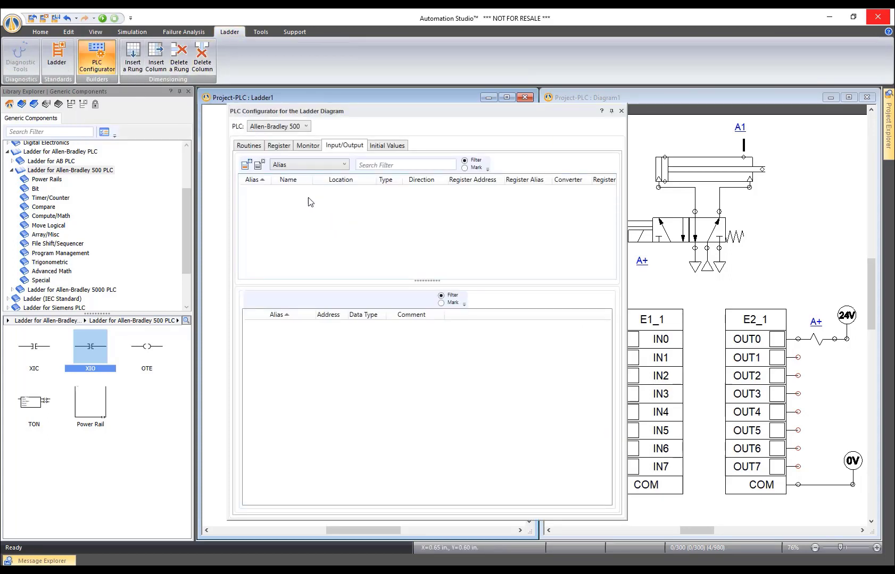
left_click(300, 126)
left_click(294, 146)
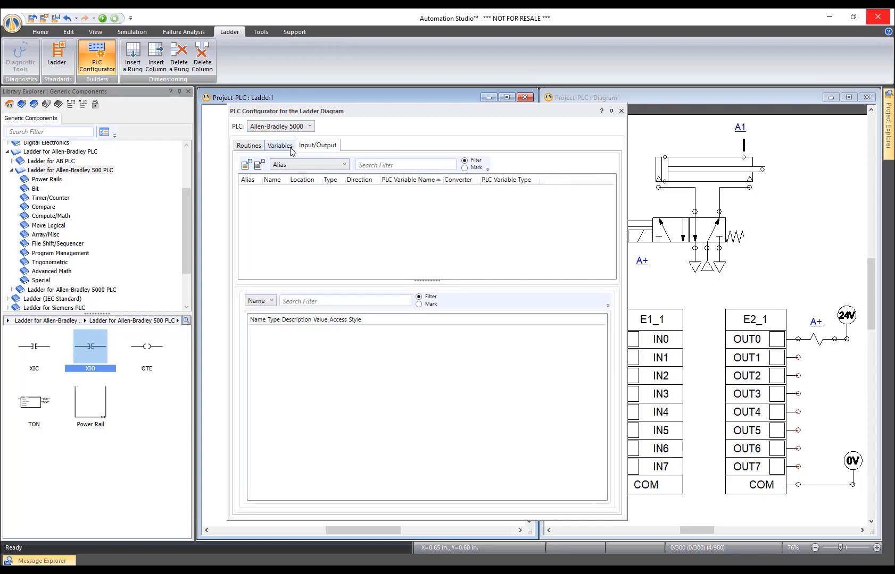
Add OUT0, IN0 and IN2 from Diagram1 to the PLC Configurator's input/output list
left_click(248, 166)
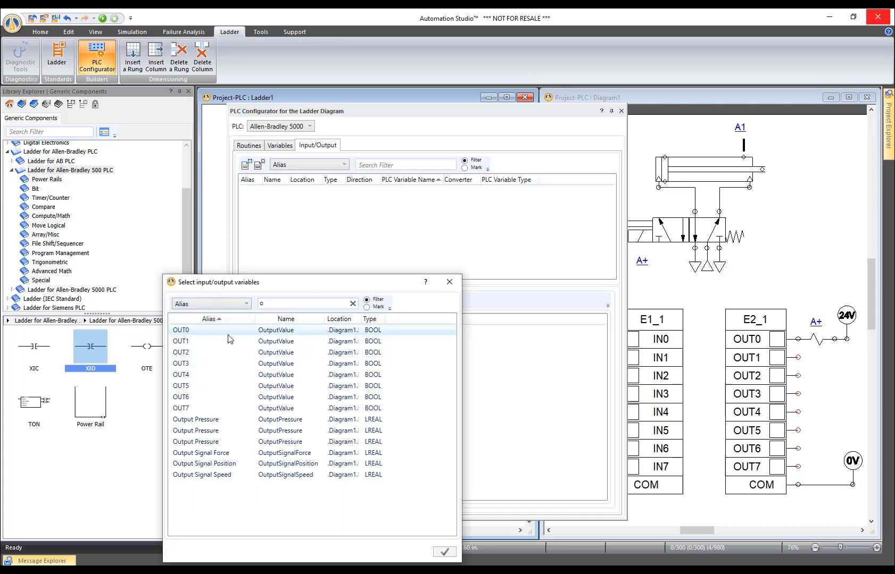
double_click(196, 332)
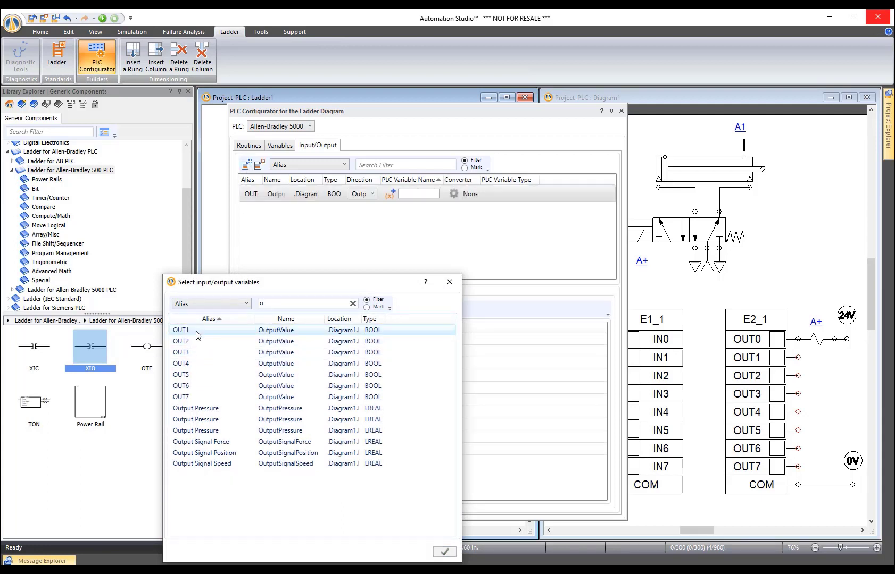
left_click_drag(308, 305, 245, 304)
type("i")
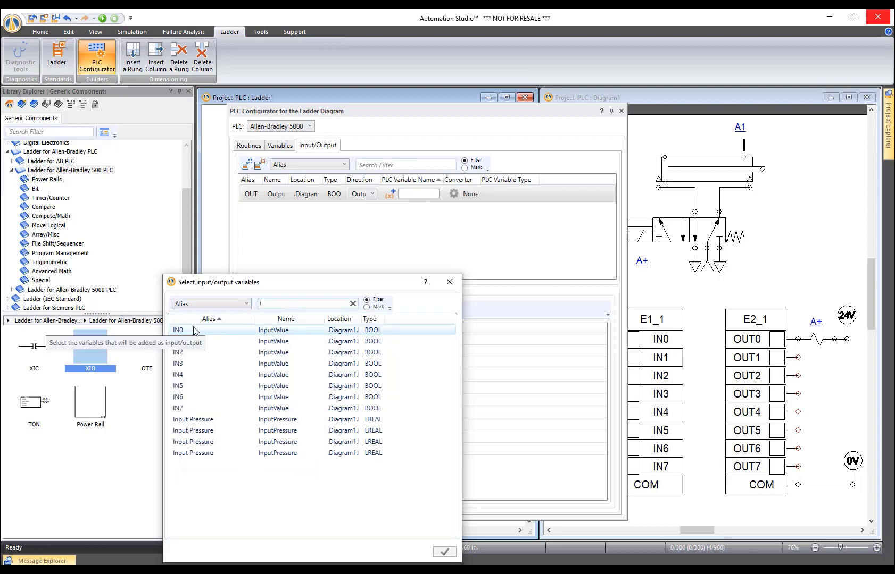
double_click(191, 331)
double_click(190, 342)
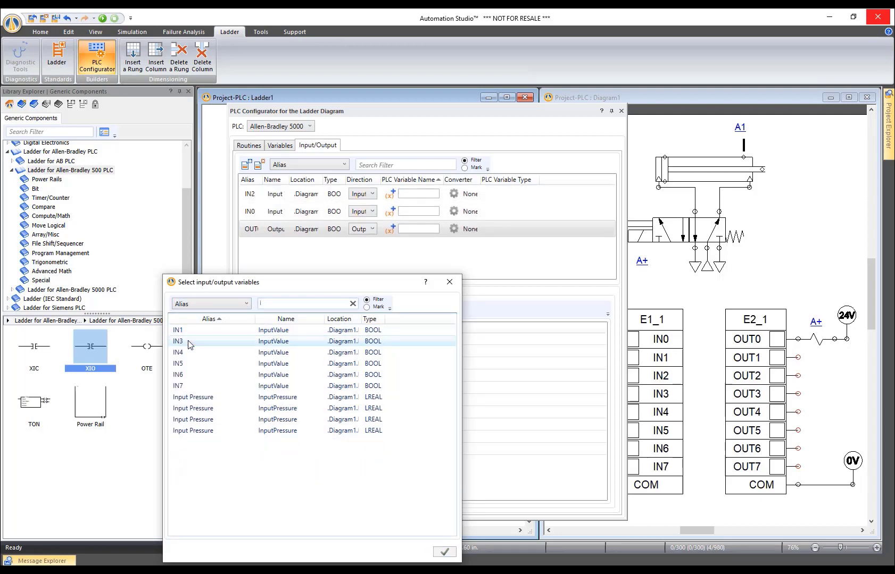
left_click(452, 289)
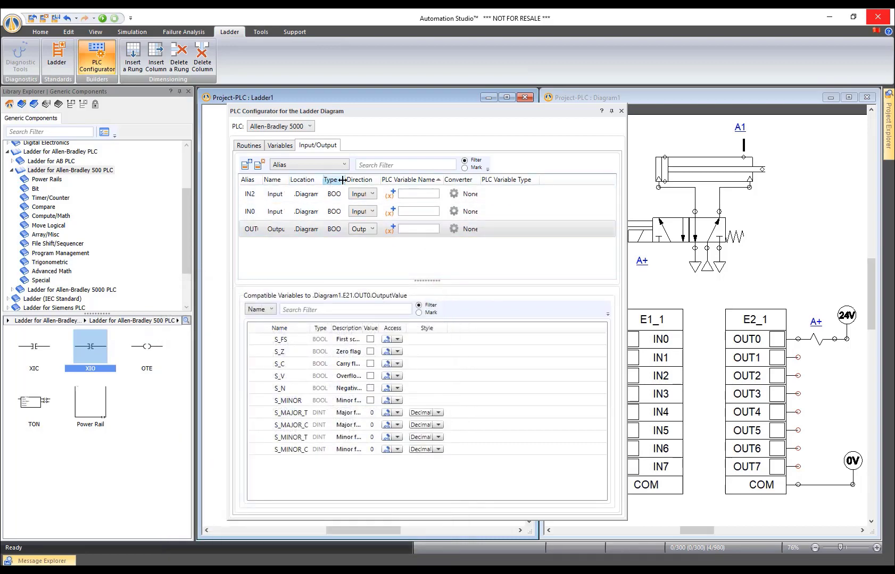
Widen the input/output columns, sort the list by alias, and link IN0 to a new BOOL variable named Start
left_click_drag(342, 180, 367, 180)
left_click_drag(466, 180, 495, 181)
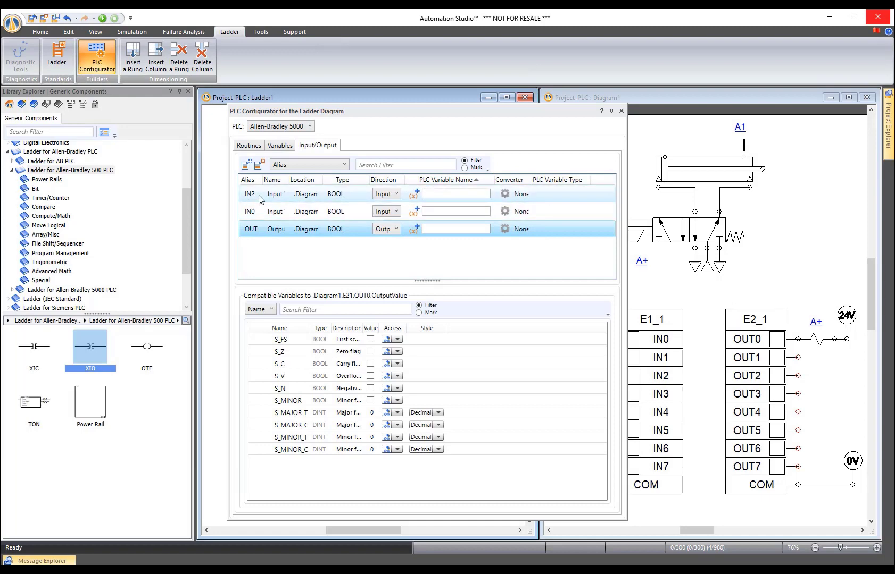
left_click(255, 180)
left_click(414, 195)
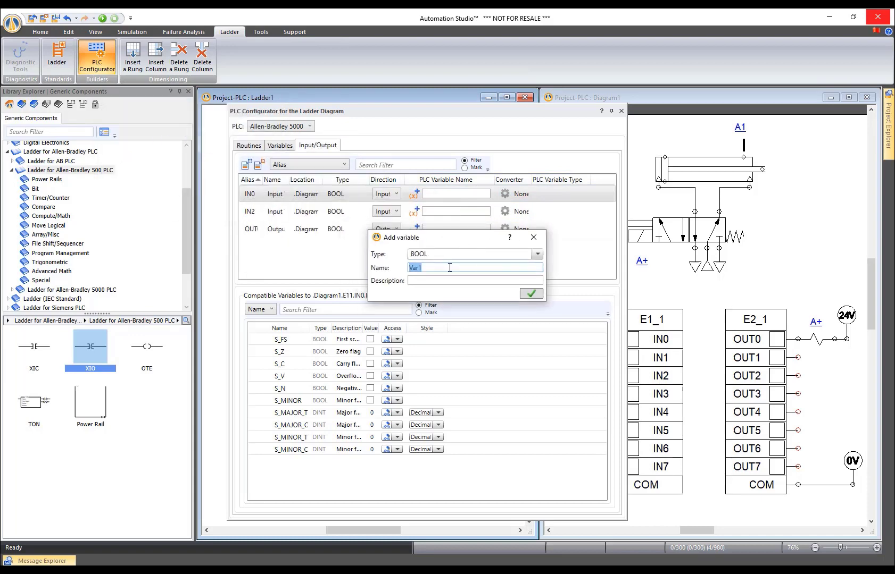
type("Start")
left_click(529, 295)
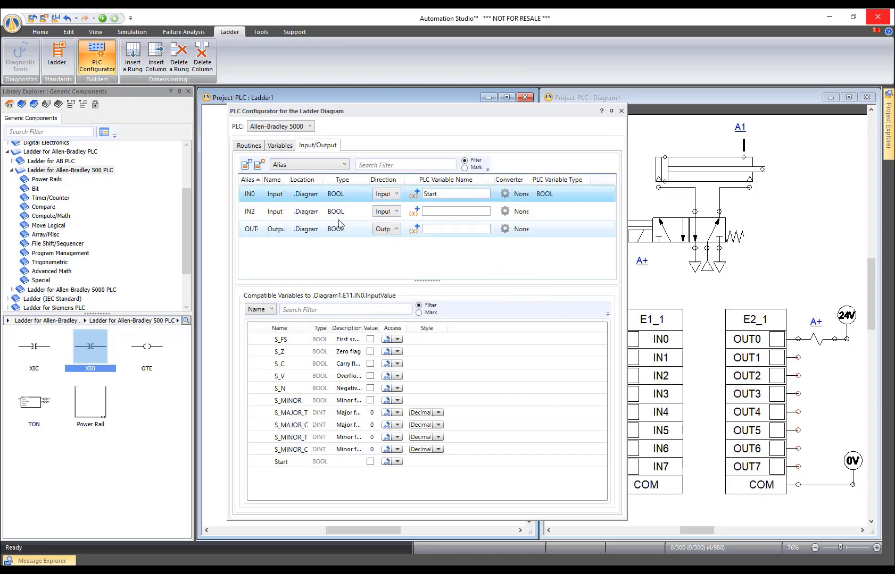
Link IN2 to a new BOOL variable named Cyl_Ext
left_click(251, 216)
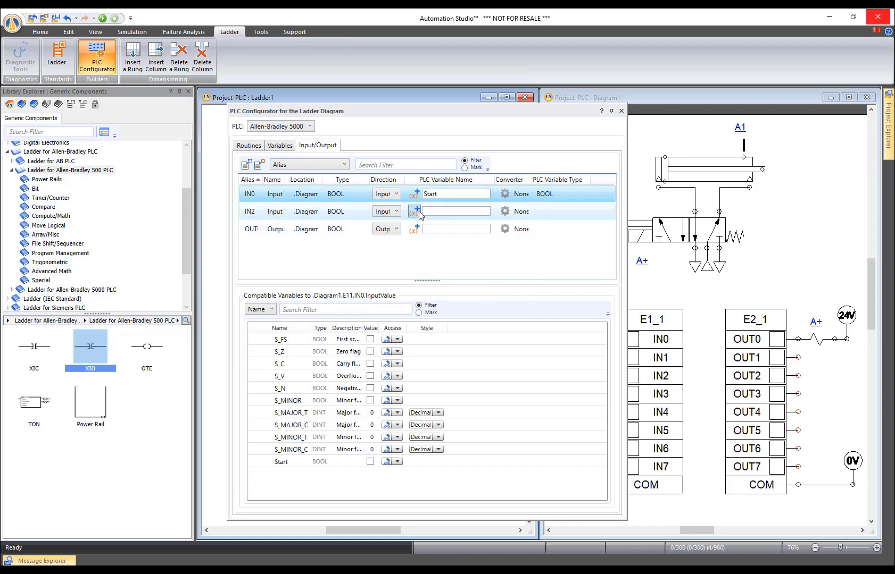
left_click(414, 212)
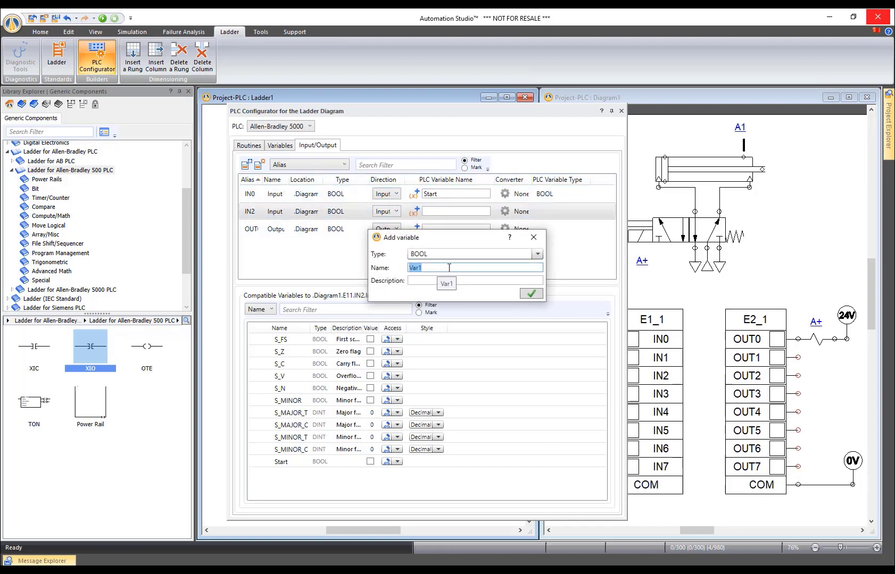
type("S")
key("BackSpace")
type("Cyl_Ext")
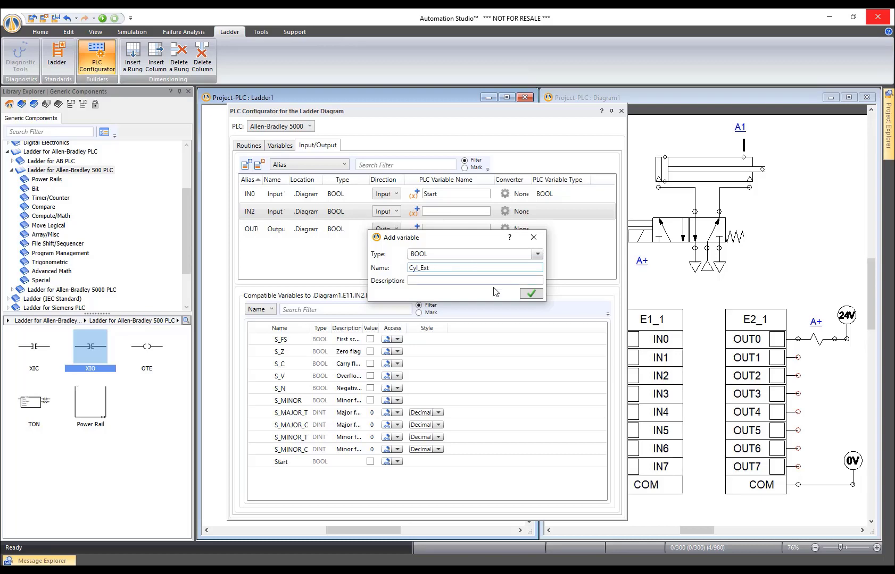
left_click(521, 295)
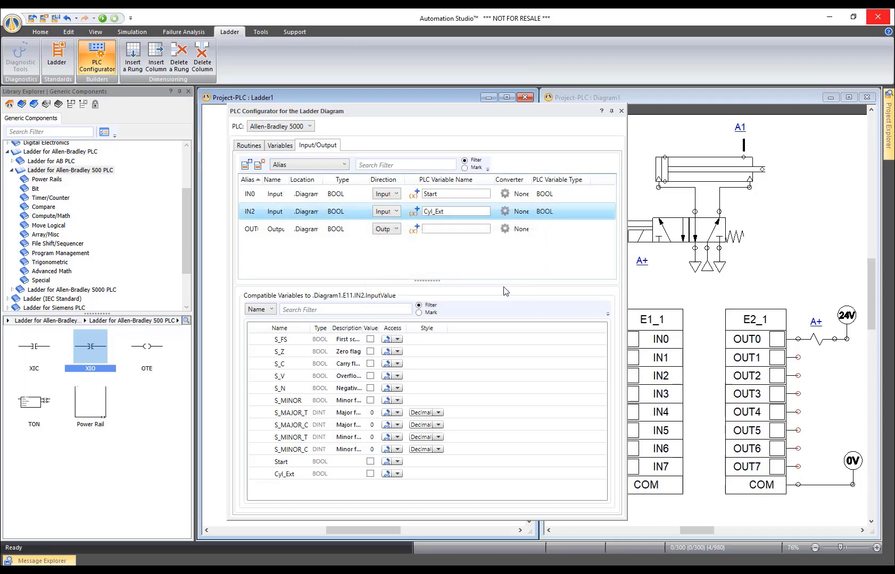
Widen the Alias column, link OUT0 to a new BOOL variable named Sol1, and close the PLC Configurator
left_click_drag(261, 181, 273, 185)
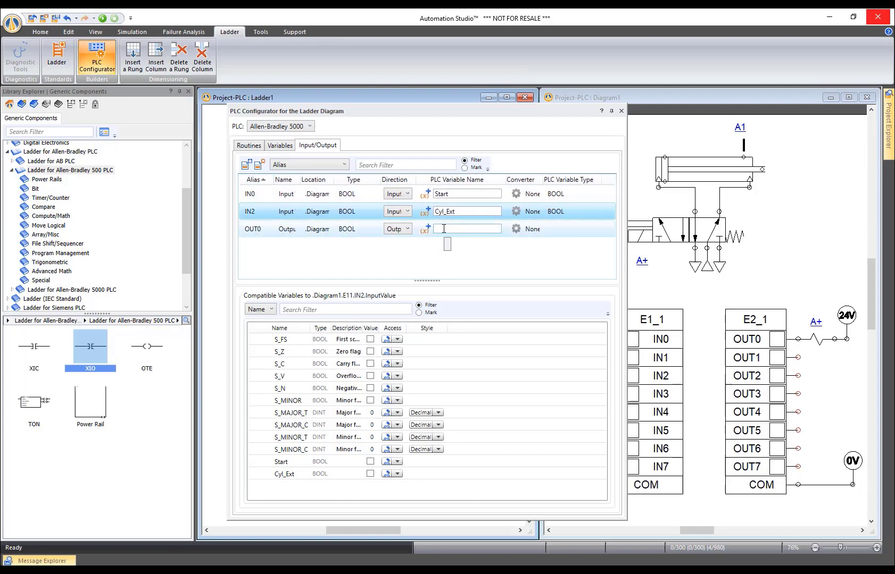
left_click(426, 229)
type("Sol1")
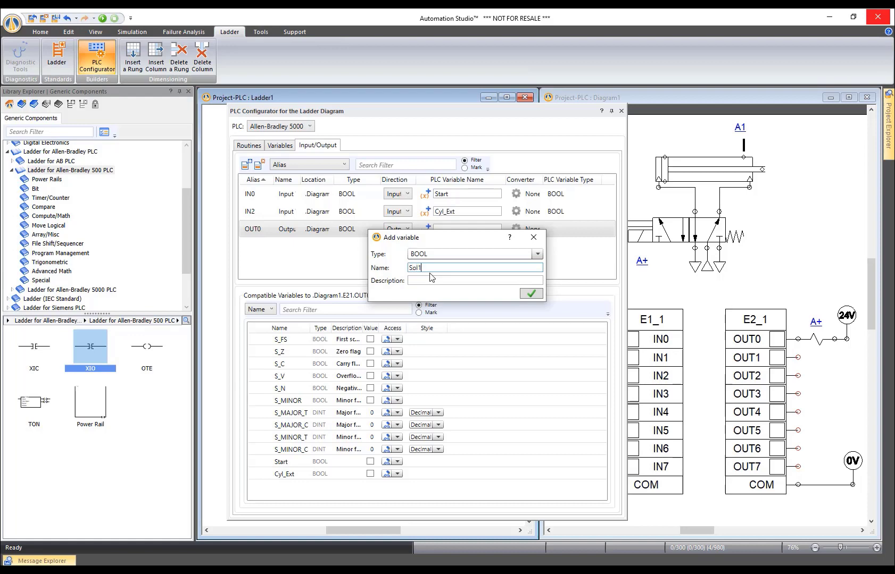
key("Return")
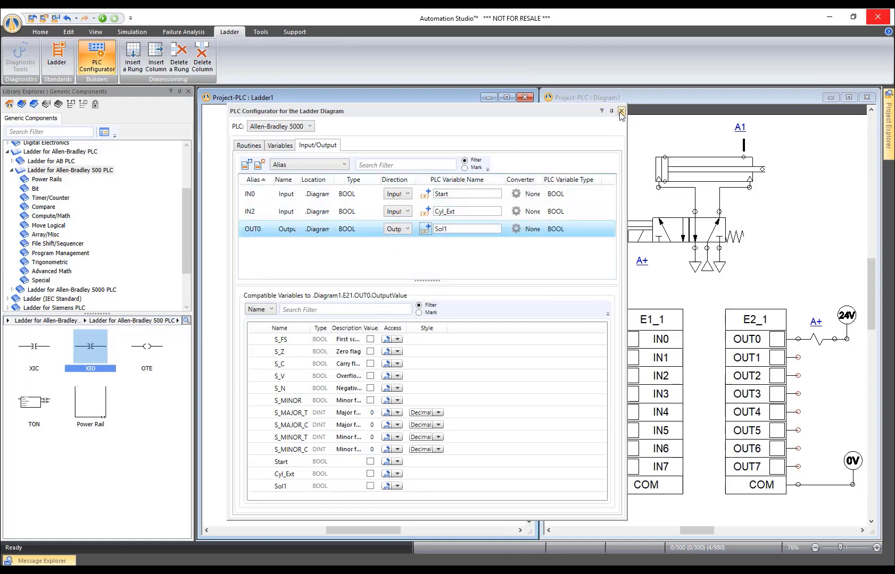
left_click(621, 112)
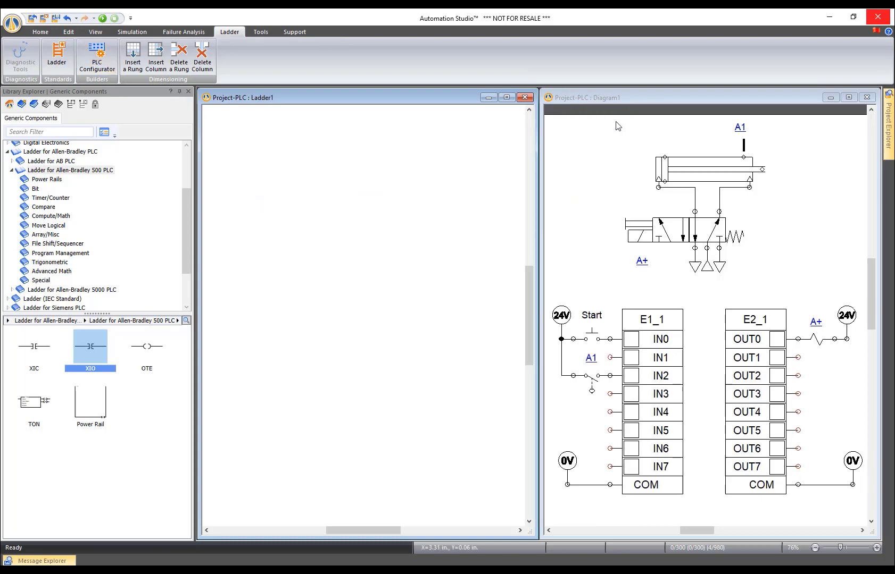
Place a Power Rail from the Allen-Bradley 5000 PLC ladder library in Ladder1 and fit it in view
left_click(12, 171)
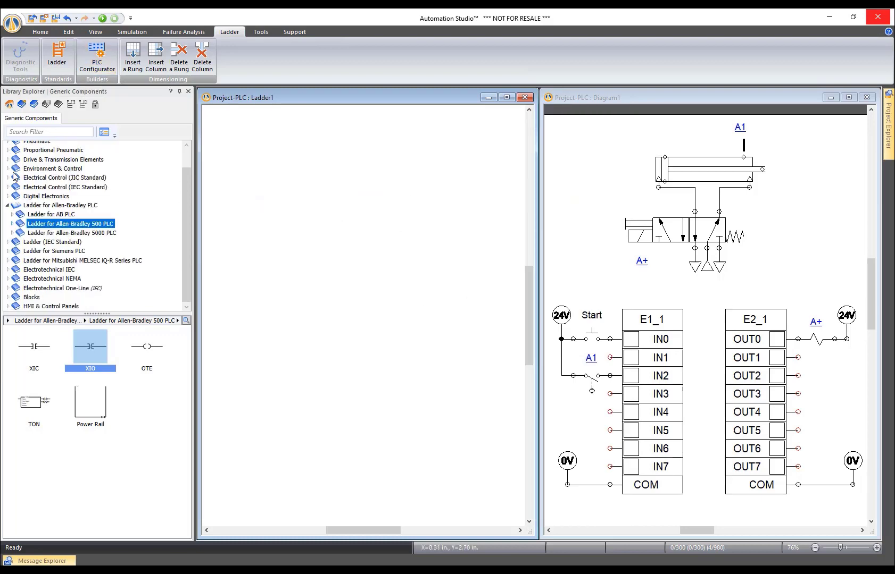
left_click(85, 233)
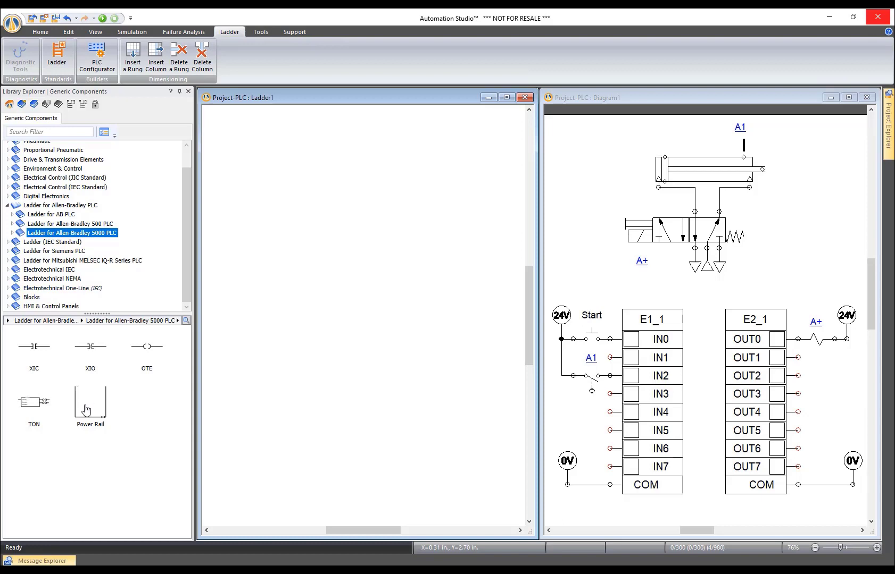
left_click_drag(80, 412, 367, 220)
right_click(333, 191)
left_click(391, 284)
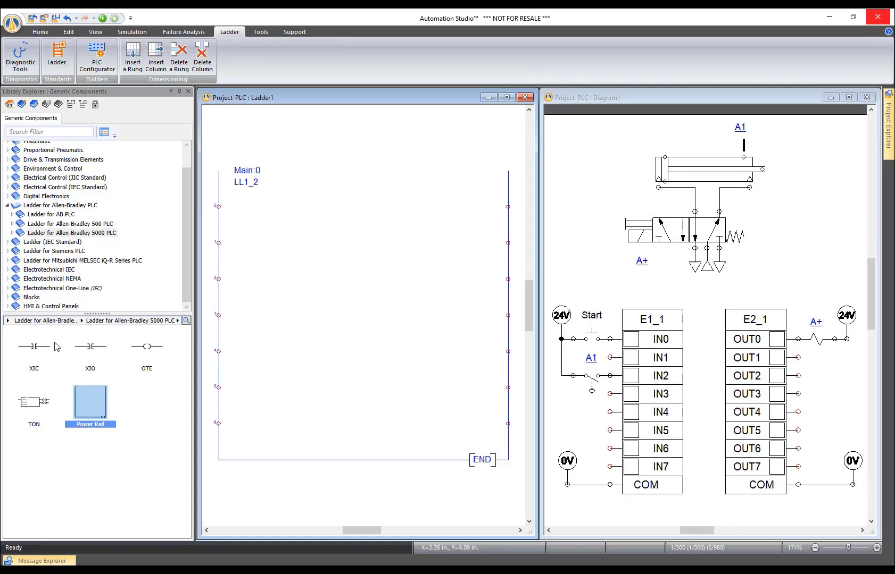
Place an XIC contact on rung 1 near the left rail and assign it the Start variable
left_click_drag(35, 352, 275, 246)
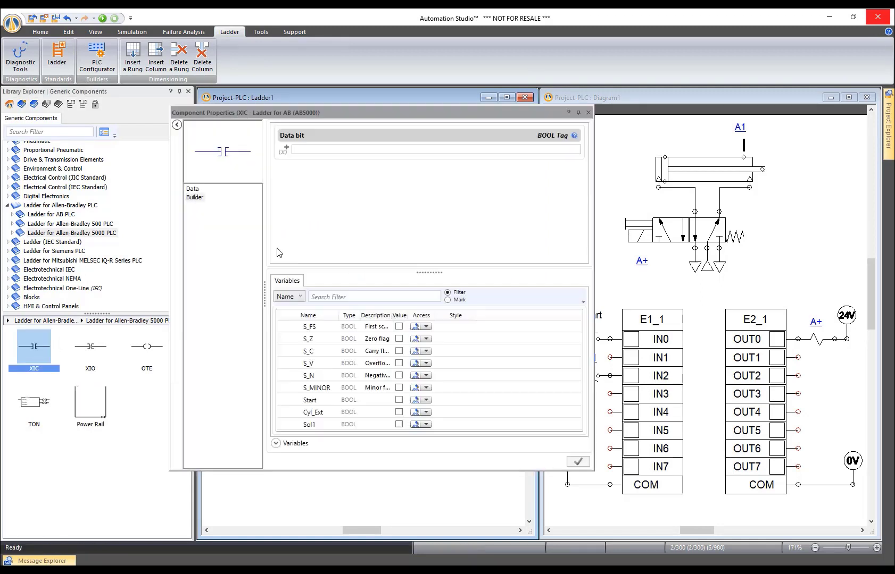
double_click(316, 400)
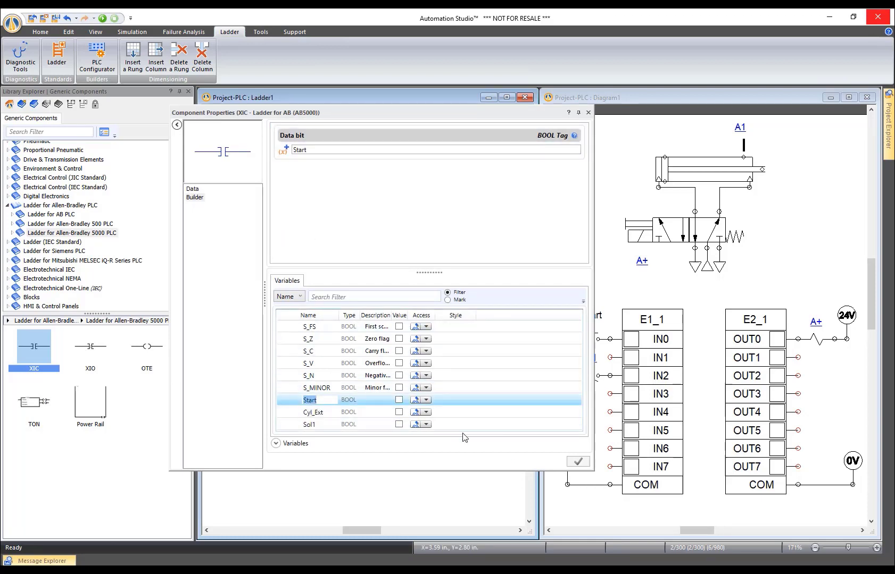
key("Tab")
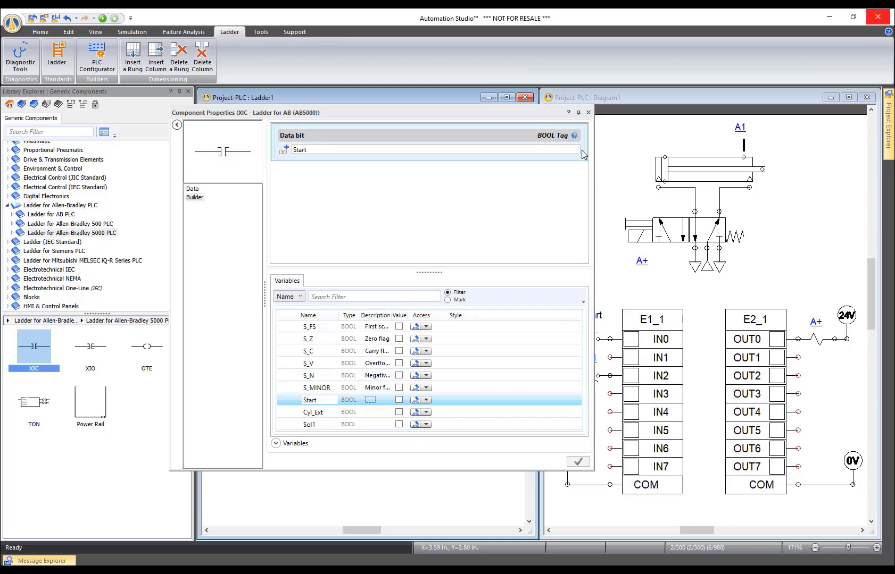
left_click(587, 113)
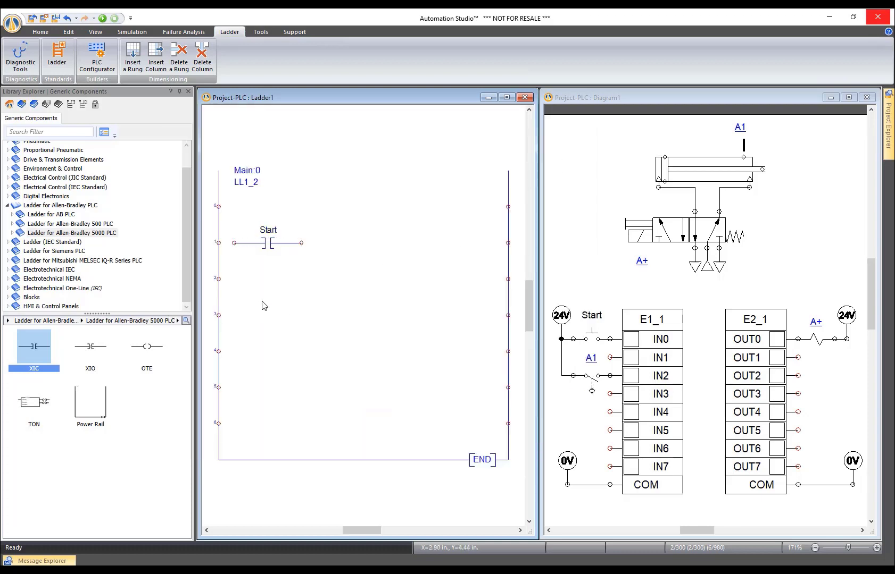
Place an OTE coil near the right end of rung 1 and assign it a new BOOL variable named Latch_1
left_click_drag(146, 347, 466, 238)
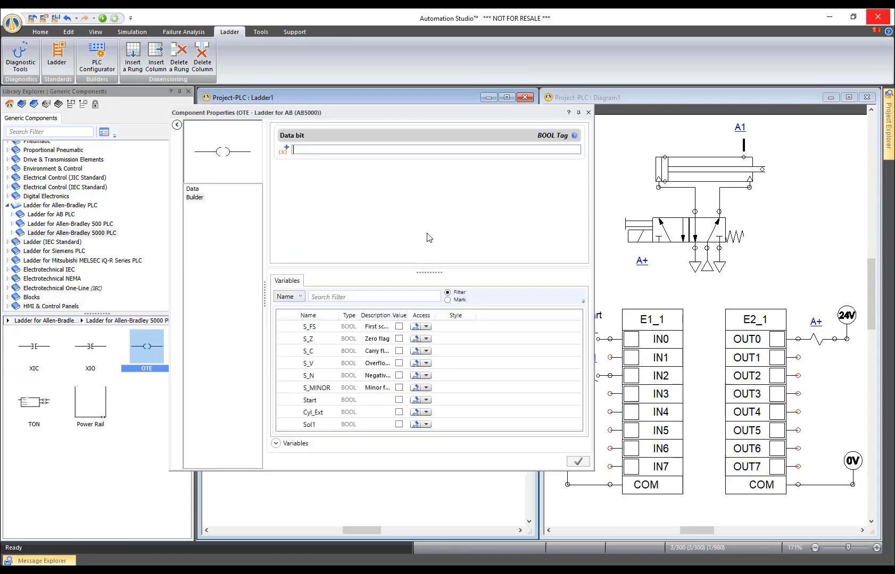
left_click(283, 153)
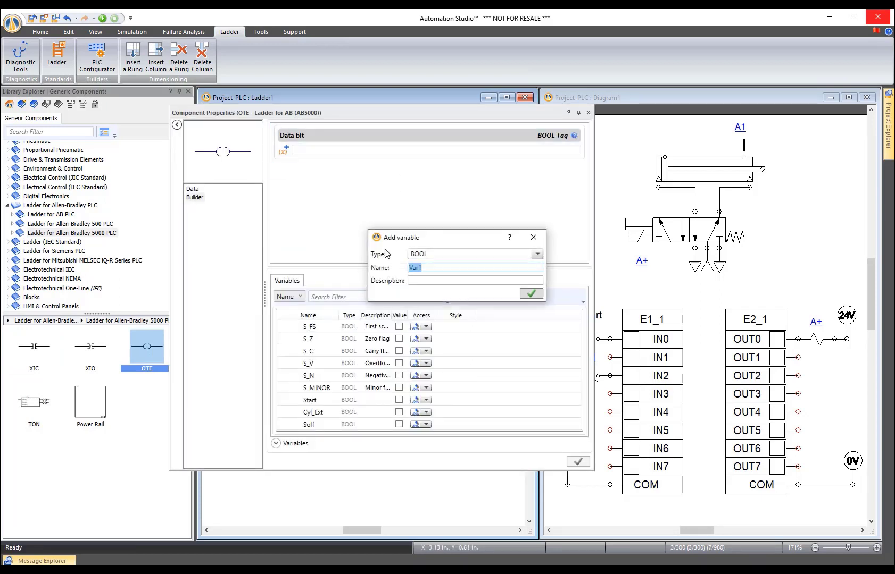
type("Internal_")
key("shift+Home")
type("L")
key("Return")
left_click(588, 113)
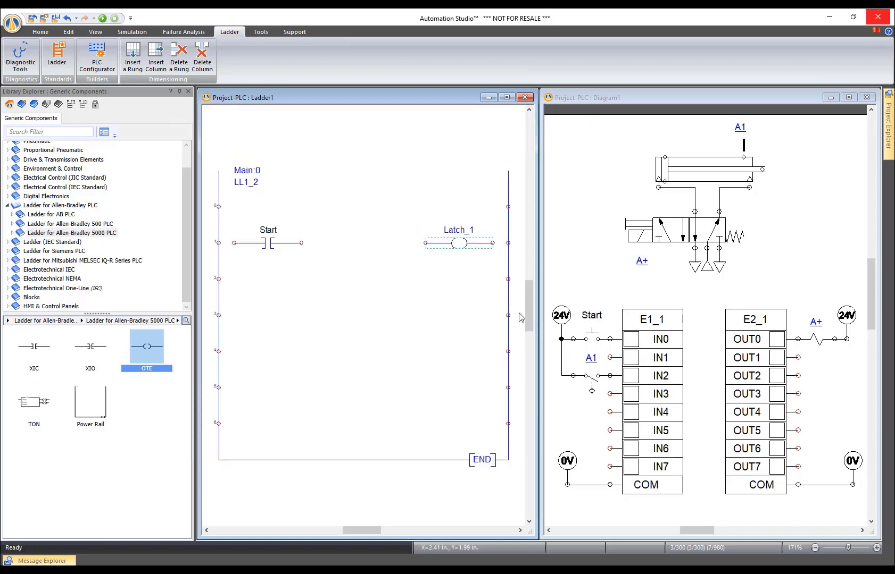
left_click(327, 340)
Place an XIC contact directly below the Start contact and assign it the Latch_1 variable
left_click_drag(34, 351, 278, 282)
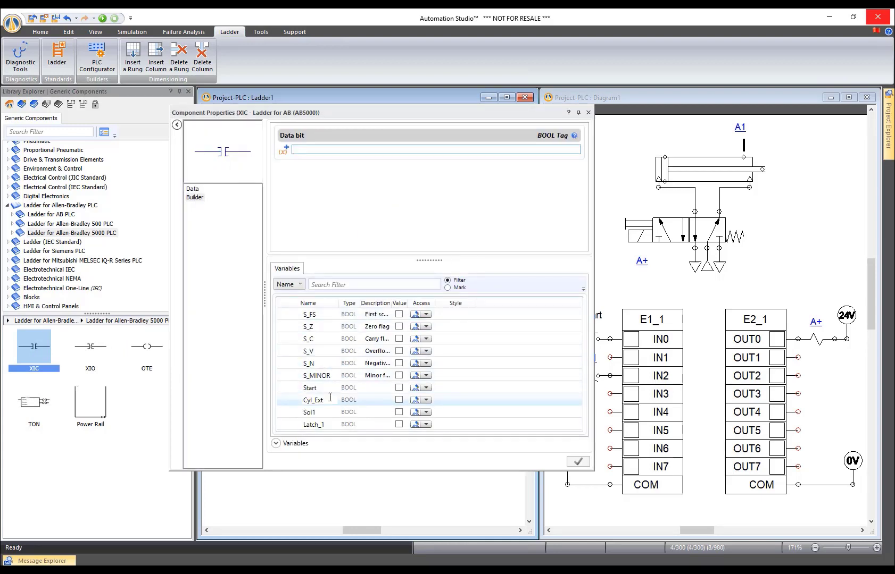
double_click(314, 425)
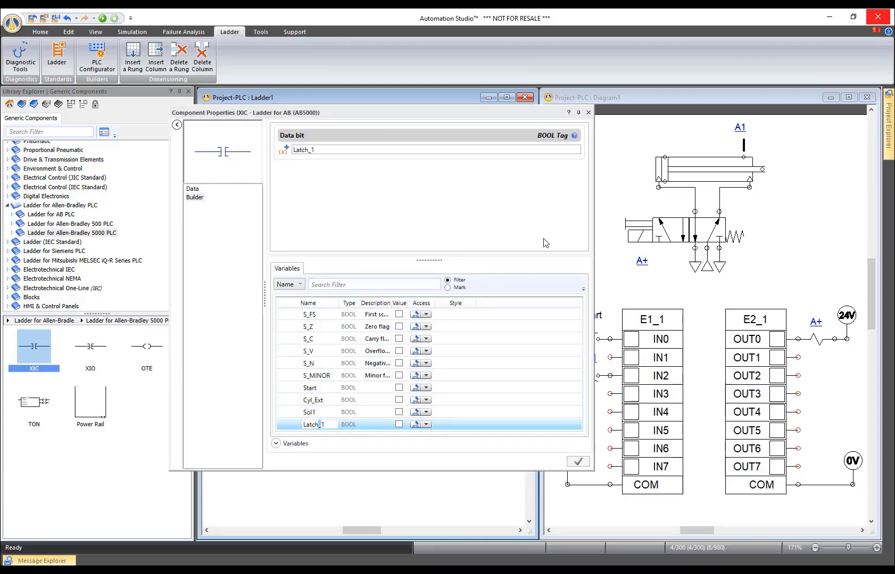
left_click(588, 113)
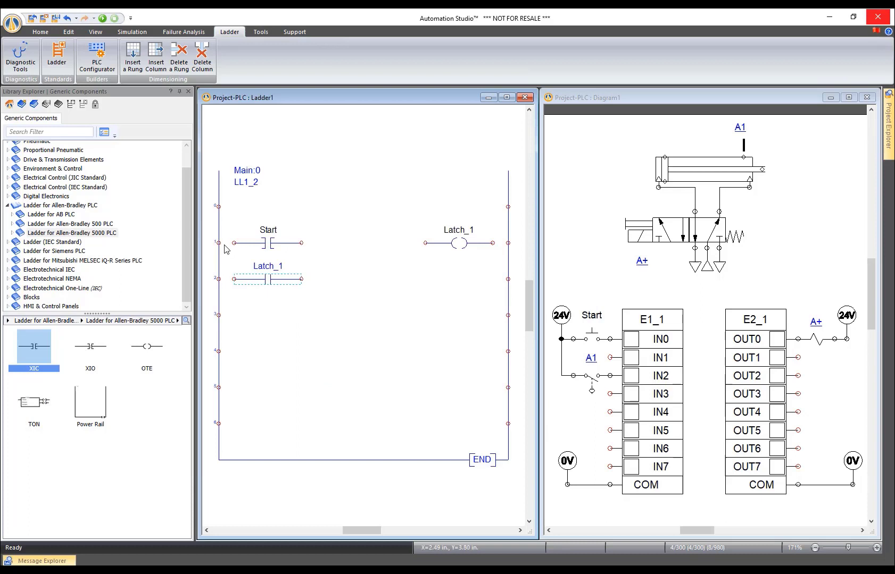
Wire the Start contact and Latch_1 coil across rung 1, and connect the Latch_1 contact in parallel with Start
left_click_drag(234, 243, 508, 243)
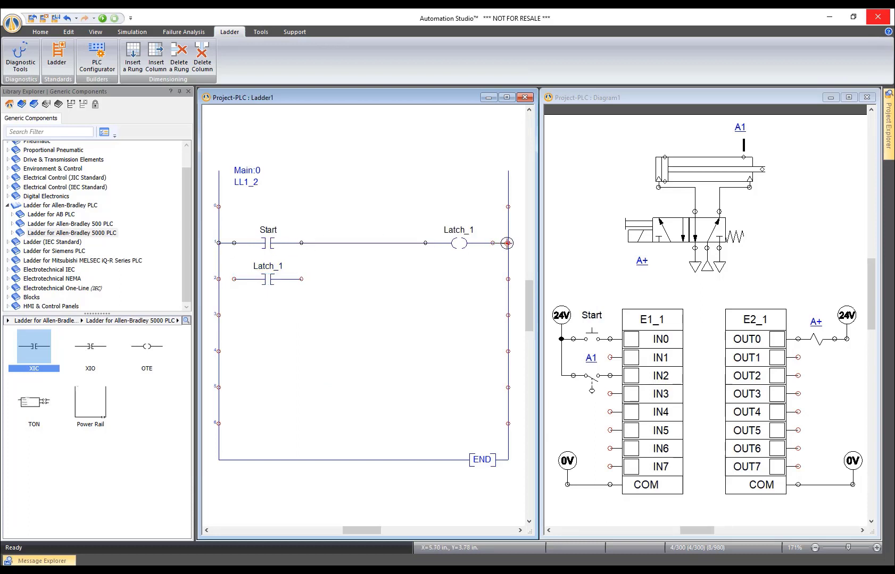
left_click_drag(301, 280, 301, 243)
left_click_drag(234, 278, 234, 243)
Copy the Latch_1 contact to rung 3 and place an OTE coil assigned to Sol1 at that rung's right end
scroll(336, 264, "down", 1)
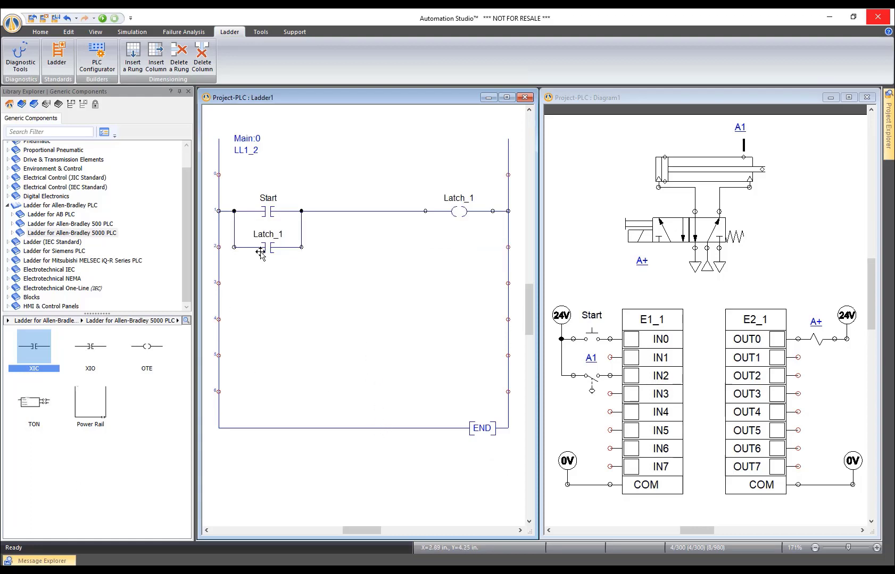
left_click_drag(269, 253, 267, 294)
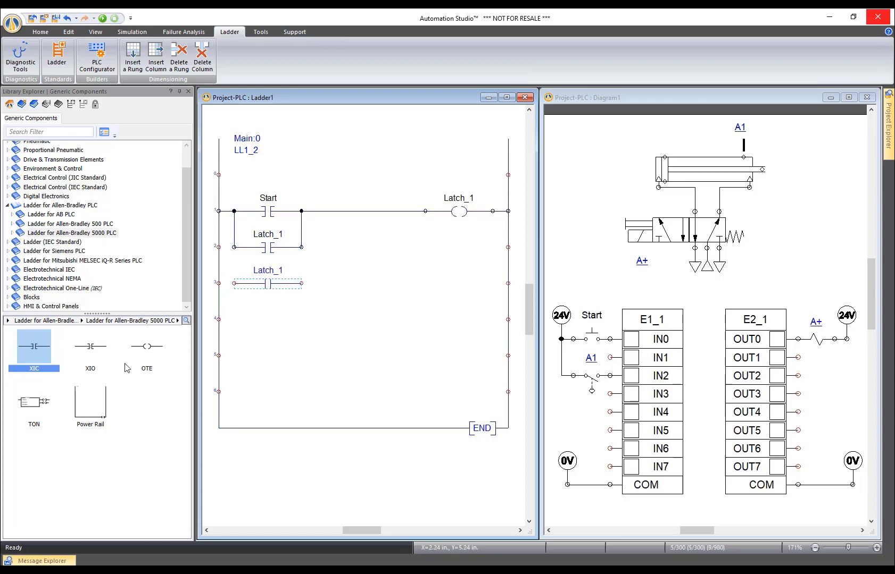
left_click_drag(146, 348, 468, 283)
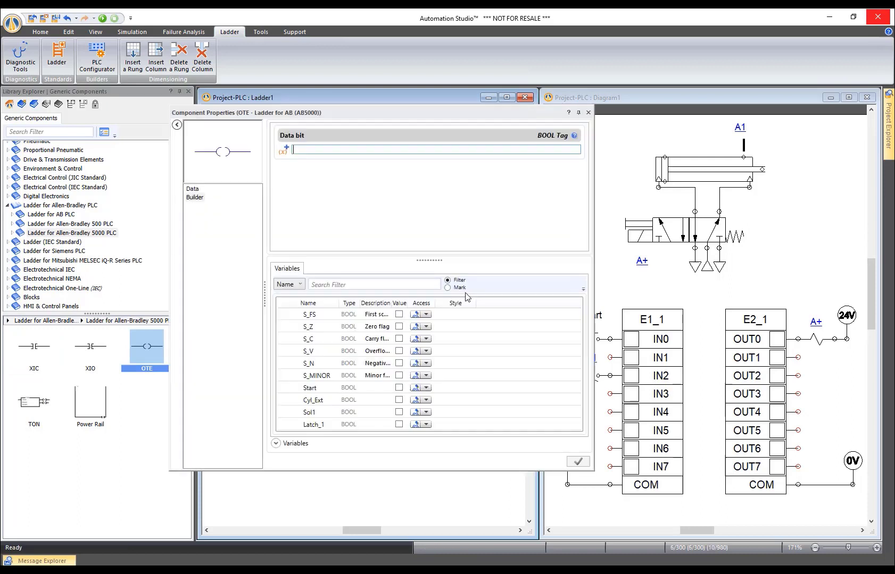
double_click(309, 413)
left_click(587, 113)
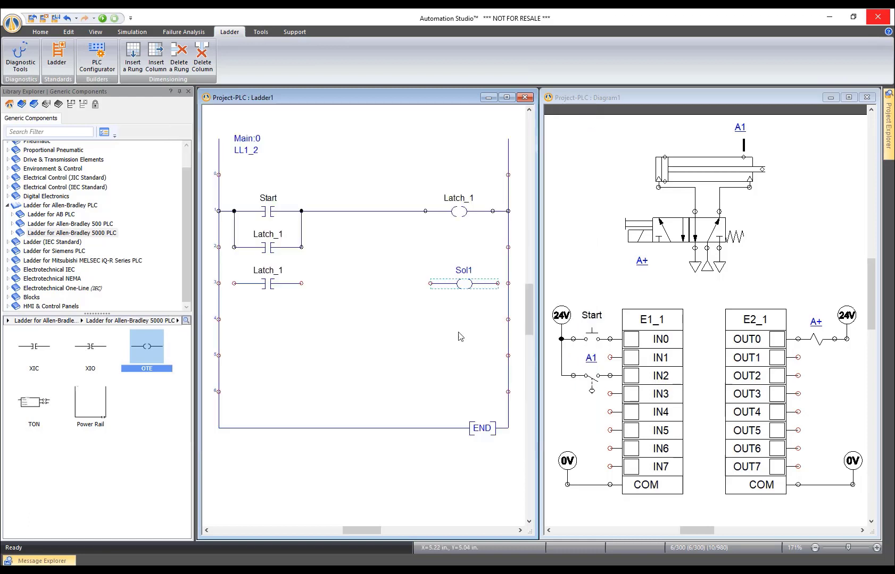
Wire the Latch_1 contact to the Sol1 coil and connect both to the power rails on rung 3
left_click_drag(428, 284, 301, 283)
left_click_drag(228, 282, 218, 283)
left_click_drag(508, 283, 497, 283)
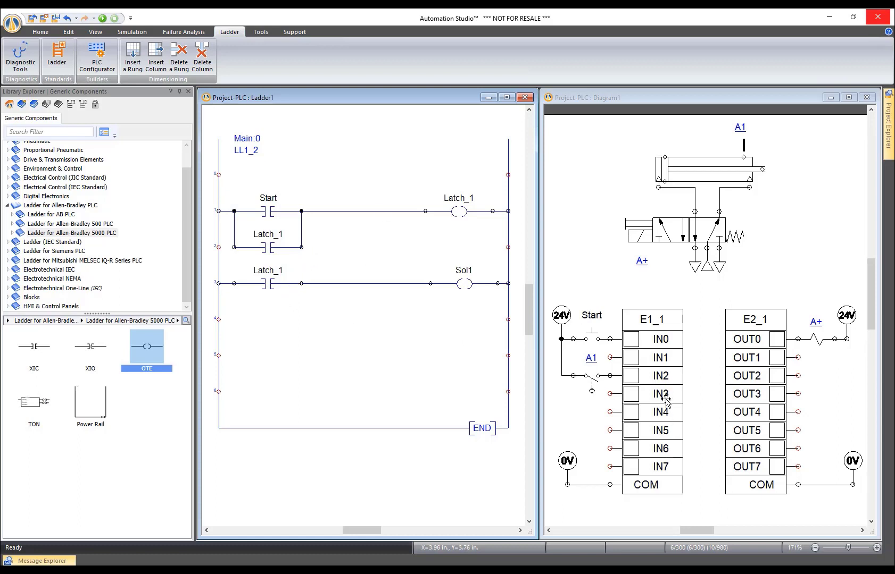
Place an XIC contact on rung 4 near the left rail and assign it the Cyl_Ext variable
left_click_drag(33, 348, 277, 332)
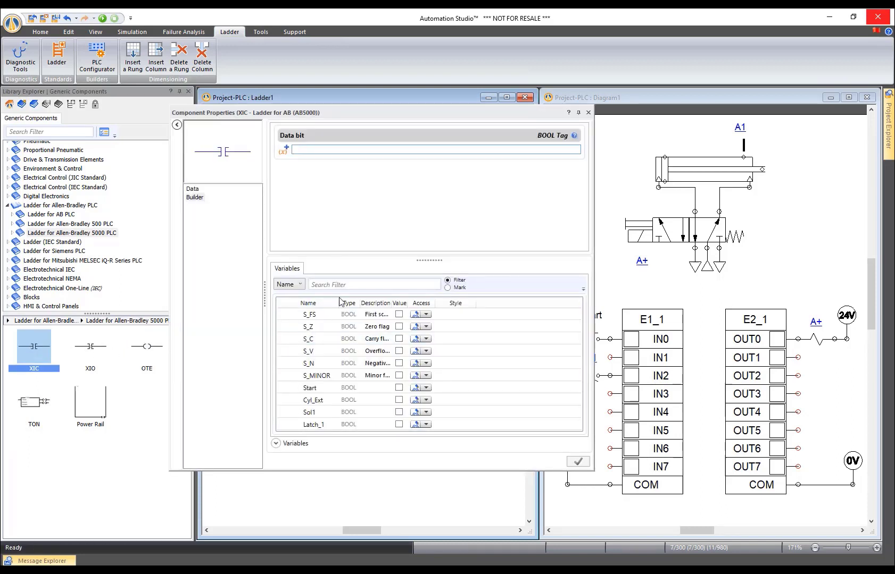
double_click(328, 400)
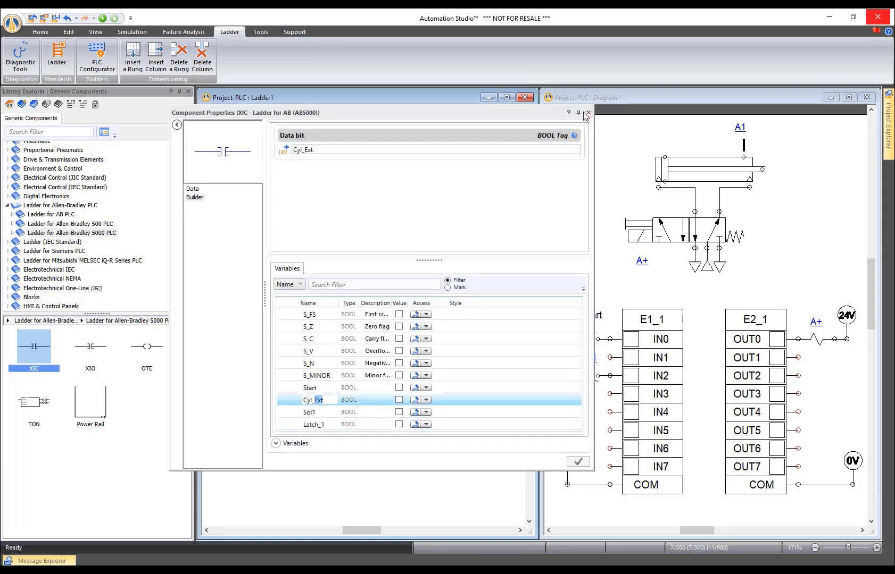
left_click(588, 113)
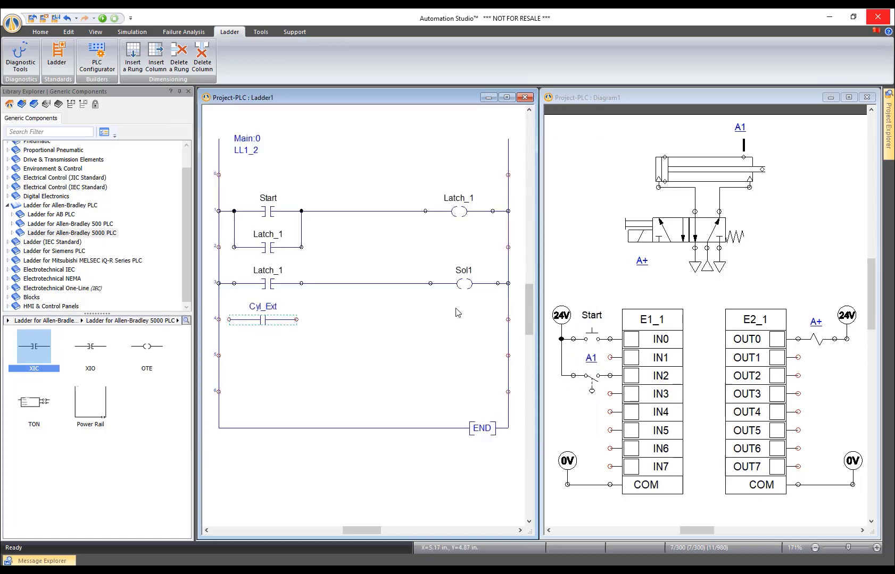
Place a TON timer on rung 4 with a new TIMER variable named Delay_Cylinder and preset 3000, and wire it through Cyl_Ext to the left rail
left_click_drag(32, 405, 429, 318)
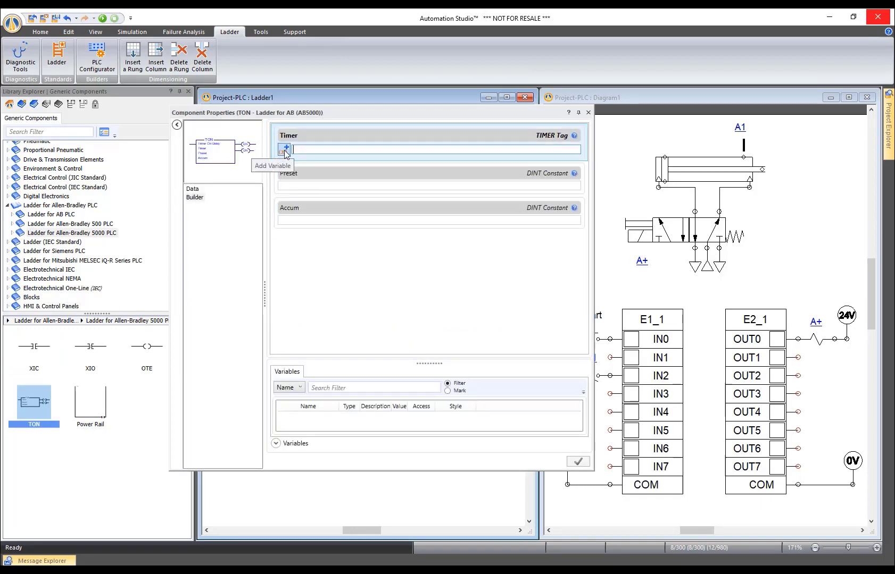
left_click(284, 150)
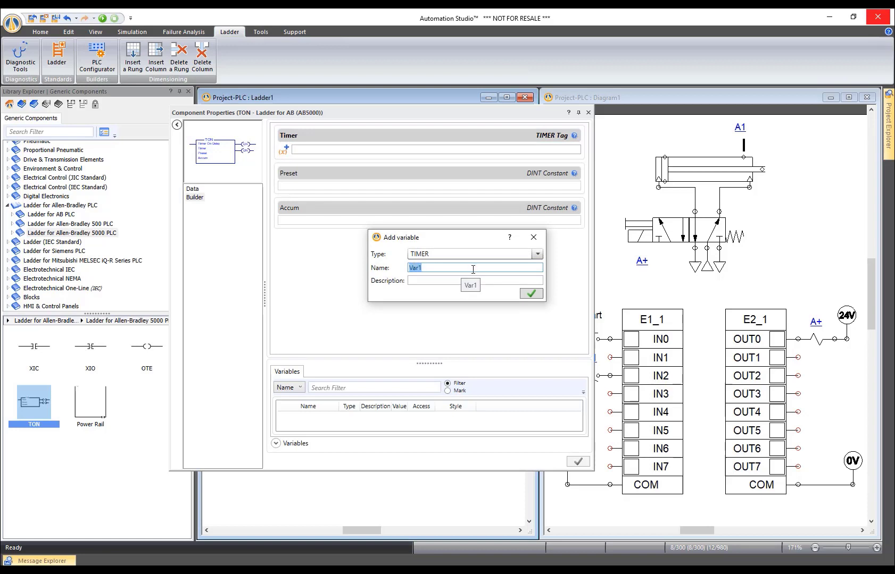
type("Delay_Cylinde")
key("Return")
left_click(298, 192)
type("3000")
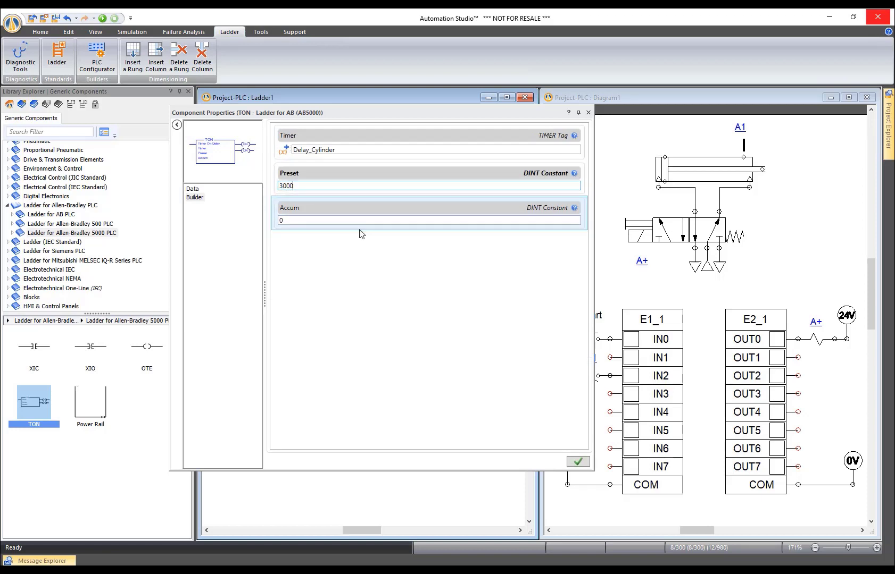
left_click(575, 461)
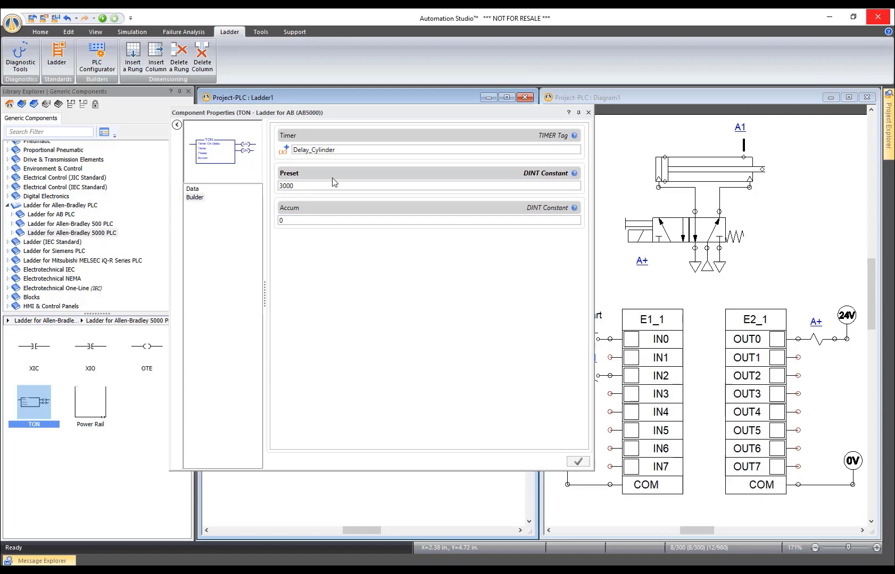
left_click(588, 113)
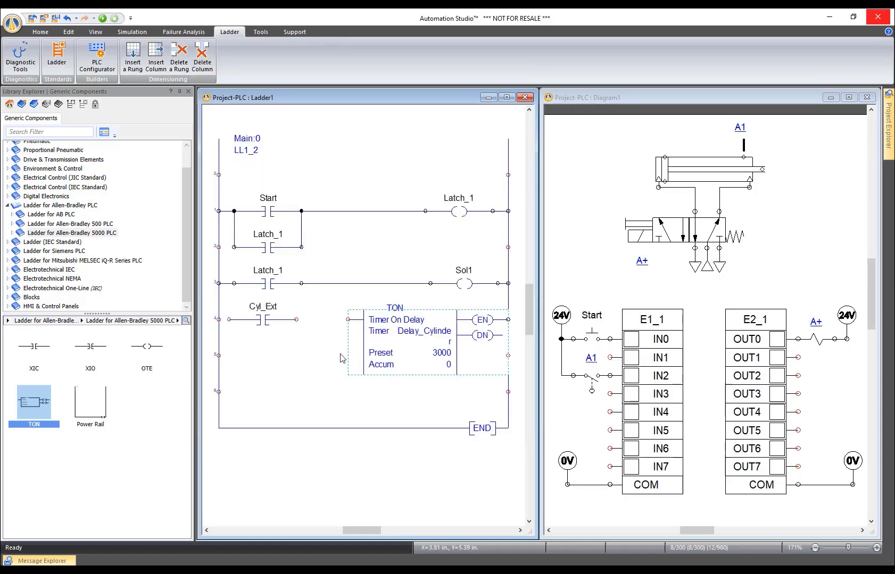
left_click_drag(296, 319, 348, 320)
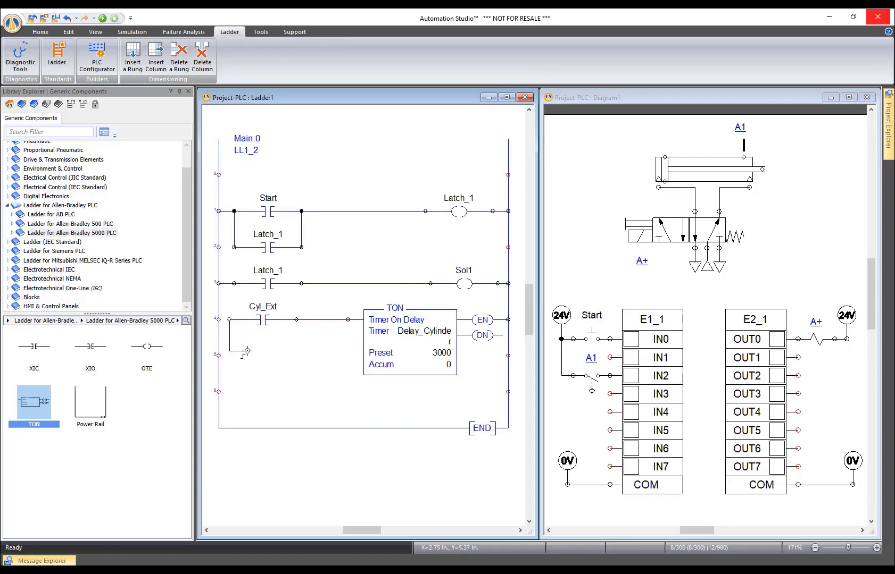
left_click_drag(229, 319, 219, 321)
Insert an XIO contact on rung 1 between the Start contact and Latch_1 coil, and assign it the timer bit Delay_Cylinder.DN
left_click_drag(104, 355, 356, 213)
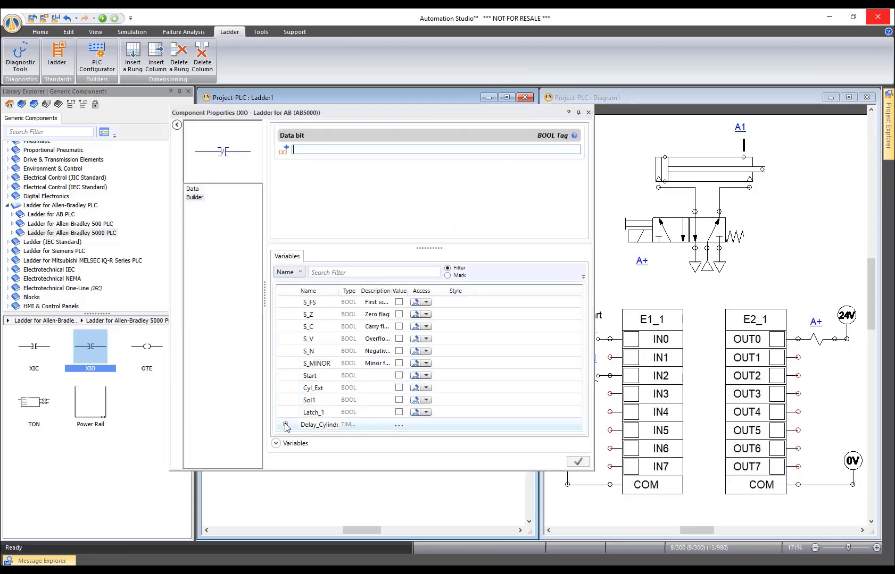
left_click_drag(339, 292, 357, 292)
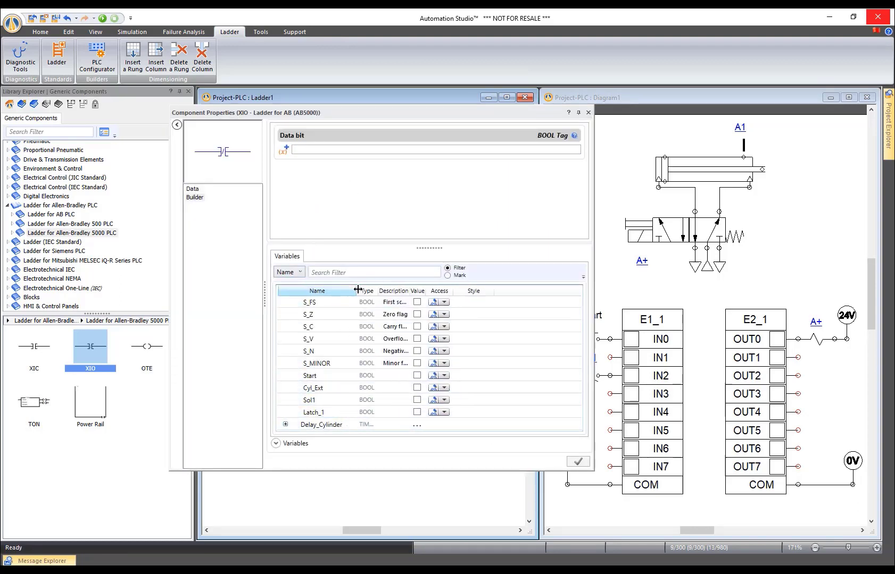
left_click(286, 424)
scroll(297, 398, "down", 2)
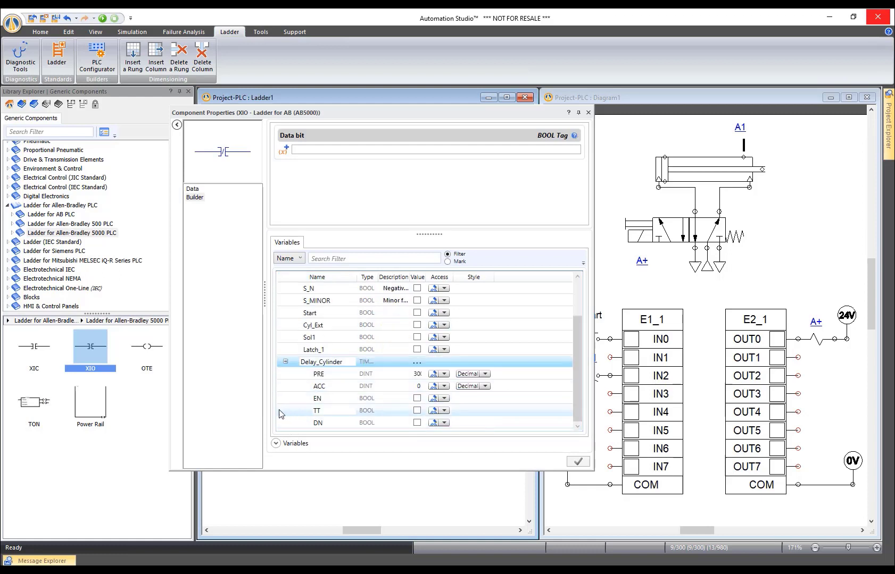
double_click(337, 422)
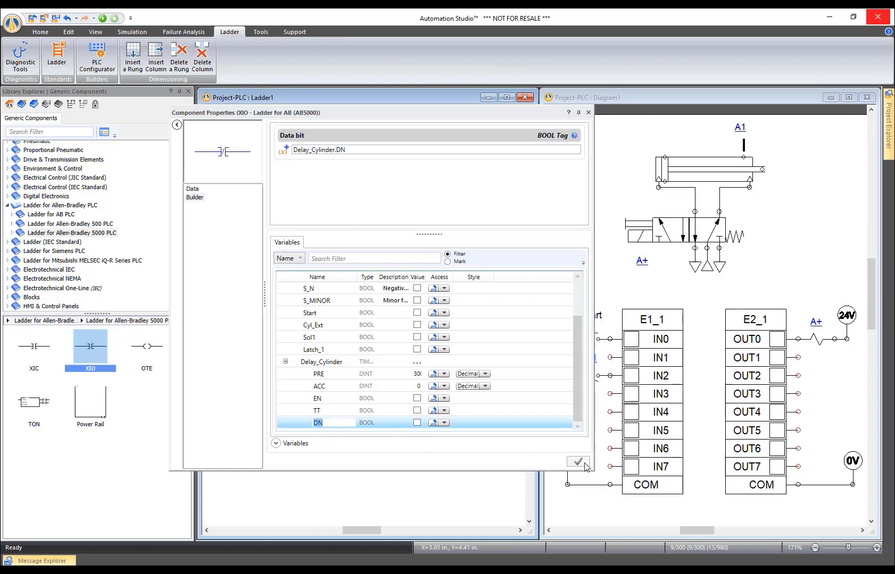
mouse_move(356, 276)
left_mouse_down()
mouse_move(374, 276)
mouse_move(352, 276)
left_mouse_up()
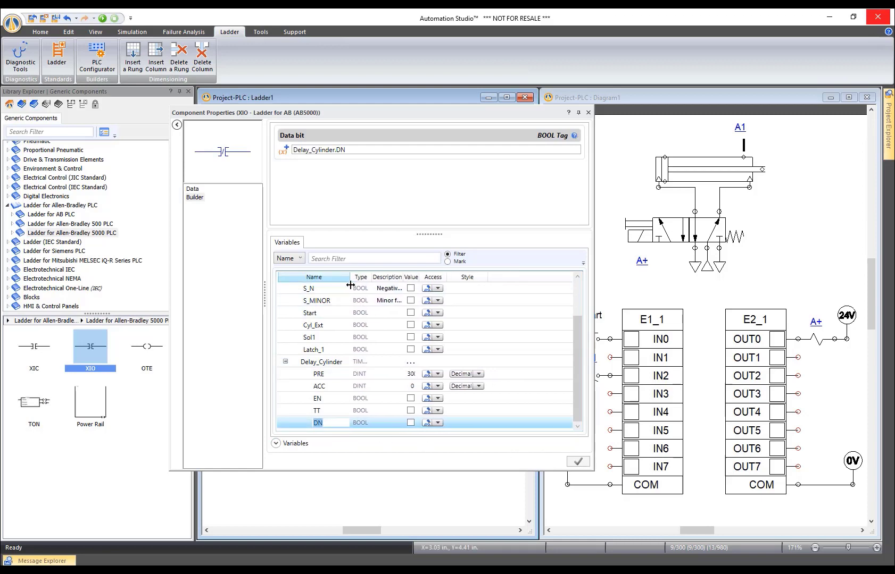
left_click(587, 112)
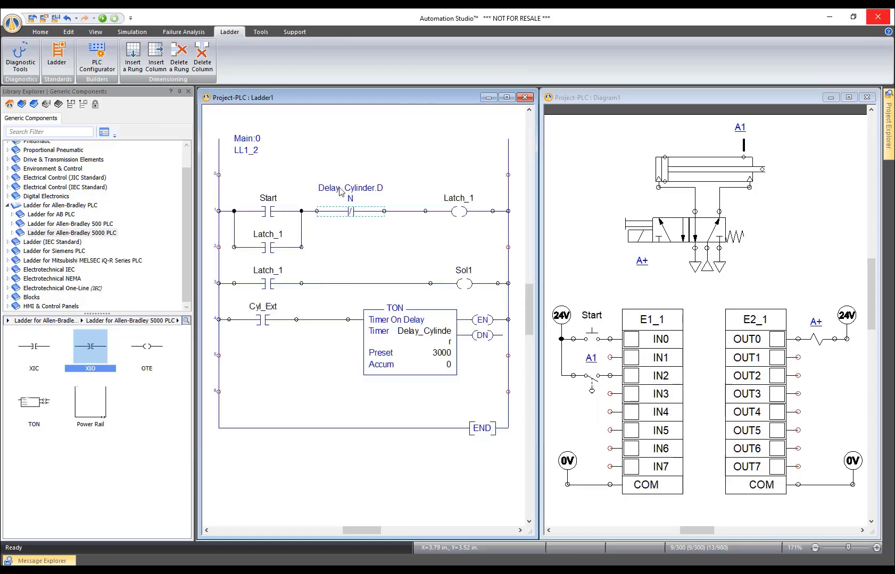
Start the simulation of the project with the ladder and diagram side by side
left_click(372, 162)
left_click(103, 18)
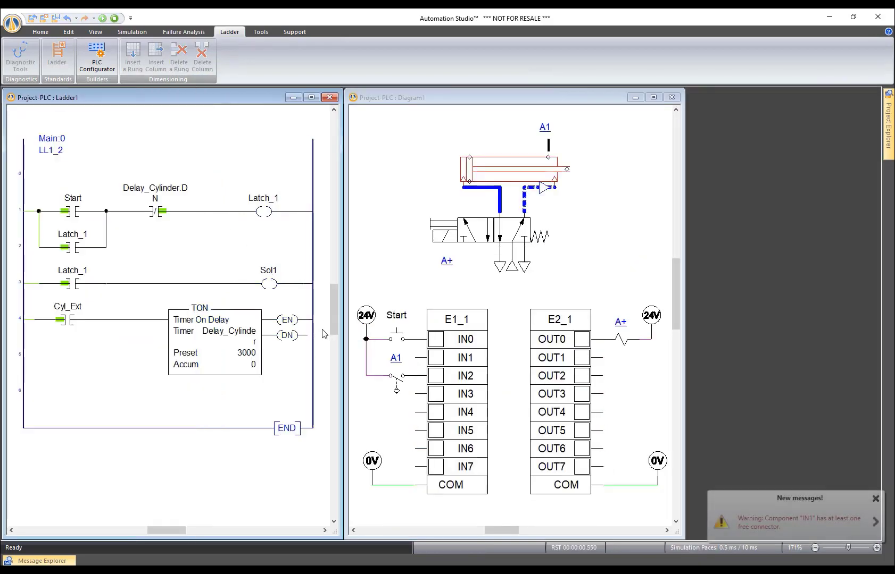
Actuate the Start push-button in the running simulation to cycle the cylinder, and stop the simulation
left_click(396, 336)
left_click(397, 337)
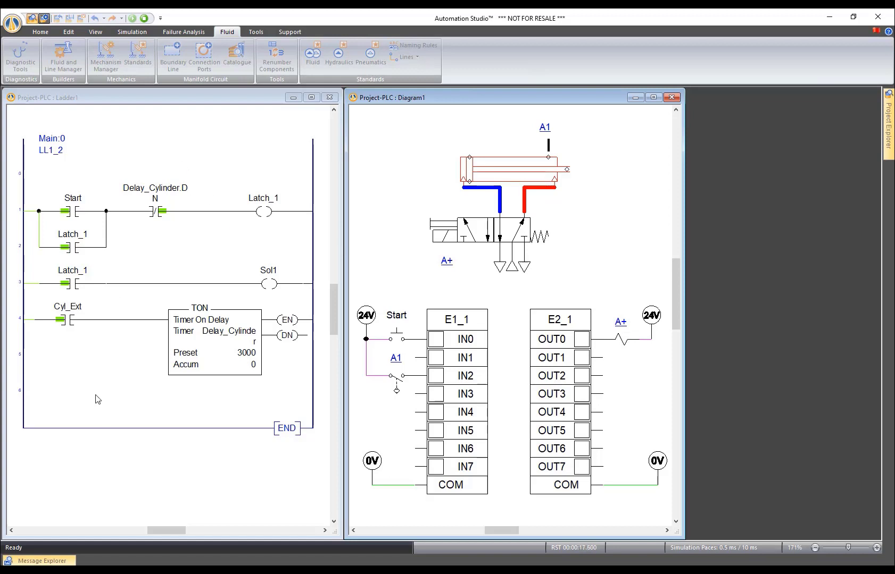
left_click(145, 19)
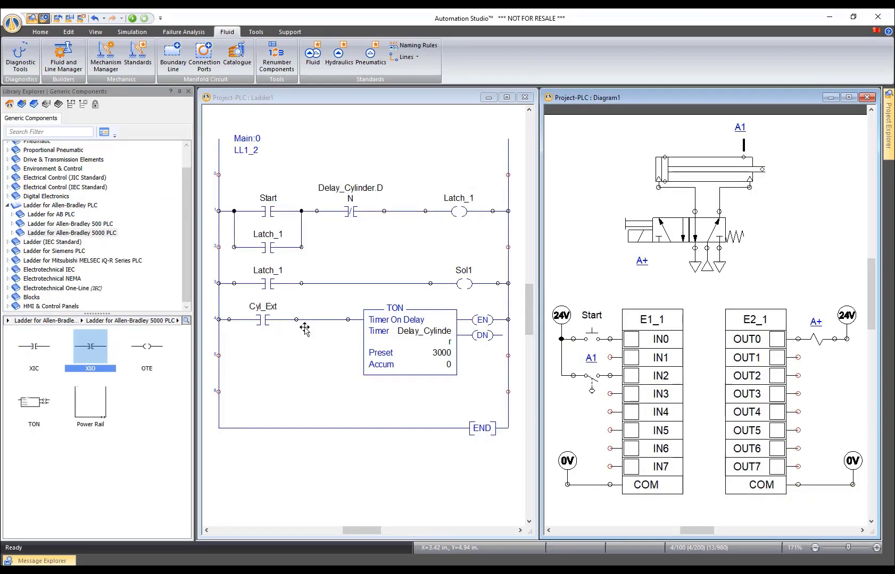
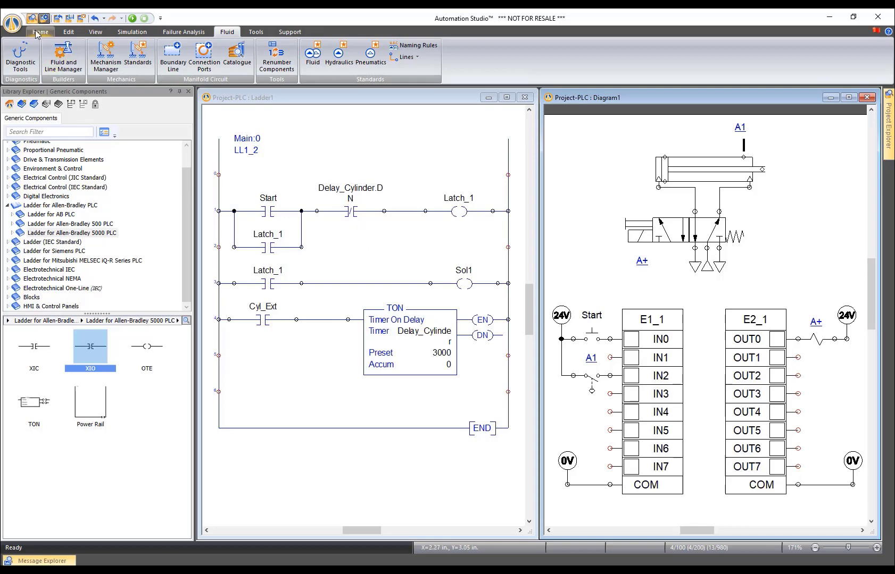
Save the project under the new name Project-PLC-5000 in the Webinar folder
left_click(13, 23)
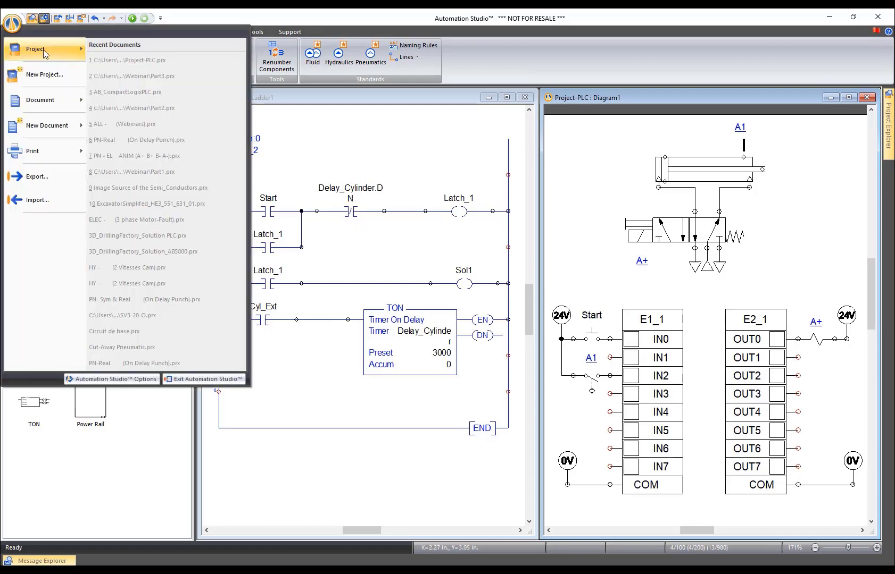
mouse_move(43, 48)
left_click(130, 83)
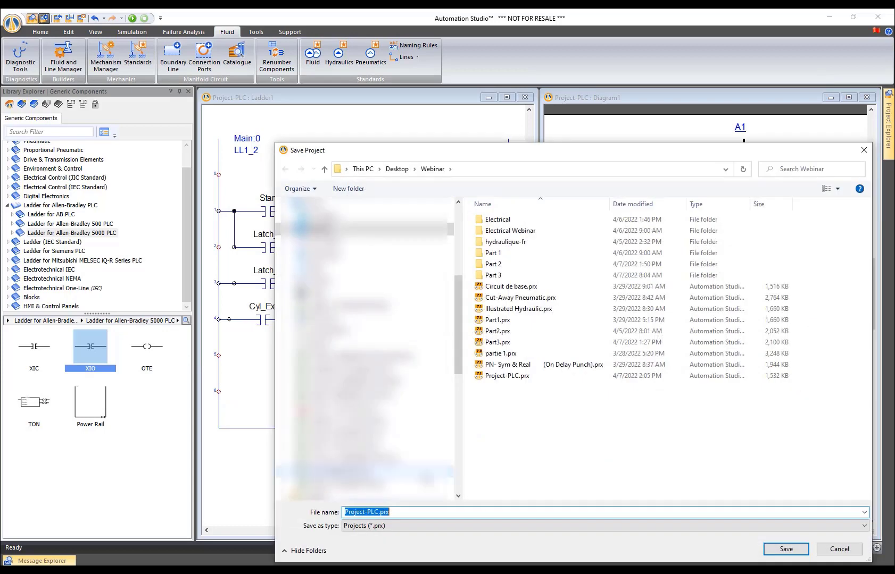
left_click(377, 511)
type("-5000")
key("Return")
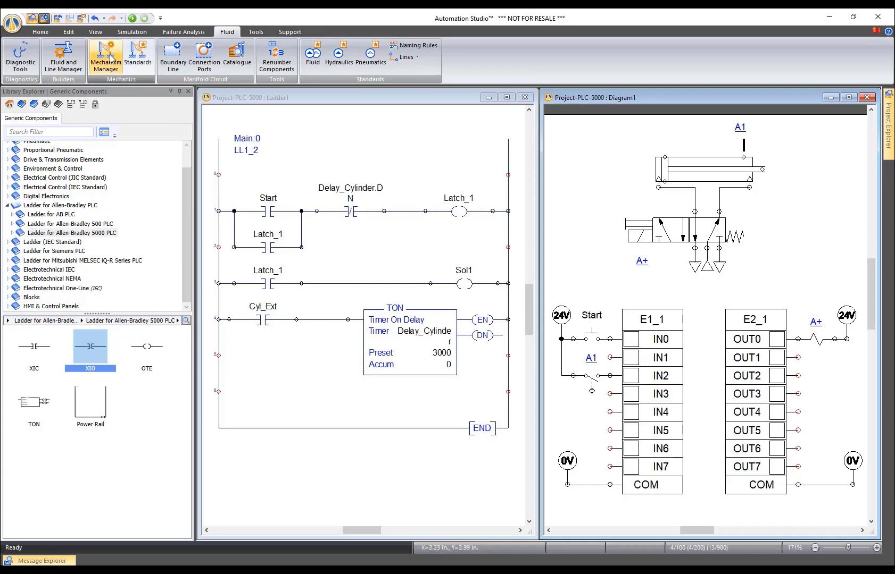
Open the project "PLC - (A+ B+ B- A-) AB 5000.prx" and collapse the component library to give its diagrams more room
left_click(58, 18)
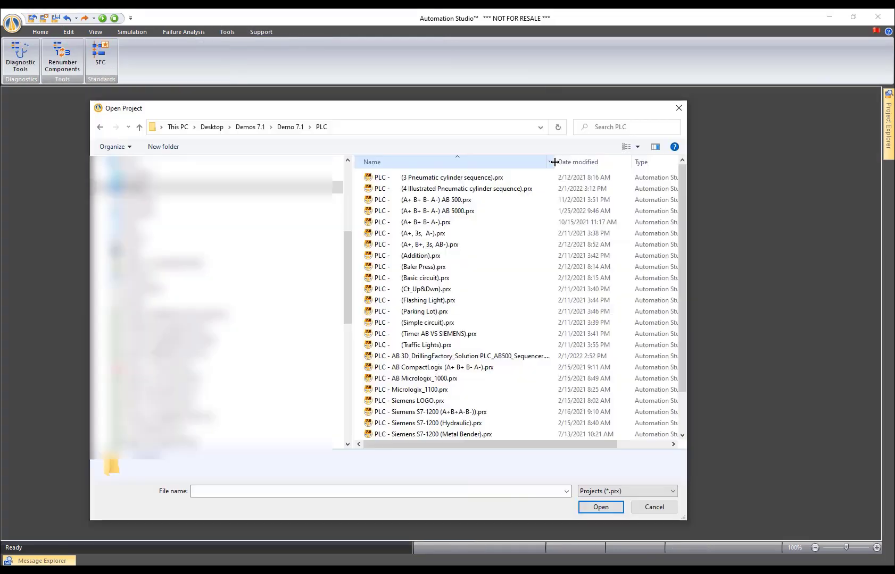
left_click_drag(556, 164, 536, 164)
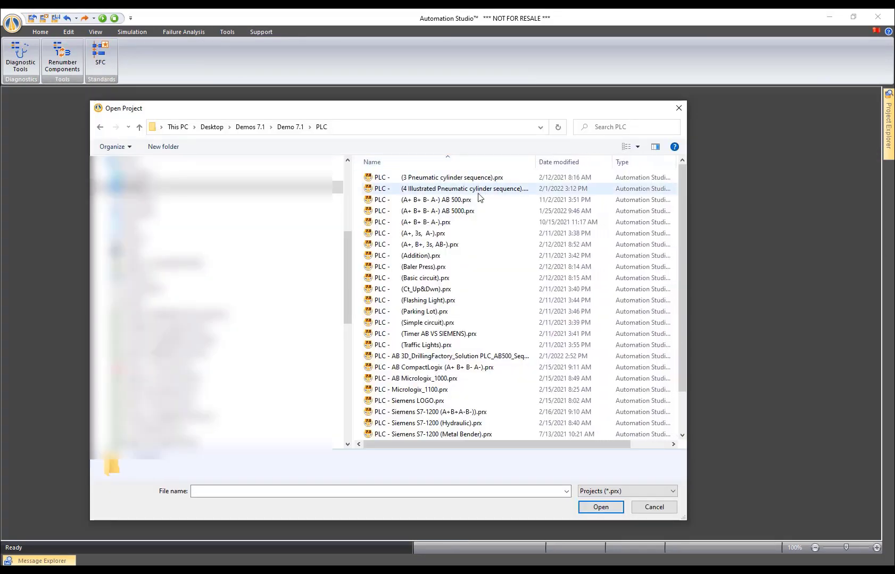
double_click(434, 210)
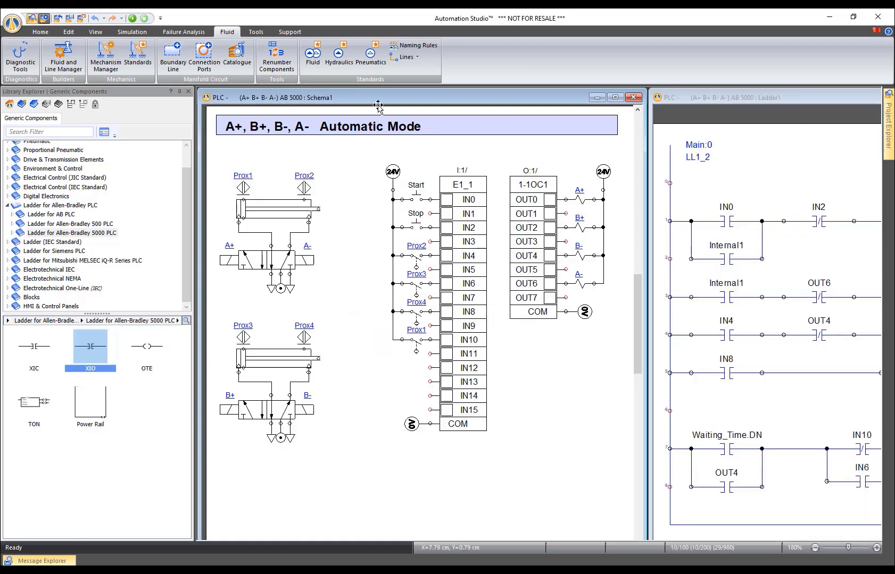
left_click(180, 91)
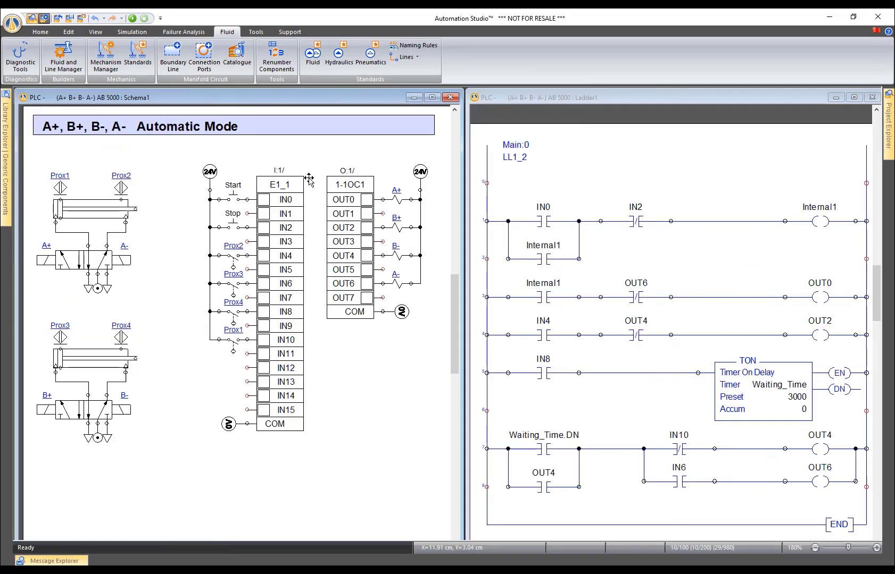
Simulate the A+, B+, B-, A- automatic sequence by actuating the Start pushbutton wired to IN0, and stop the simulation
left_click(133, 19)
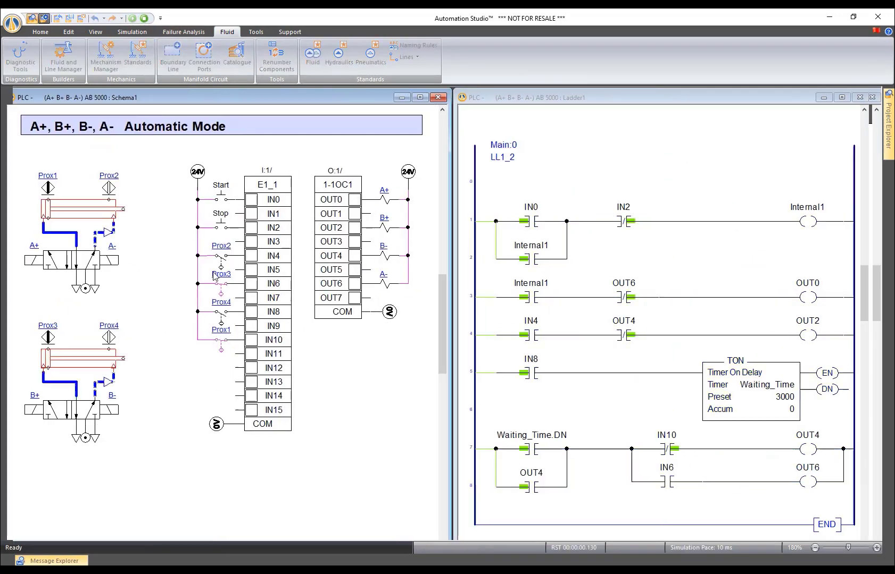
left_click(221, 201)
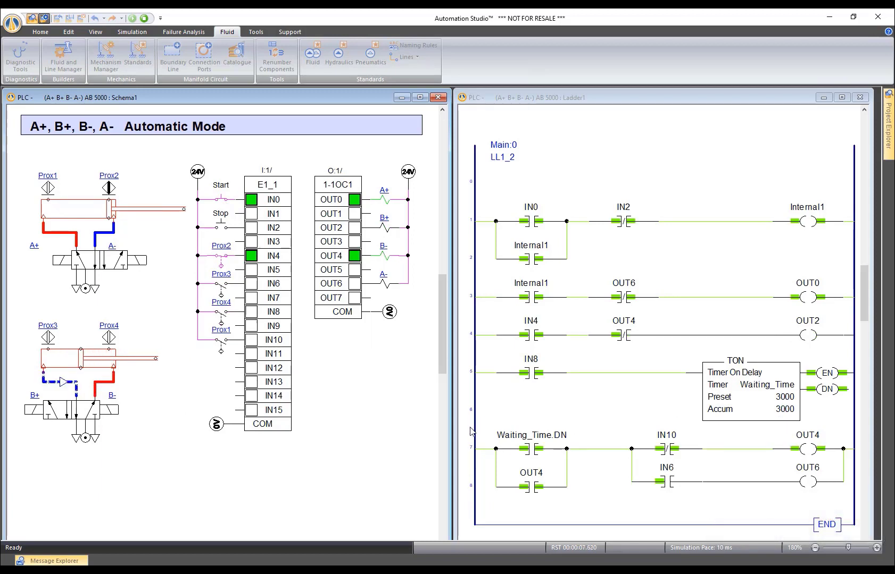
left_click(143, 21)
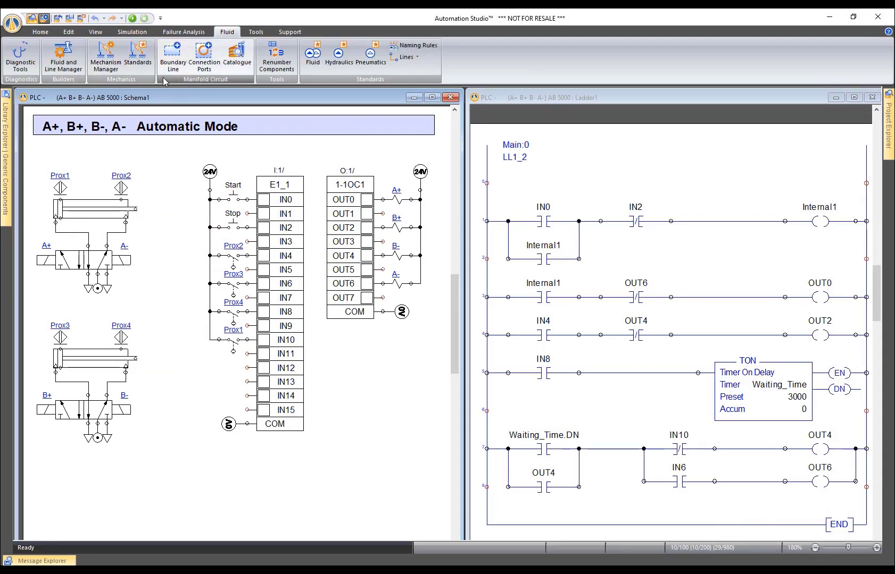
Open the project "PLC -AB 5000 (Drilling Factory)prx.prx", discarding changes to the current project
left_click(59, 19)
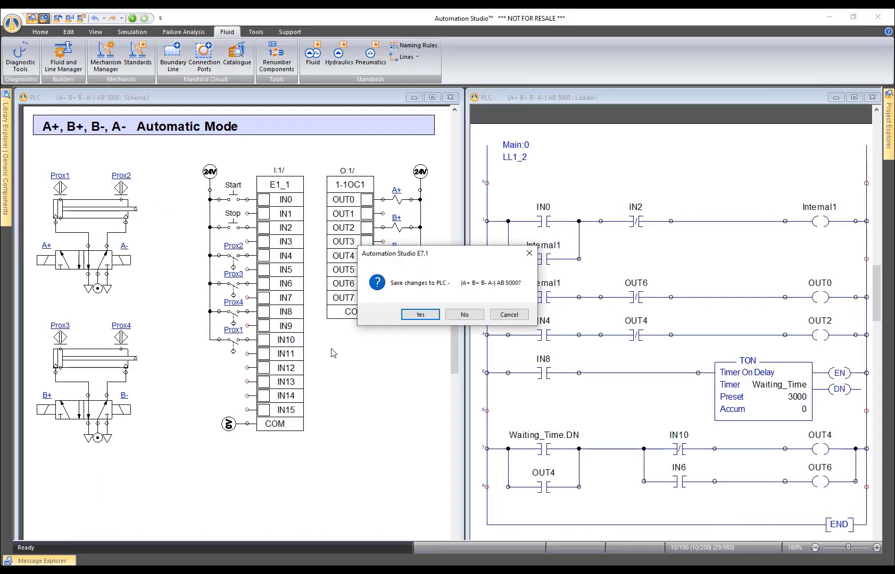
left_click(466, 319)
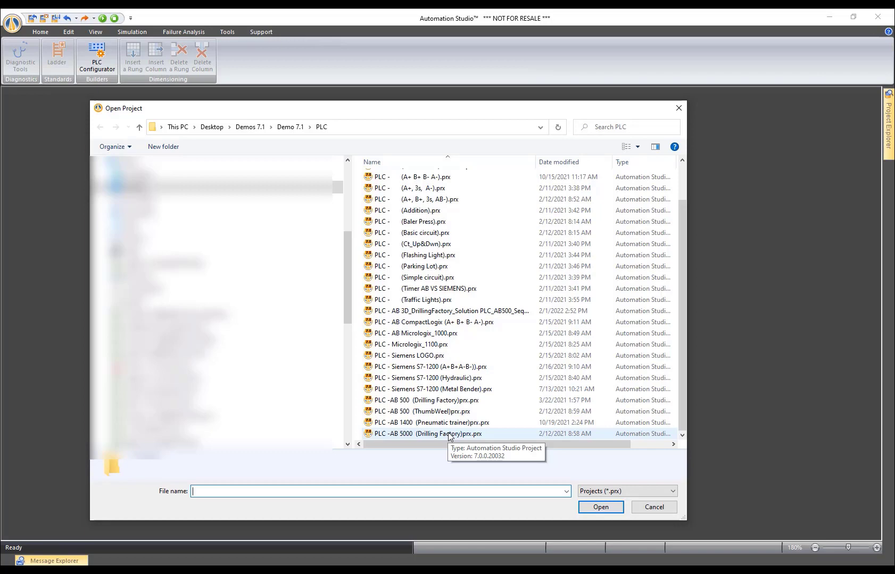
double_click(449, 434)
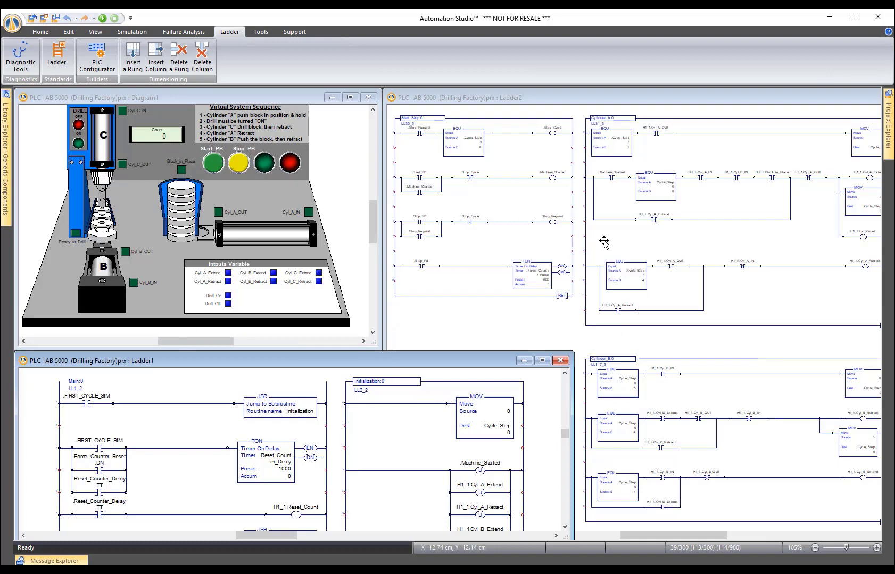
Examine the Cylinder_A routine and its neighbouring routines in the Ladder2 diagram, including the EQU and MOV blocks
scroll(676, 269, "down", 2)
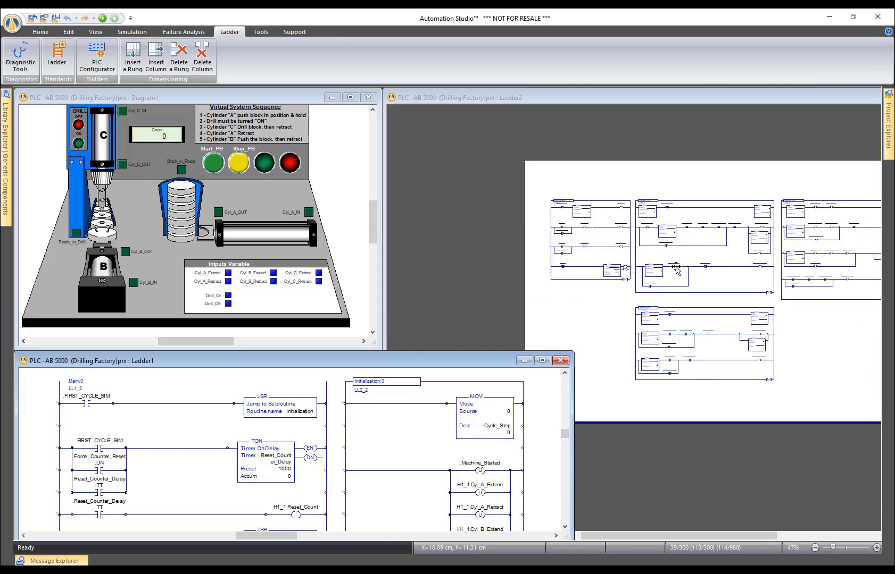
scroll(664, 270, "up", 5)
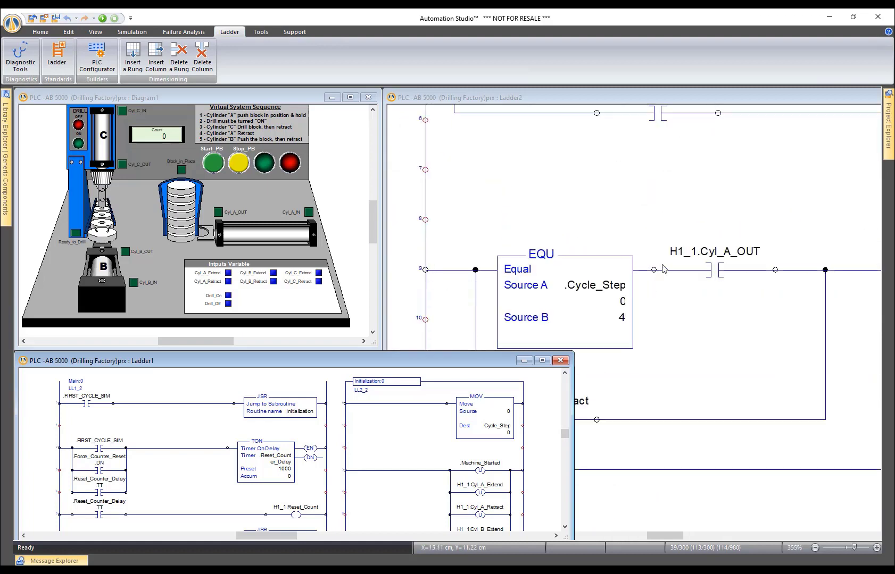
scroll(646, 230, "down", 2)
left_click(673, 208)
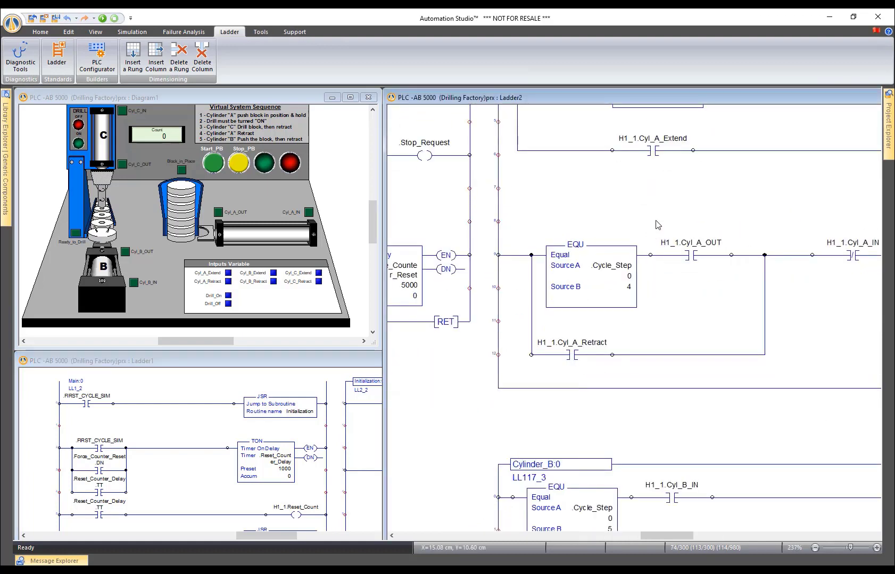
left_click_drag(698, 201, 368, 459)
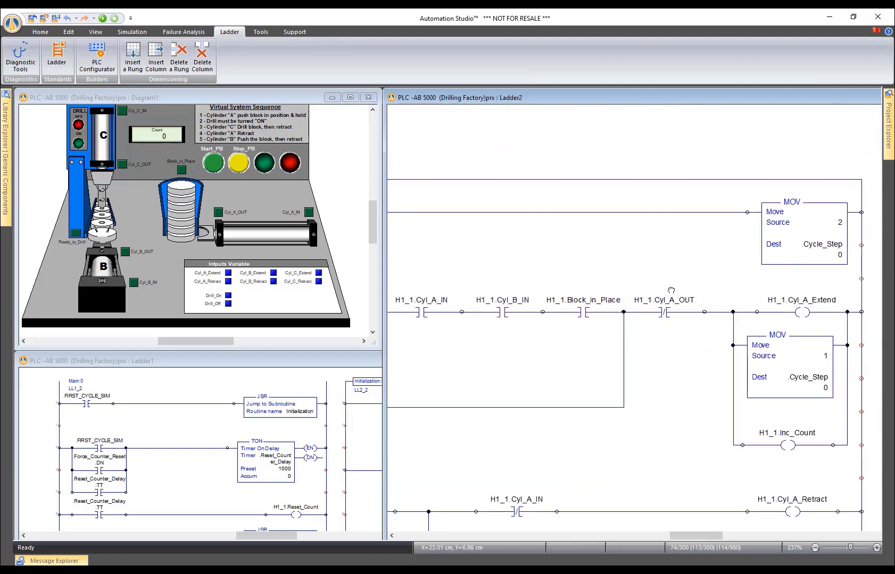
left_click_drag(704, 302, 524, 241)
left_click_drag(599, 283, 395, 307)
left_click_drag(615, 307, 747, 293)
left_click_drag(481, 306, 877, 234)
scroll(651, 286, "down", 5)
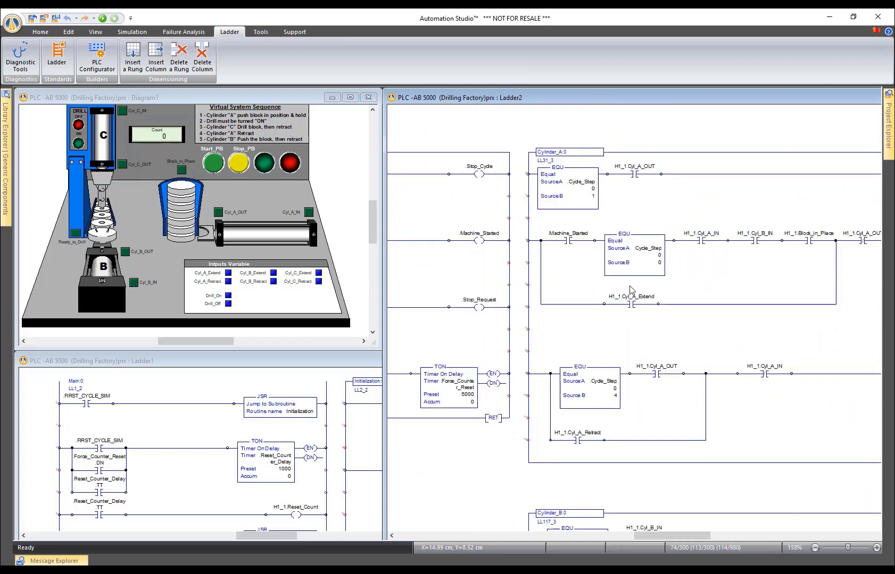
left_click_drag(470, 449, 498, 367)
Start simulating the drilling factory project and actuate the green Start_PB button on the virtual system panel
left_click(304, 369)
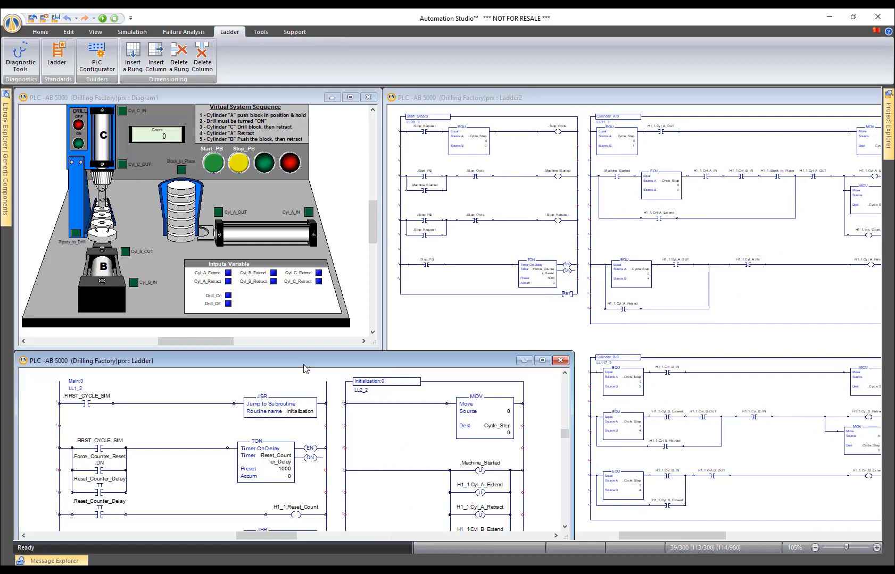
left_click(103, 18)
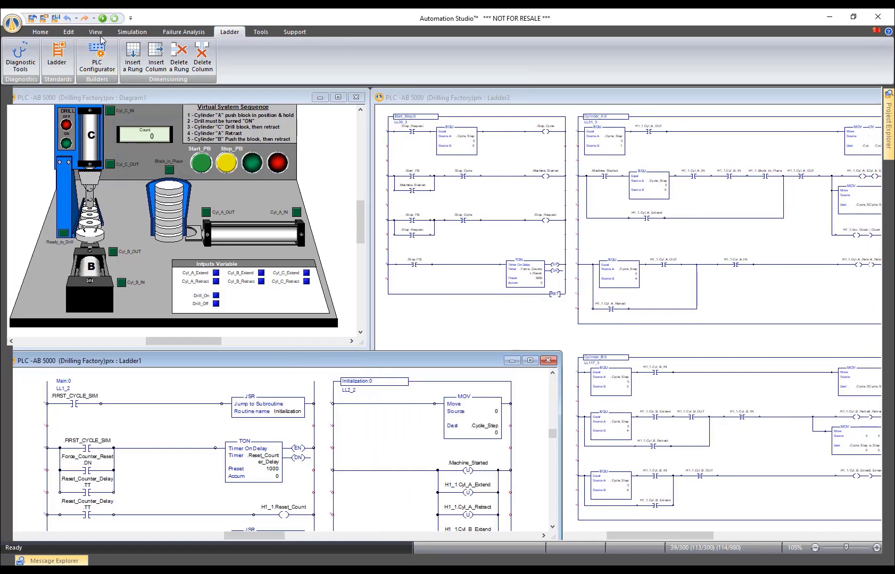
left_click(202, 166)
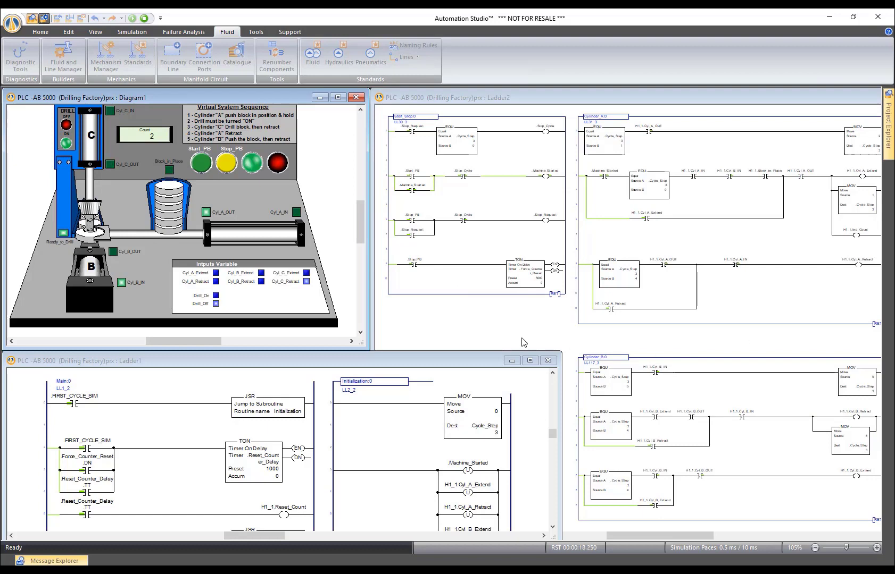
Examine the live Start_Stop and Cylinder_A rungs in Ladder2 during the drilling cycle, and stop the simulation
left_click(466, 100)
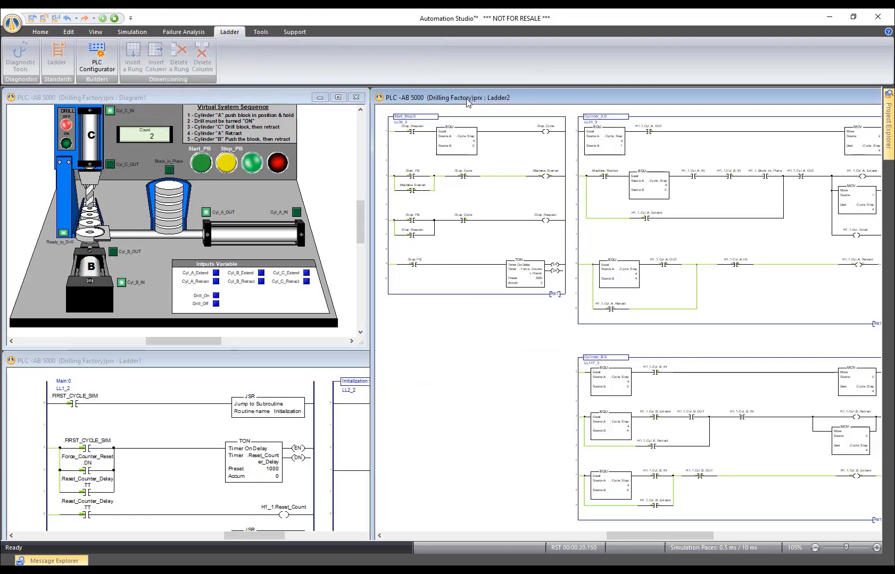
left_click_drag(610, 297, 502, 237)
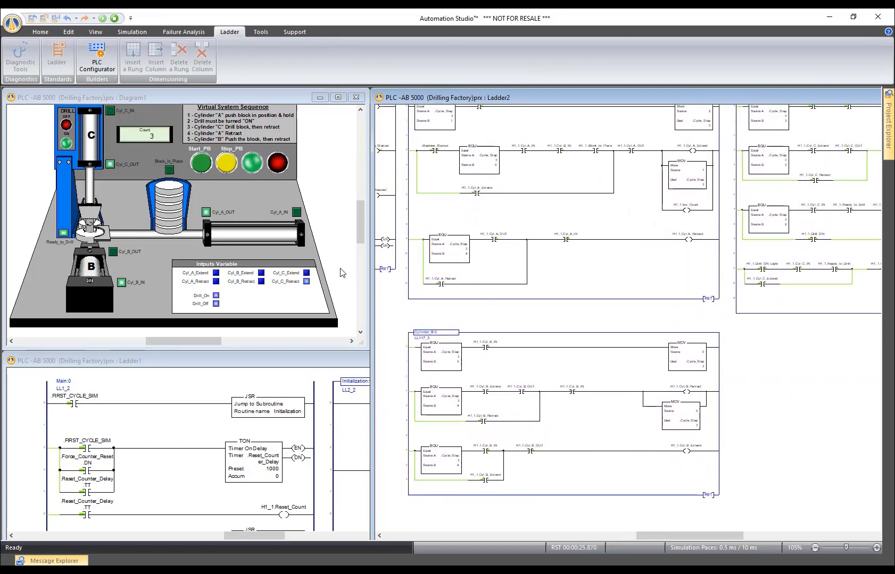
left_click_drag(451, 250, 611, 273)
scroll(460, 156, "up", 5)
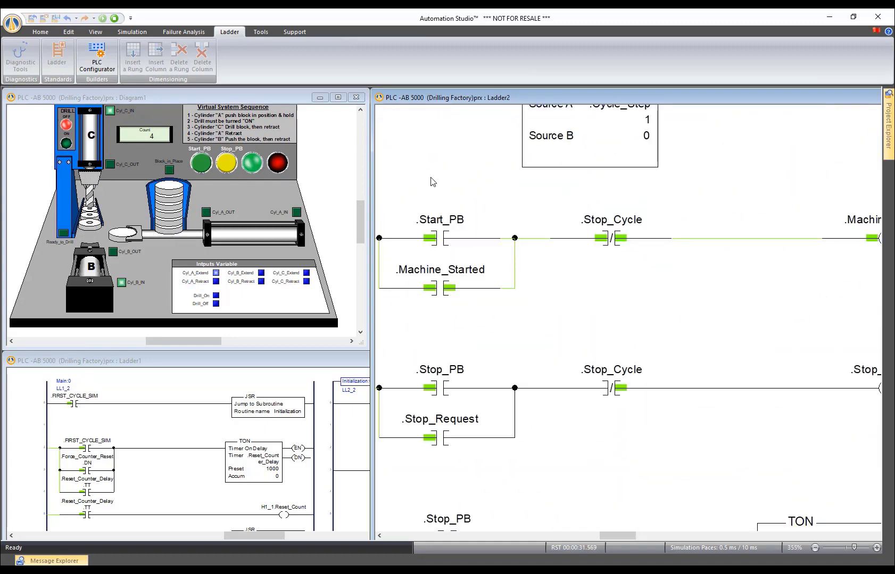
left_click_drag(426, 155, 434, 186)
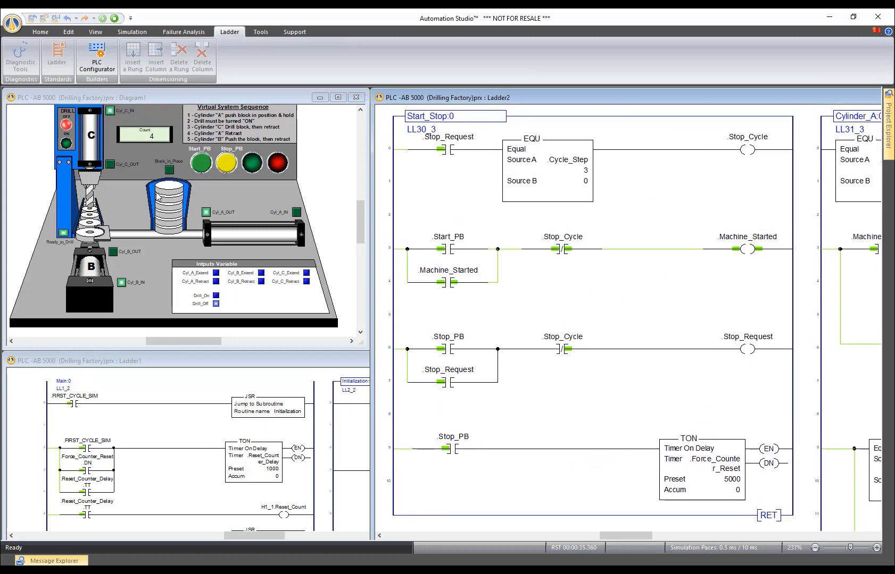
left_click_drag(689, 303, 352, 272)
left_click_drag(619, 285, 575, 294)
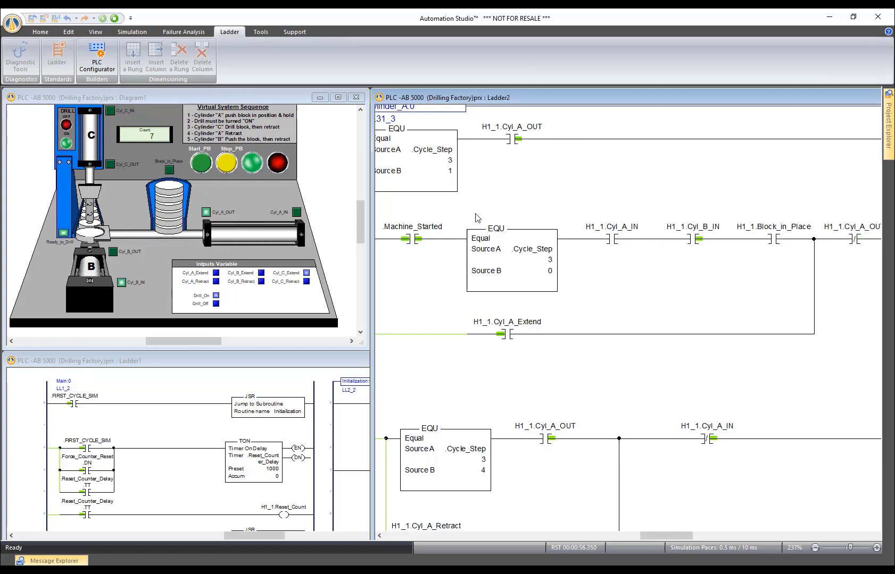
left_click(114, 19)
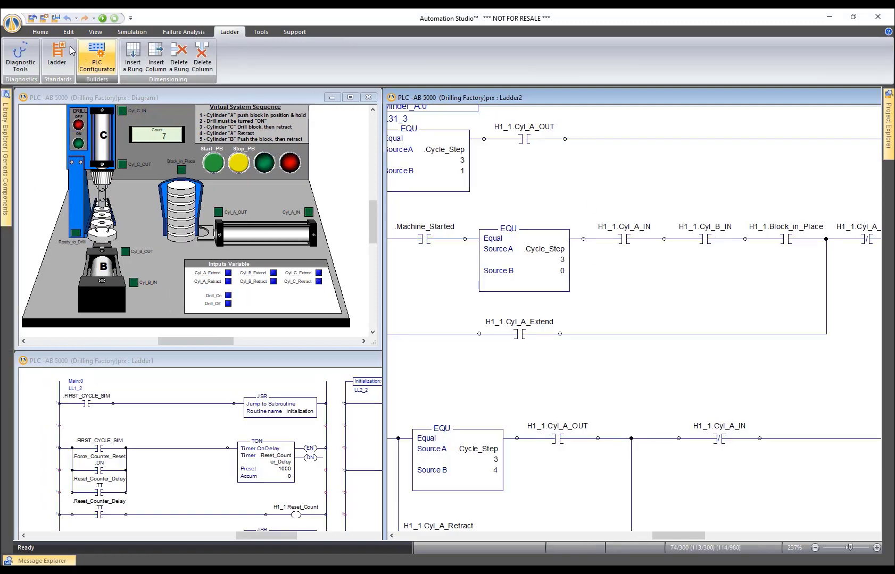
Open the project "PLC -AB 500 (Drilling Factory)prx.prx" without saving the AB 5000 drilling factory project
left_click(33, 19)
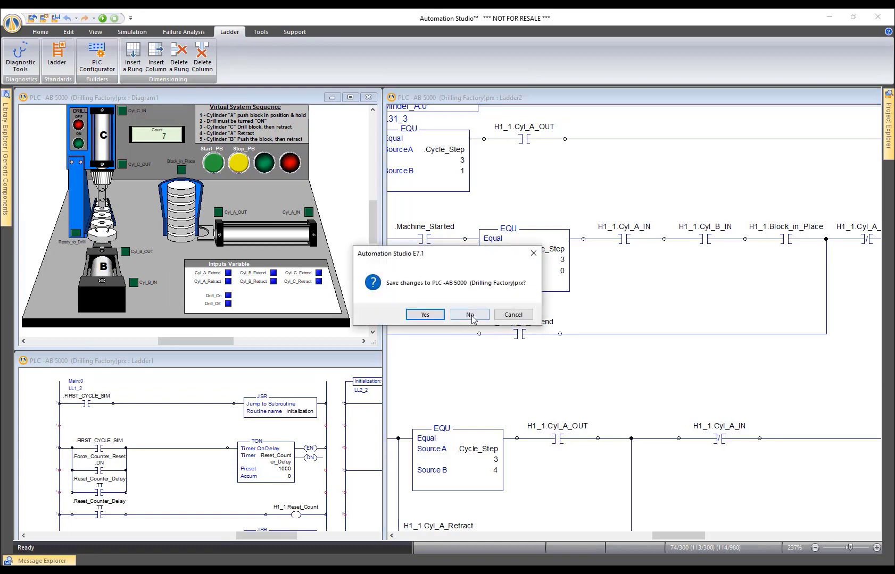
left_click(471, 317)
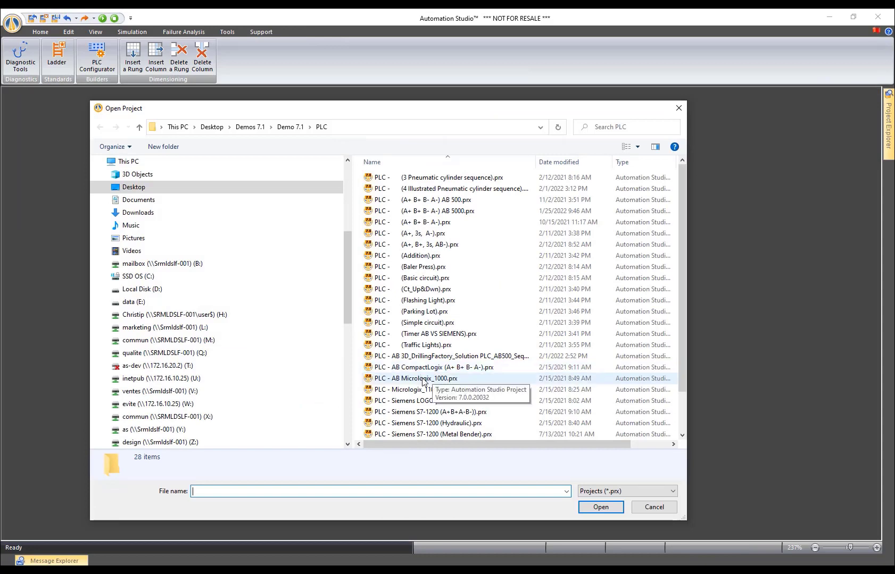
scroll(420, 388, "down", 2)
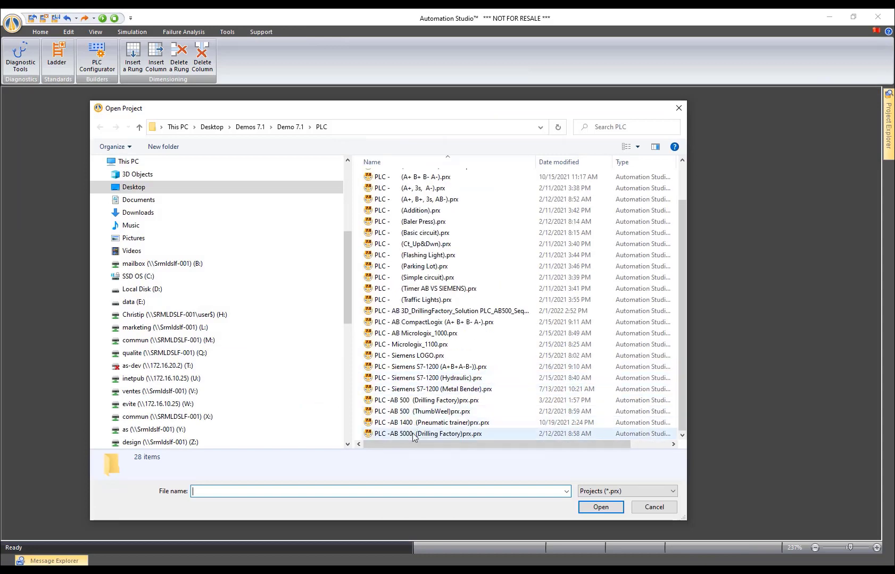
left_click(407, 402)
double_click(406, 400)
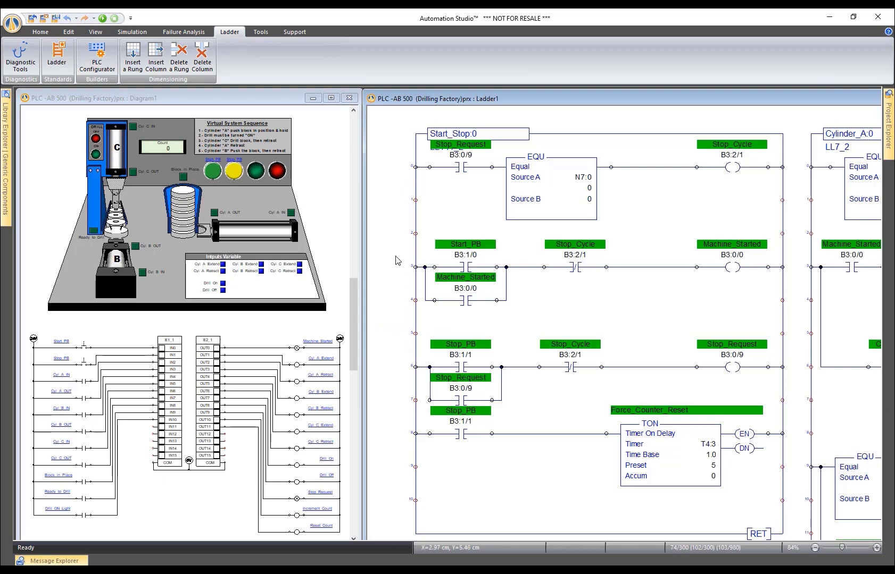
Inspect the addresses and alias labels on the Start_Stop and Cylinder_A rungs of the AB 500 ladder
scroll(392, 257, "down", 3)
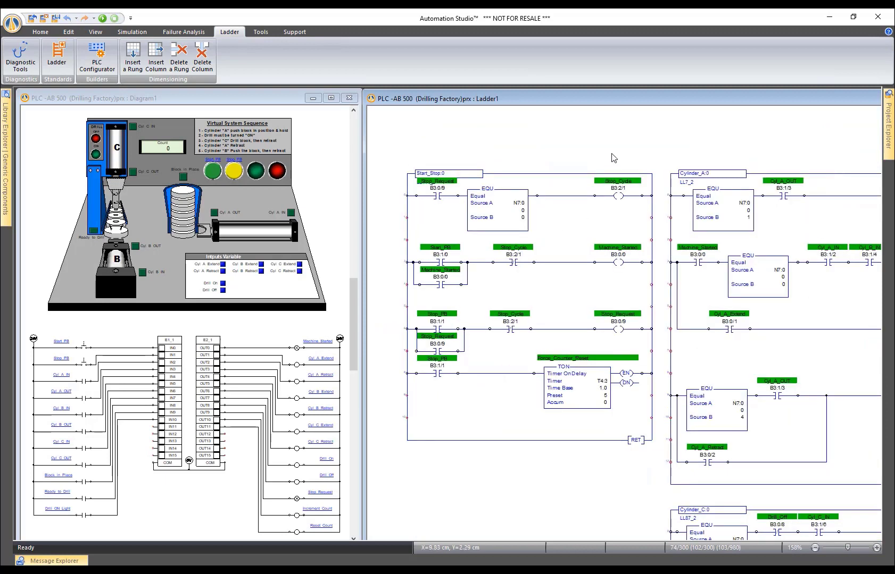
scroll(713, 258, "right", 5)
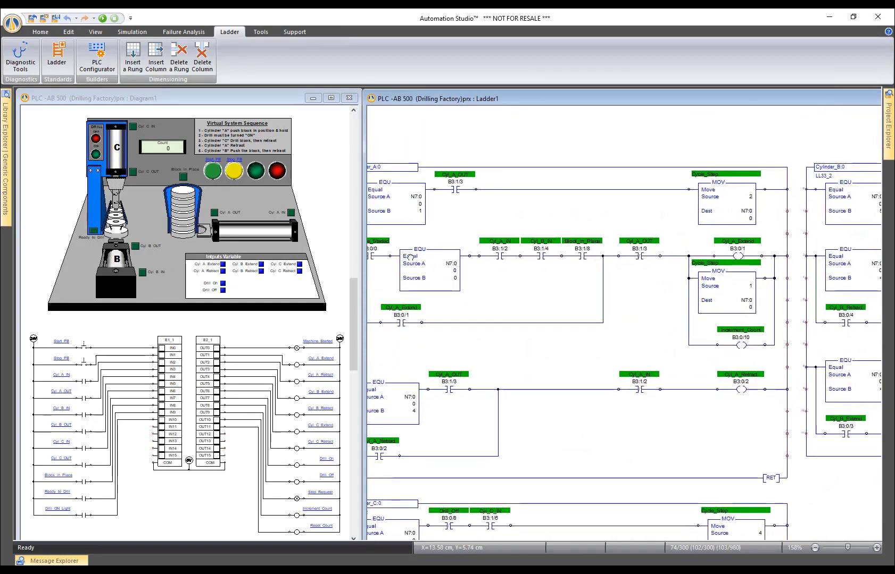
scroll(551, 296, "up", 5)
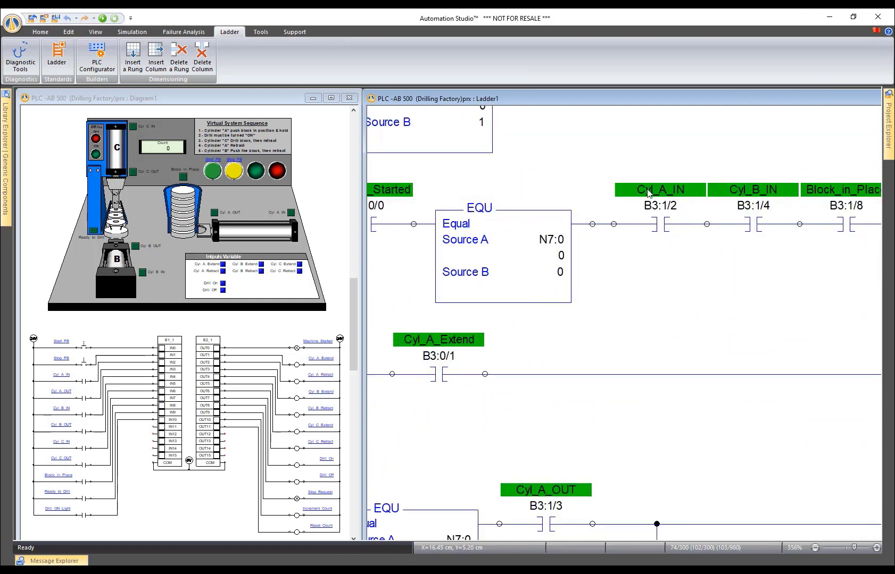
scroll(661, 226, "down", 3)
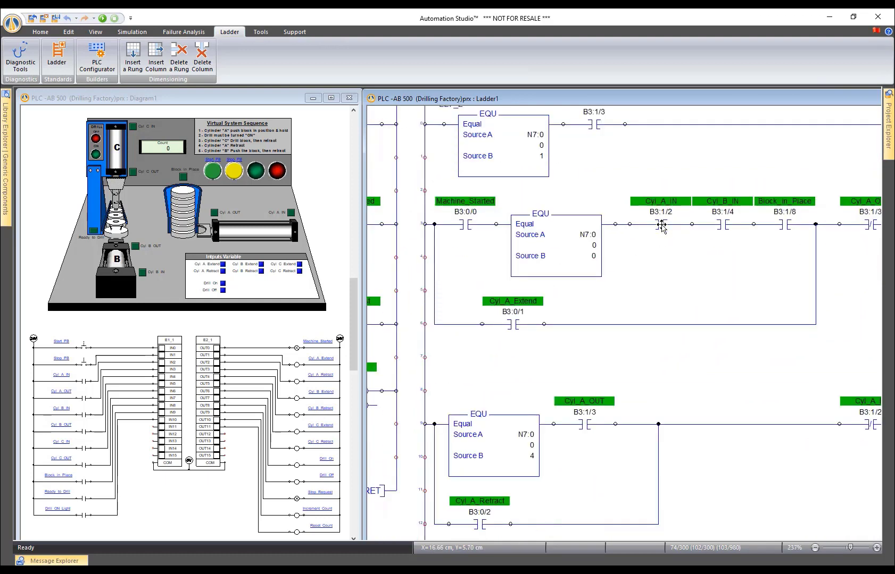
left_click_drag(583, 282, 750, 286)
left_click_drag(479, 242, 665, 278)
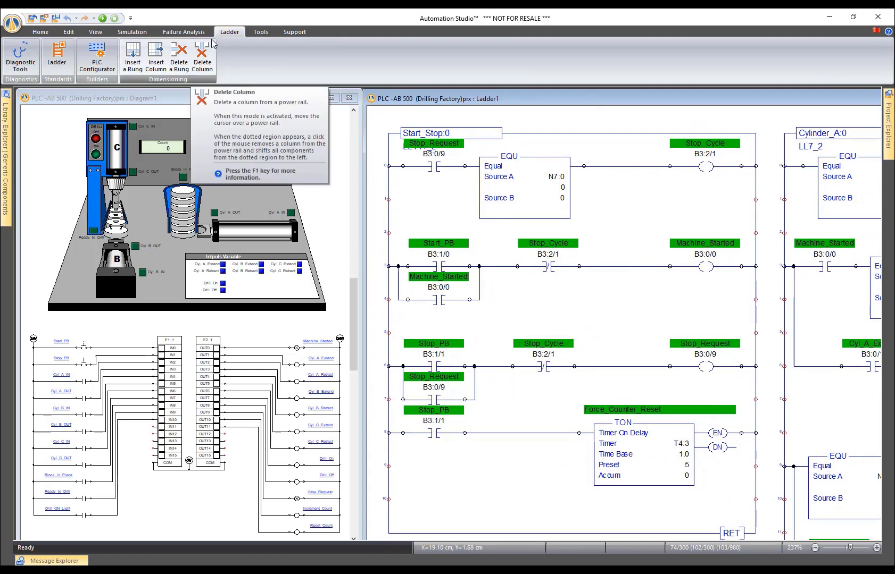
Open the project's ladder diagram standards, review the LSIS standard, and select AB500 with its operand colour settings in view
left_click(62, 58)
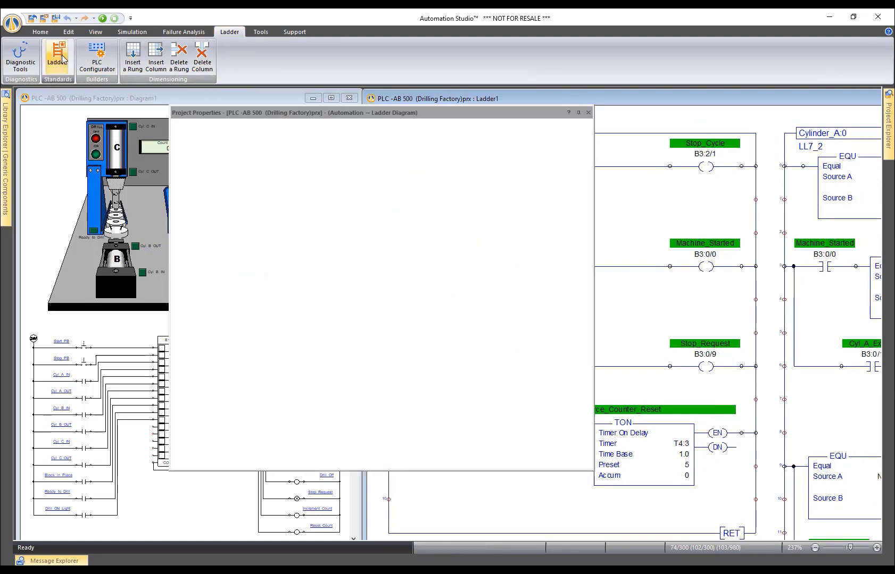
scroll(453, 443, "down", 5)
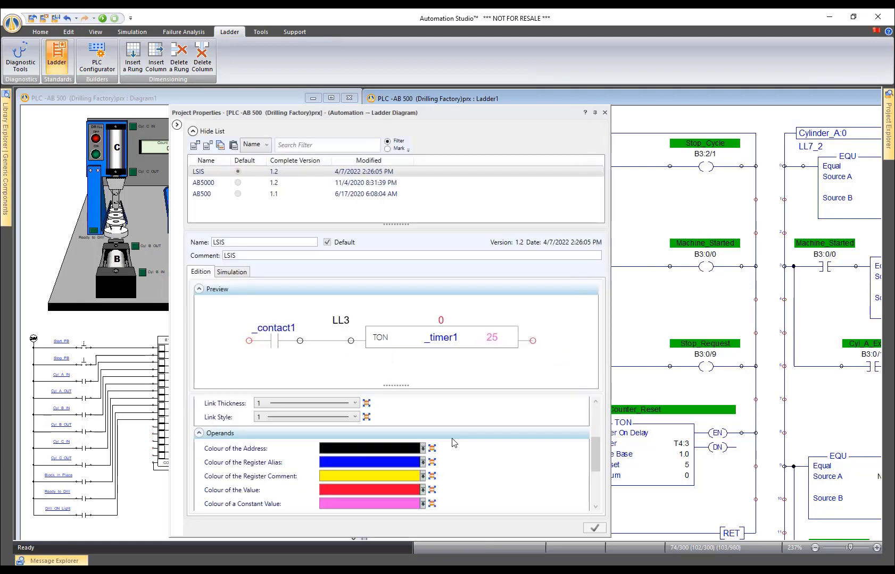
scroll(452, 443, "up", 2)
scroll(452, 443, "up", 3)
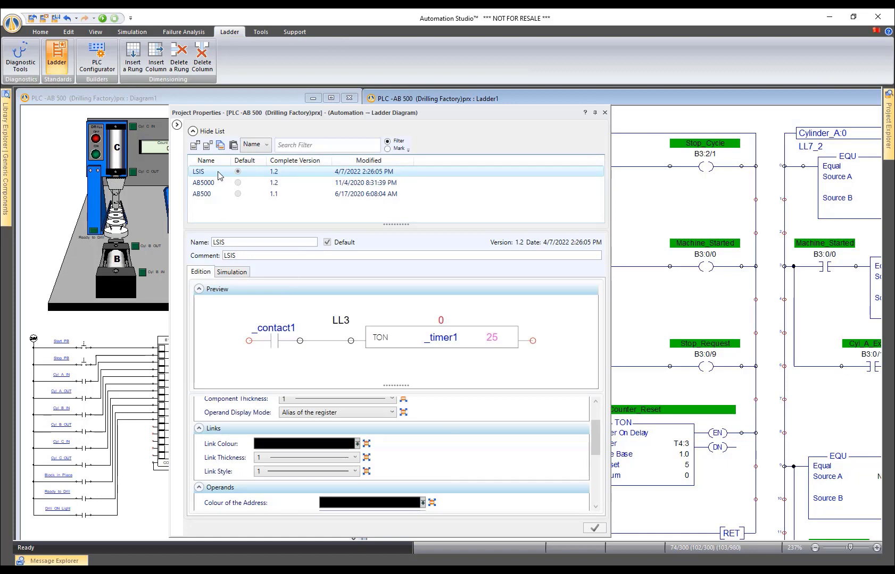
left_click(222, 198)
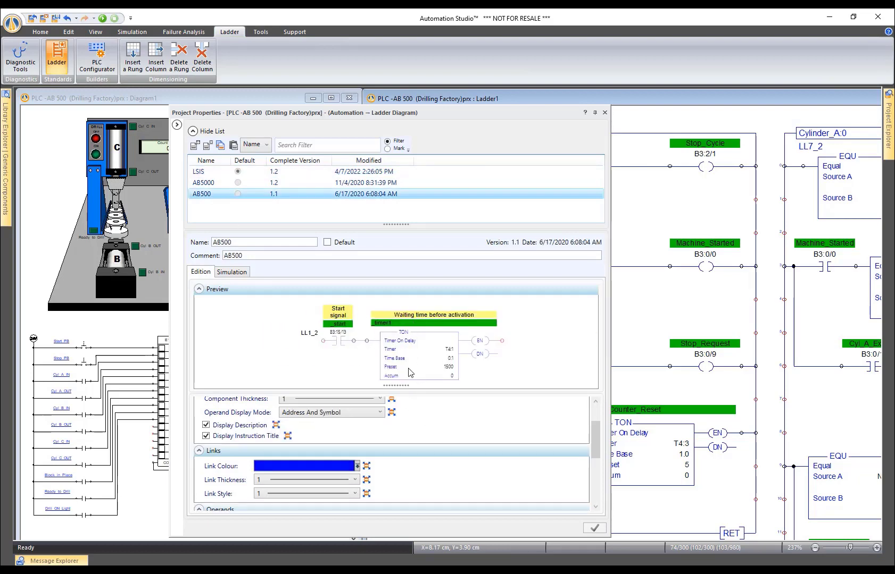
scroll(410, 429, "down", 5)
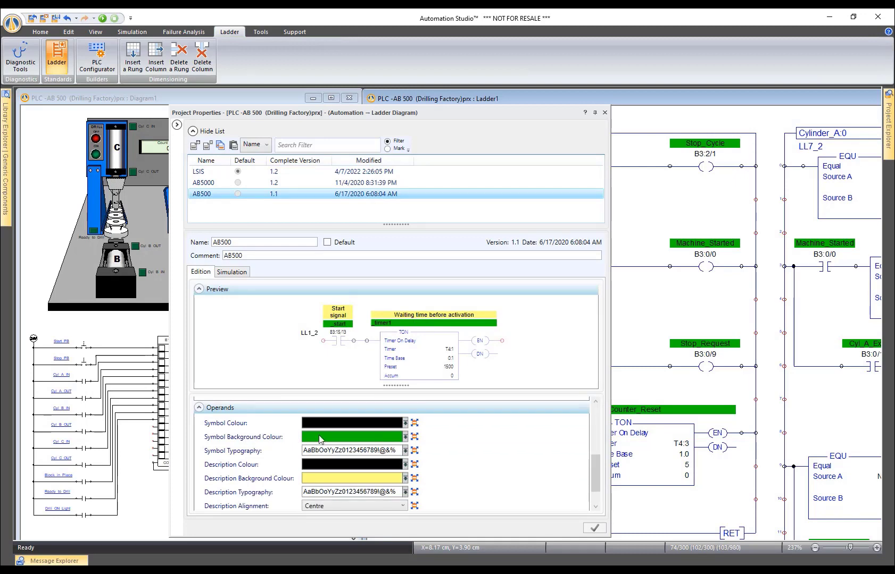
Set the AB500 standard's symbol background colour to yellow and save the change to the documents using it
left_click(405, 437)
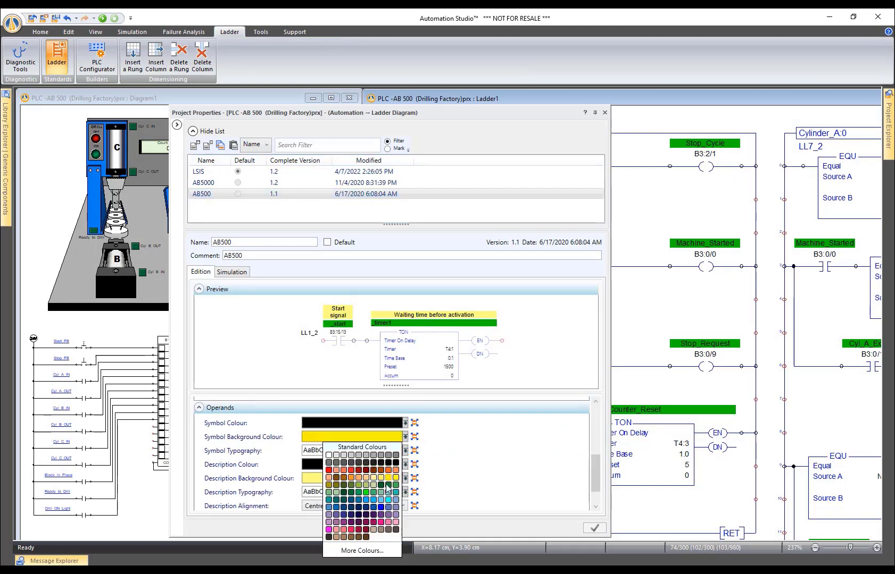
left_click(395, 482)
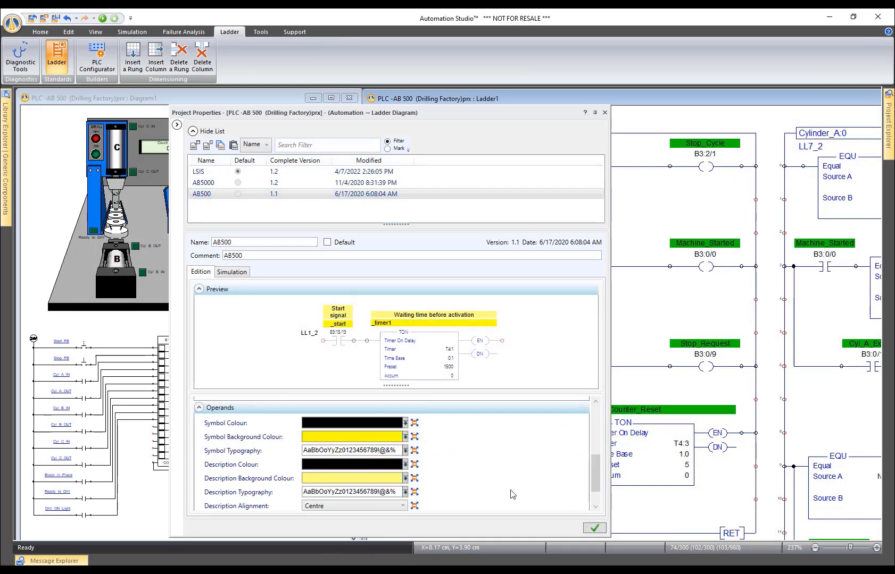
left_click(594, 528)
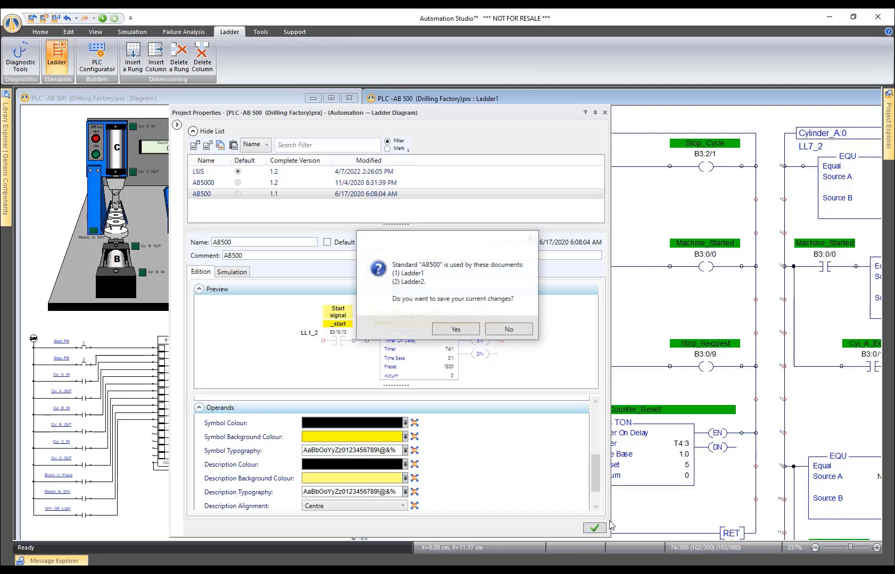
left_click(455, 330)
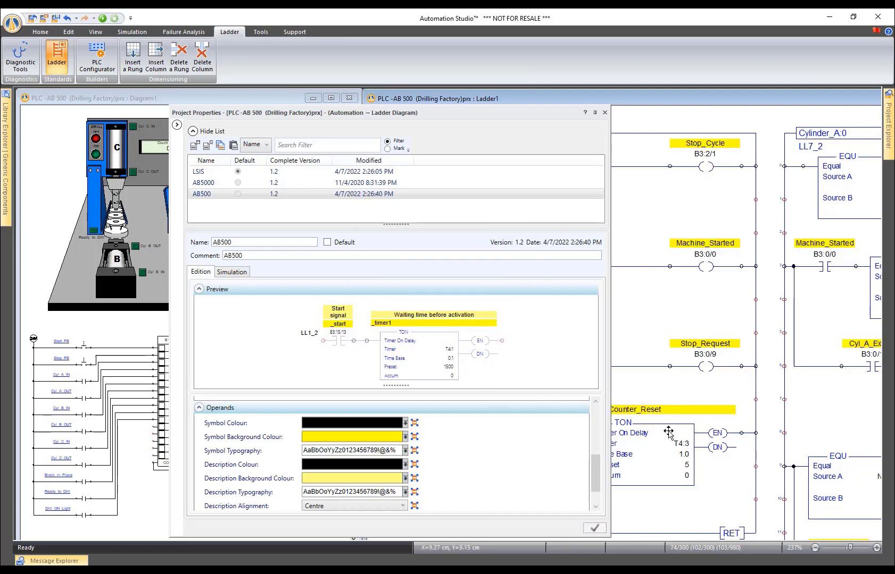
Set the AB500 standard's symbol background colour to bright green, save the change, and close the project properties
left_click(405, 437)
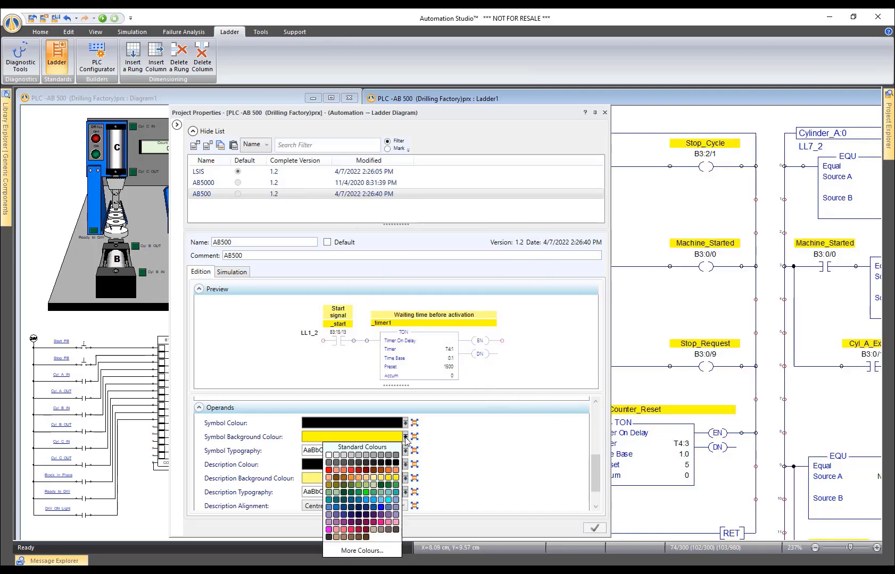
left_click(365, 496)
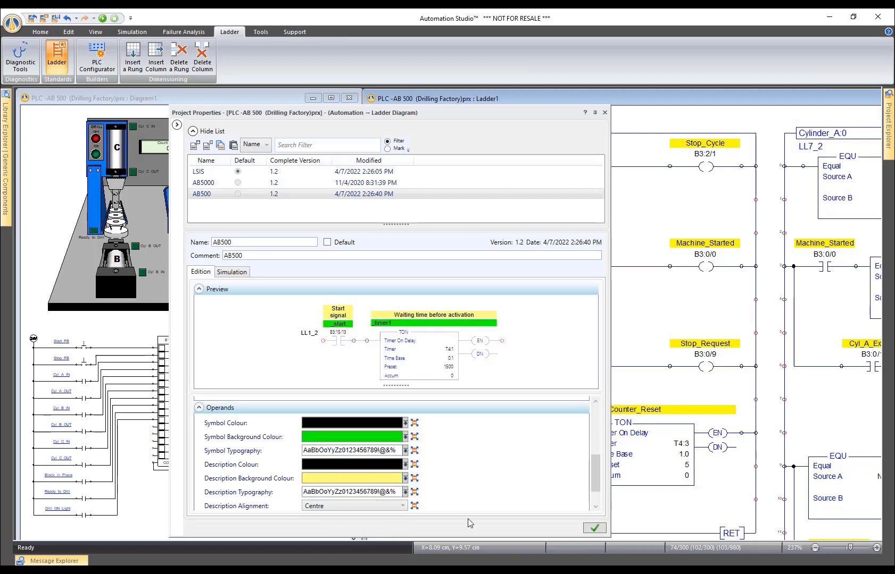
left_click(594, 528)
left_click(455, 328)
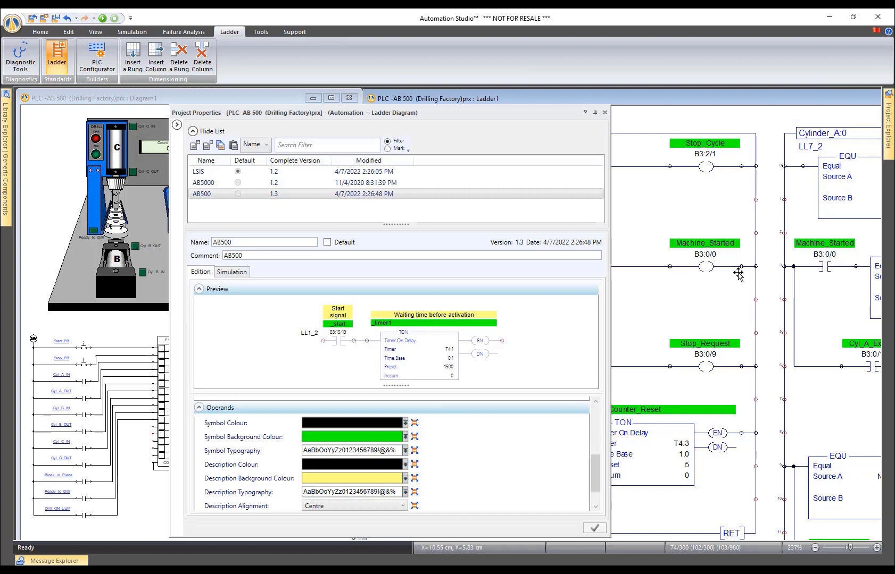
left_click(604, 112)
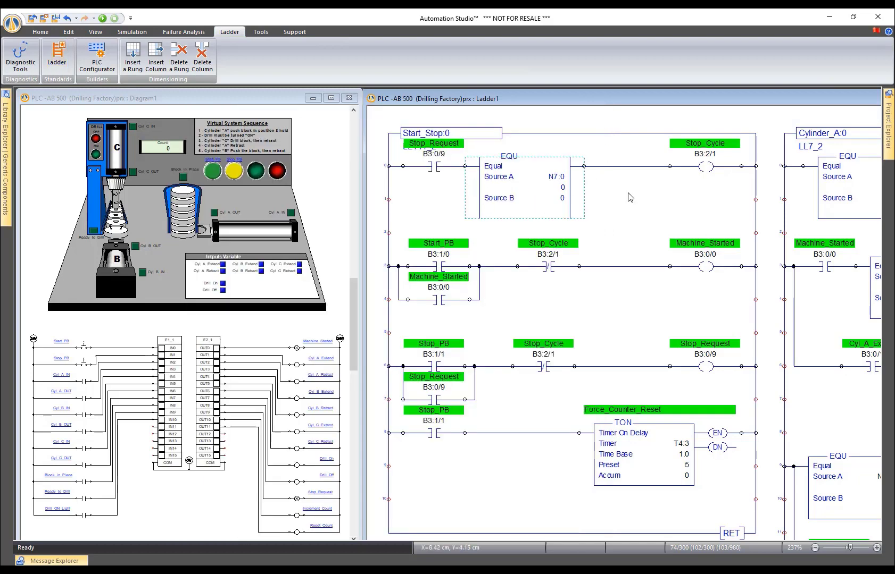
Set the Additional Component Width of the Stop_Request contact before the EQU block to 1 and reposition it on its rung
double_click(435, 167)
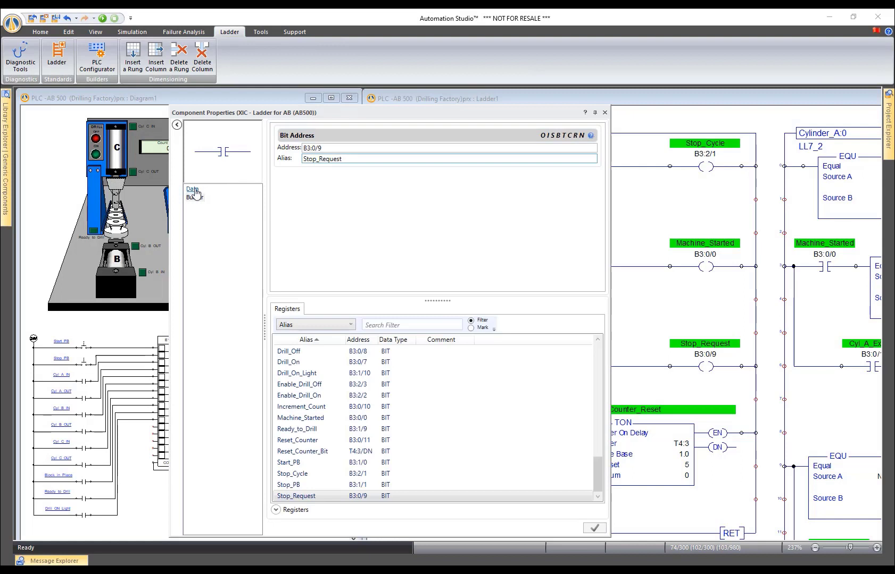
left_click(194, 190)
left_click(524, 279)
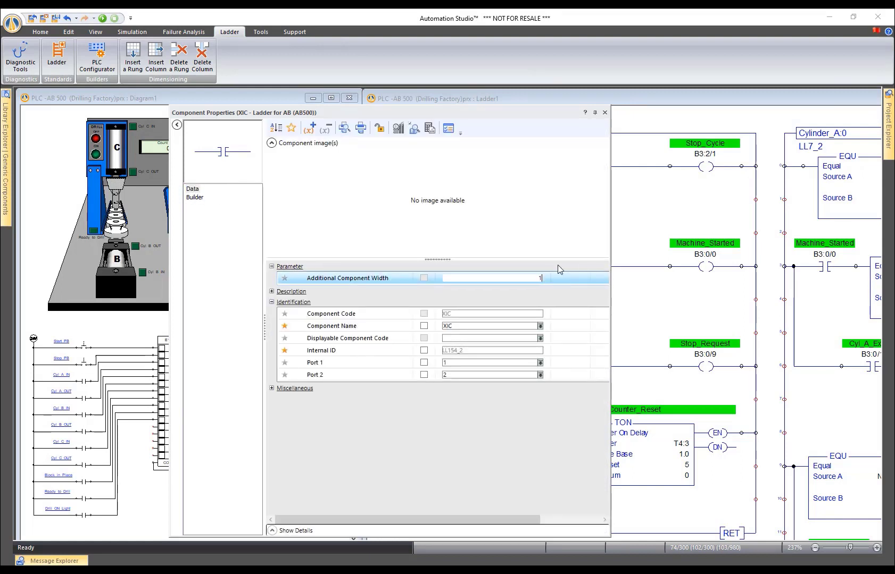
key("Tab")
left_click(604, 112)
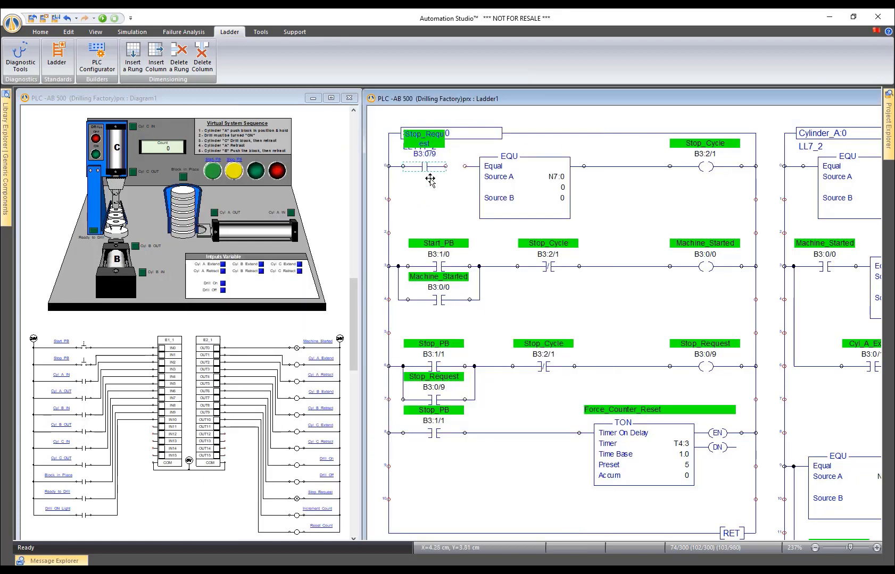
mouse_move(420, 168)
left_mouse_down()
mouse_move(451, 177)
mouse_move(427, 167)
left_mouse_up()
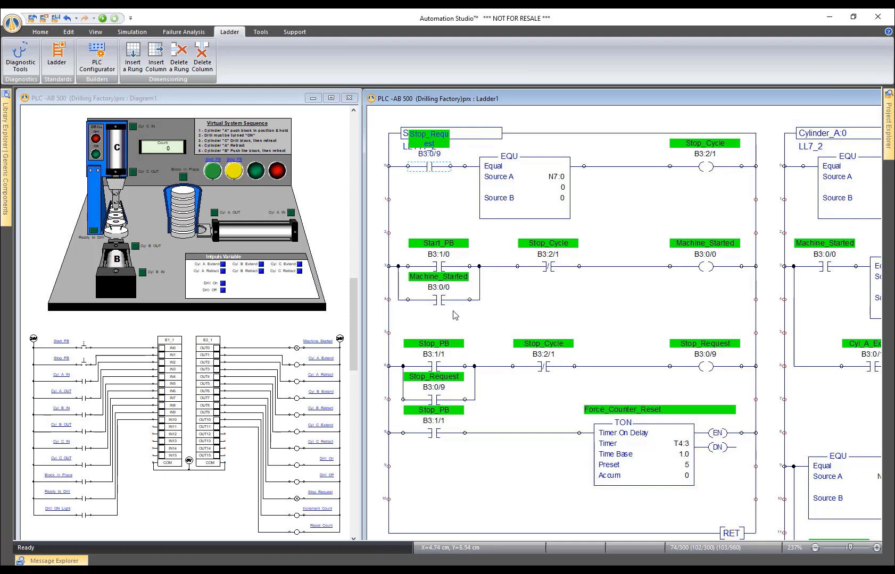
Start simulating the AB 500 drilling factory project and actuate the green Start_PB button on the virtual system panel
scroll(414, 152, "up", 3)
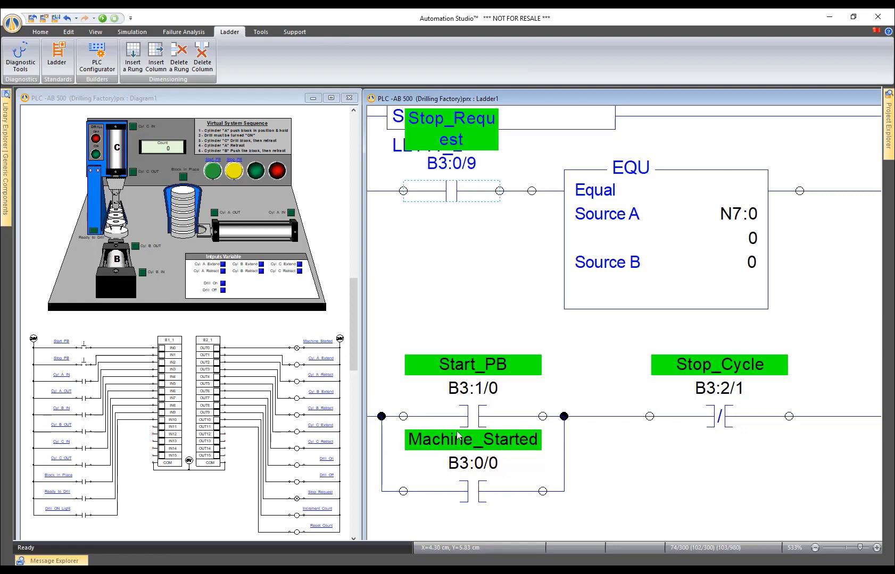
scroll(457, 434, "down", 4)
left_click_drag(593, 292, 556, 138)
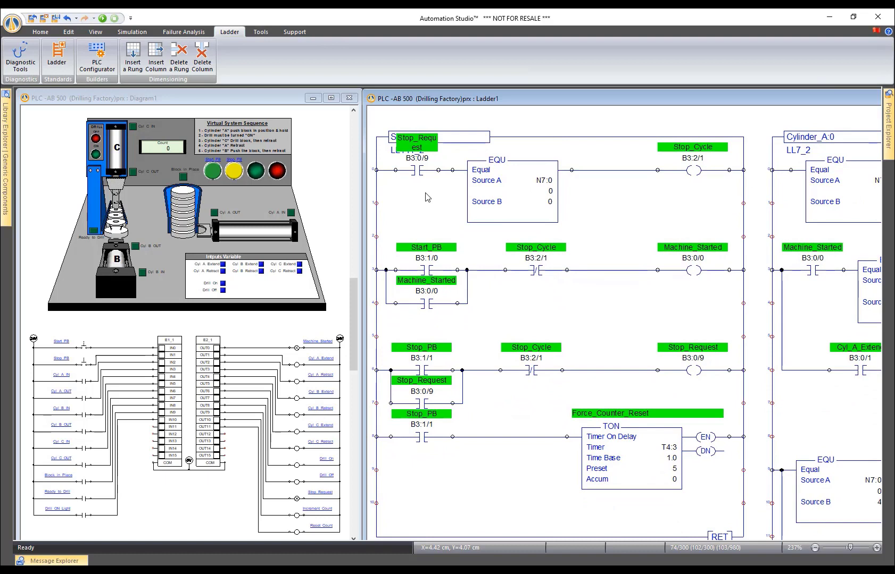
left_click(102, 19)
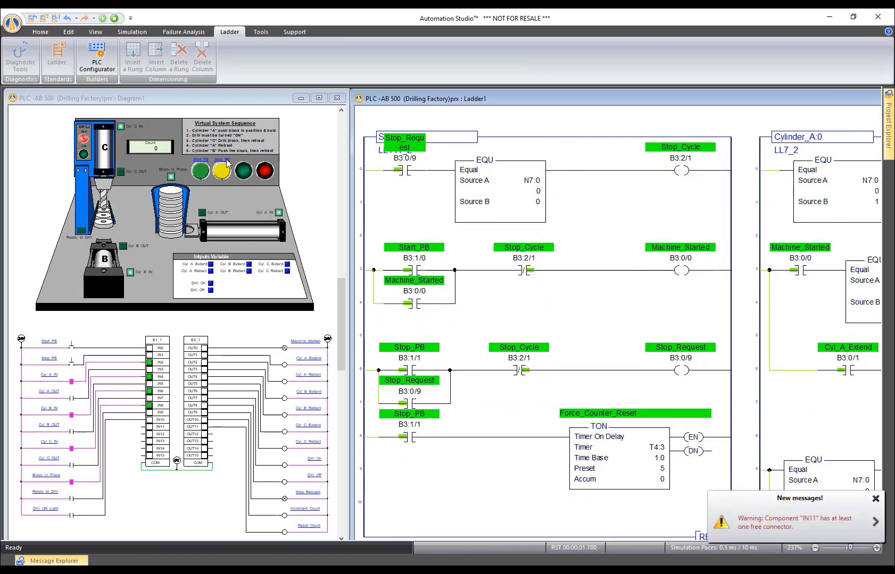
left_click(200, 172)
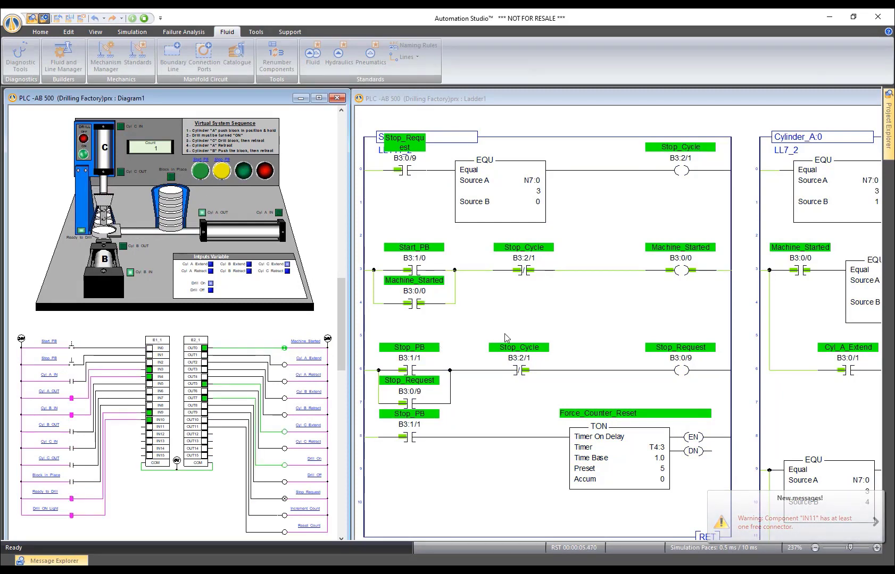
Examine the live Cylinder_A and Cylinder_C rungs in Ladder1 during the drilling cycle, and stop the simulation
scroll(513, 331, "down", 3)
left_click(664, 169)
left_click_drag(664, 169, 407, 110)
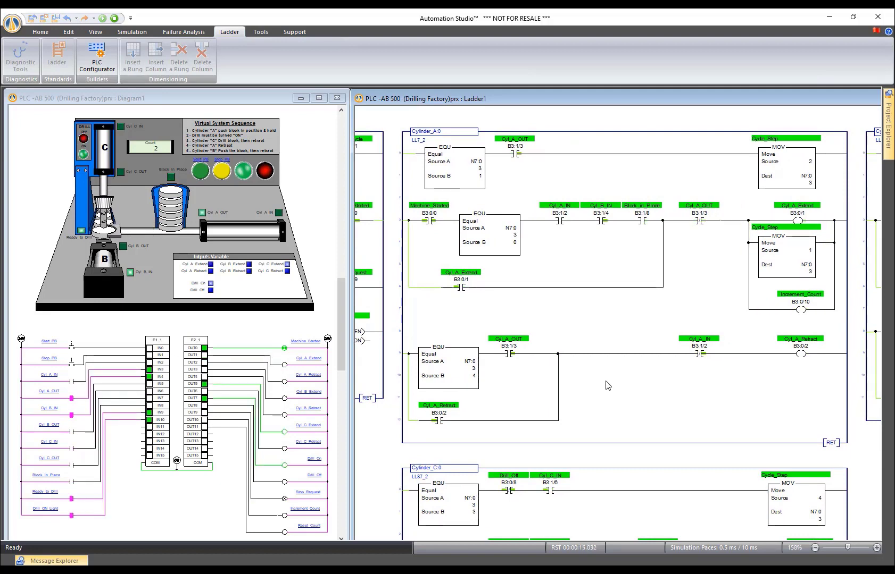
scroll(608, 386, "down", 1)
left_click_drag(459, 189, 549, 99)
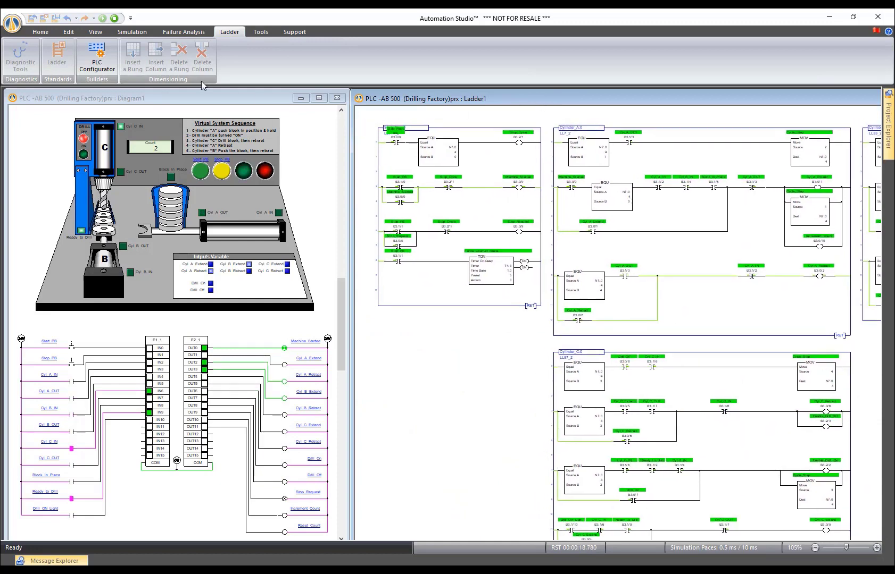
left_click(115, 19)
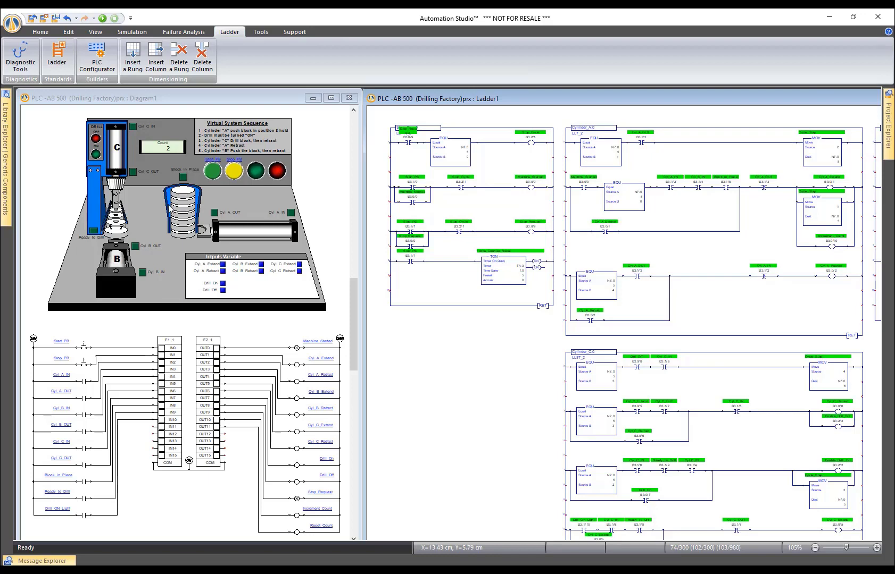
Add a blank standard diagram based on the Default template to the AB 500 project
left_click(41, 32)
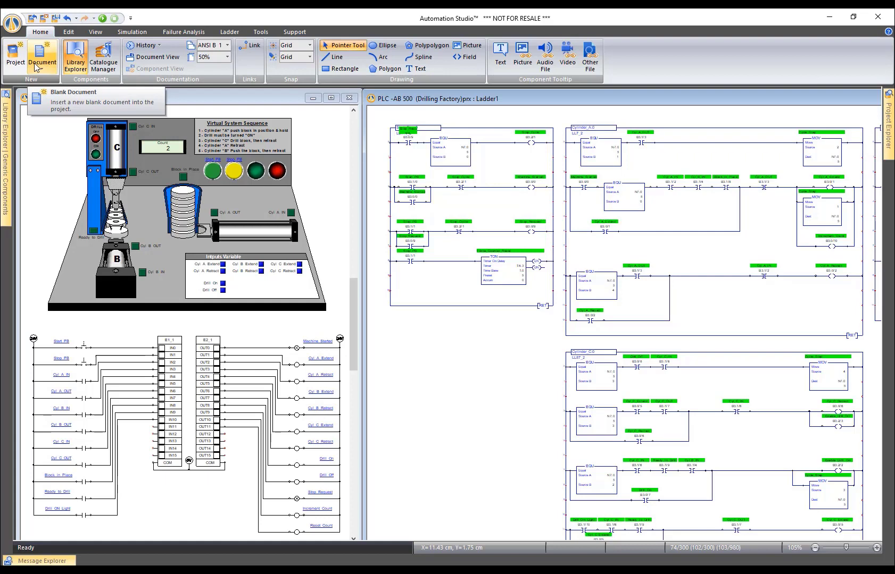
left_click(35, 67)
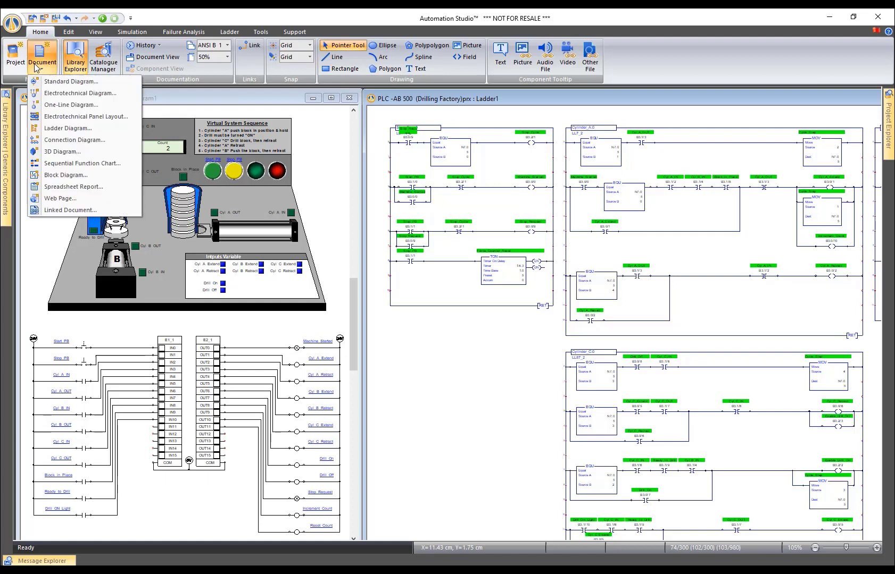
left_click(57, 82)
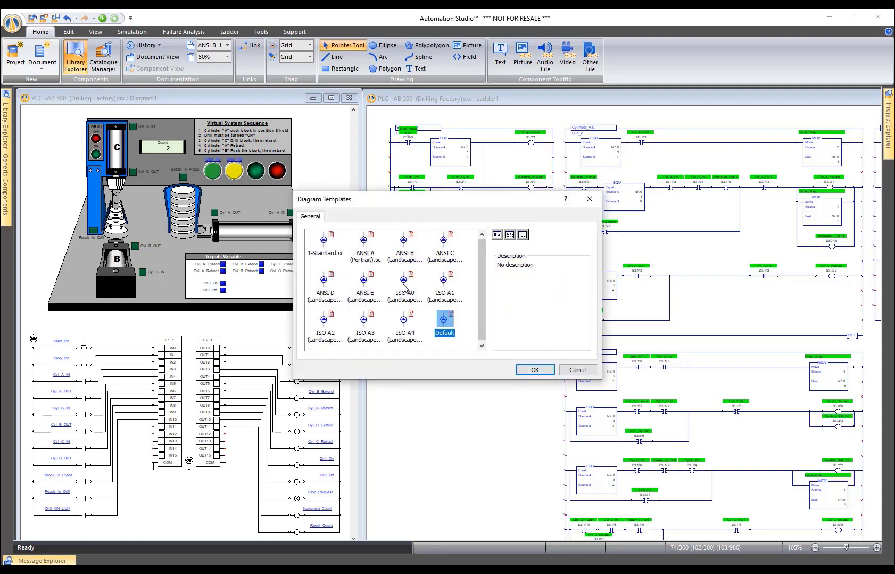
left_click(534, 369)
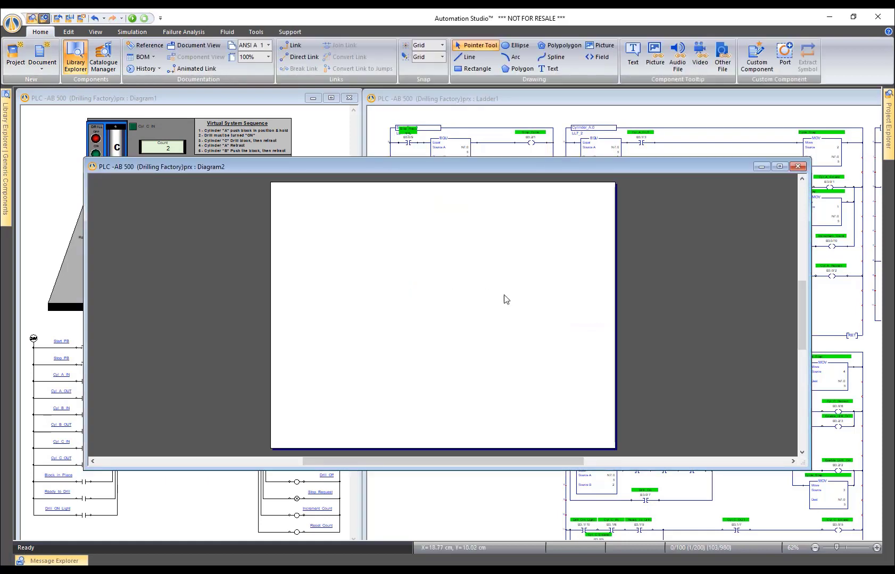
Create a new project from the "1-Standard Imperial.pj" template without saving the AB 500 drilling factory project
left_click(18, 58)
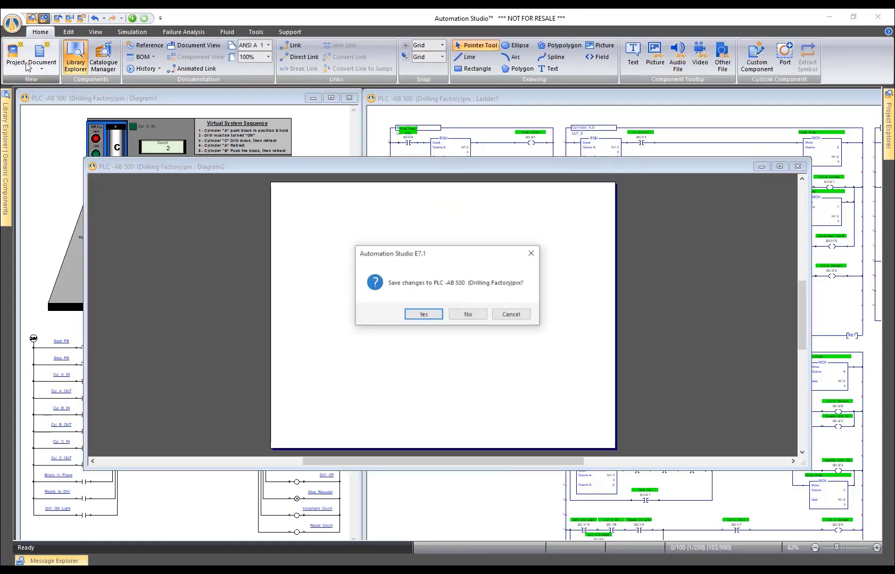
left_click(485, 314)
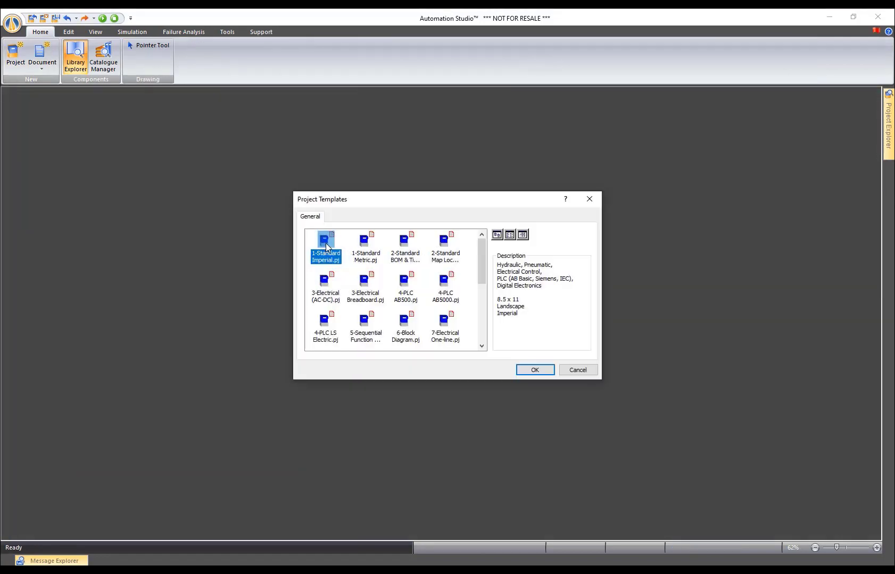
double_click(326, 246)
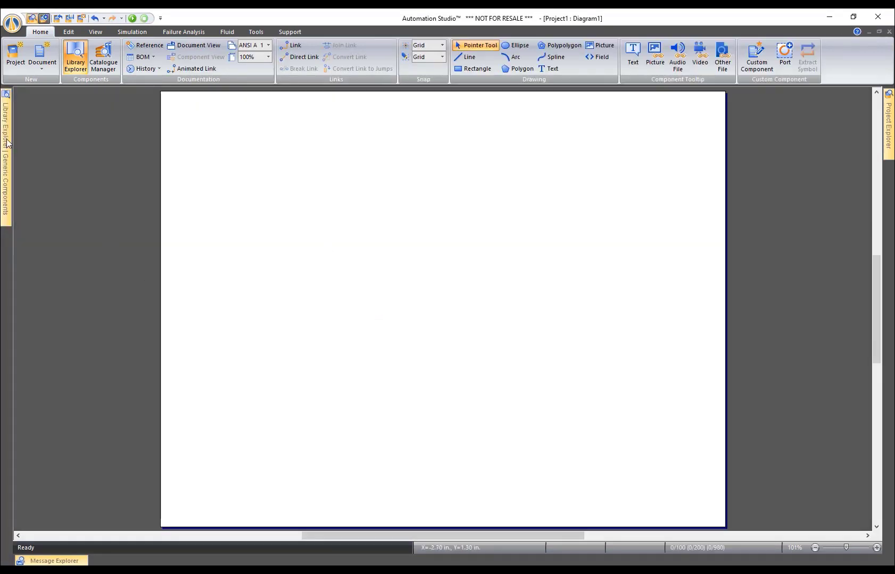
Pin the component library open beside the blank diagram and display the Electrical Control (JIC Standard) components
left_click(7, 143)
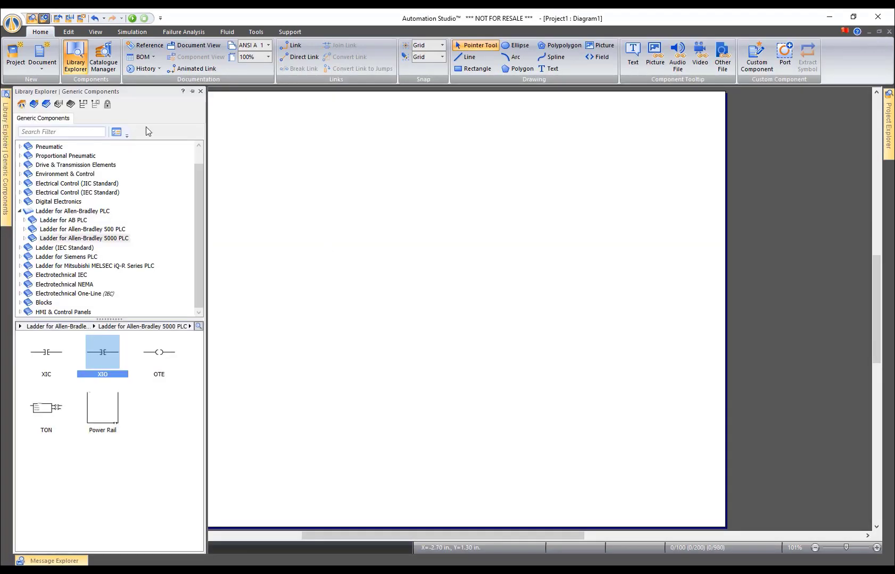
left_click(192, 92)
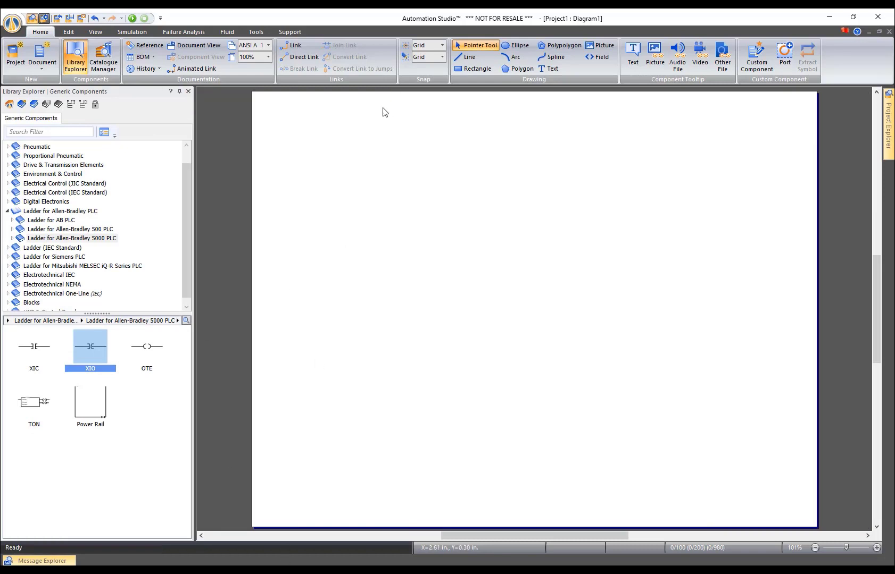
scroll(331, 126, "up", 2)
left_click_drag(281, 122, 271, 140)
left_click(8, 211)
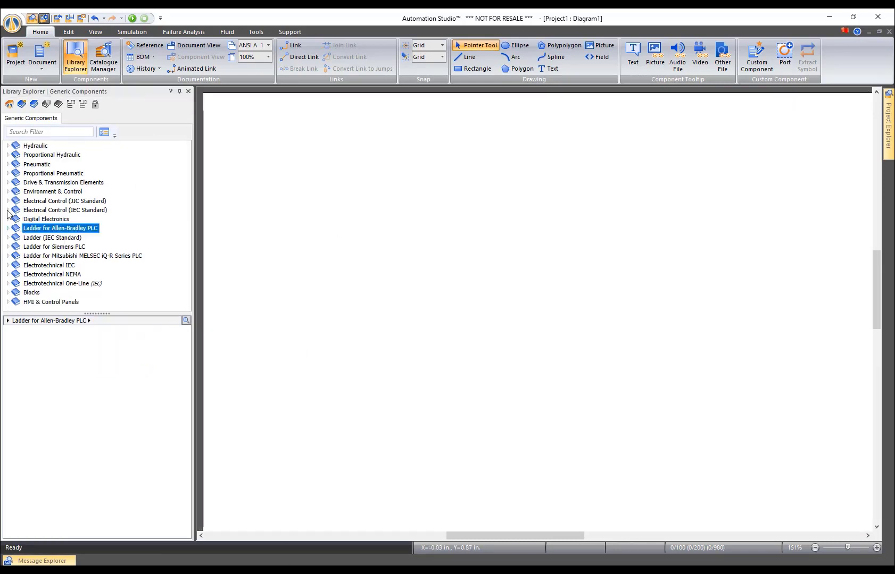
left_click(38, 205)
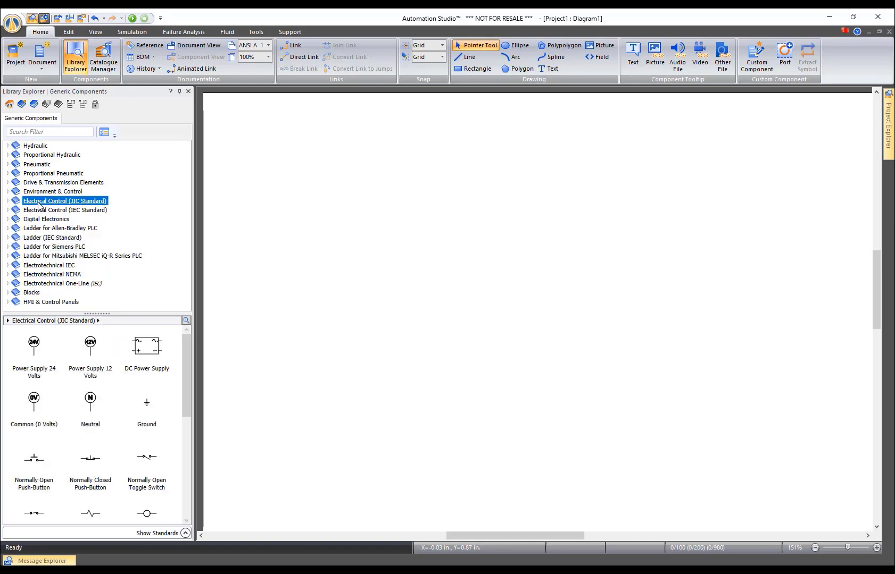
Look at the PLC Cards in the Electrical Control (JIC Standard) components, and collapse that category
left_click(7, 201)
left_click(40, 275)
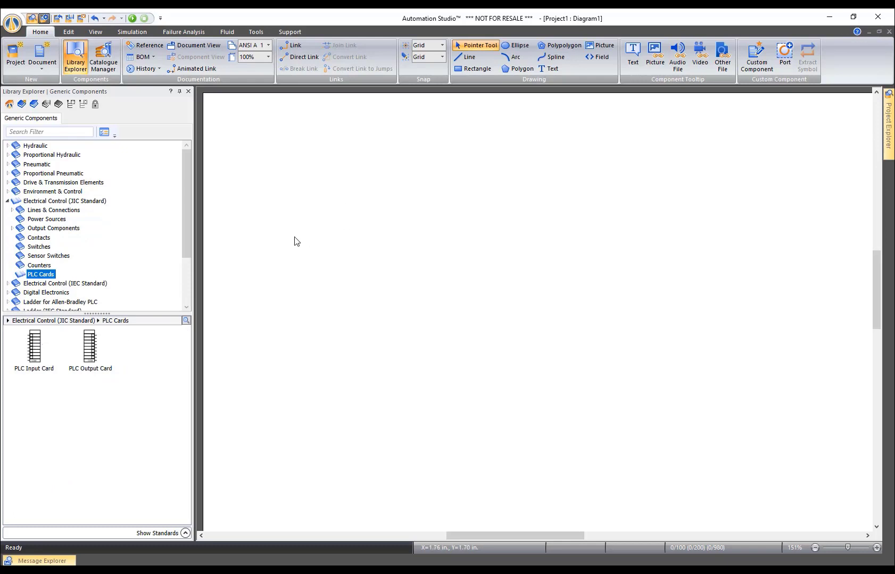
left_click(8, 201)
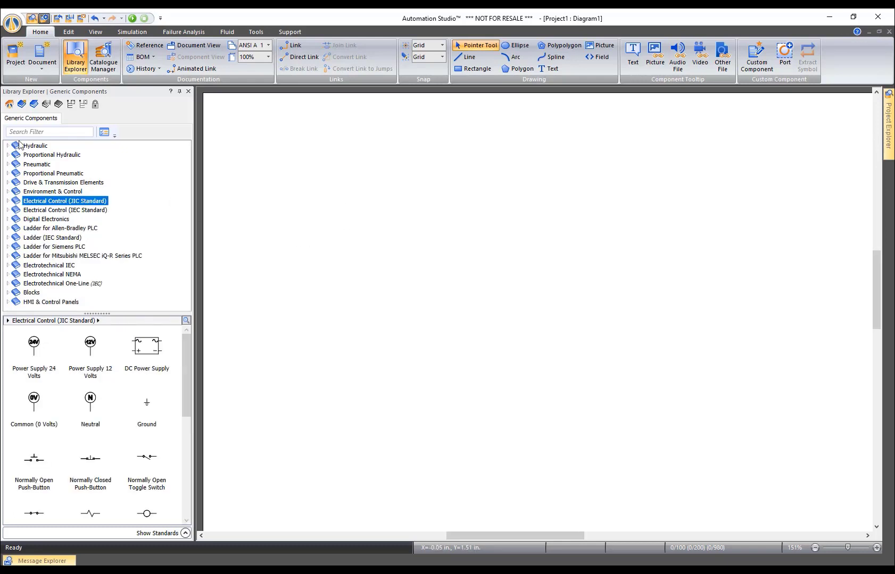
Open the "PLC - Illustrated PLCs" component library
left_click(10, 105)
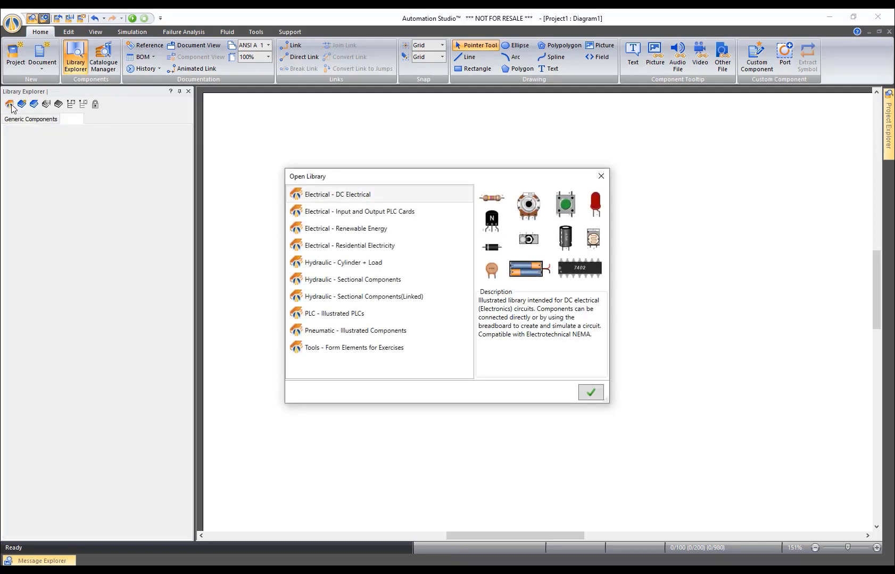
left_click(353, 318)
left_click(589, 393)
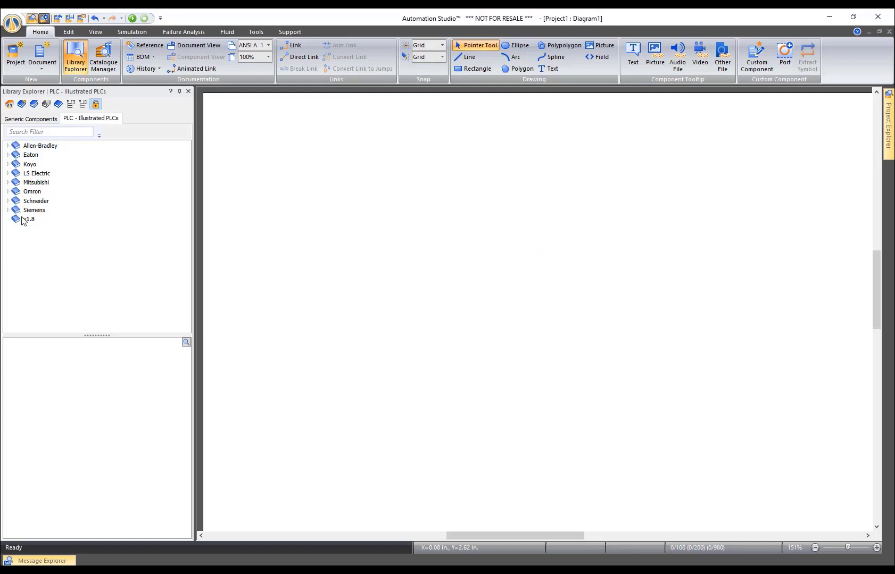
Browse the illustrated PLC manufacturers and place the Koyo_C0-10DRE-D_EH_PLC_V1 for standard diagrams on the blank diagram
double_click(33, 210)
left_click(50, 219)
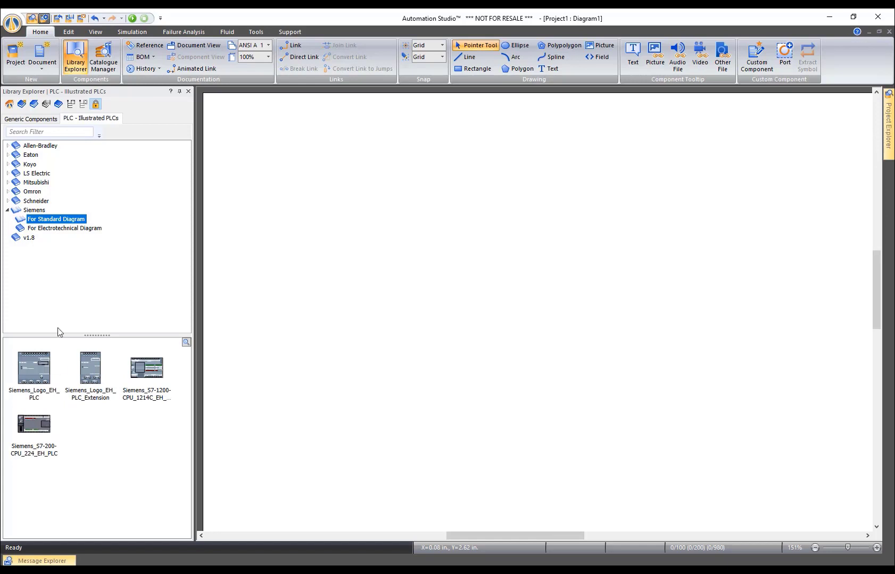
double_click(37, 201)
double_click(41, 192)
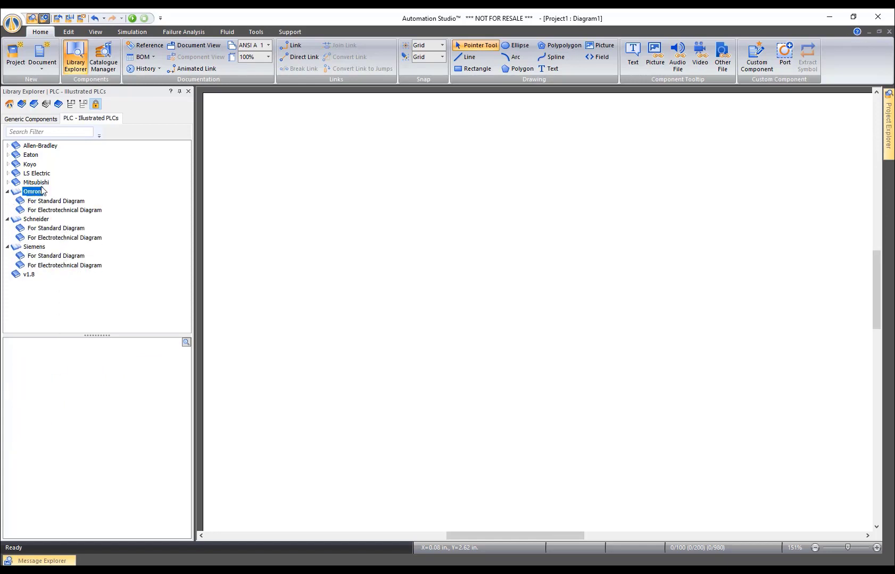
double_click(29, 164)
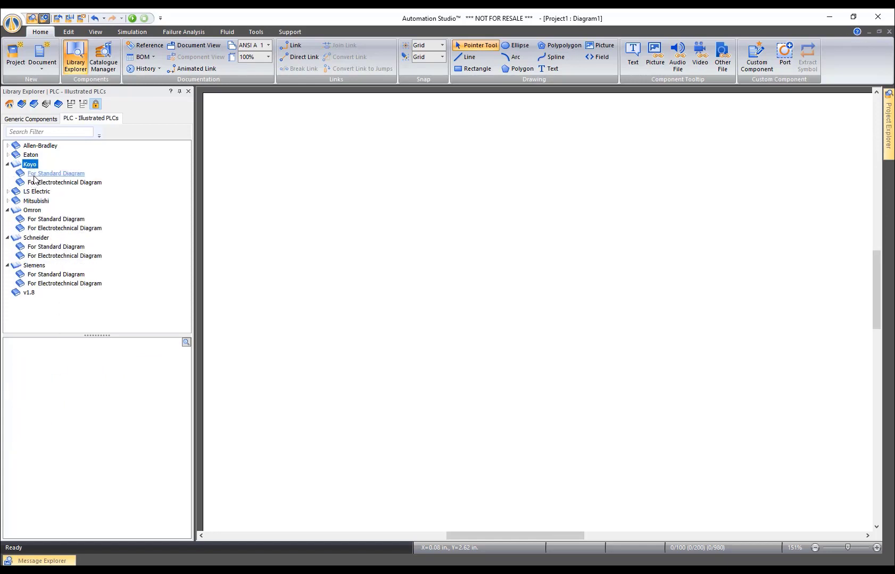
left_click(35, 174)
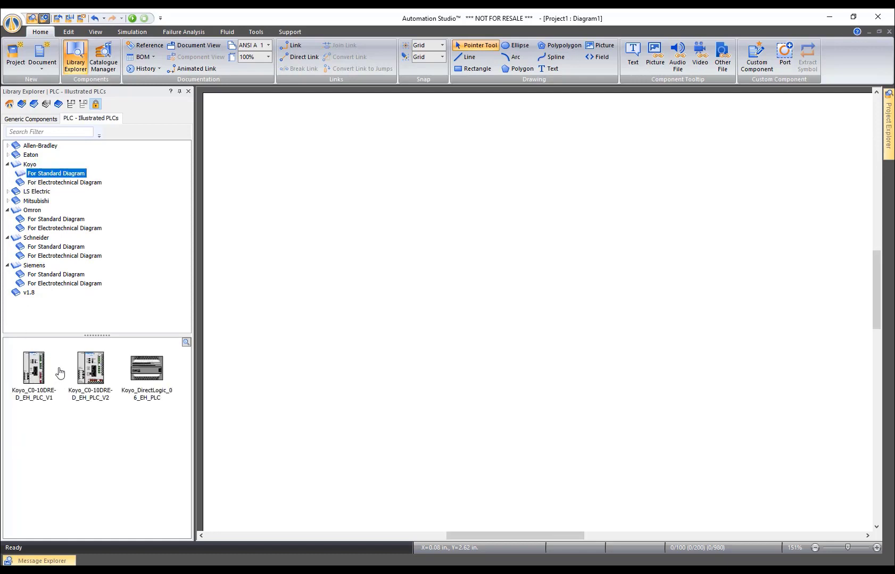
left_click_drag(32, 367, 377, 167)
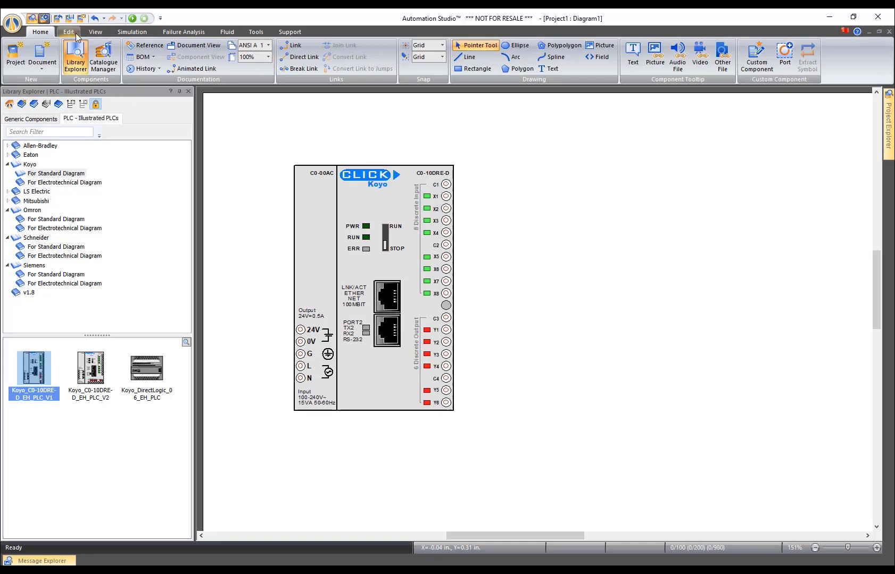
Add a ladder diagram to the project based on the AB5000.lad template
left_click(44, 63)
left_click(71, 129)
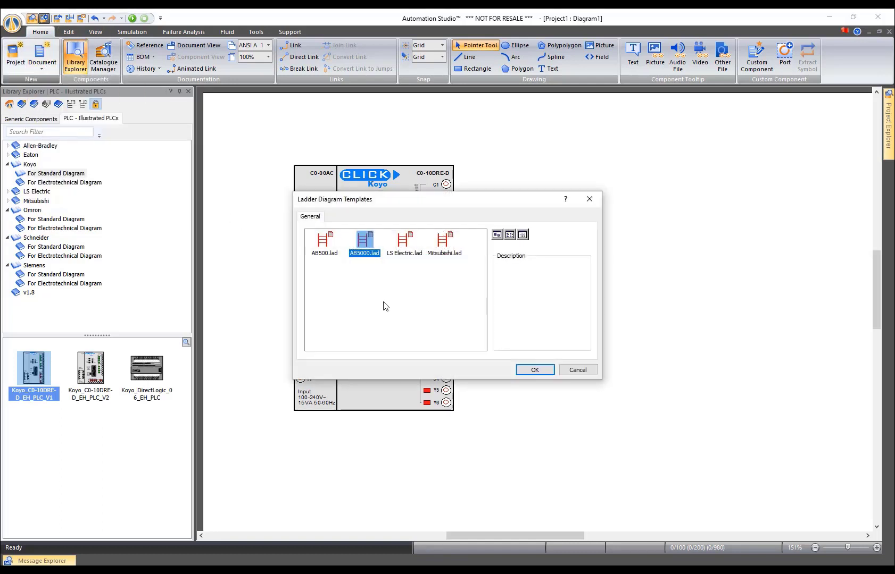
double_click(364, 242)
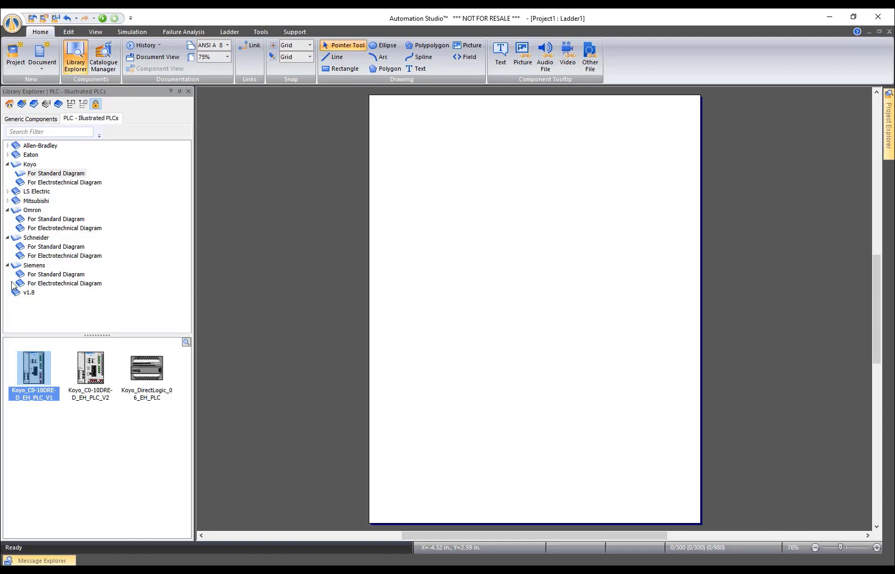
Tile the Ladder1 and Diagram1 windows vertically with the Koyo PLC in view, and make Ladder1 active
mouse_move(43, 378)
left_click(96, 33)
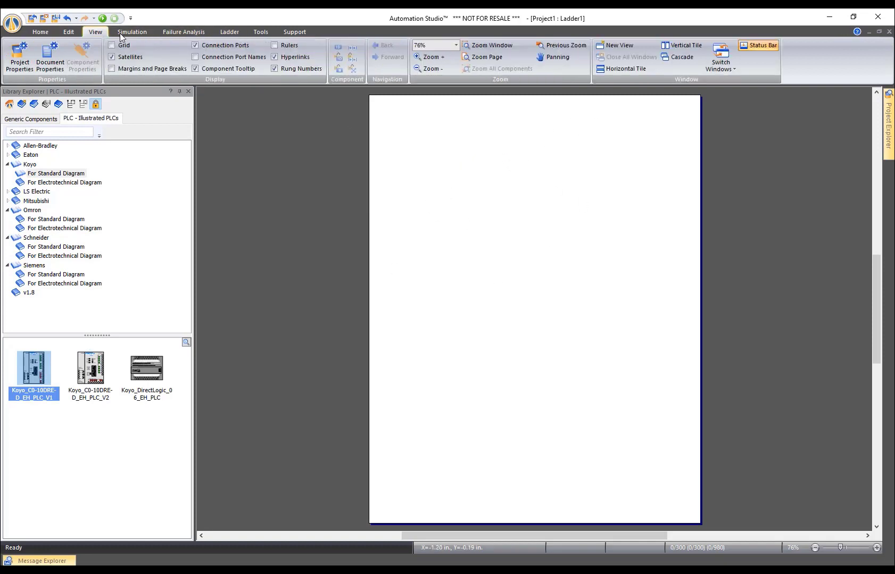
left_click(692, 49)
left_click(683, 172)
mouse_move(633, 277)
left_mouse_down()
mouse_move(811, 262)
mouse_move(801, 263)
left_mouse_up()
left_click(371, 248)
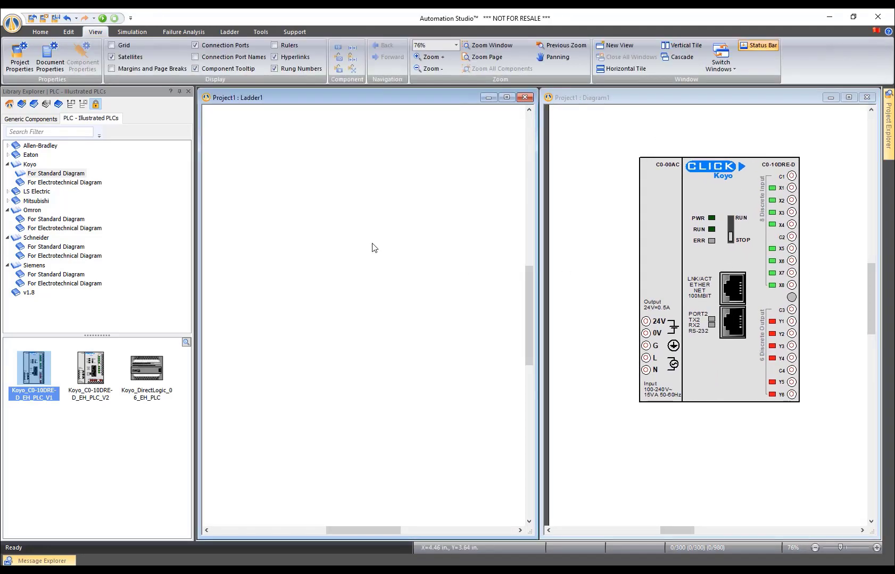
Add the Koyo PLC's variables X1 to X8 and Y1 to Y6 as inputs/outputs in the ladder's PLC Configurator
left_click(229, 32)
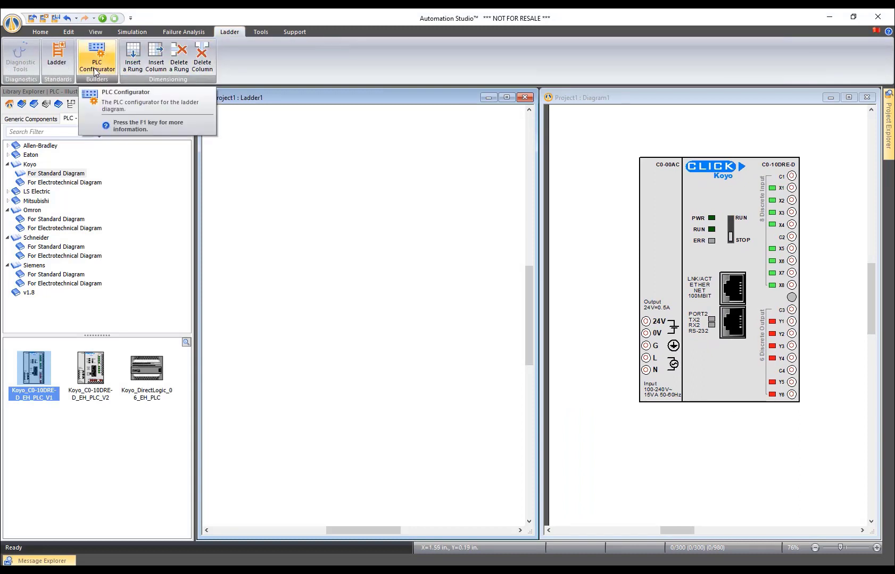
left_click(95, 73)
left_click_drag(227, 116, 190, 109)
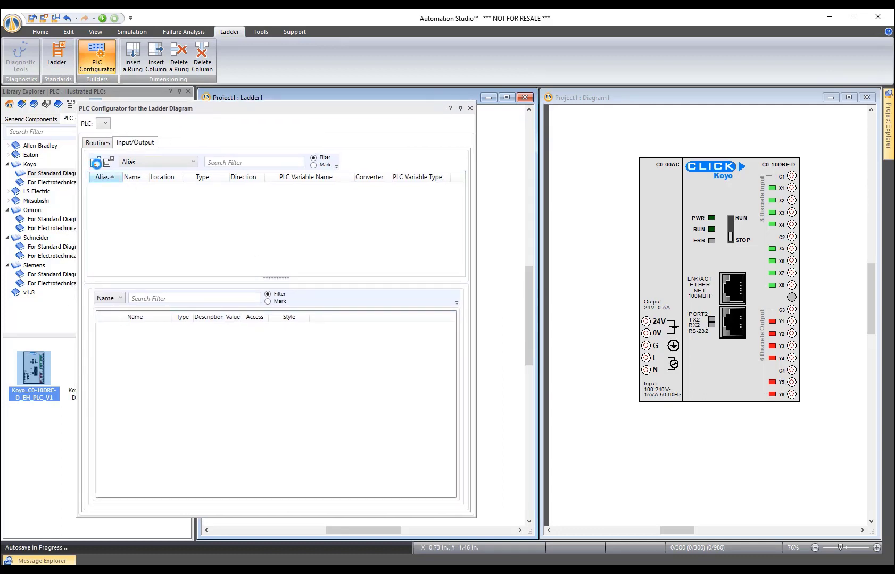
left_click(96, 162)
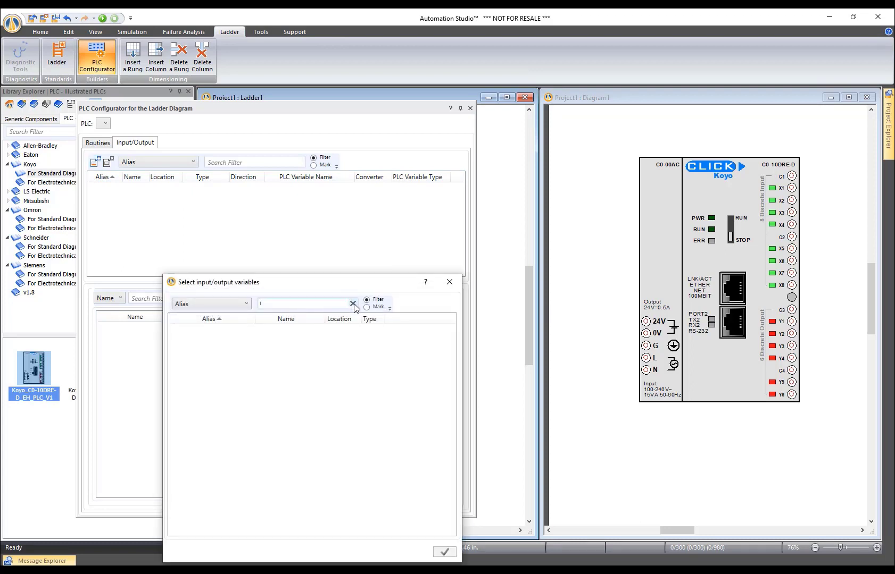
left_click_drag(347, 285, 287, 148)
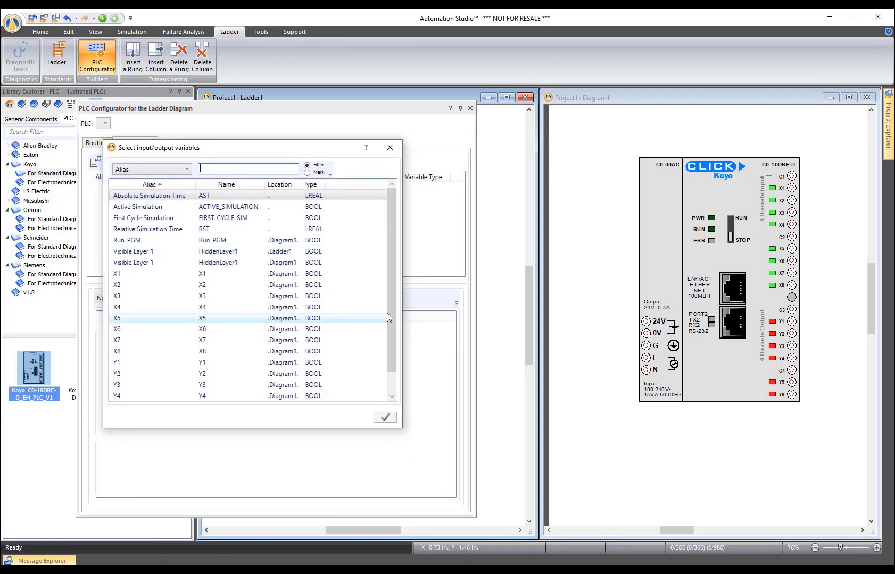
left_click_drag(393, 262, 391, 285)
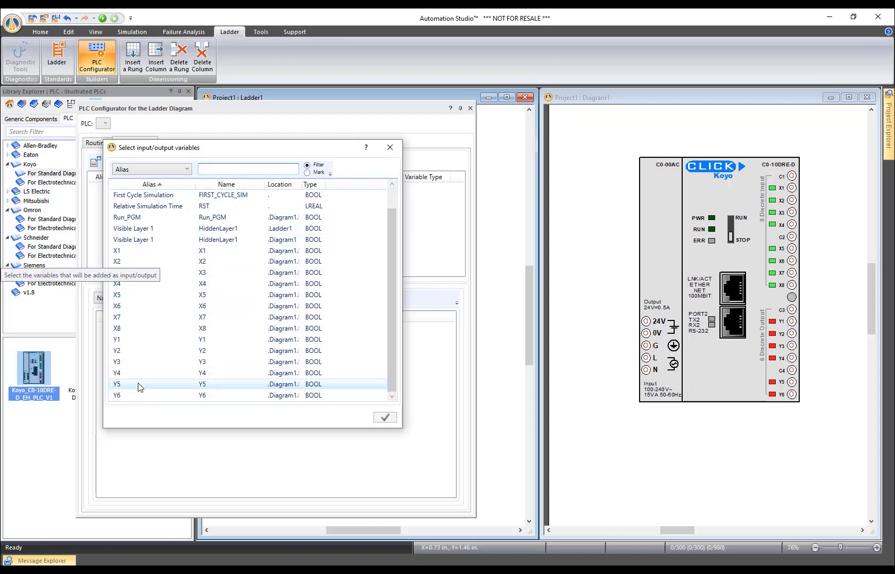
left_click(138, 252)
left_click_drag(132, 257, 133, 396)
left_click(378, 420)
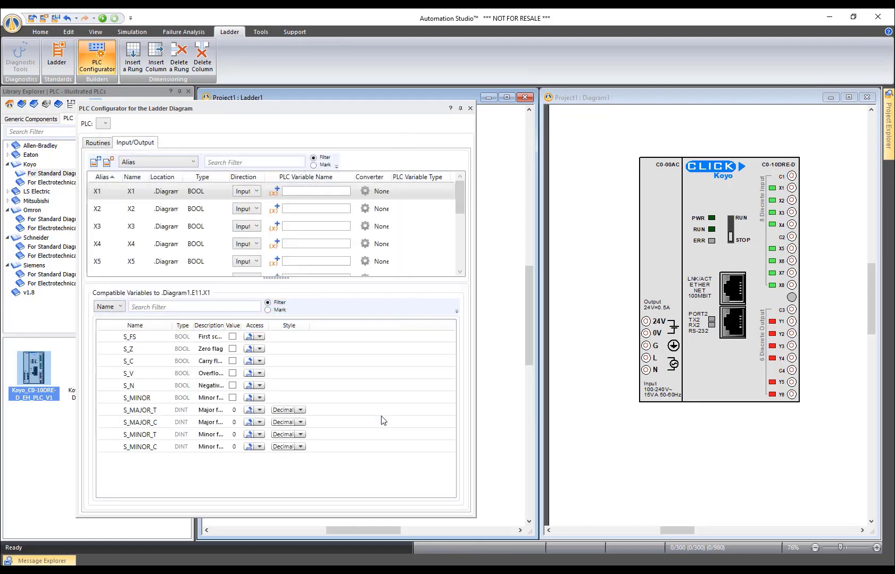
Set the direction of variables Y1 to Y5 to Output, and close the PLC Configurator
left_click_drag(274, 278, 274, 398)
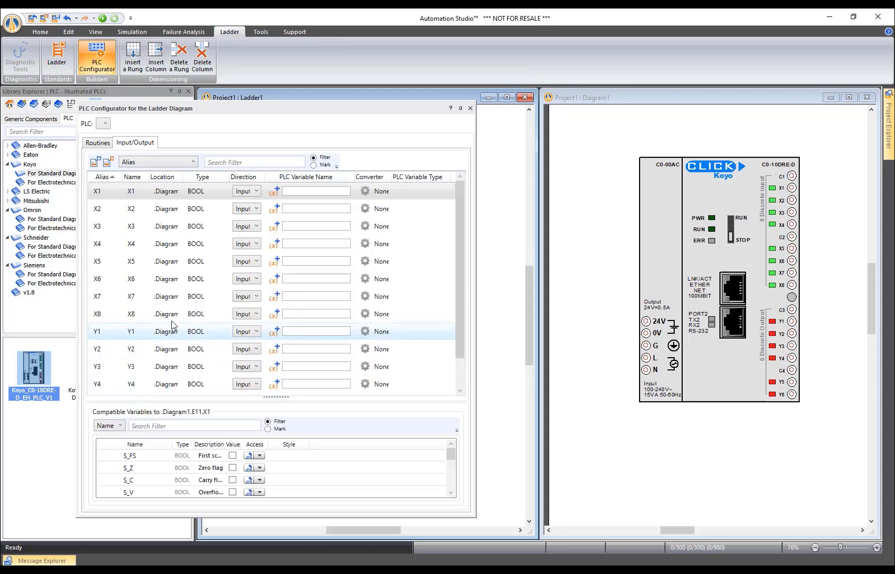
scroll(200, 292, "down", 2)
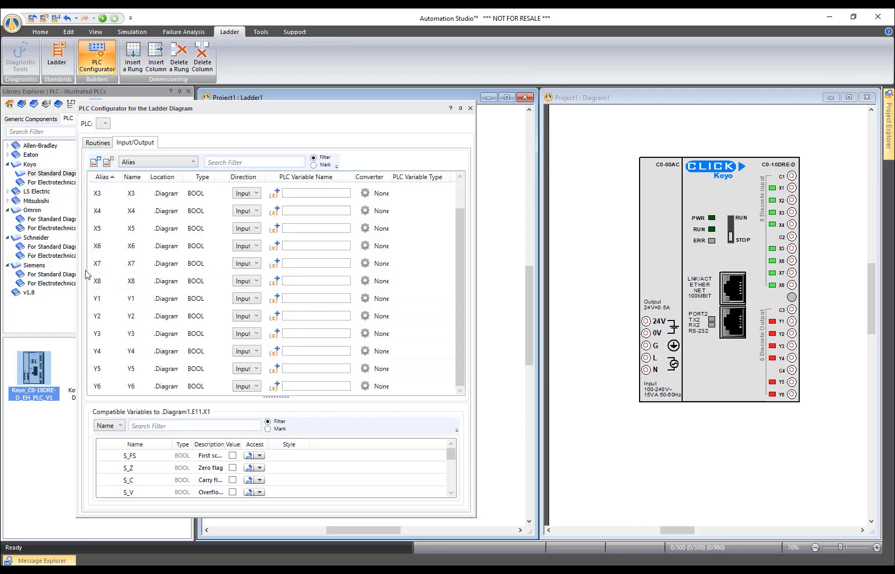
left_click(255, 299)
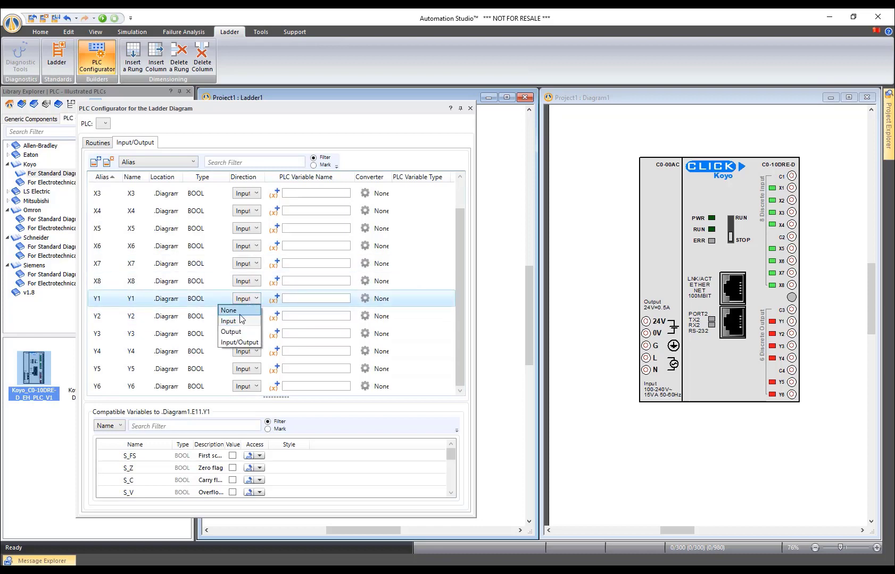
left_click(231, 331)
left_click(253, 316)
left_click(238, 349)
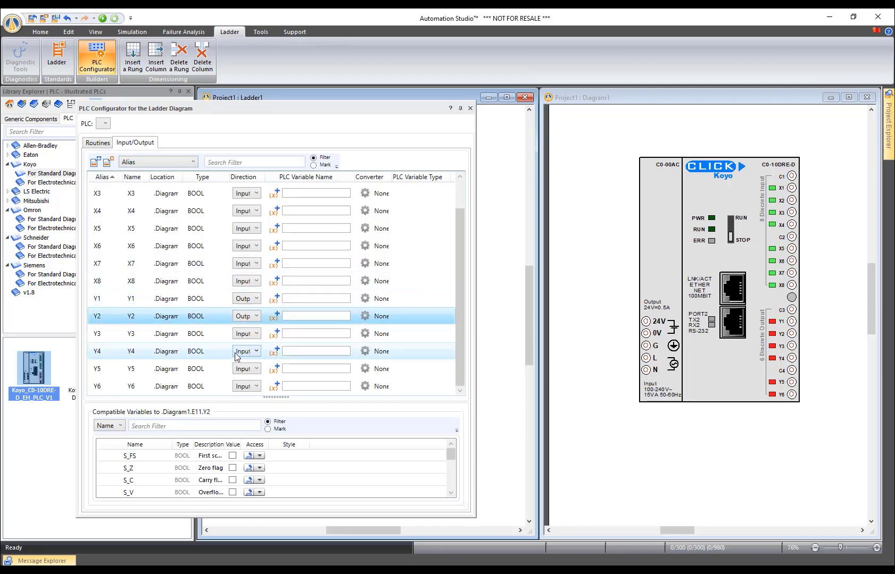
left_click(253, 333)
left_click(253, 333)
left_click(243, 367)
left_click(244, 369)
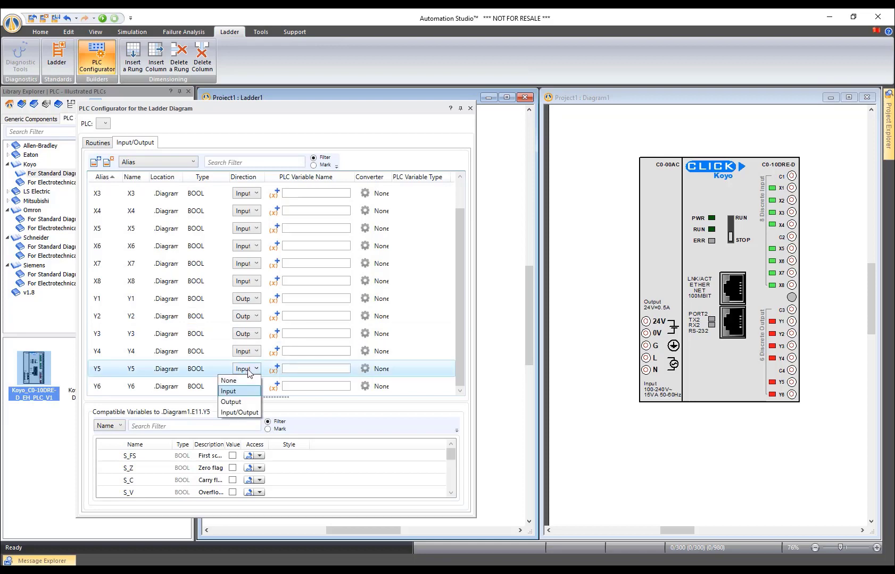
left_click(238, 402)
left_click(249, 352)
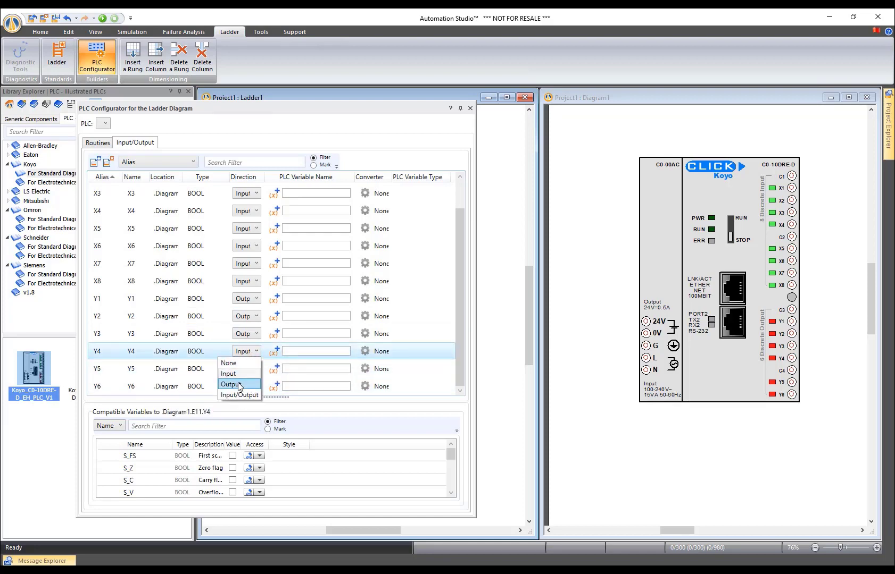
left_click(234, 382)
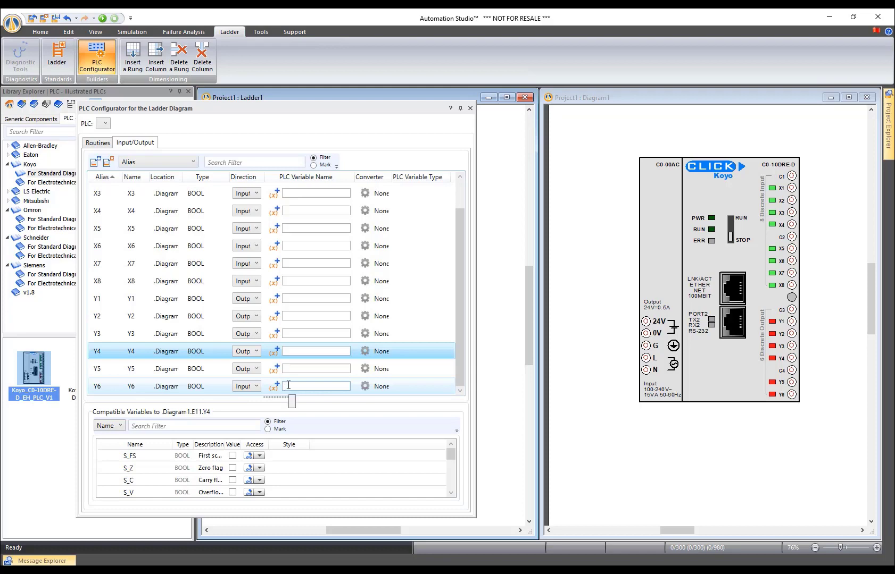
left_click(470, 108)
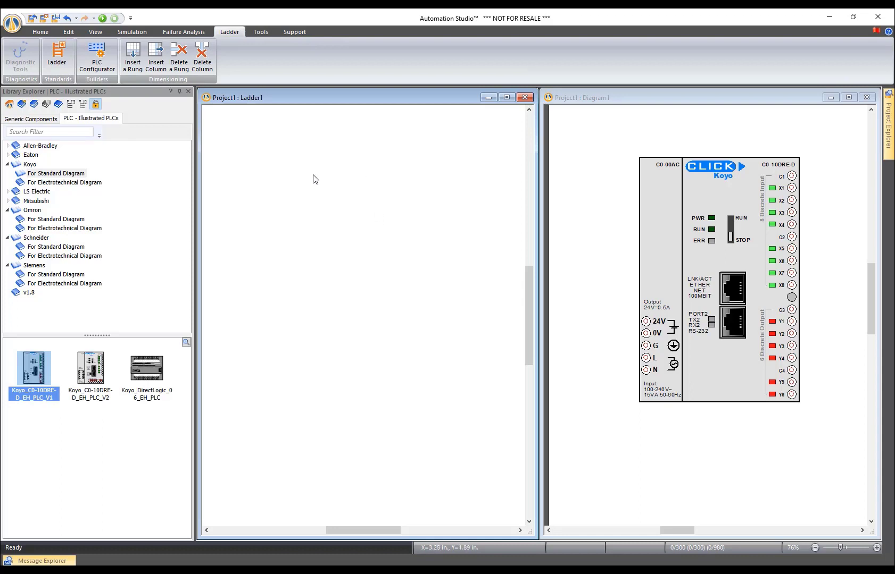
Examine the generic ladder components for Mitsubishi MELSEC iQ-R, including Outputs and Timers, and those for Siemens PLC
left_click(31, 119)
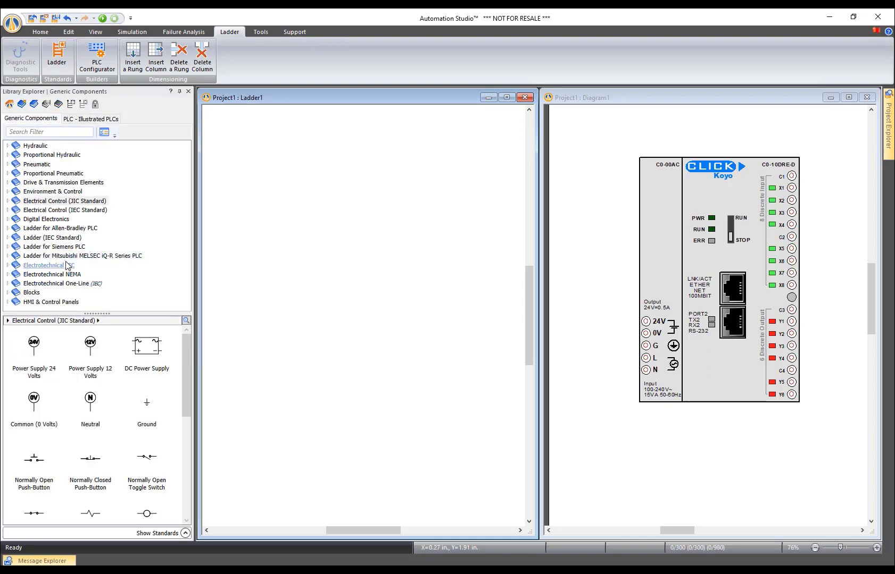
left_click(67, 256)
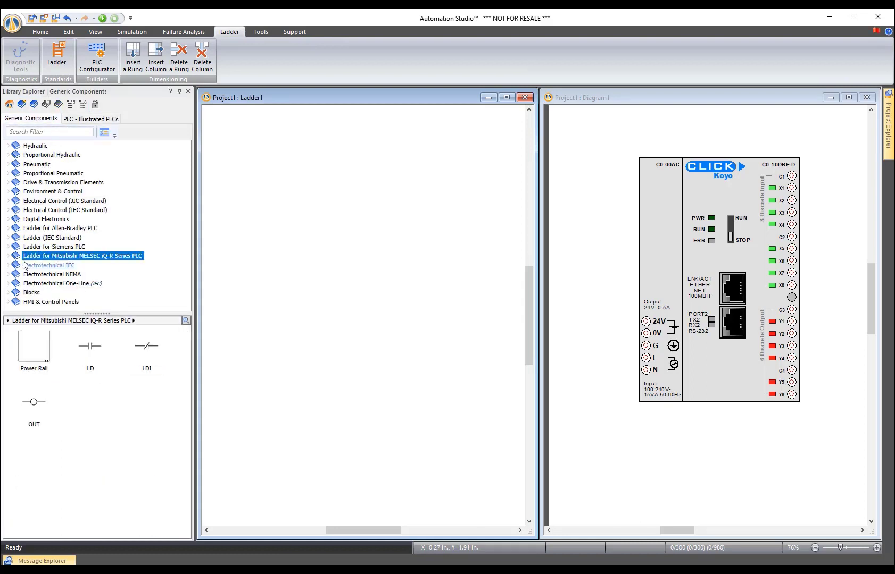
left_click(8, 256)
scroll(52, 252, "down", 4)
scroll(52, 252, "down", 1)
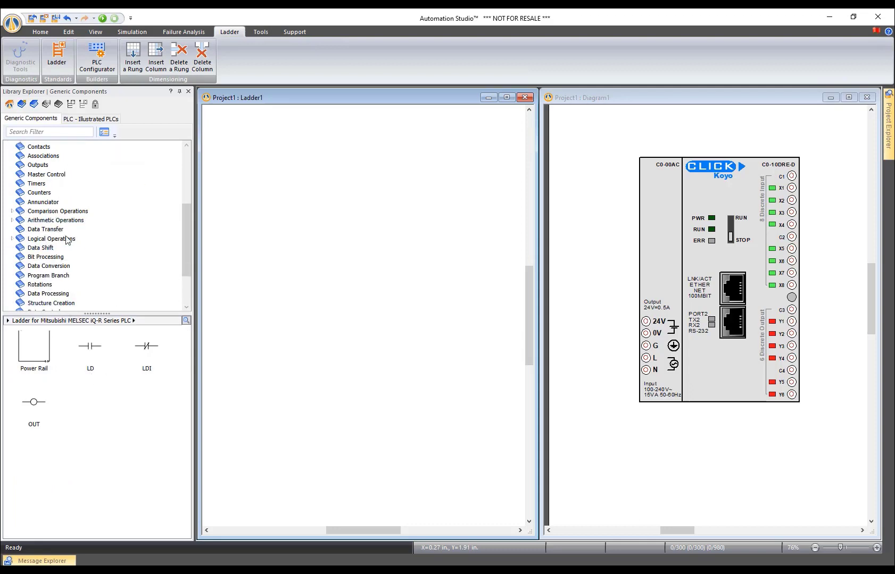
left_click(42, 156)
left_click(39, 166)
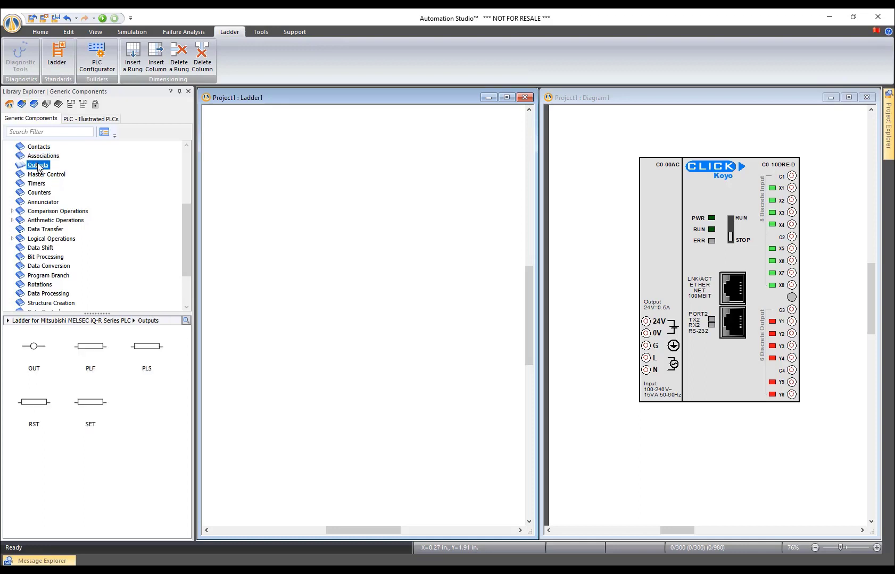
left_click(37, 183)
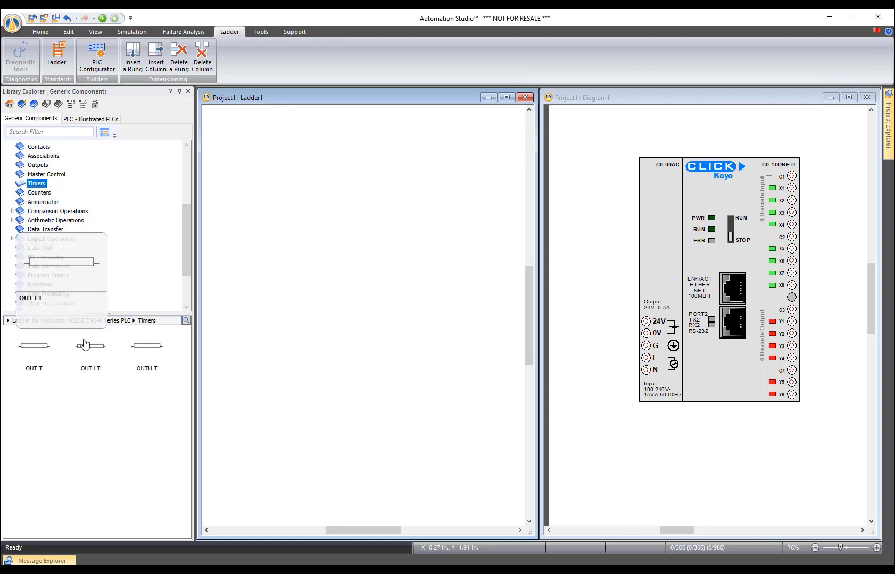
scroll(118, 251, "up", 3)
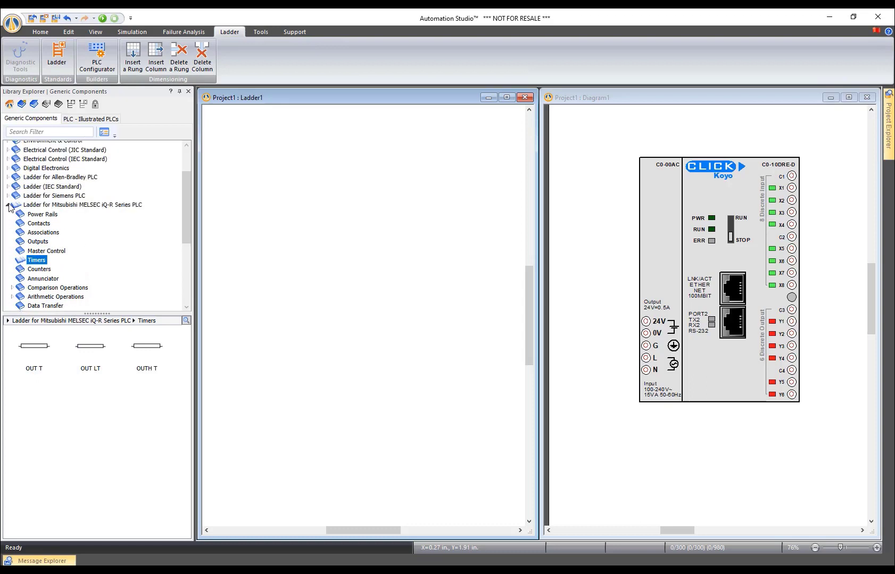
left_click(7, 205)
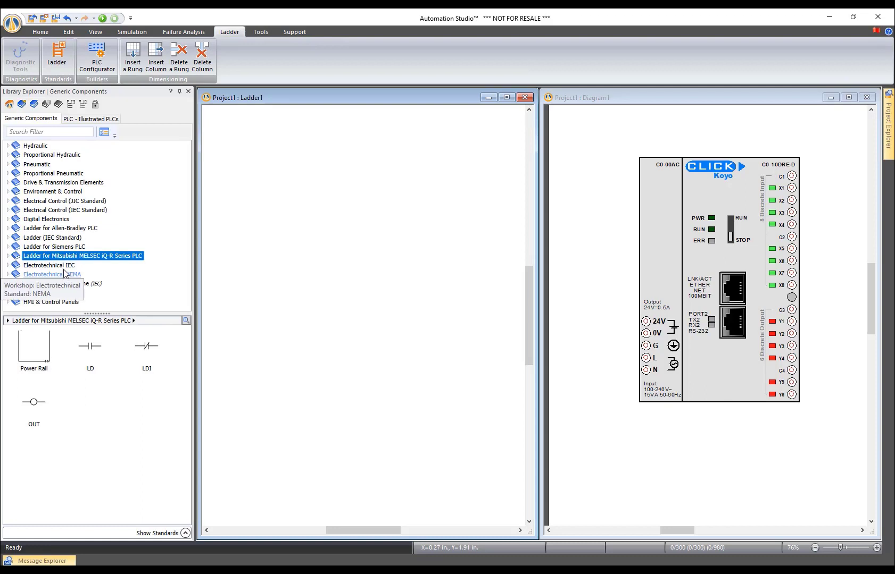
left_click(52, 246)
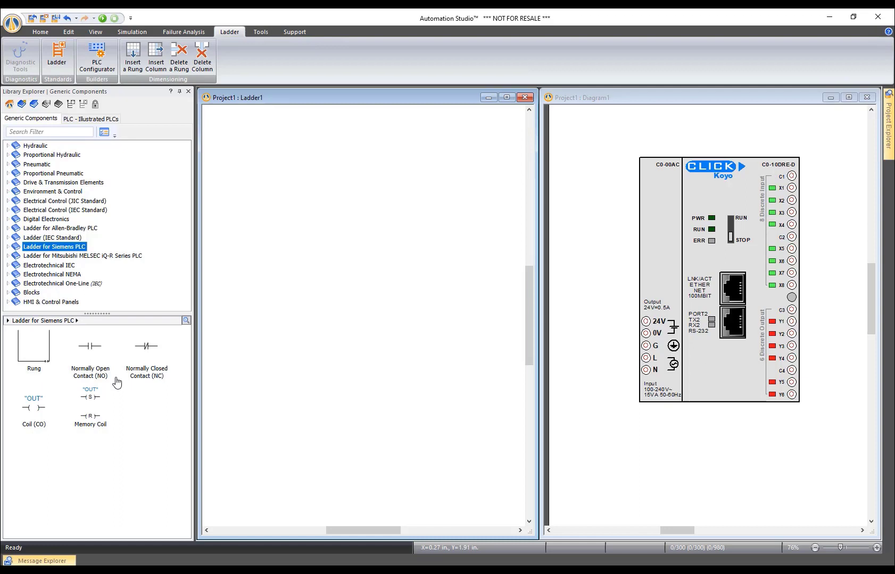
Examine the Integer Functions, Converter and Comparator components in the Ladder for Siemens PLC library
left_click(7, 248)
scroll(75, 273, "down", 3)
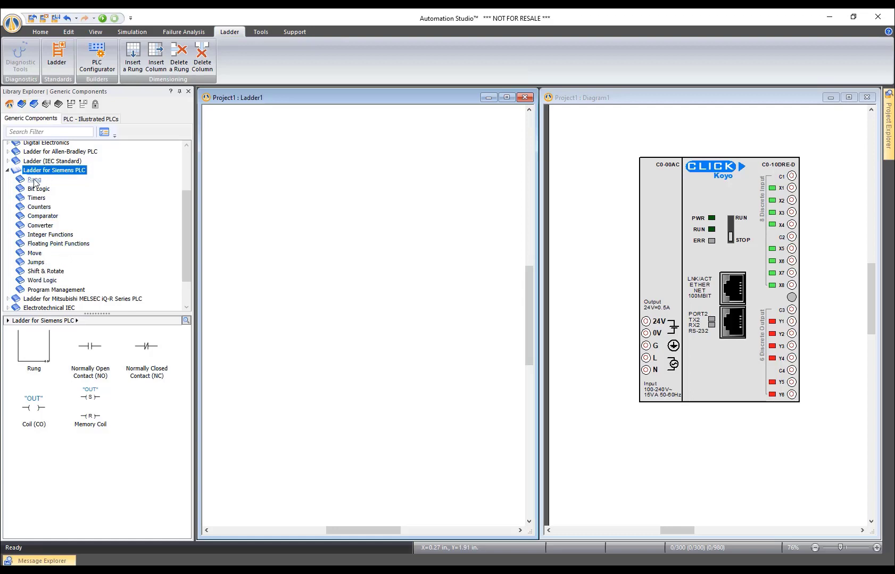
left_click(34, 254)
left_click(37, 235)
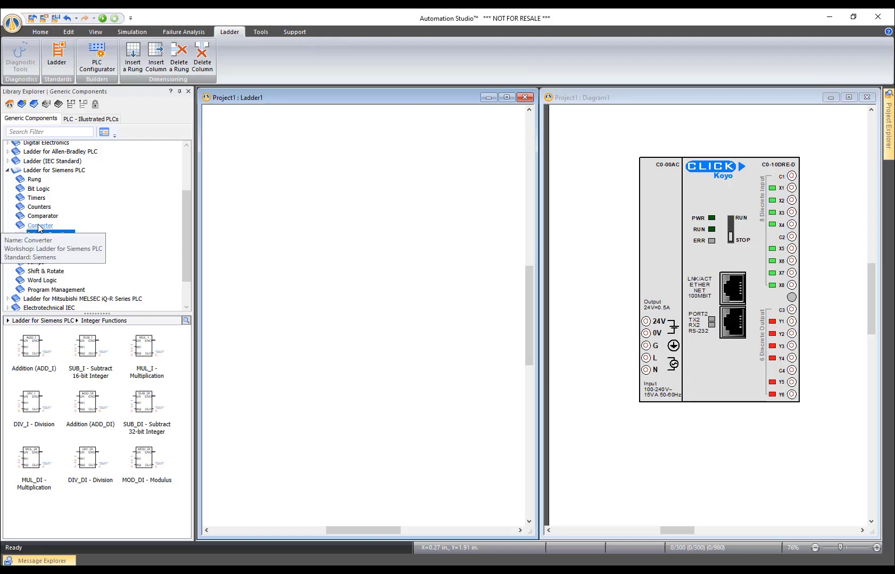
left_click(38, 227)
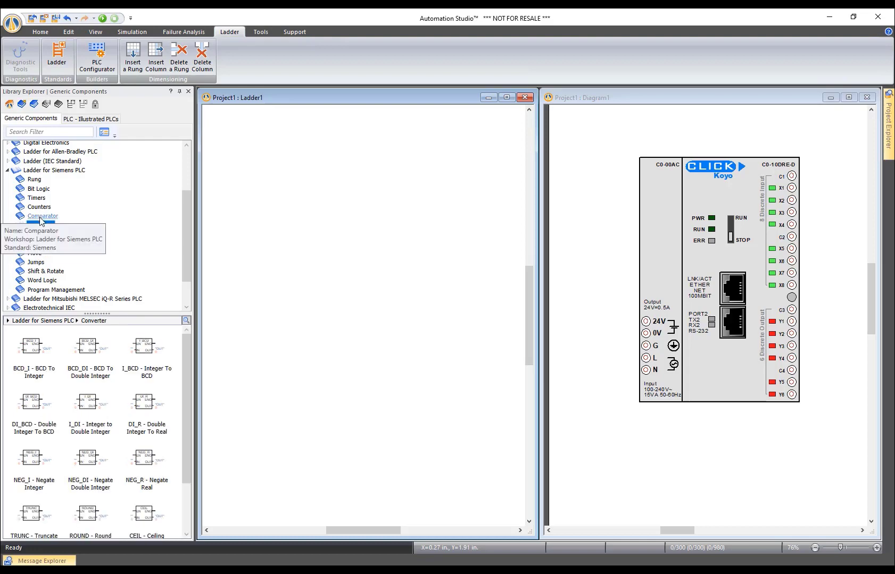
left_click(43, 216)
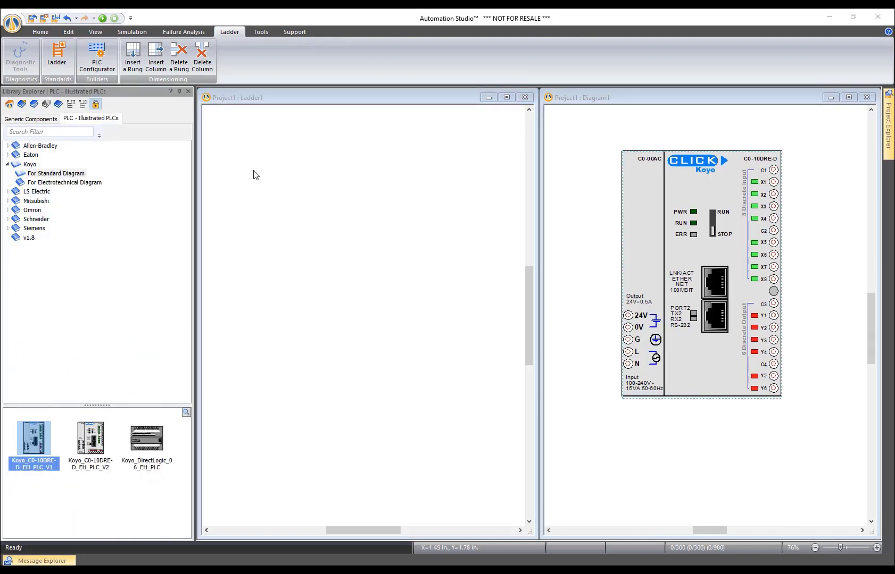
Start opening another project and discard the unsaved changes to Project1
left_click(12, 23)
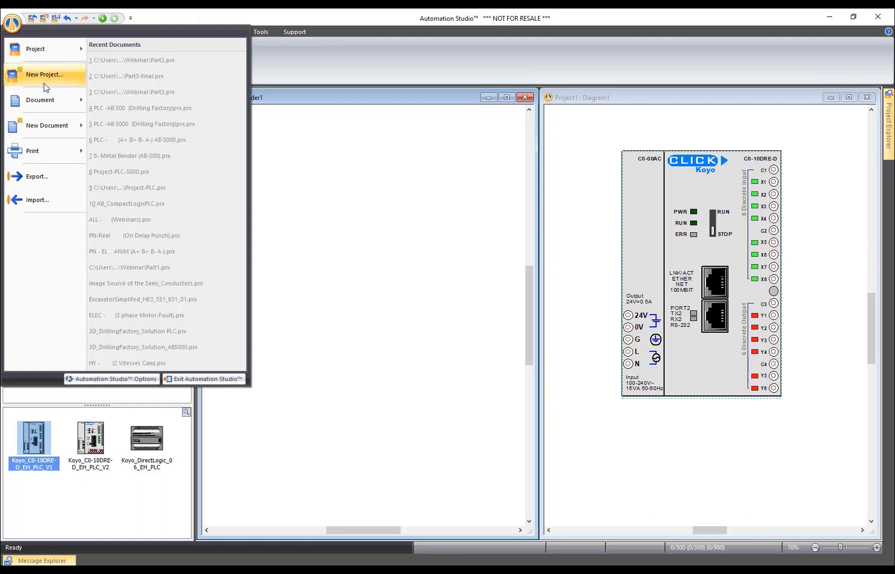
left_click(44, 19)
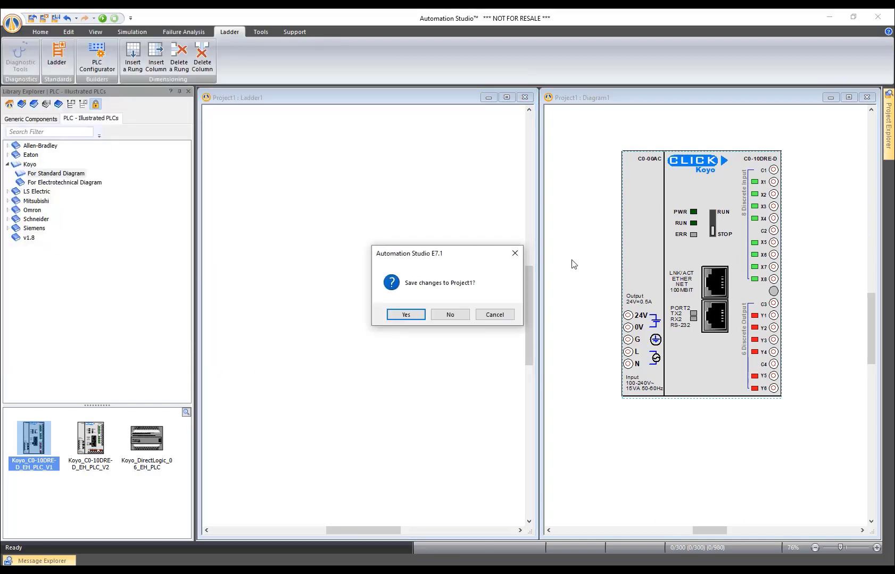
left_click(453, 315)
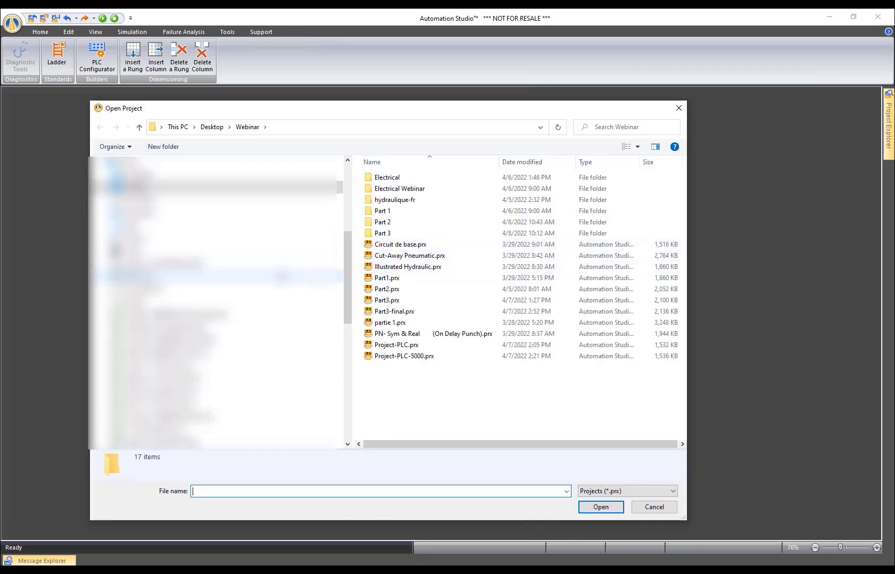
Open the project PLC - Siemens S7-1200 (Metal Bender).prx from the Desktop folder Demos 7.1 > Demo 7.1 > PLC
left_click(130, 188)
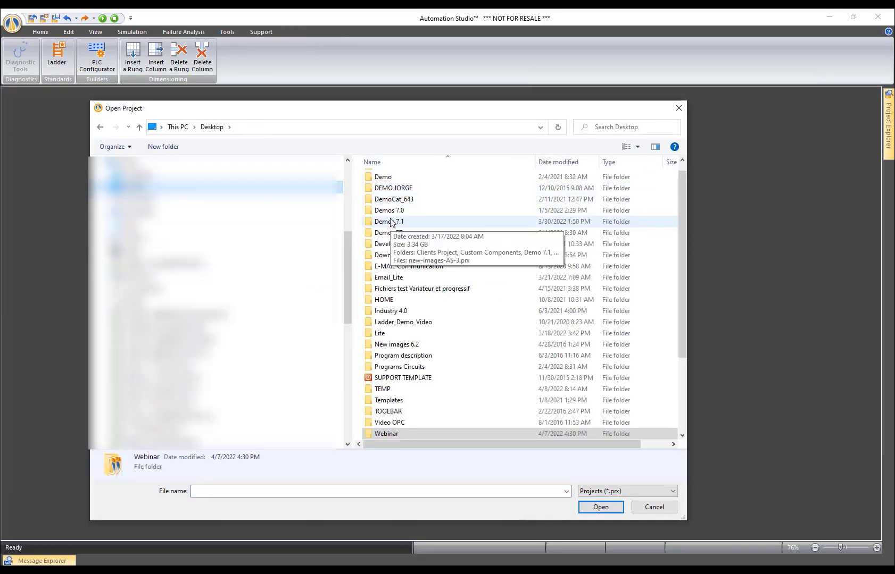
left_click(390, 218)
double_click(390, 220)
double_click(382, 200)
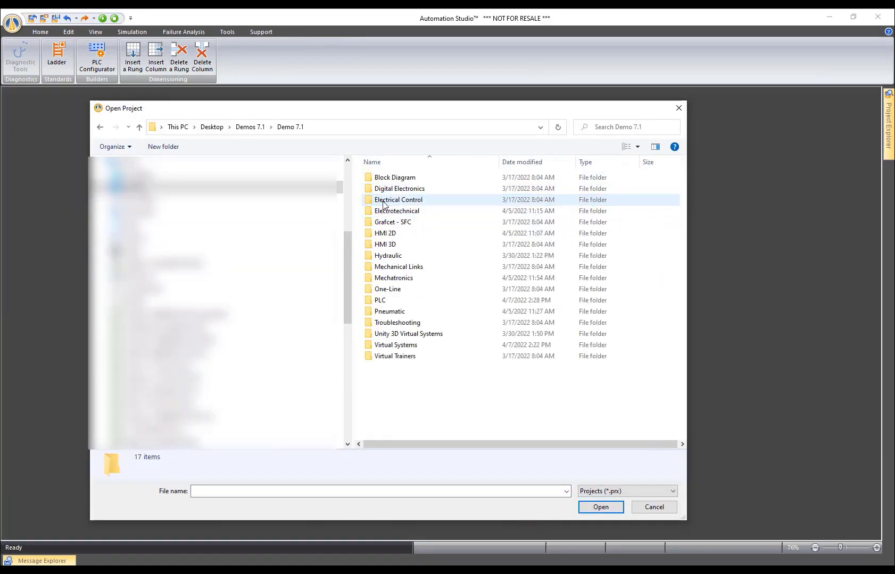
left_click(382, 298)
double_click(382, 300)
scroll(420, 415, "down", 1)
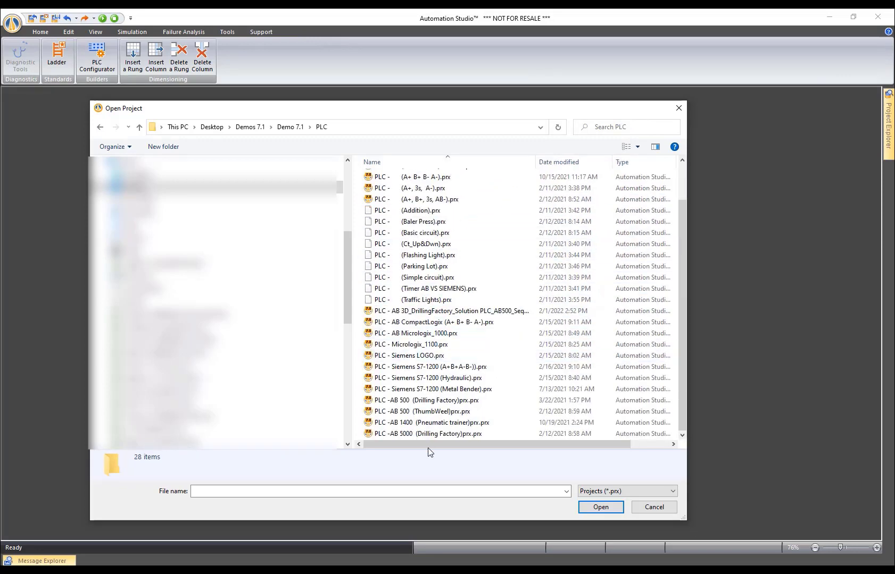
double_click(413, 389)
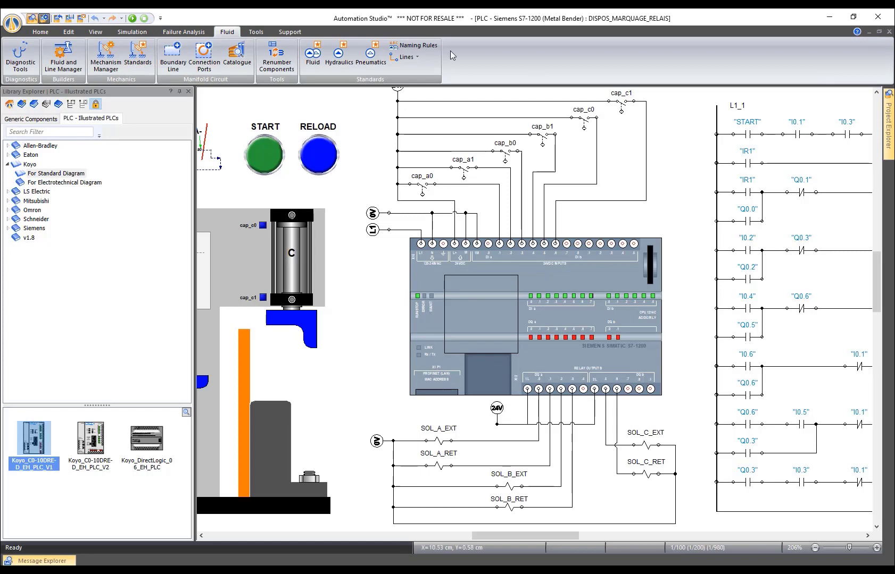
Auto-hide the Library Explorer and inspect the illustrated Siemens SIMATIC S7-1200 PLC with its wired inputs and outputs
left_click(180, 92)
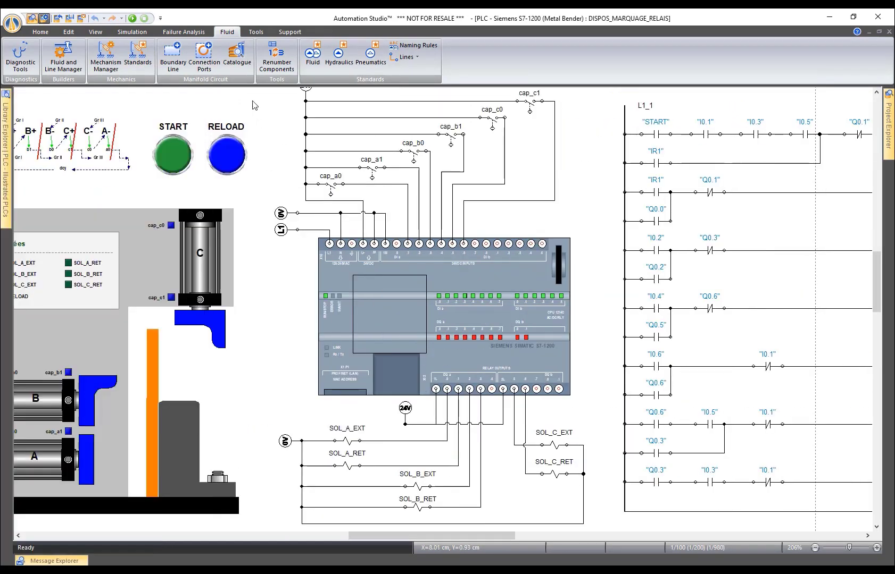
right_click(251, 101)
left_click(308, 184)
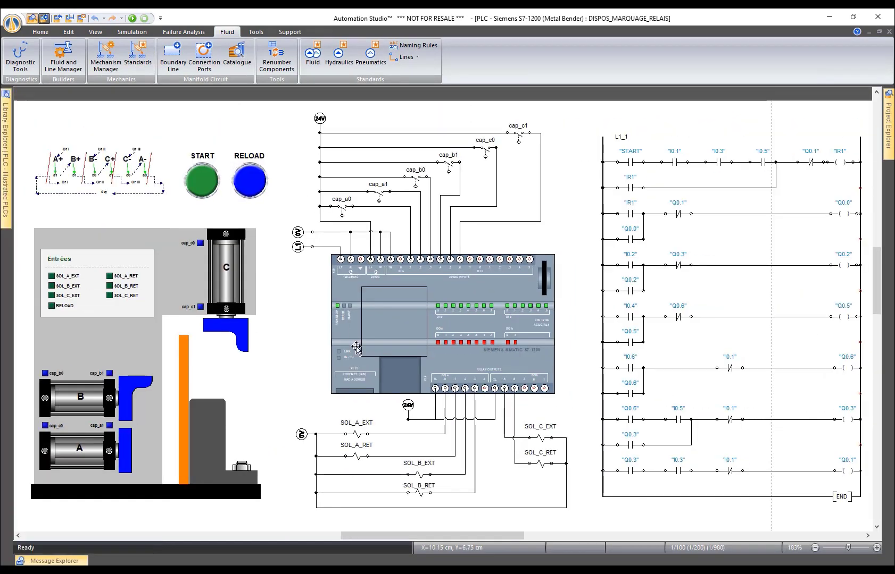
scroll(354, 367, "up", 5)
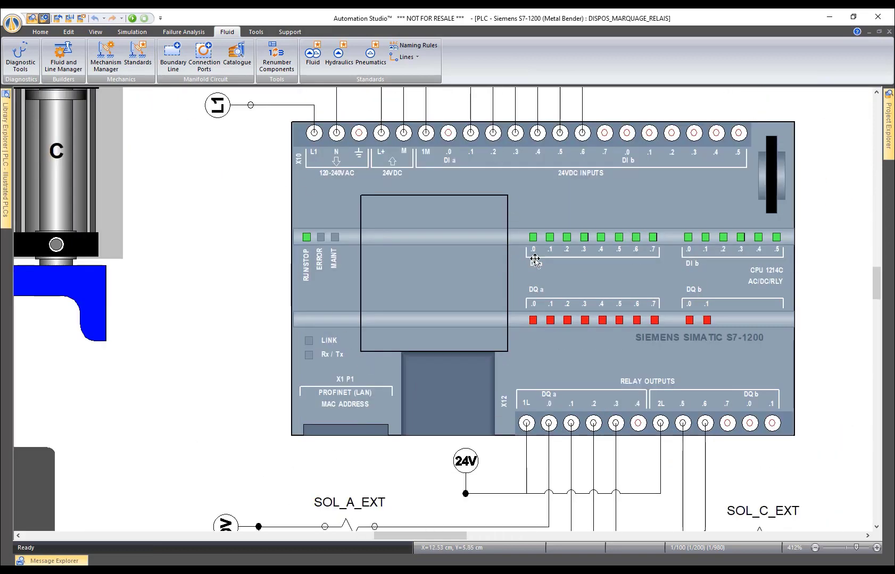
scroll(532, 260, "down", 3)
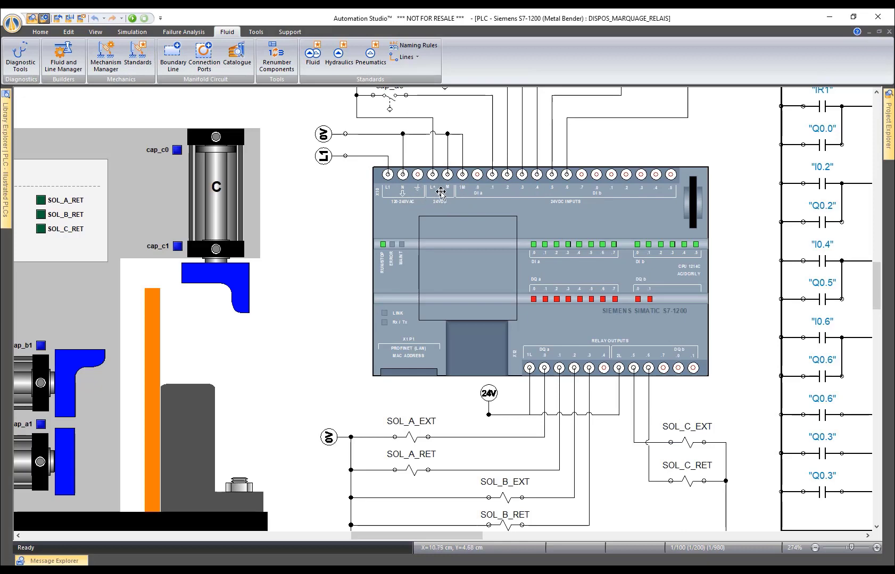
scroll(479, 221, "down", 1)
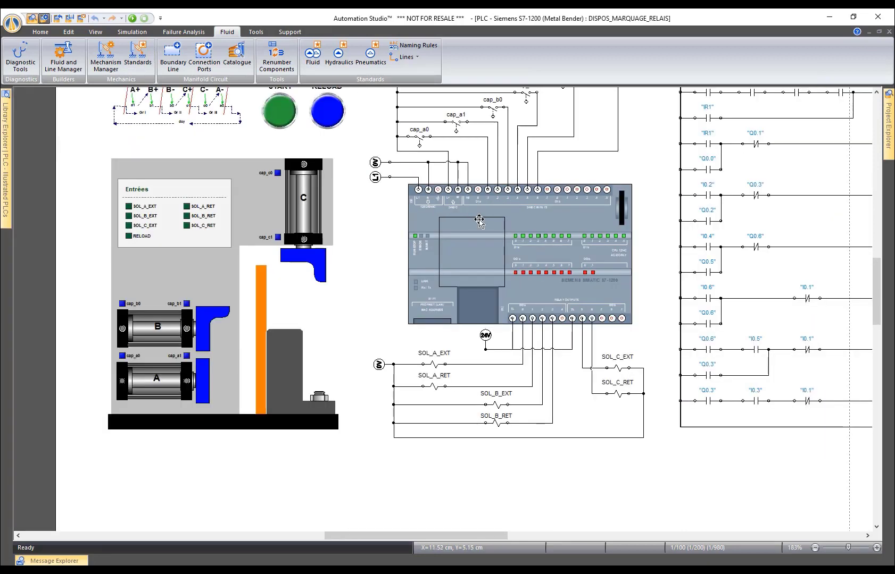
Simulate the metal bender, running its cycle with START and resetting the workpiece with RELOAD
right_click(349, 205)
left_click(385, 288)
left_click(132, 18)
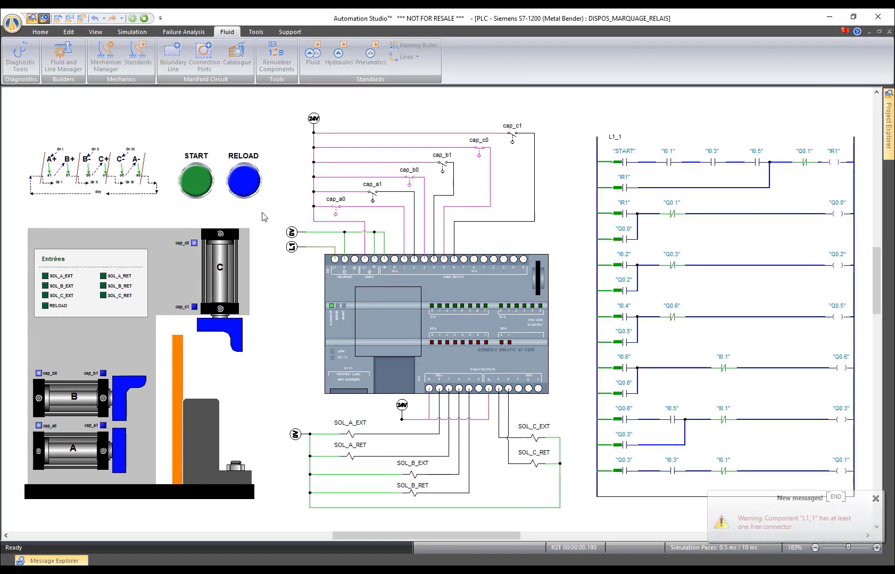
left_click(196, 181)
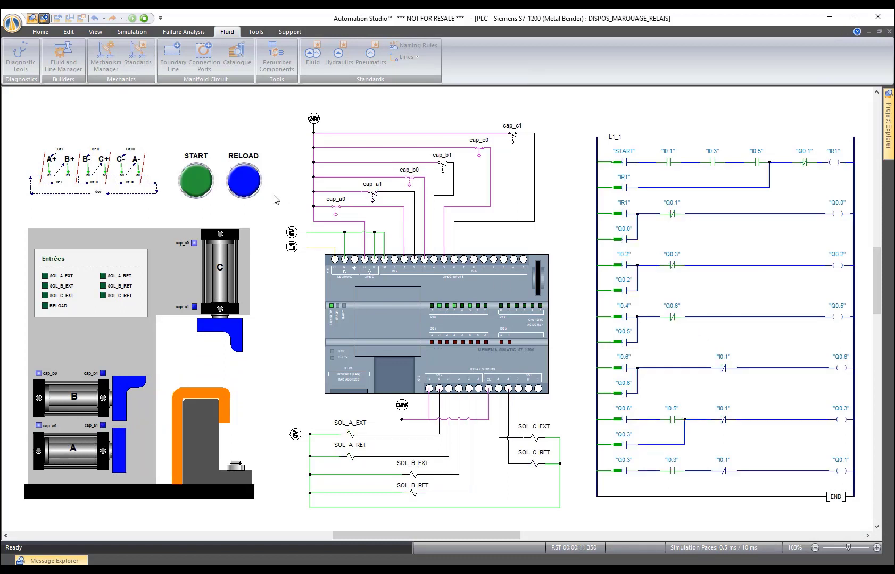
left_click(246, 188)
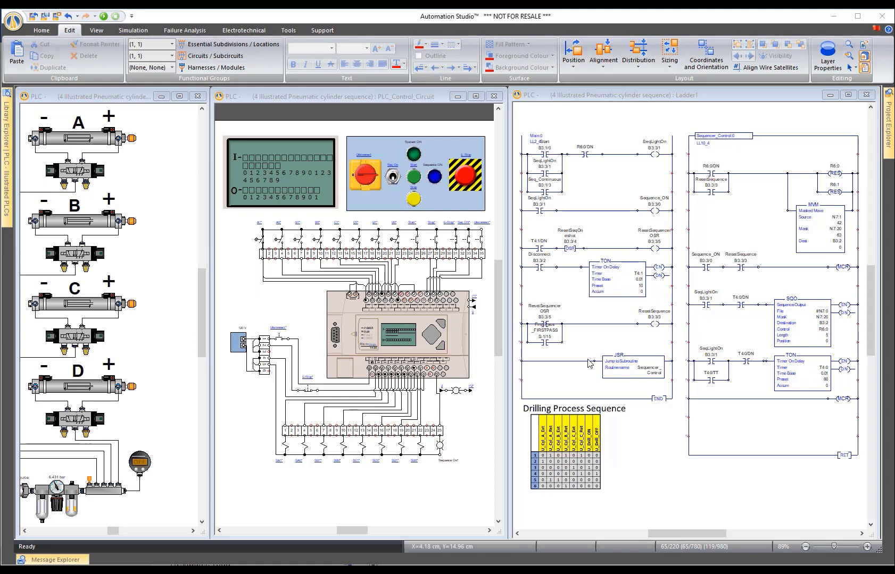
Review the component properties of the SQO sequencer output block in the pneumatic cylinder project's Ladder1, and close them
left_click(799, 326)
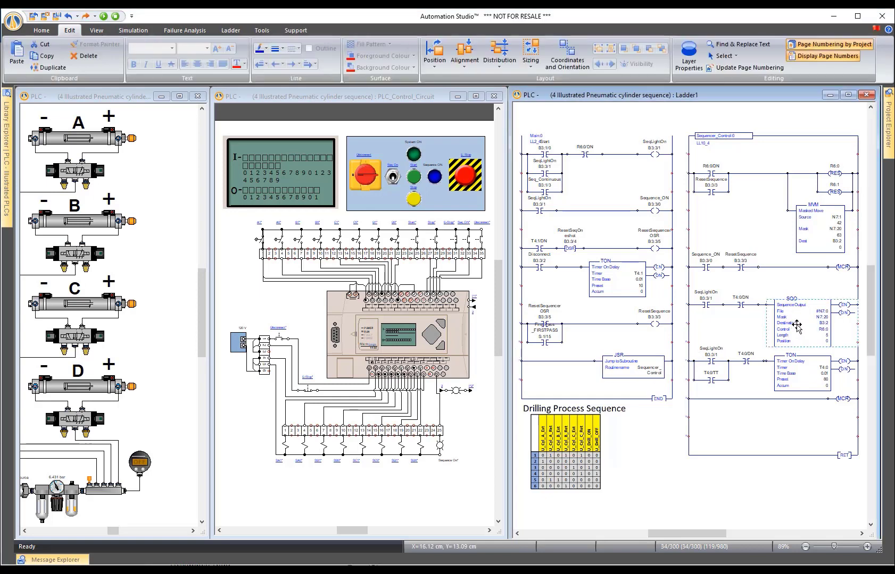
double_click(796, 324)
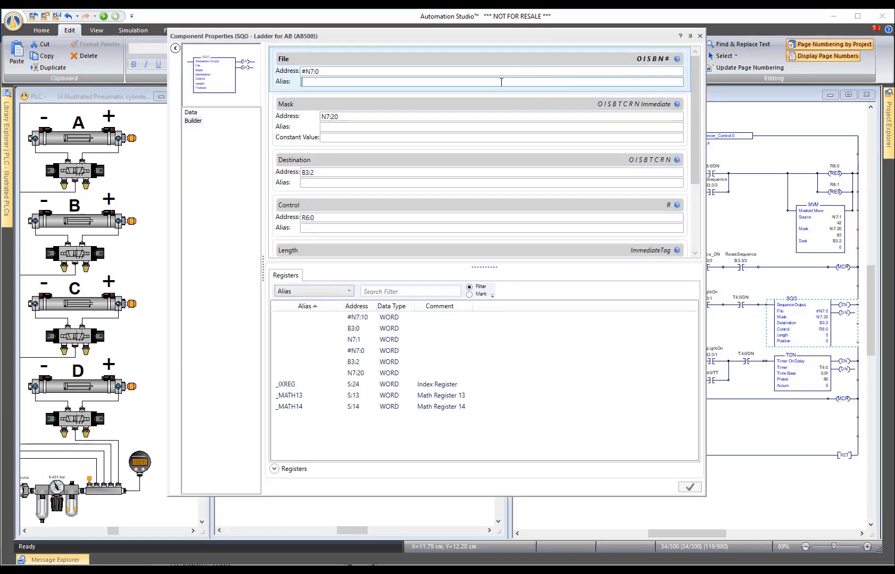
left_click(699, 36)
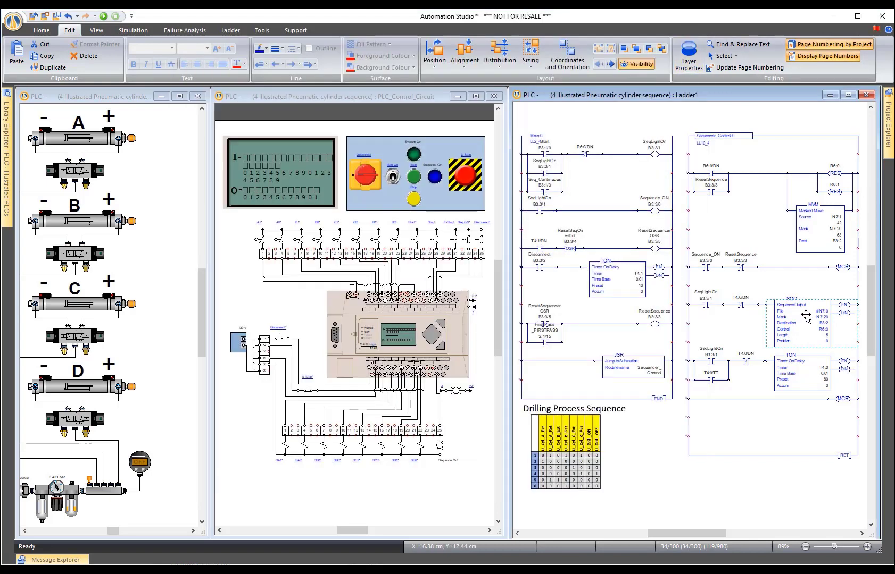
Inspect the N7 registers, including the N7:20 mask word, in the PLC Configurator's monitor, and close the configurator
left_click(233, 32)
left_click(90, 56)
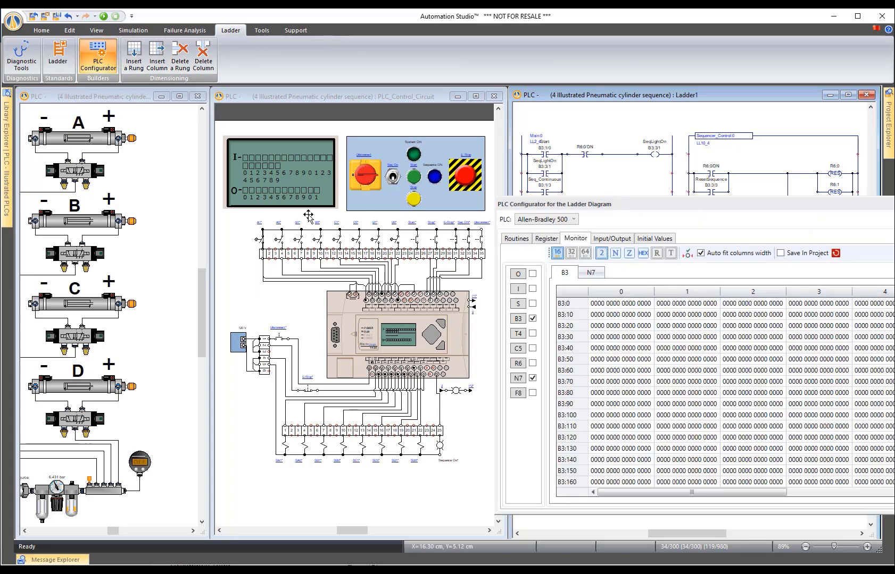
left_click_drag(658, 210, 289, 172)
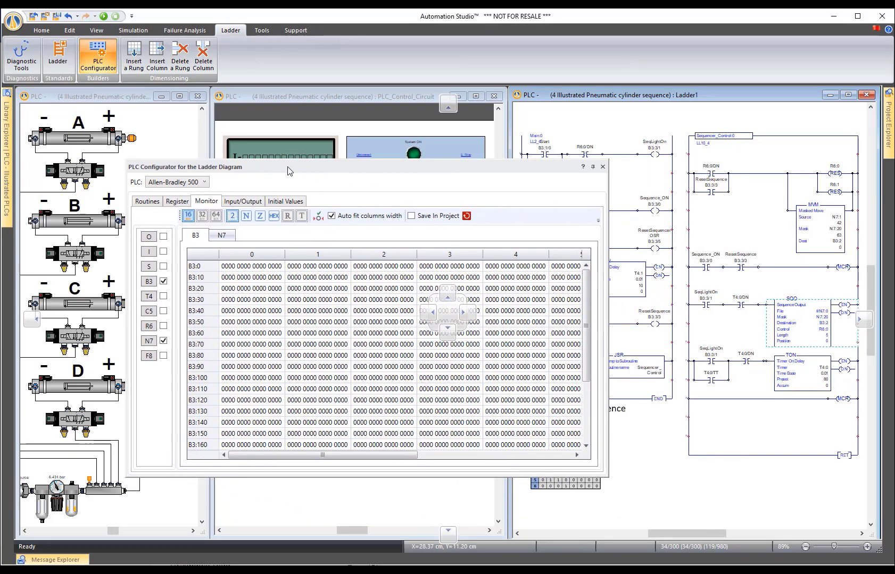
left_click(150, 342)
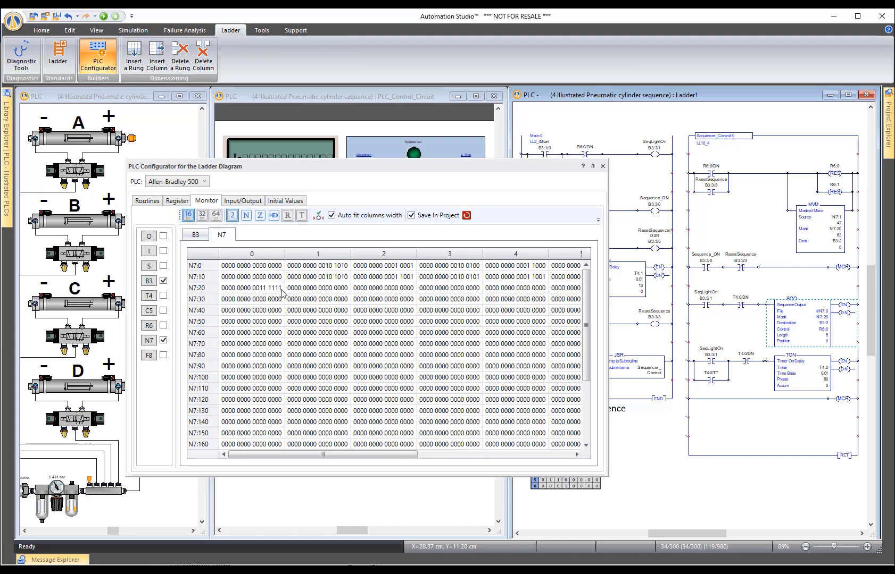
left_click(259, 292)
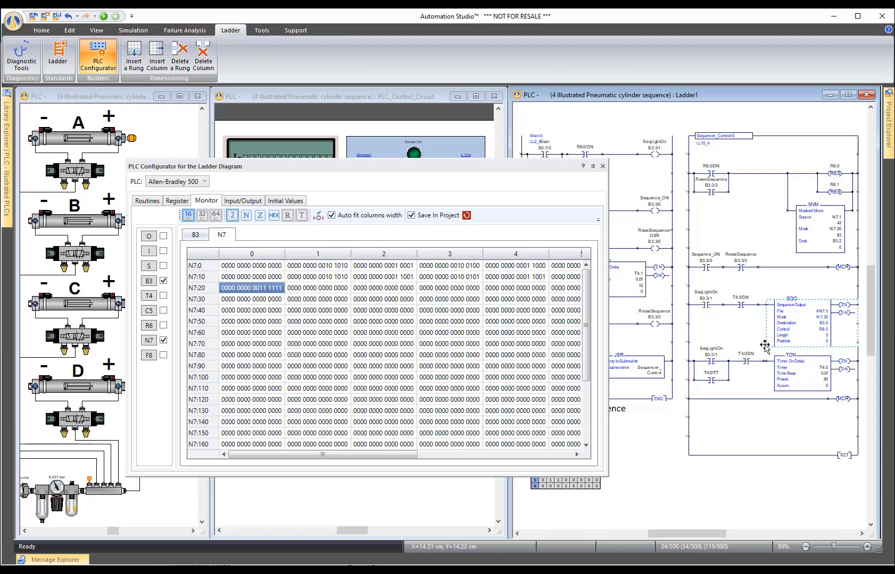
left_click(603, 166)
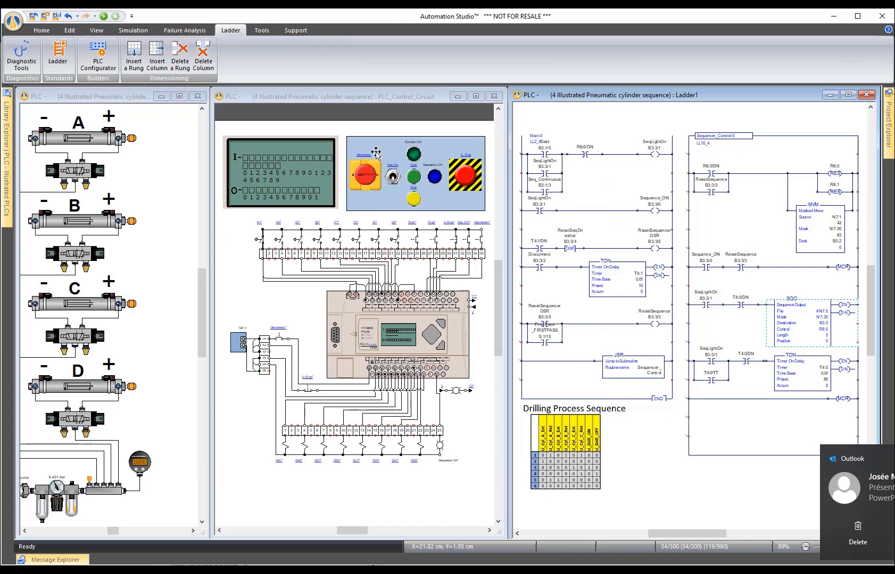
Simulate the four-cylinder project, switching on the Disconnect and starting the sequence from the control panel
left_click(103, 17)
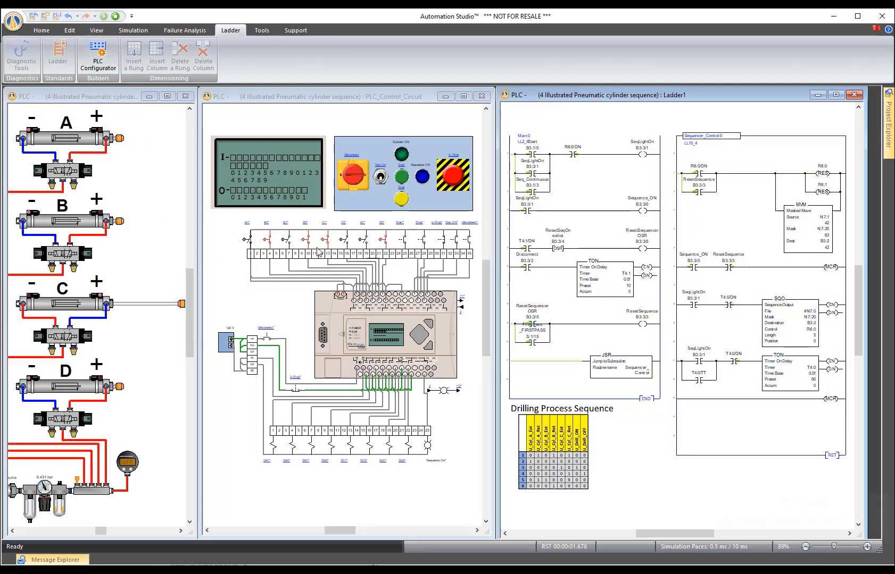
left_click(360, 180)
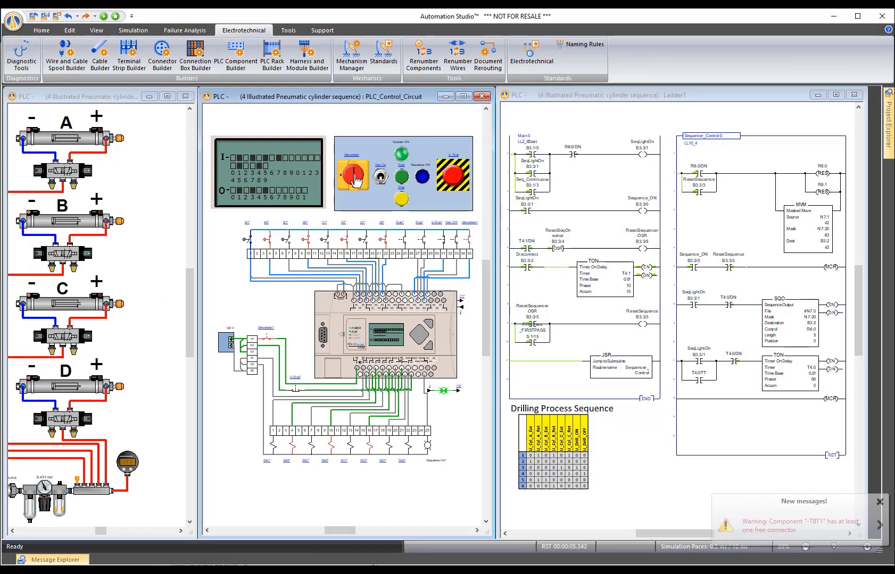
left_click(401, 181)
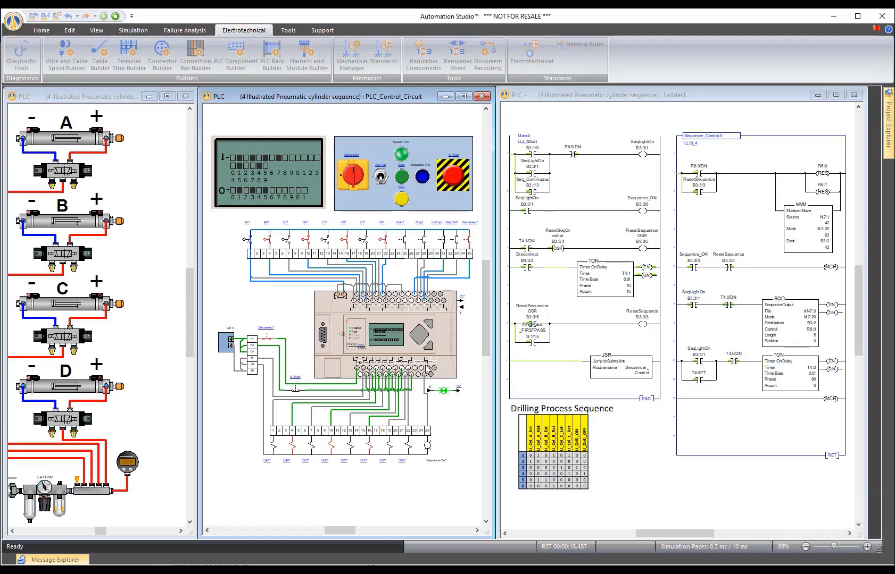
Examine the MicroLogix 1400 display's input and output indicators during simulation, and bring the whole control circuit back into view
scroll(381, 349, "up", 5)
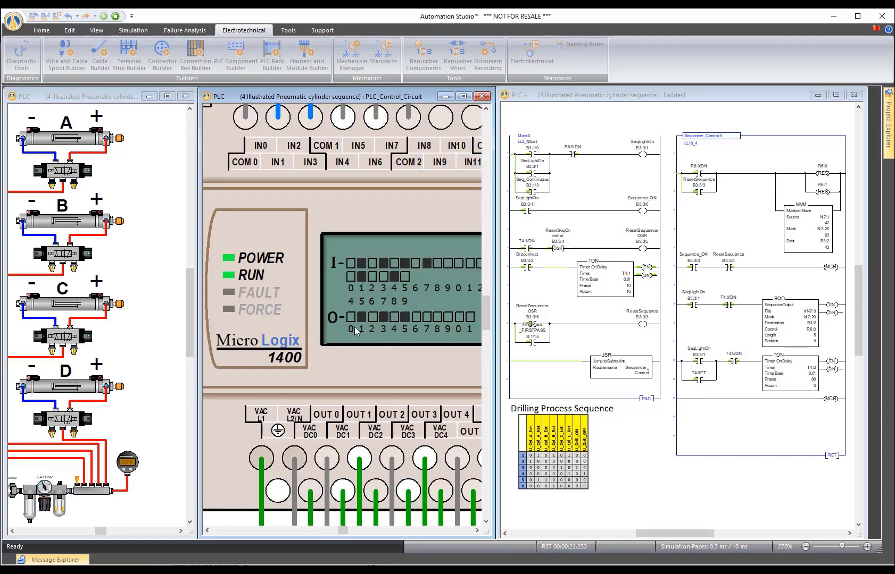
scroll(354, 327, "down", 3)
scroll(354, 326, "down", 2)
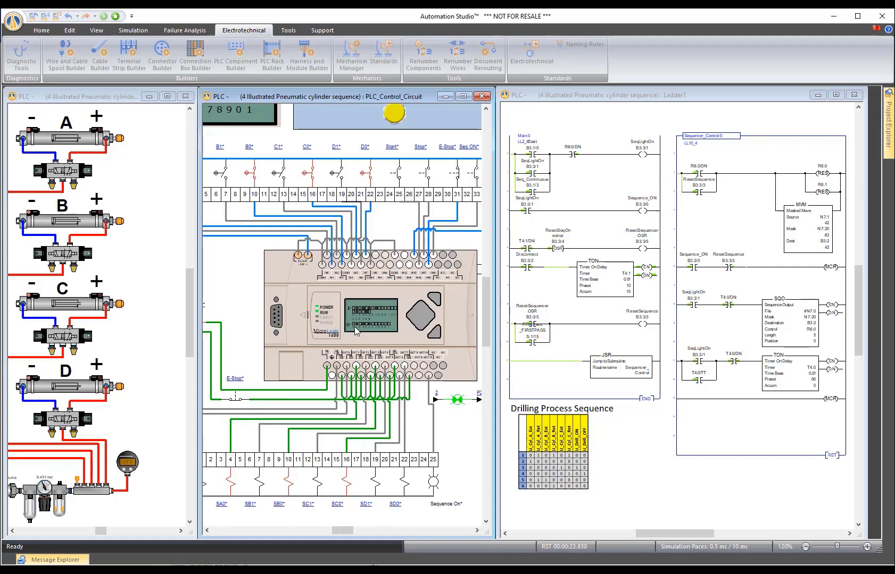
scroll(354, 326, "down", 1)
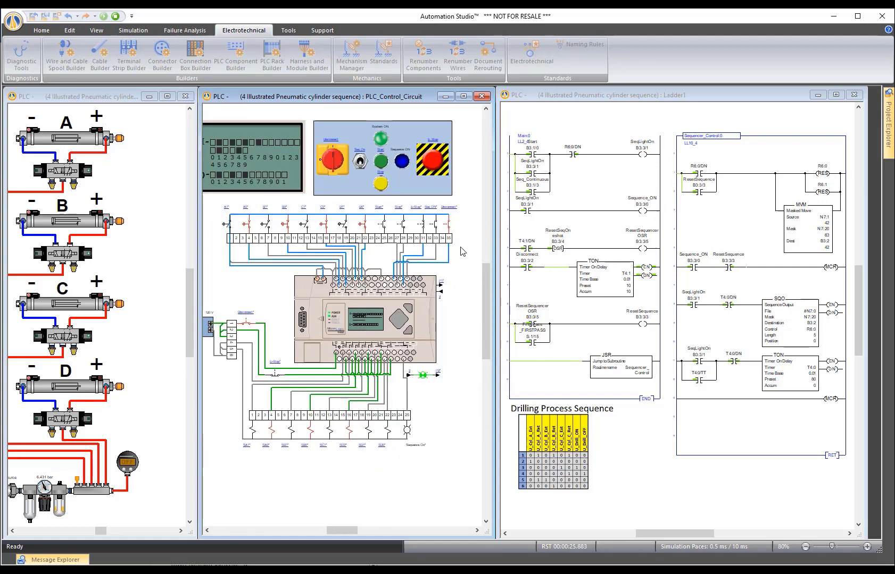
left_click_drag(465, 261, 471, 269)
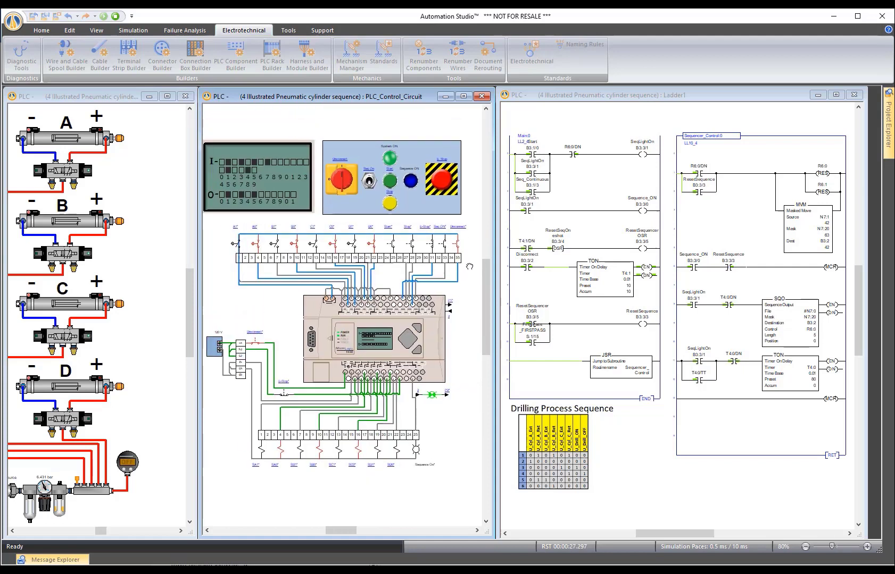
left_click_drag(369, 337, 374, 342)
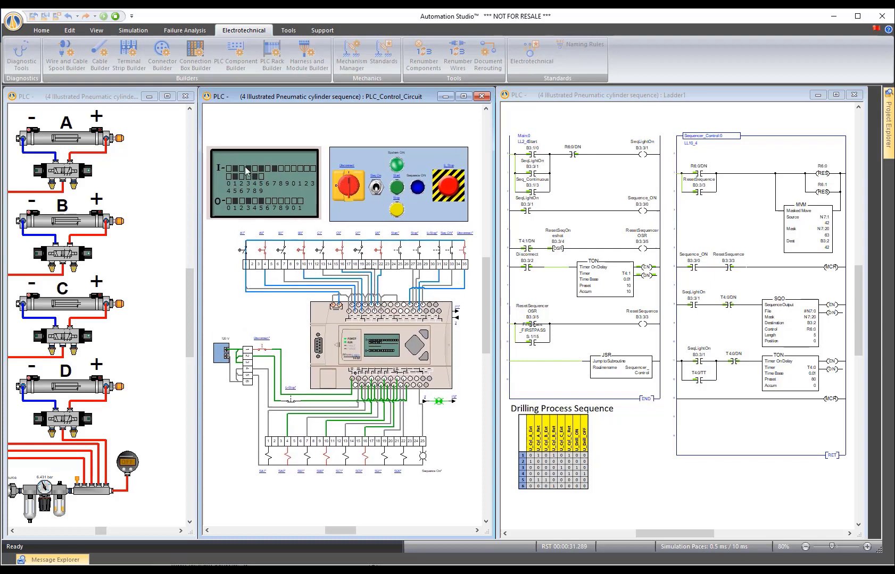
Toggle the Seq ON selector switch on the control panel in the running four-cylinder simulation
left_click(376, 191)
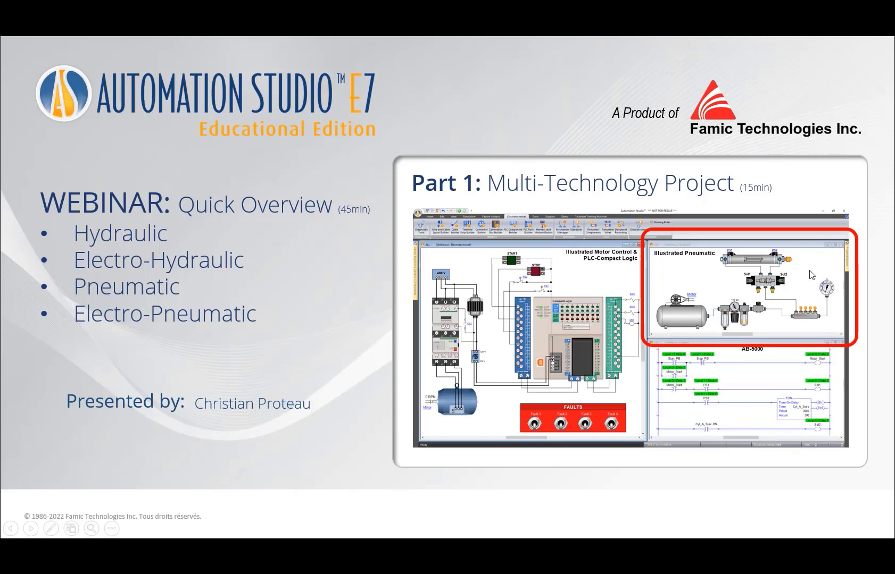
left_click(791, 271)
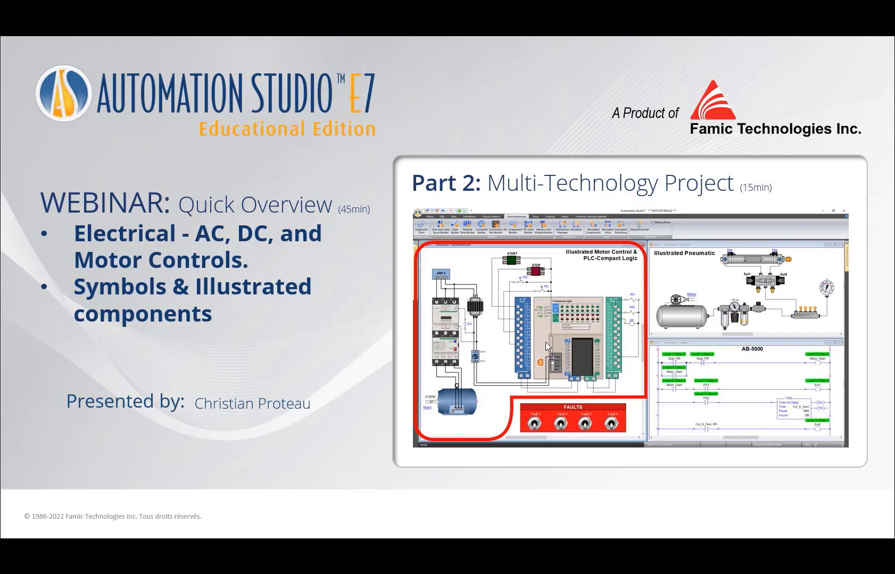
key("Right")
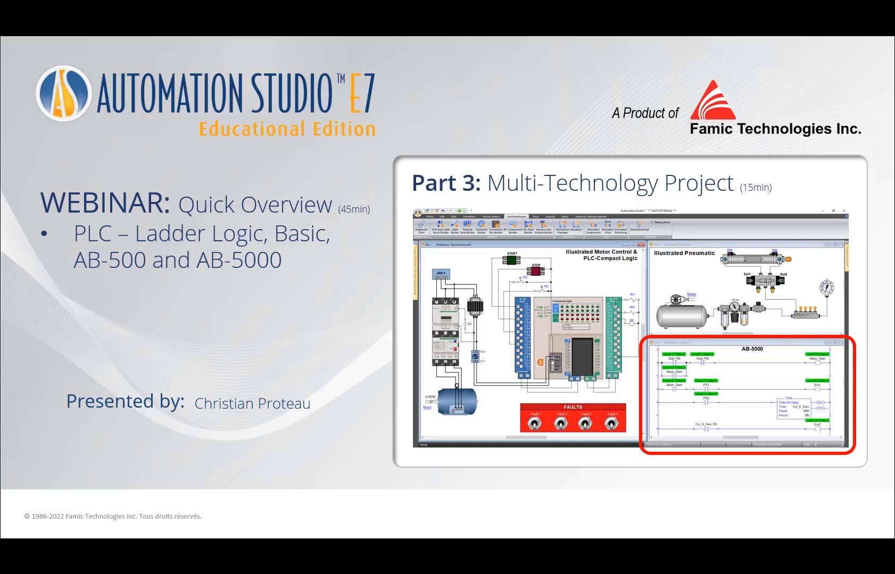
Switch to Automation Studio and open the project Part3.prx from the webinar's Part 3 folder
key("alt+Tab")
left_click(57, 19)
left_click(475, 320)
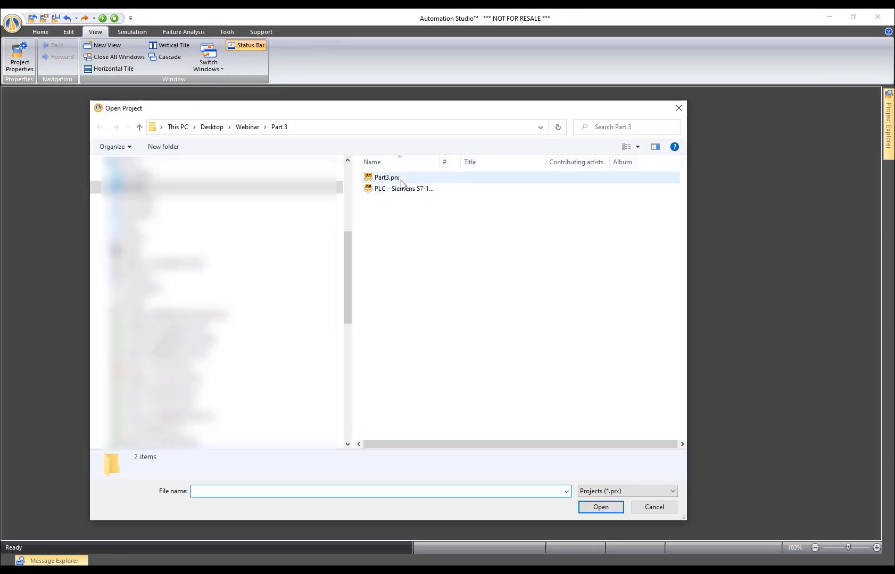
double_click(400, 179)
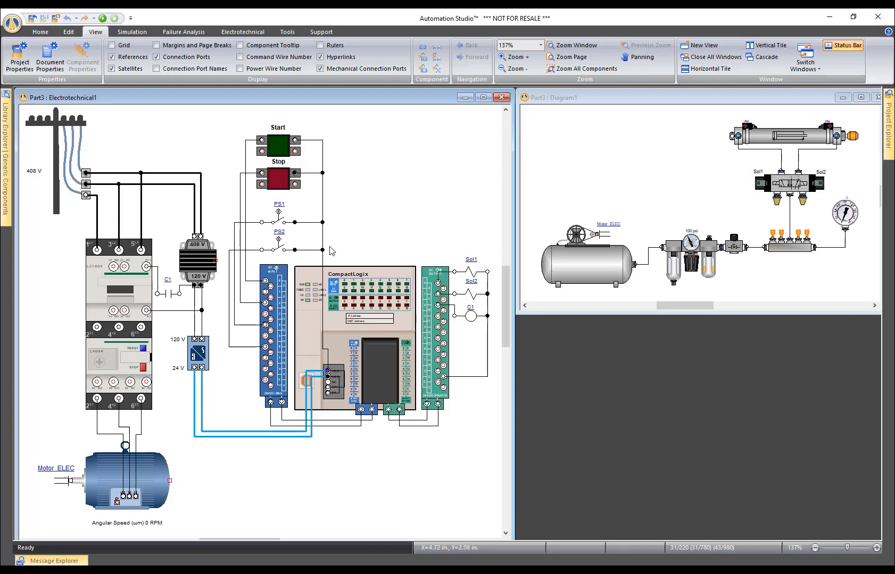
Examine the CompactLogix wiring, its 24 V supply and the motor circuit in Electrotechnical1, and bring the whole circuit back into view
scroll(457, 323, "up", 4)
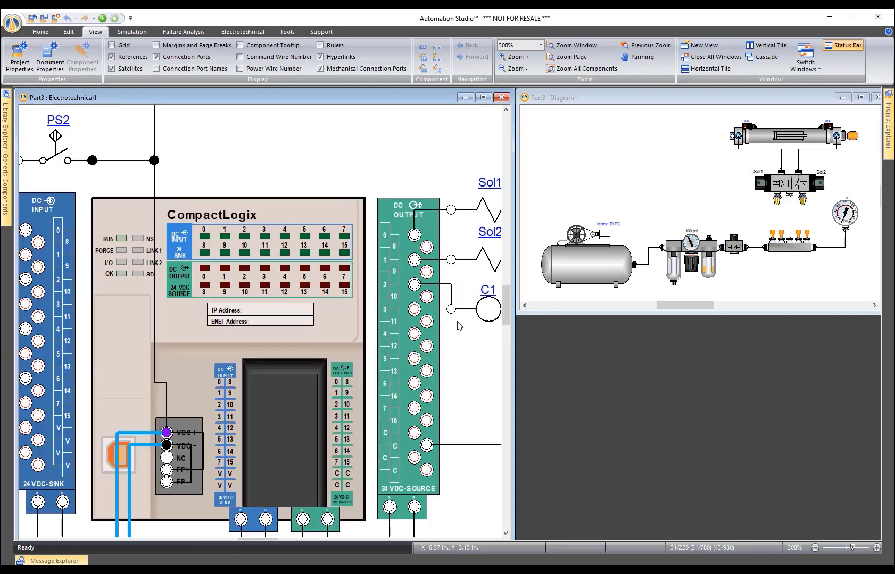
scroll(309, 177, "down", 2)
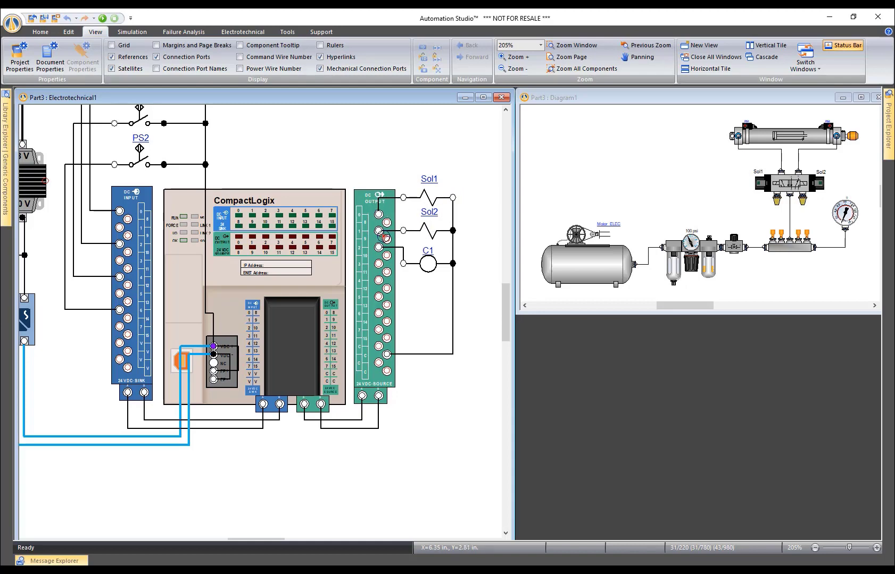
mouse_move(129, 503)
left_mouse_down()
mouse_move(340, 399)
mouse_move(403, 390)
left_mouse_up()
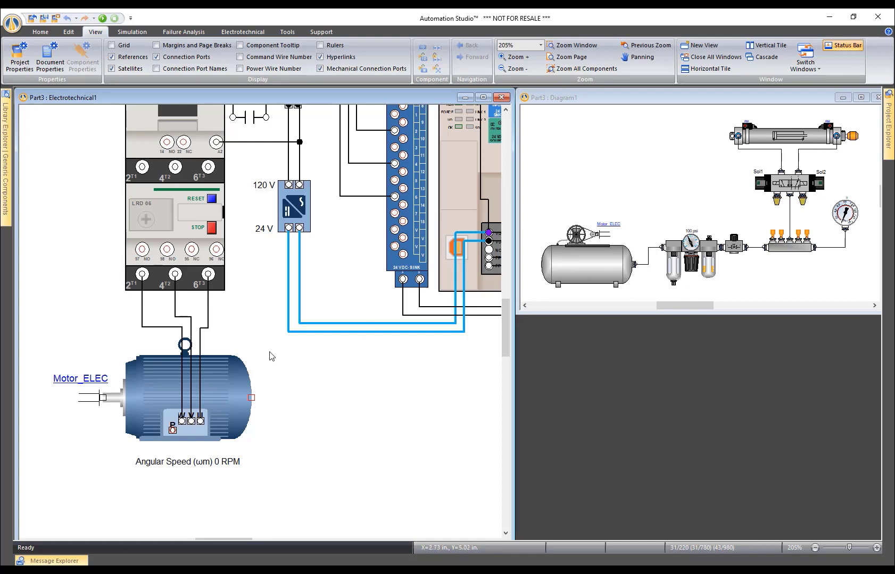
right_click(341, 386)
left_click(398, 250)
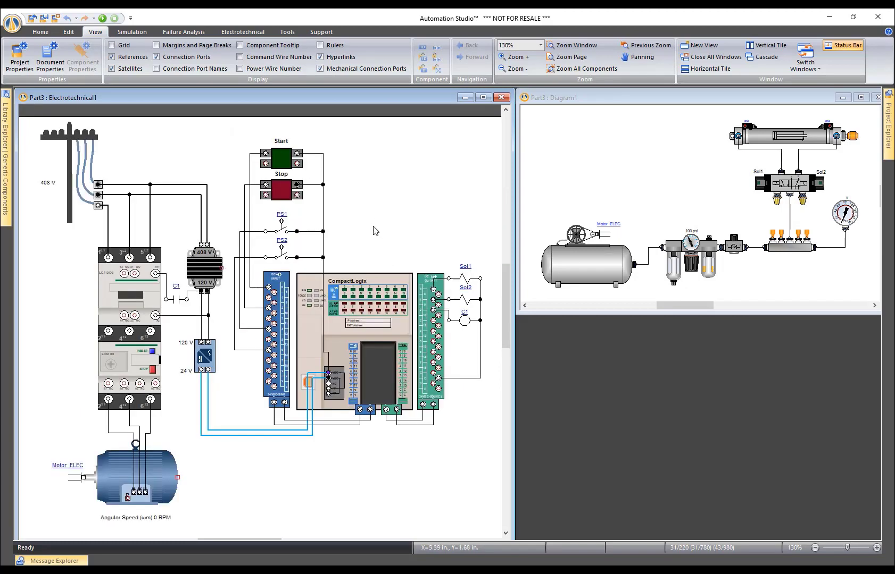
right_click(381, 162)
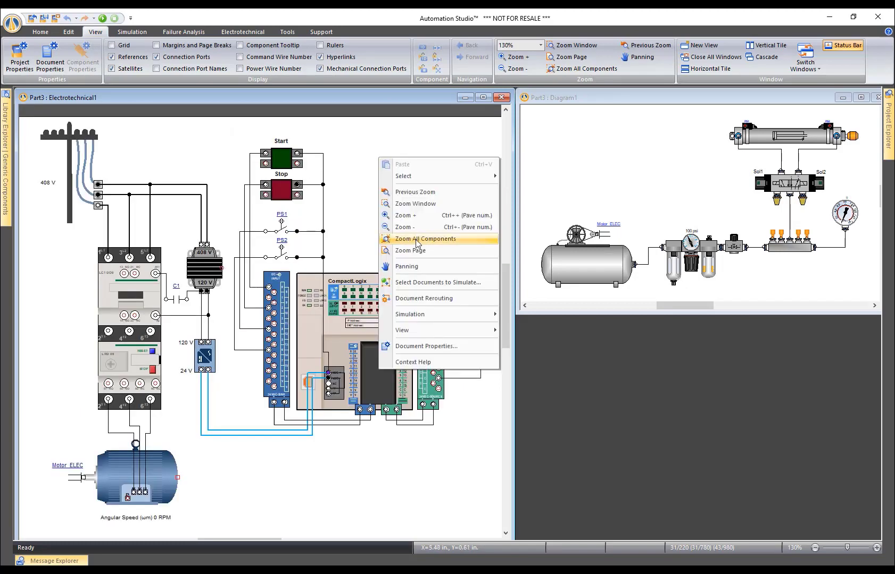
left_click(417, 215)
left_click_drag(33, 115, 483, 530)
left_click_drag(454, 497, 449, 490)
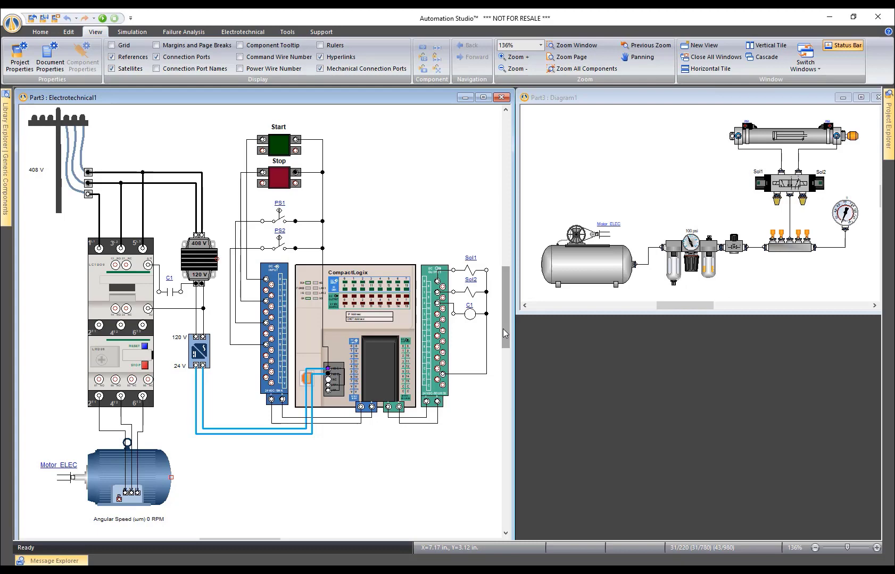
Create a new ladder diagram in the project from the AB5000.lad template
left_click(41, 32)
left_click(43, 69)
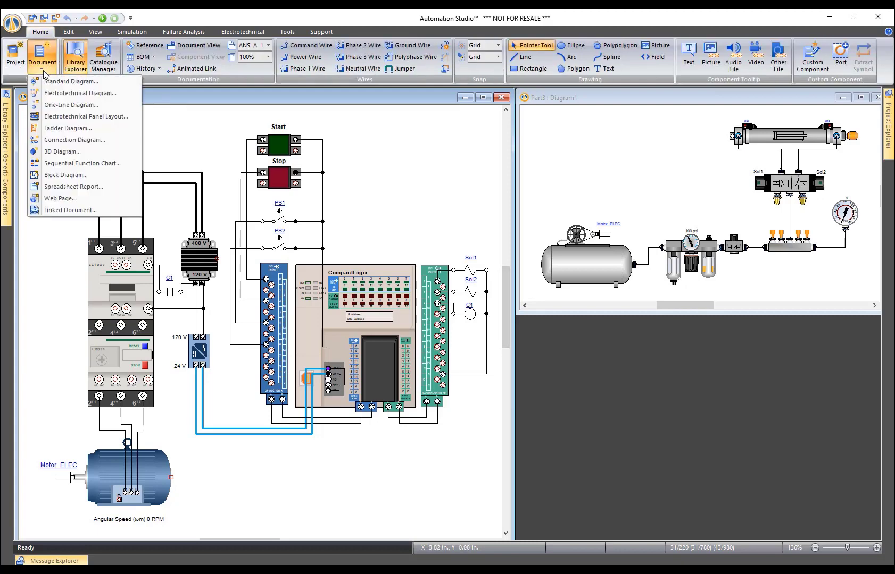
left_click(49, 129)
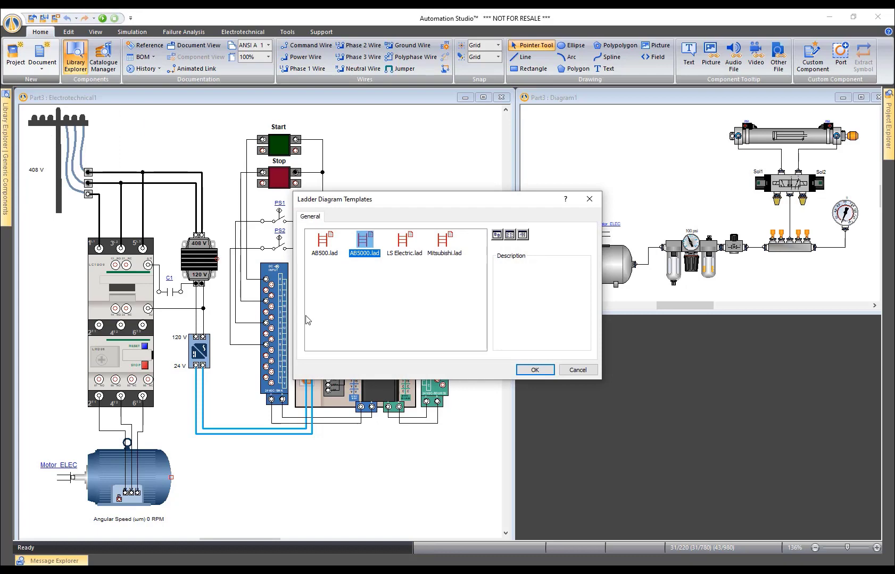
double_click(364, 245)
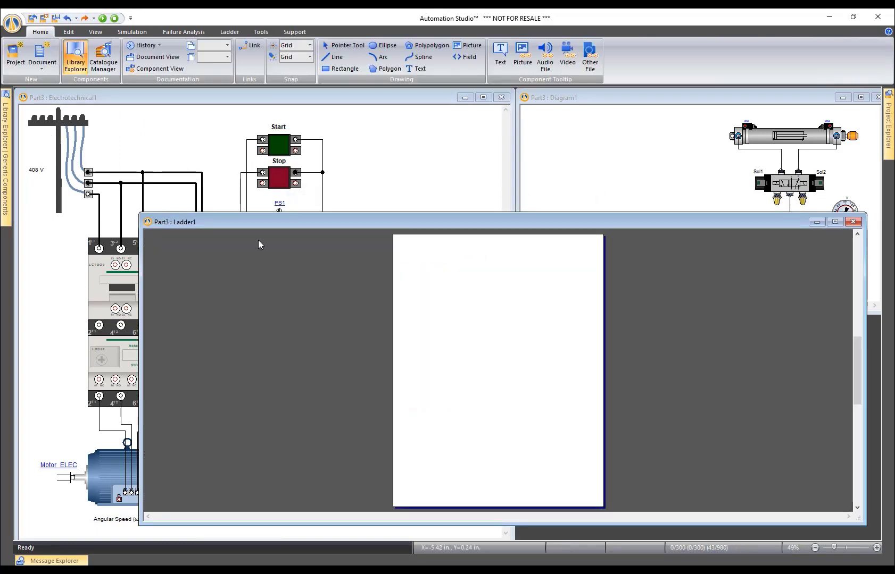
Resize the Ladder1 document window to fill the empty area beneath Diagram1
left_click_drag(140, 213, 514, 315)
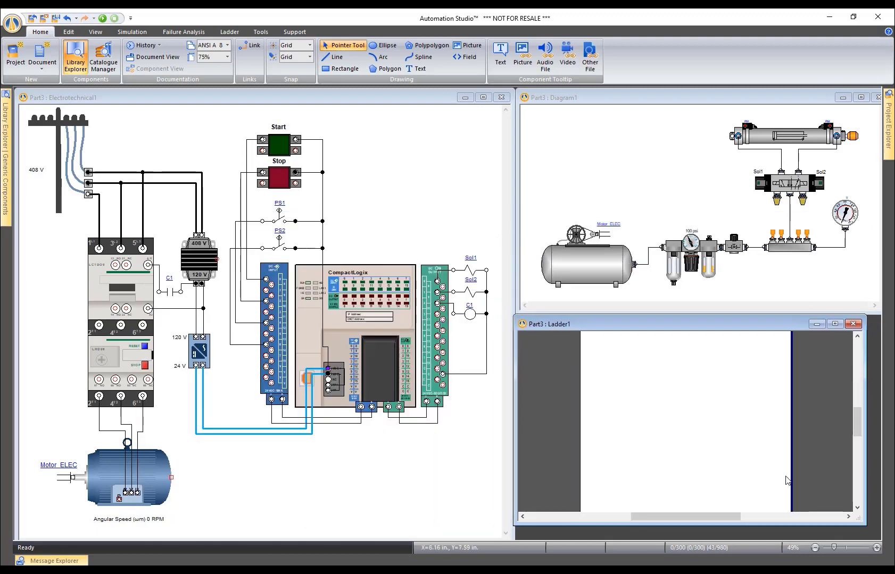
left_click_drag(863, 521, 880, 542)
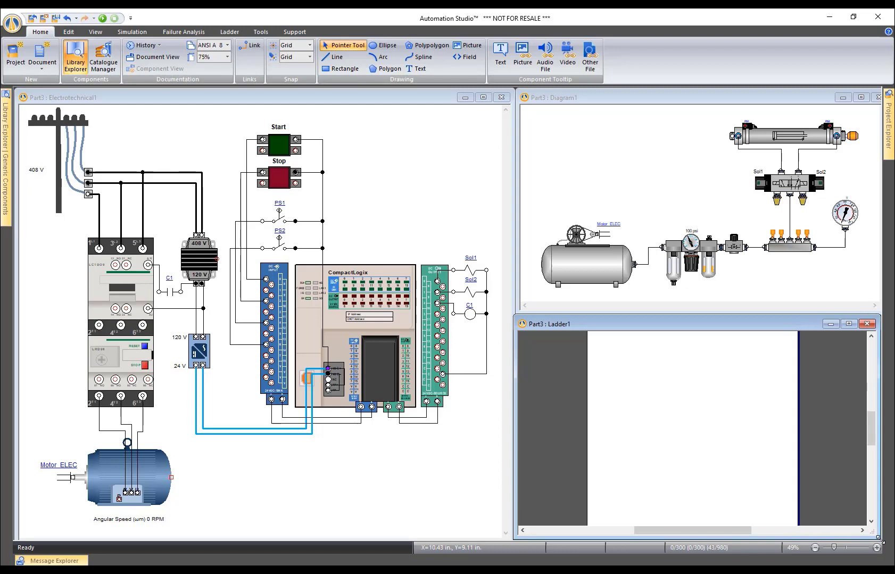
scroll(631, 389, "up", 1)
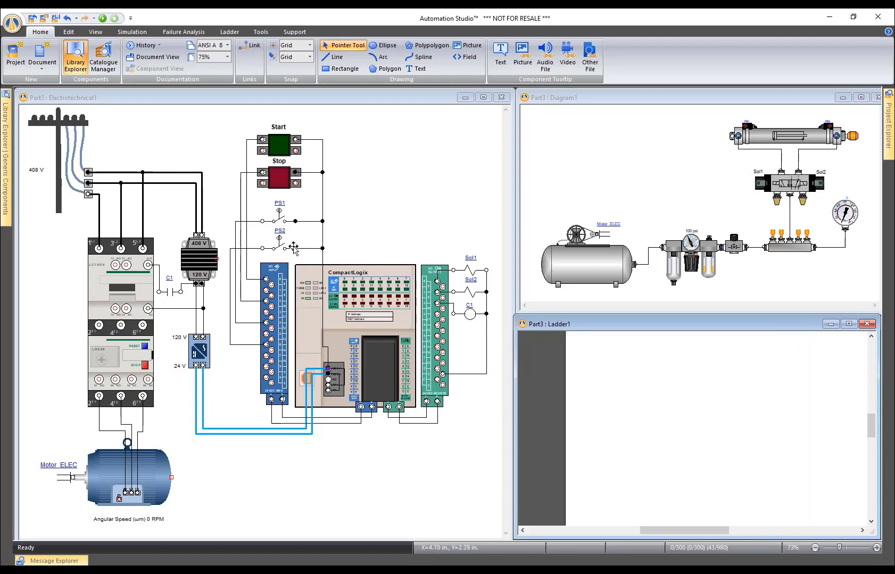
Place a Power Rail from the Allen-Bradley 5000 PLC ladder library on the Ladder1 page
mouse_move(7, 151)
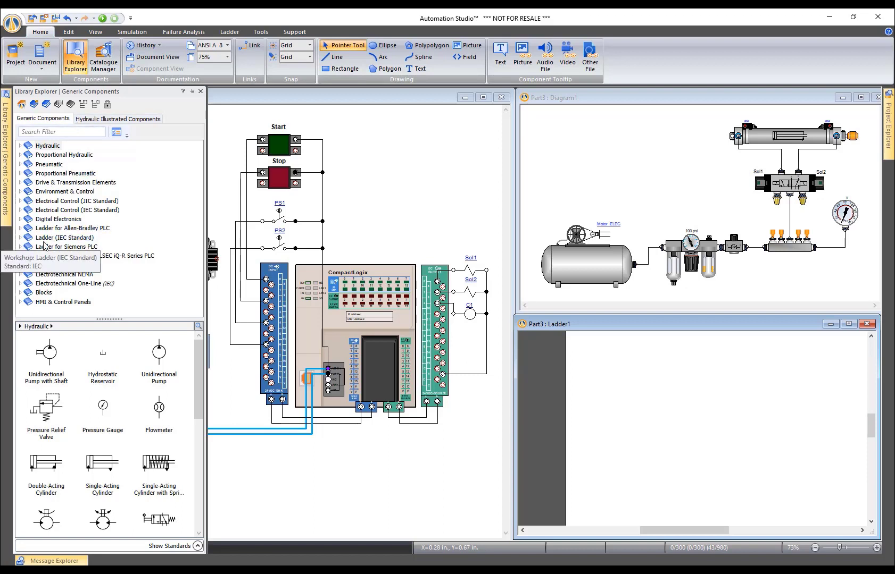
left_click(20, 228)
left_click(53, 254)
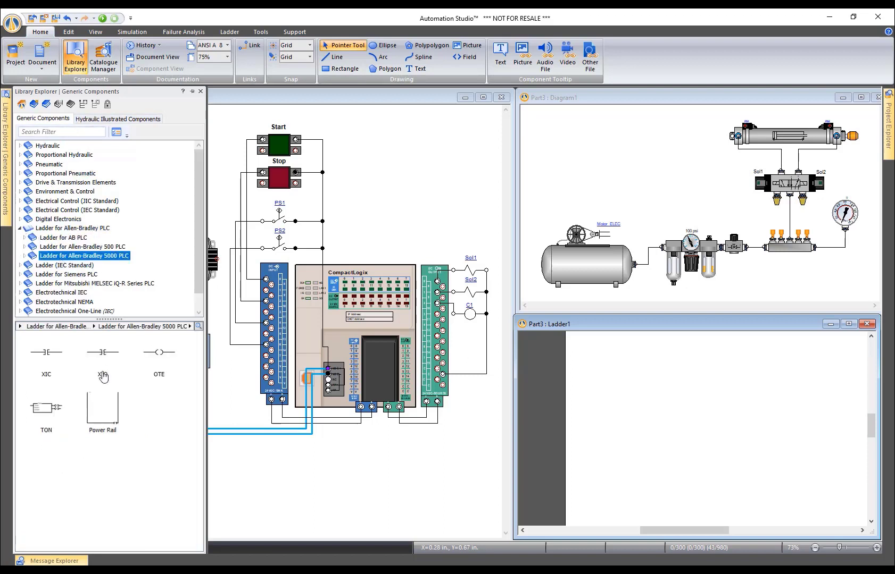
left_click_drag(101, 408, 748, 390)
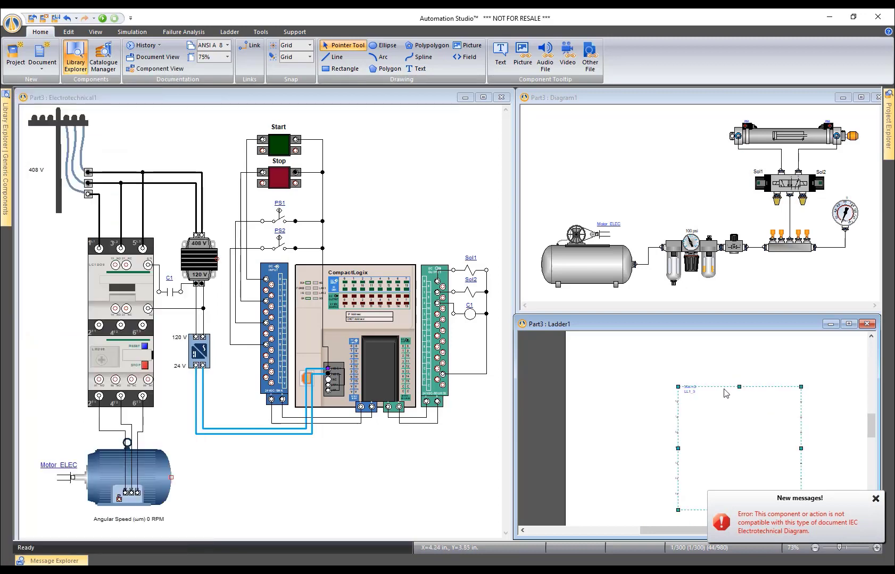
scroll(734, 393, "up", 5)
left_click_drag(733, 384, 690, 347)
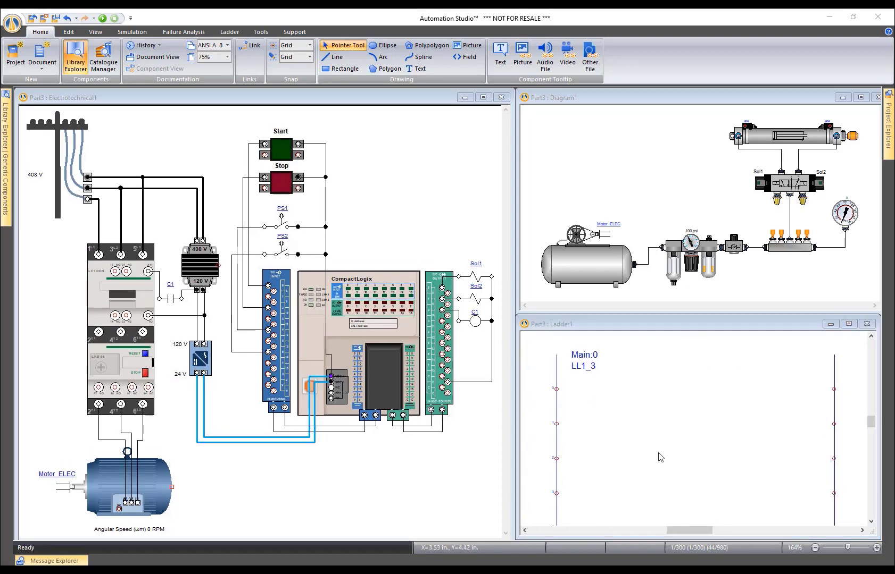
Open the PLC Configurator for the ladder diagram and place it clear of the Electrotechnical1 circuit
left_click(230, 33)
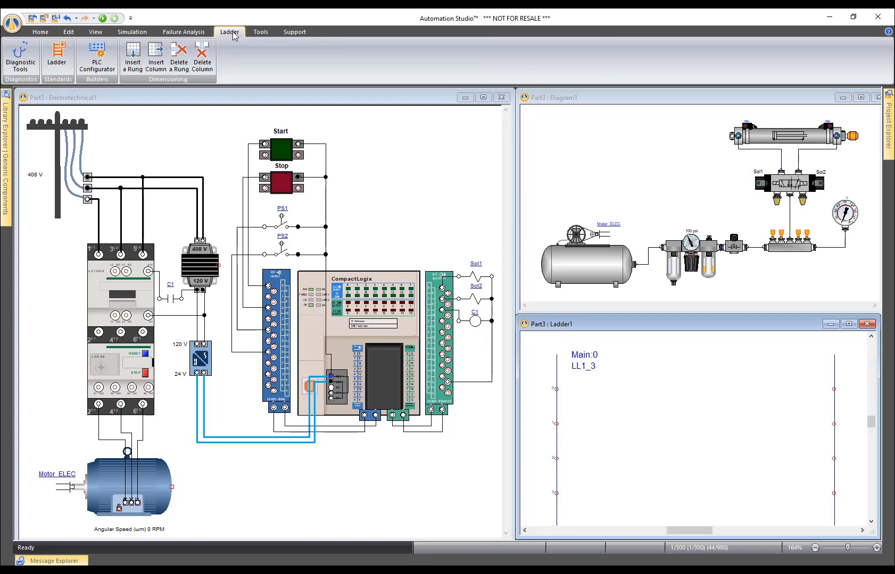
left_click(99, 68)
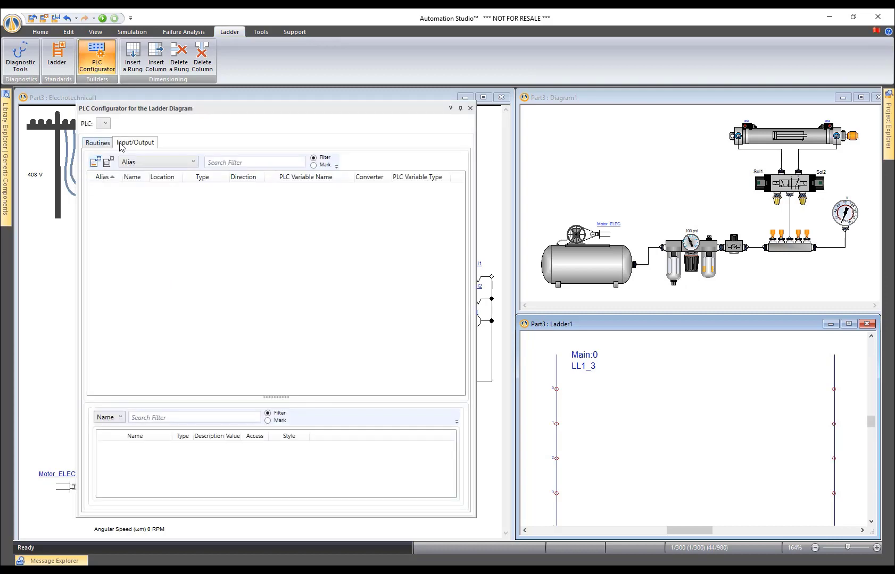
left_click_drag(168, 112, 595, 91)
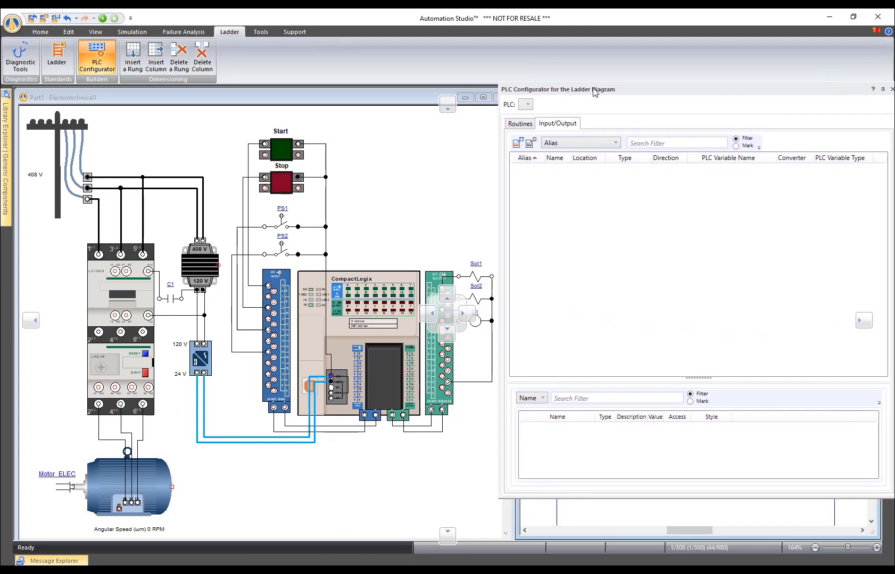
left_click(518, 143)
left_click_drag(246, 155, 680, 183)
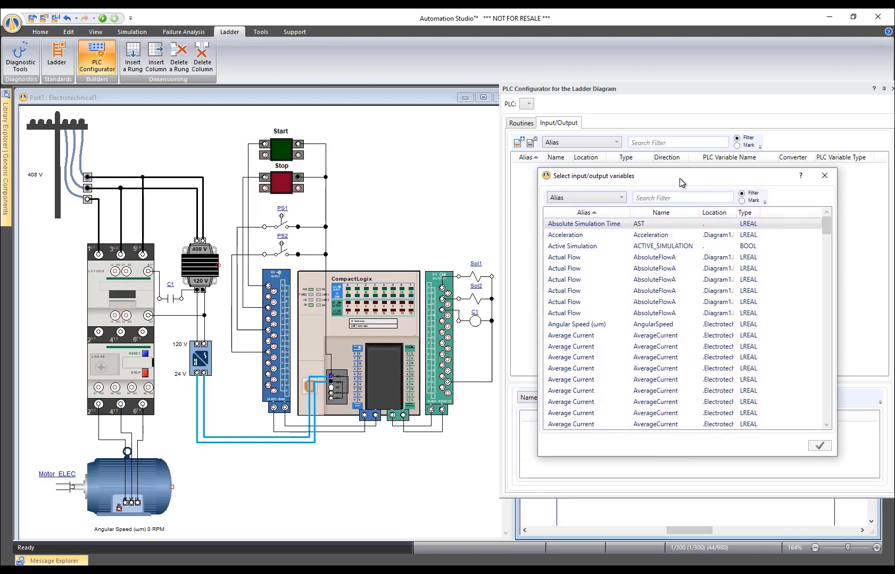
left_click_drag(825, 229, 823, 327)
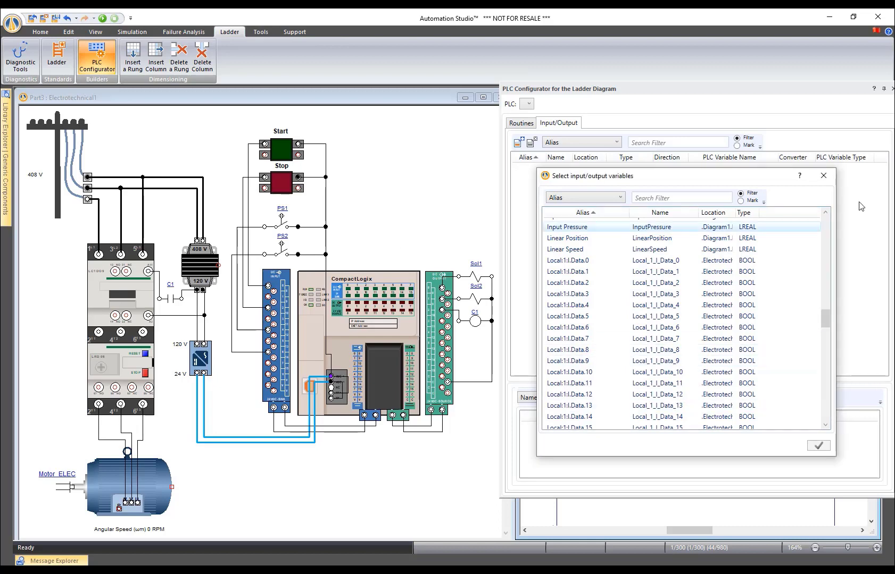
left_click(822, 176)
Start adding input/output variables in the PLC Configurator with the CompactLogix terminals in view, and filter the aliases by "local" in ascending order
scroll(395, 258, "up", 5)
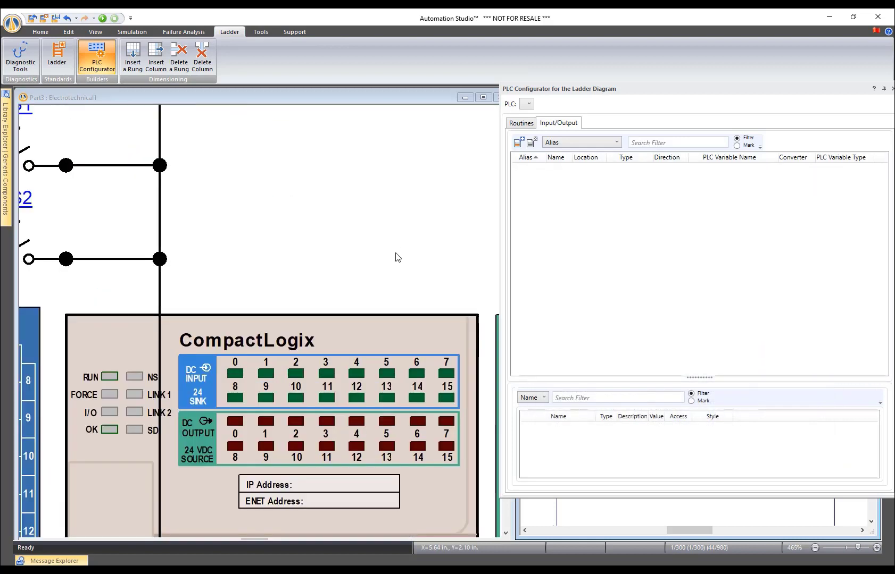
scroll(396, 256, "down", 6)
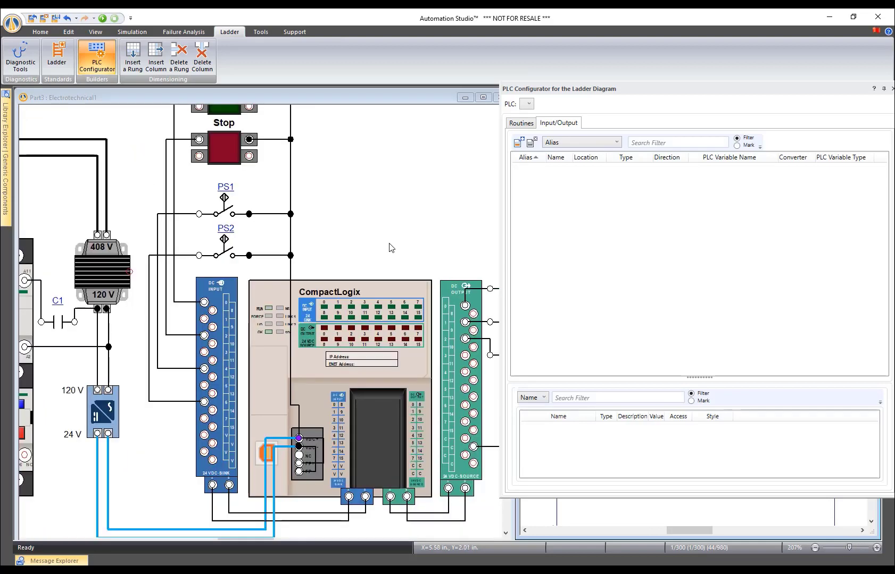
scroll(390, 250, "up", 4)
left_click_drag(397, 258, 344, 124)
left_click(518, 142)
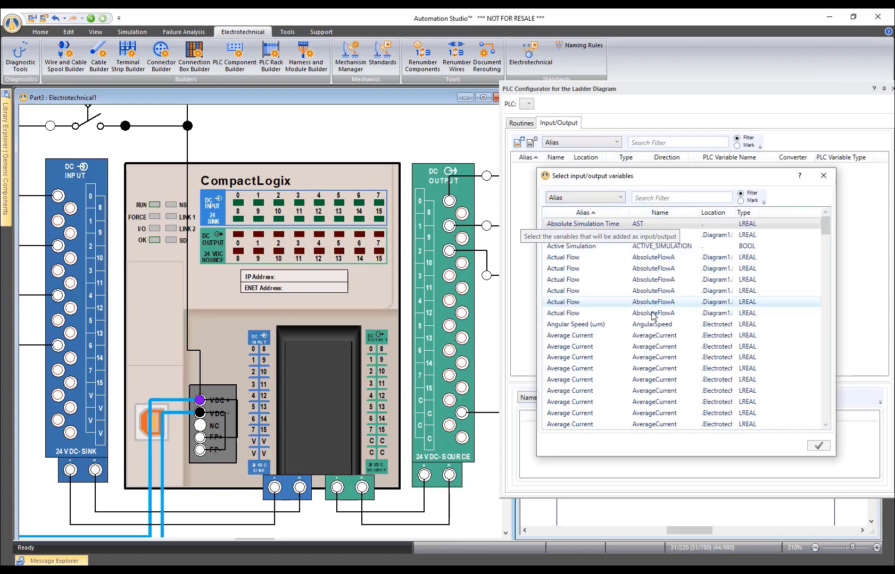
scroll(646, 351, "down", 5)
scroll(647, 351, "down", 10)
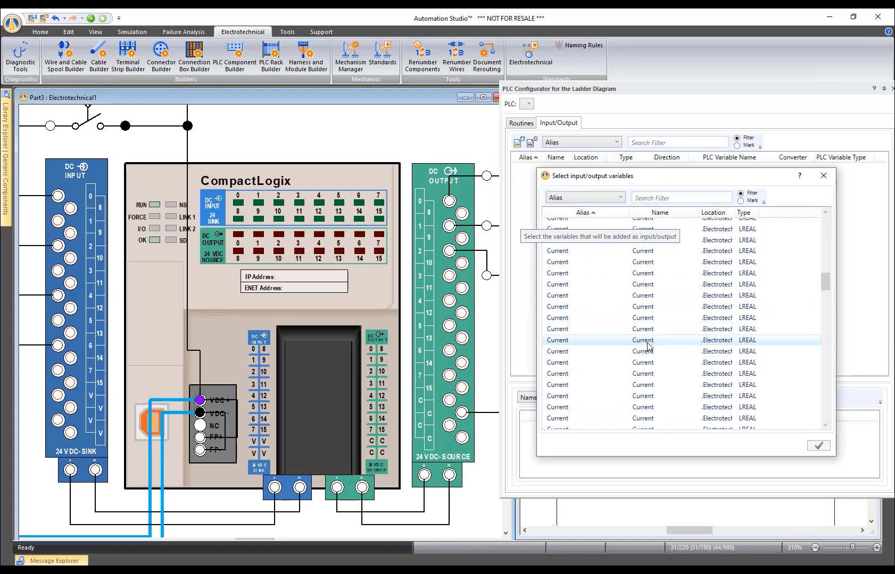
scroll(648, 346, "down", 6)
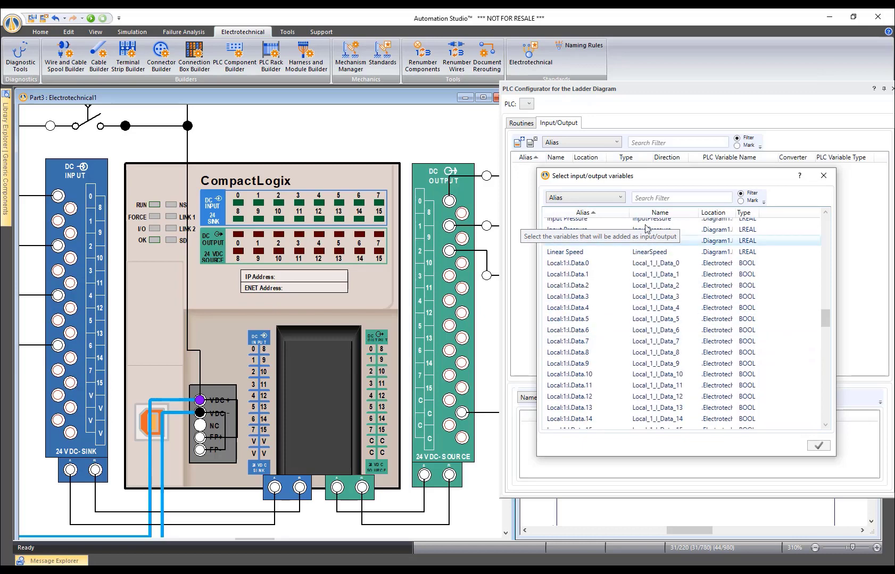
left_click(657, 199)
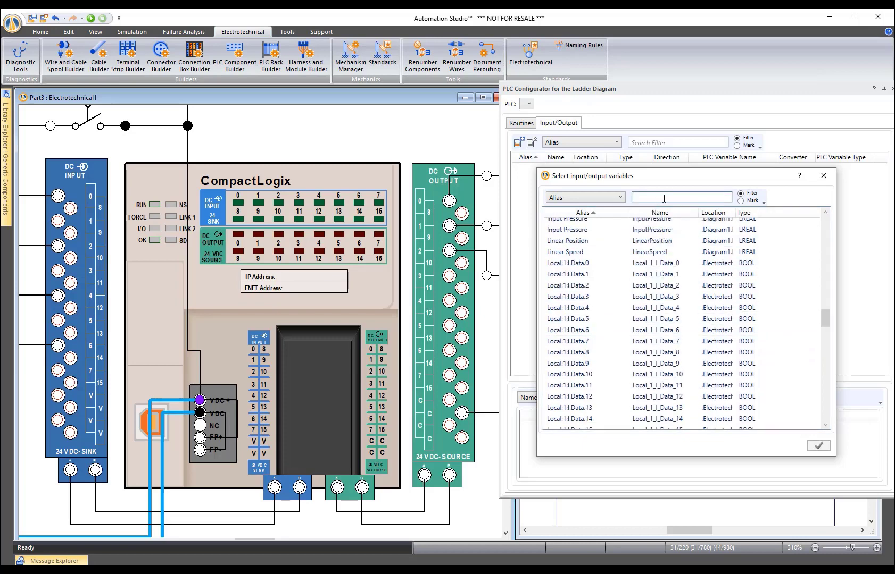
type("local")
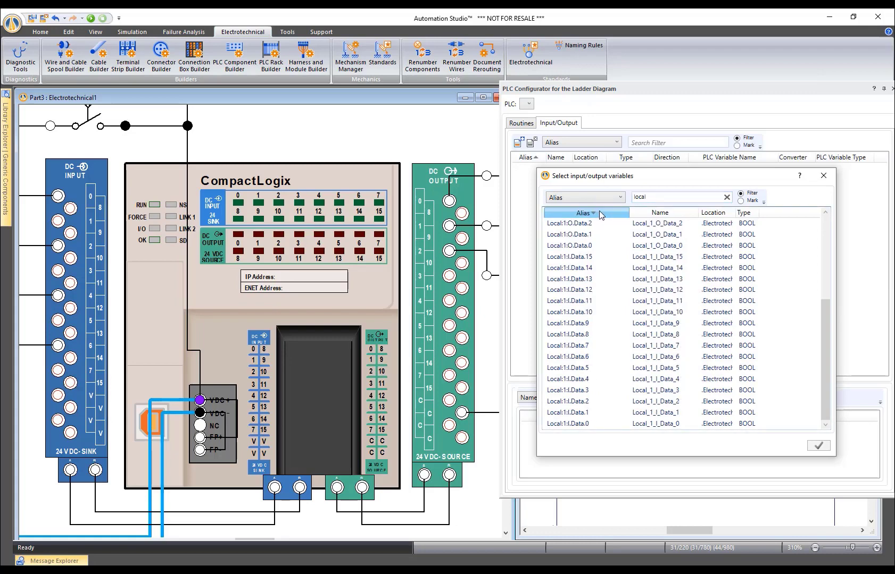
scroll(605, 287, "up", 5)
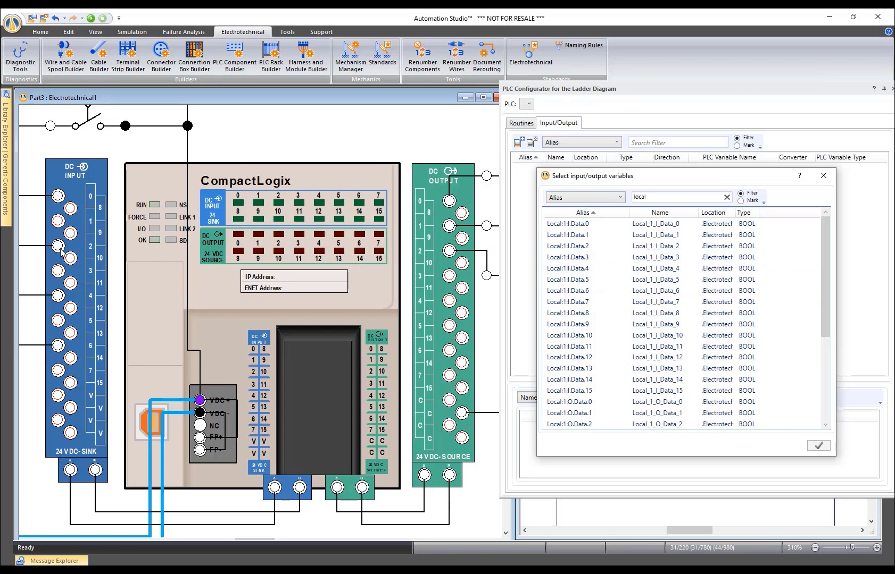
Add the input variables Local:1:I.Data.0, .2, .4 and .6 to the PLC Configurator and widen the Alias column
left_click(574, 223)
left_click(585, 246, "ctrl")
left_click(589, 268, "ctrl")
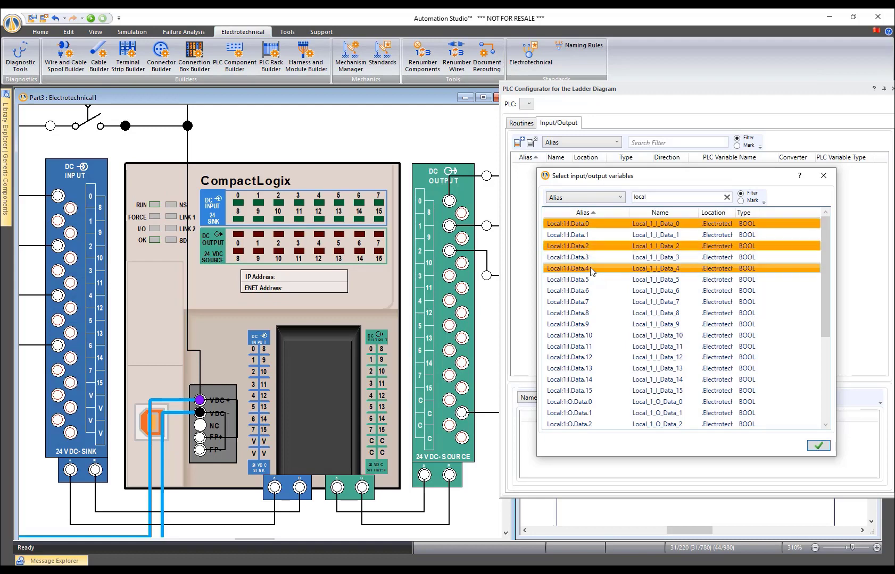
left_click(577, 290, "ctrl")
left_click(819, 446)
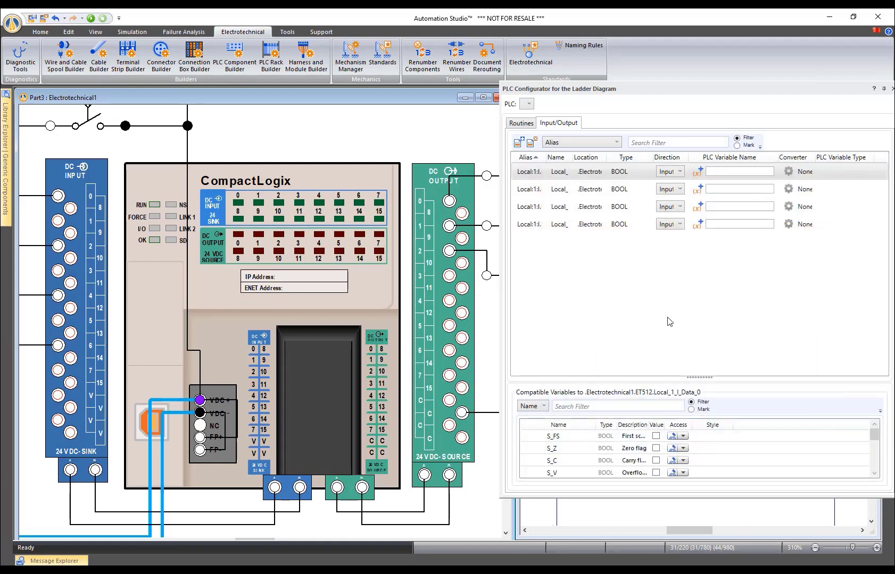
left_click_drag(544, 157, 577, 159)
Add the output variables Local:1:O.Data.0, Local:1:O.Data.1 and Local:1:O.Data.2 to the PLC Configurator's input/output list
left_click(518, 142)
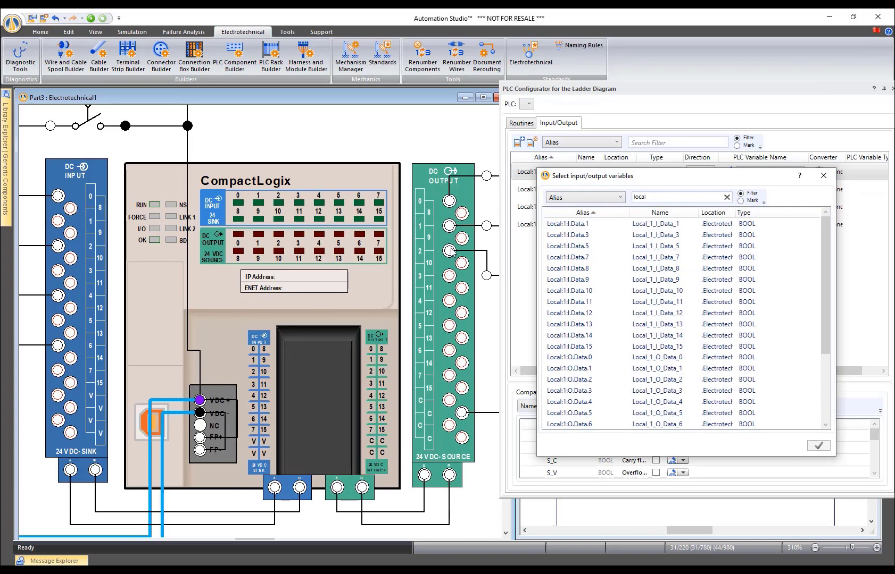
scroll(595, 340, "down", 2)
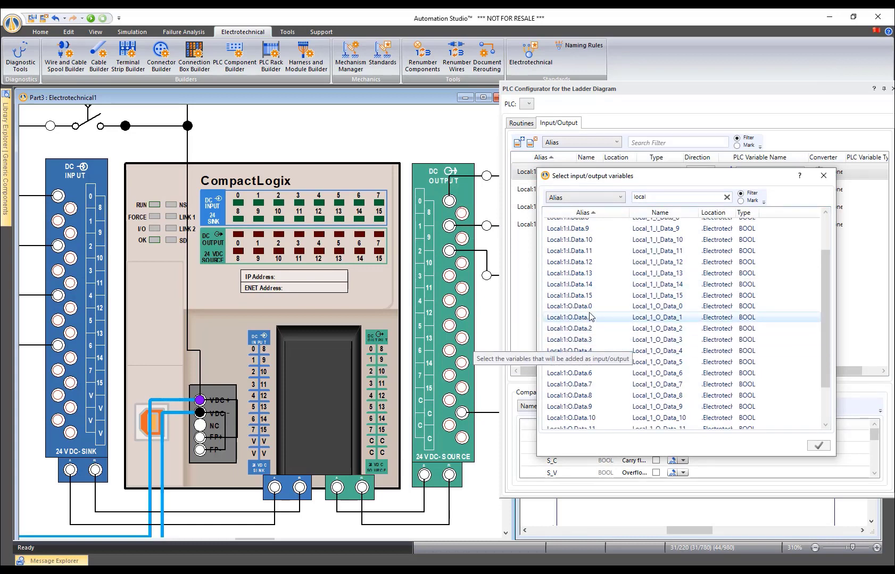
left_click_drag(590, 307, 598, 330)
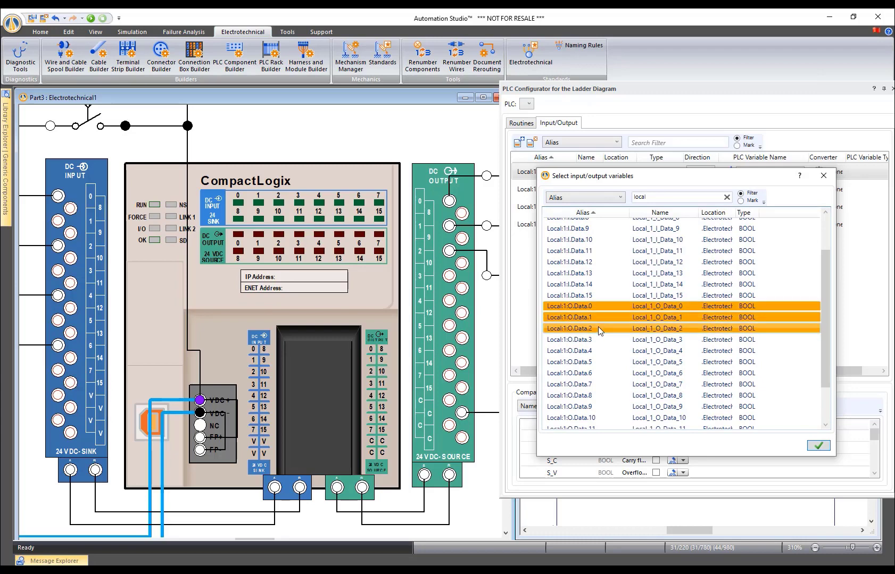
left_click(814, 446)
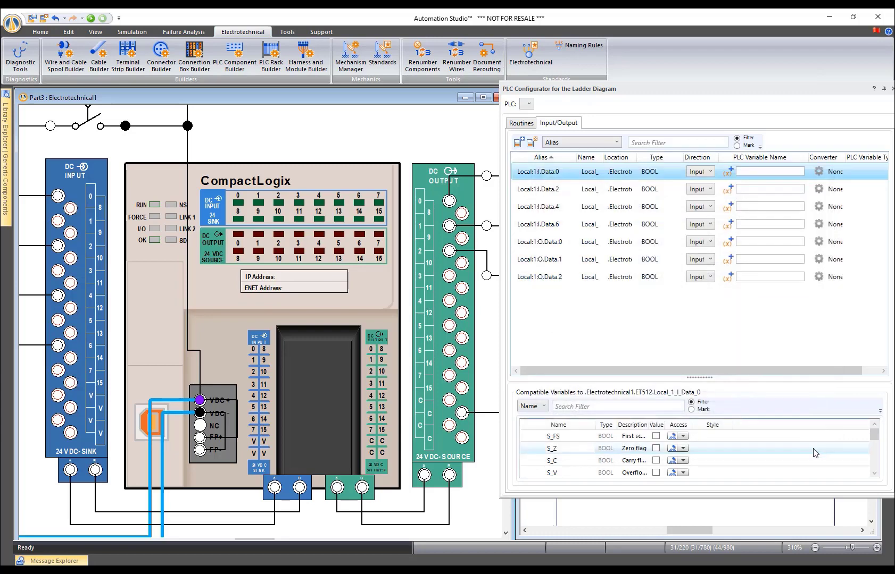
Set the direction of Local:1:O.Data.0, Local:1:O.Data.1 and Local:1:O.Data.2 to Output
left_click(701, 244)
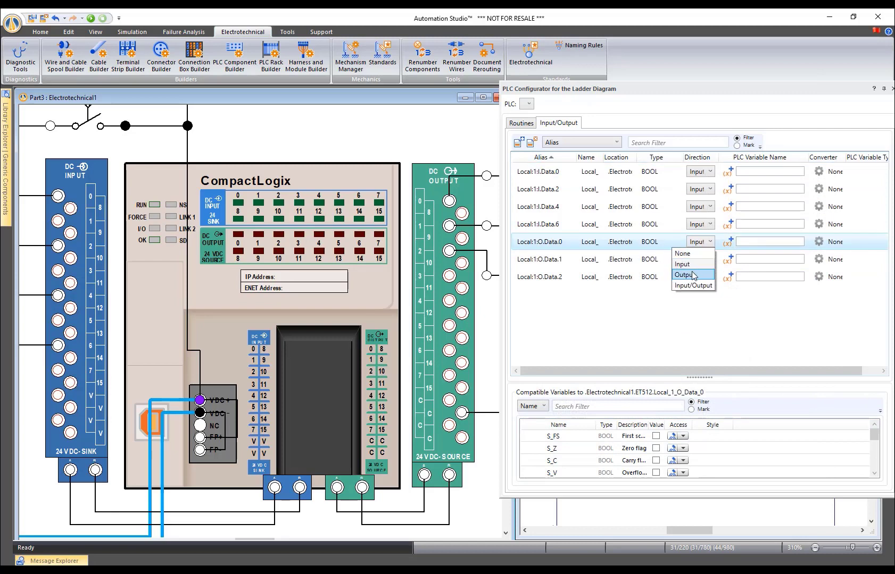
left_click(701, 270)
left_click(701, 261)
left_click(684, 292)
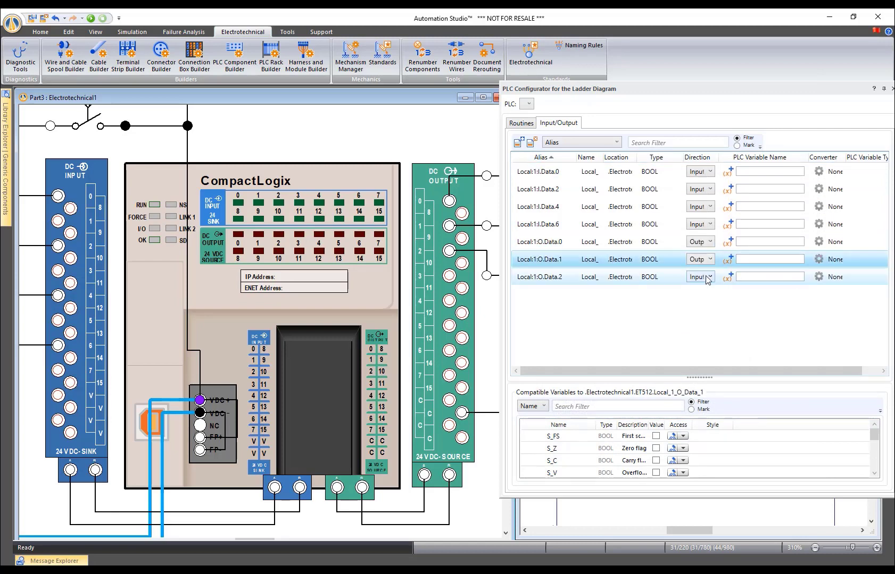
left_click(702, 278)
left_click(695, 309)
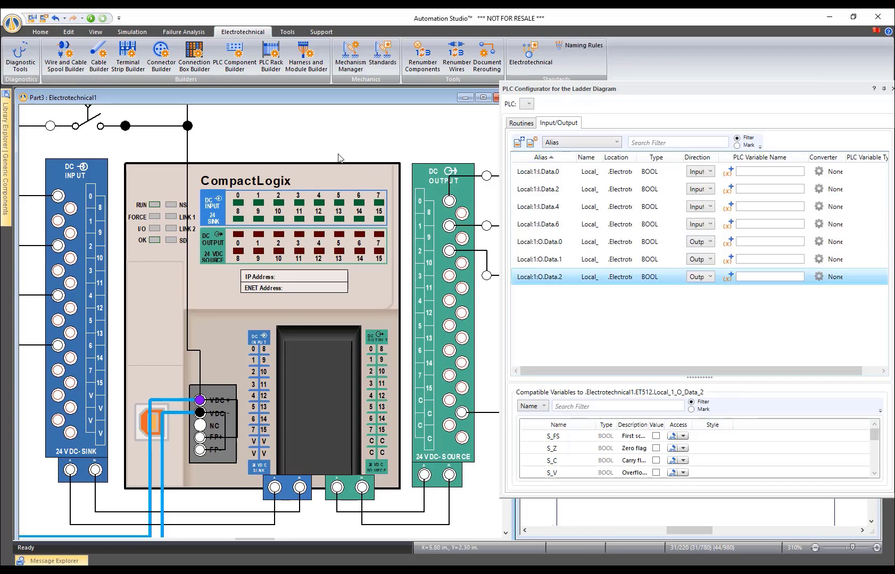
With the wired buttons in view, create BOOL PLC variables Start for Local:1:I.Data.0 and Stop for Local:1:I.Data.2
scroll(346, 158, "down", 2)
left_click(311, 139)
left_click_drag(307, 128, 297, 302)
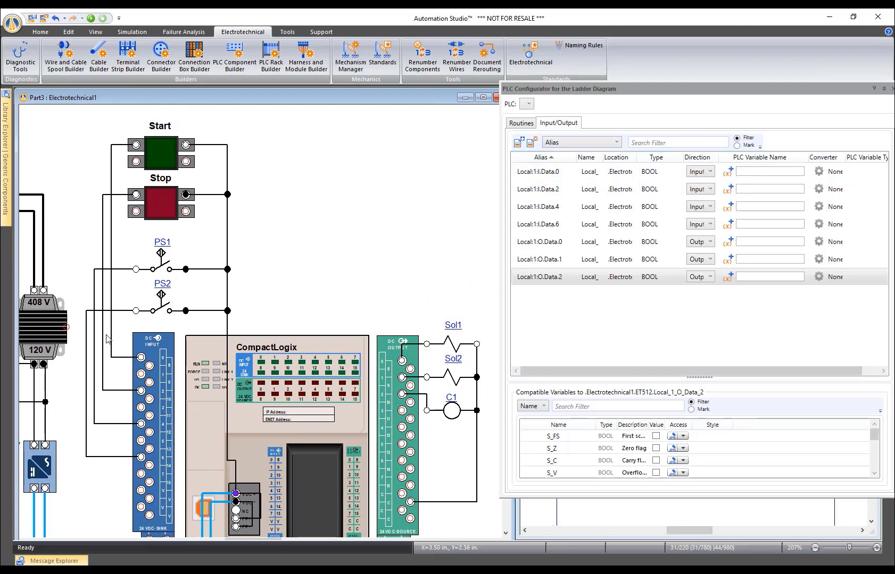
left_click(728, 173)
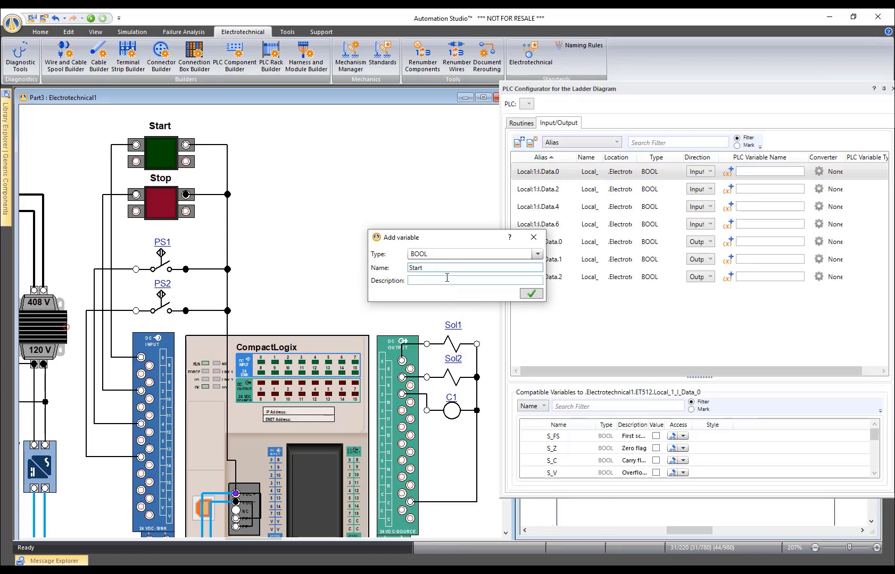
left_click(532, 295)
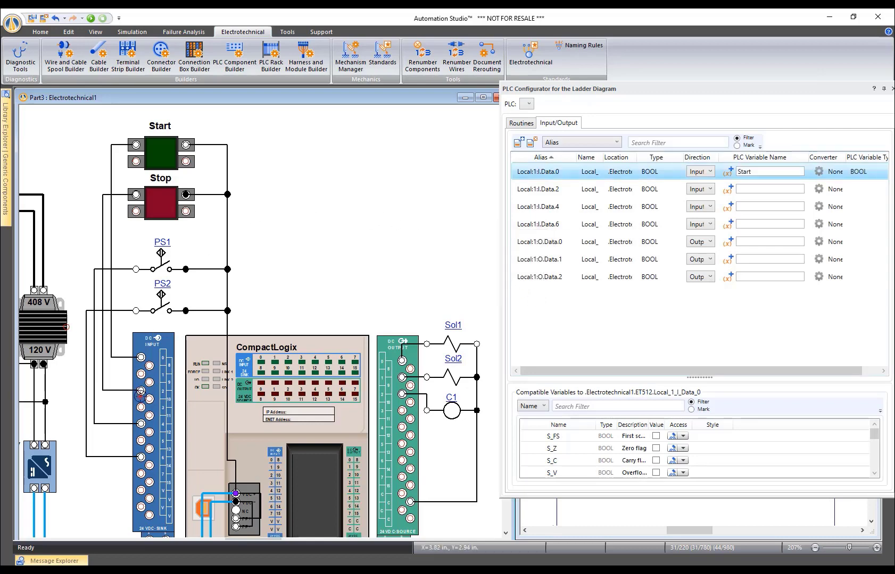
left_click(728, 191)
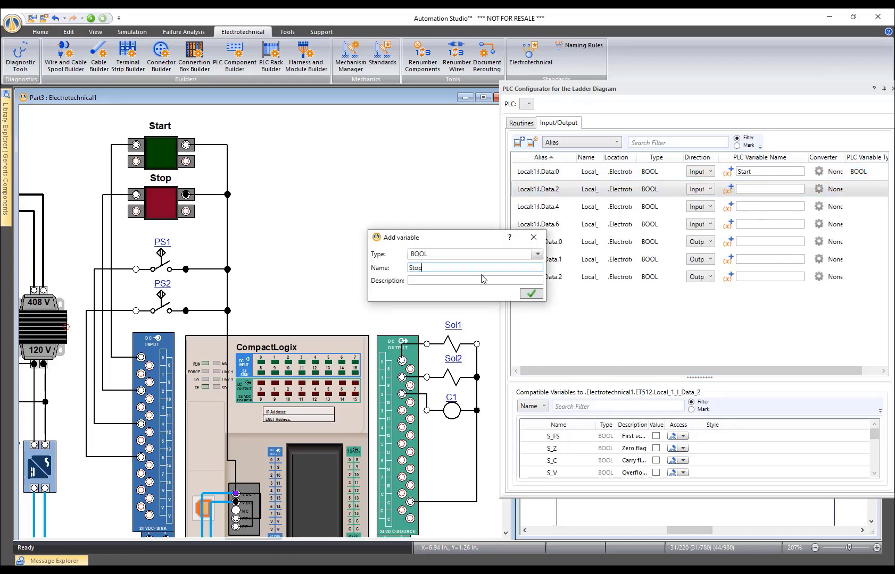
left_click(532, 297)
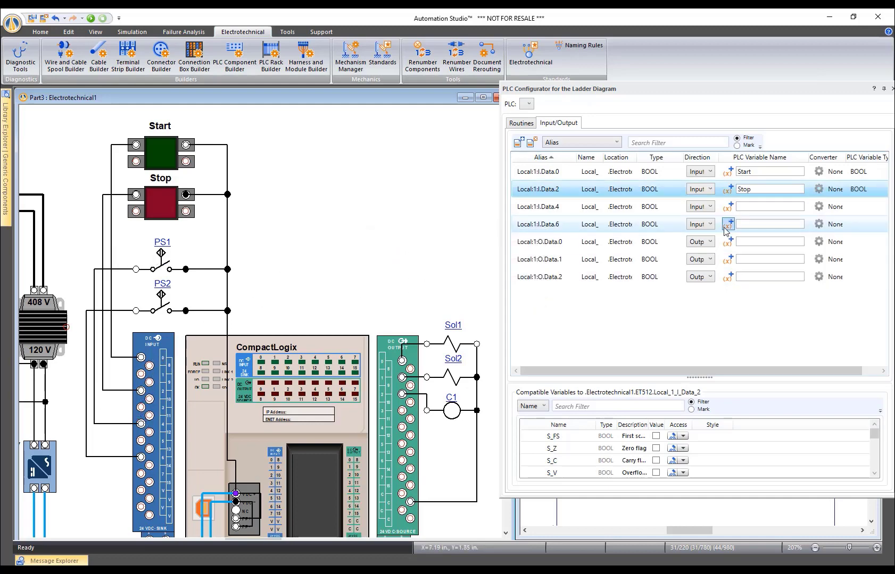
Create BOOL PLC variables PS1 for Local:1:I.Data.4 and PS2 for Local:1:I.Data.6
left_click(730, 207)
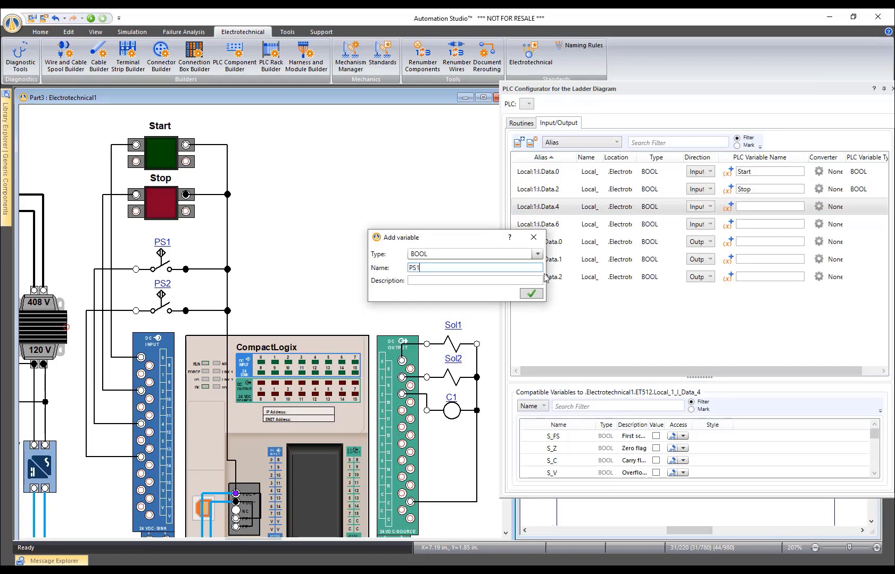
key("Return")
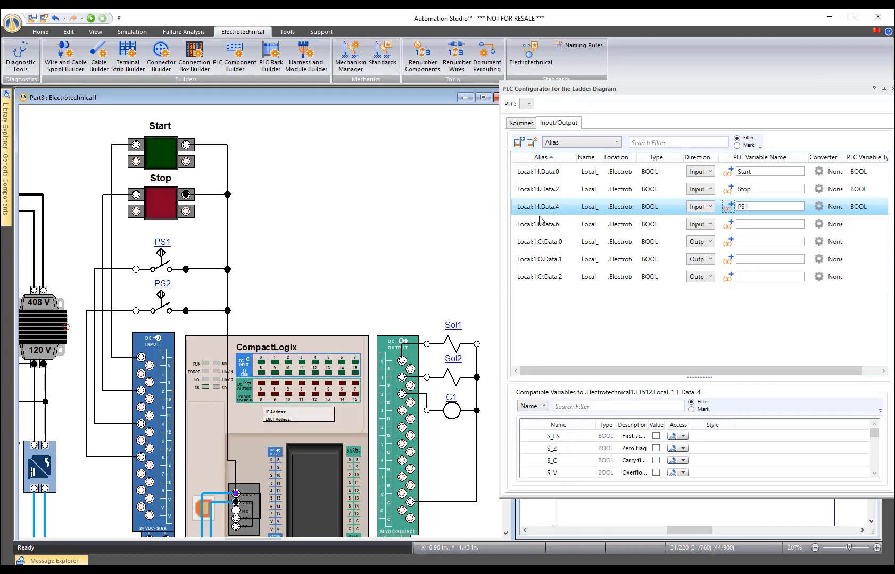
left_click(726, 224)
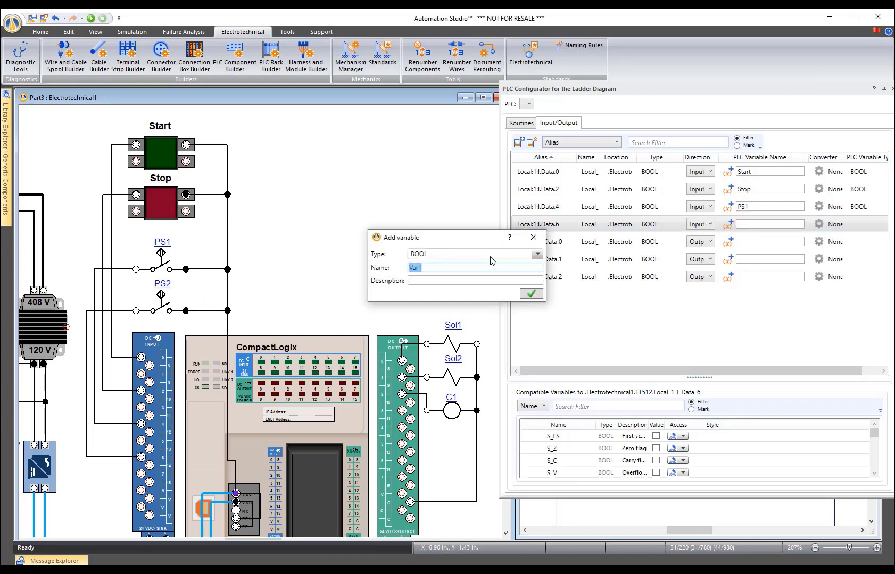
type("PS2")
key("Return")
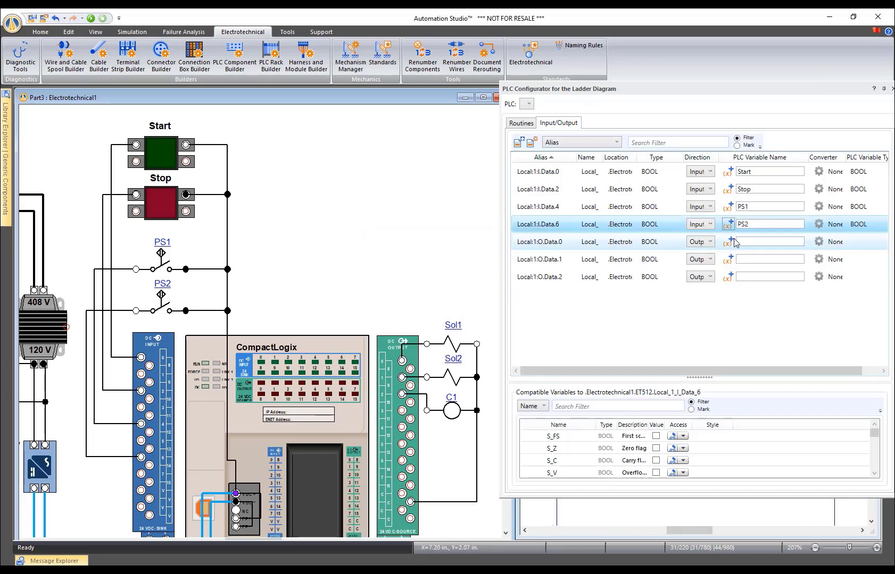
Create BOOL PLC variables Sol1 for Local:1:O.Data.0 and Sol2 for Local:1:O.Data.1
left_click(733, 240)
type("Sol1")
key("Return")
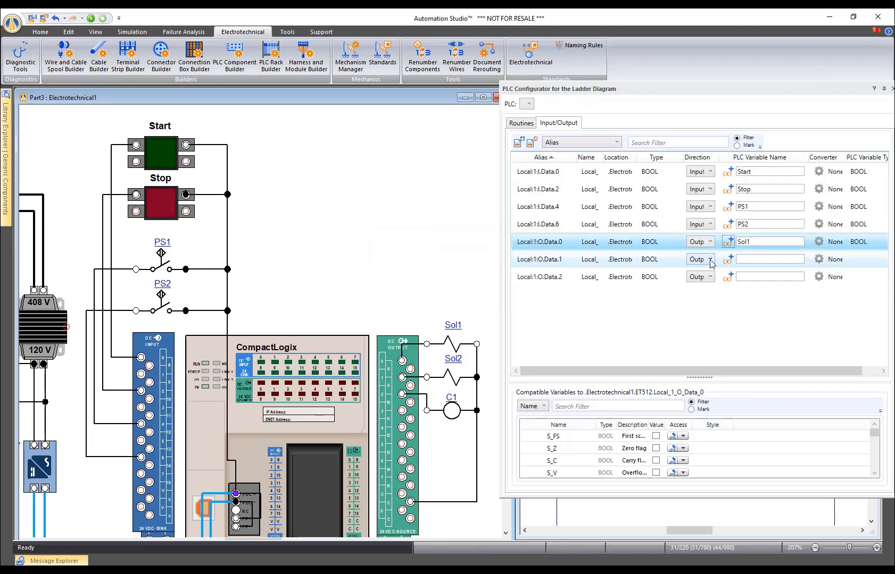
left_click(728, 259)
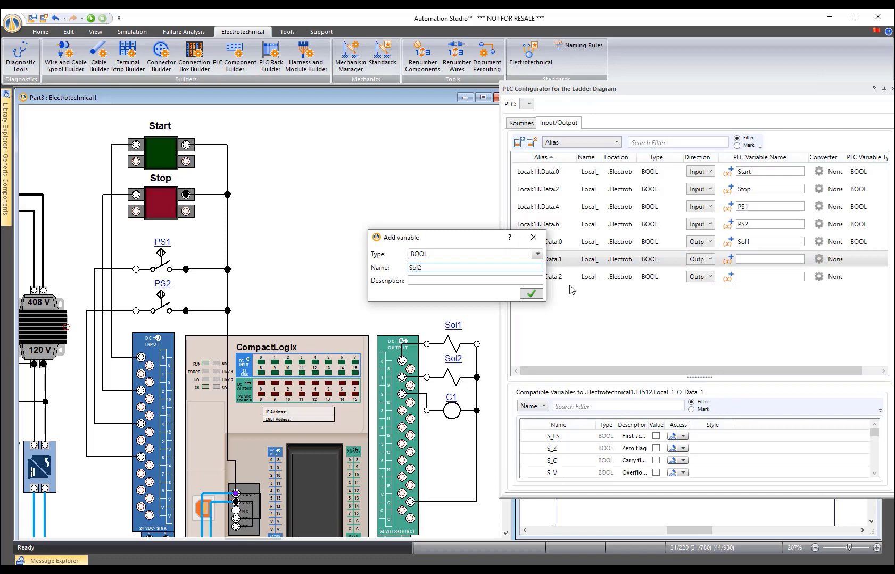
key("Return")
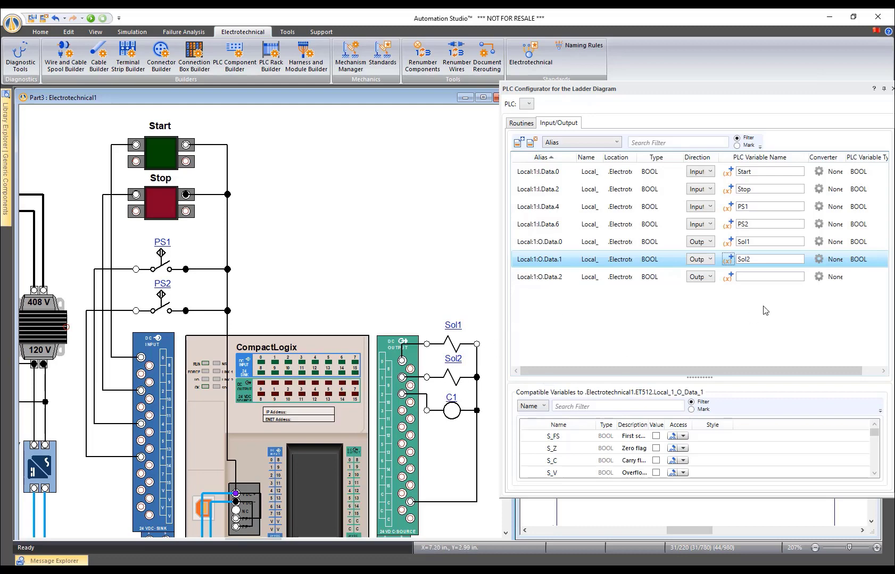
Create the BOOL PLC variable C1 for Local:1:O.Data.2 and close the PLC Configurator
left_click(727, 277)
type("C")
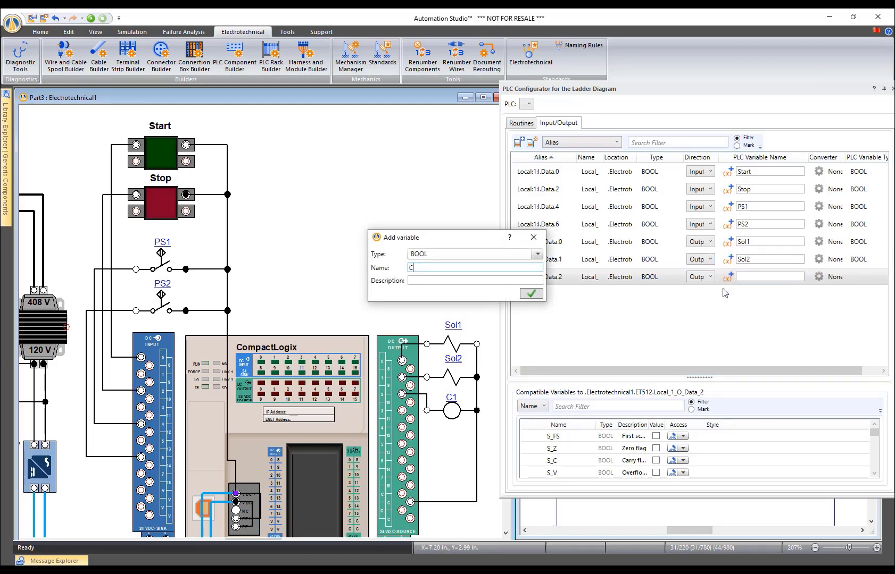
type("1")
key("Return")
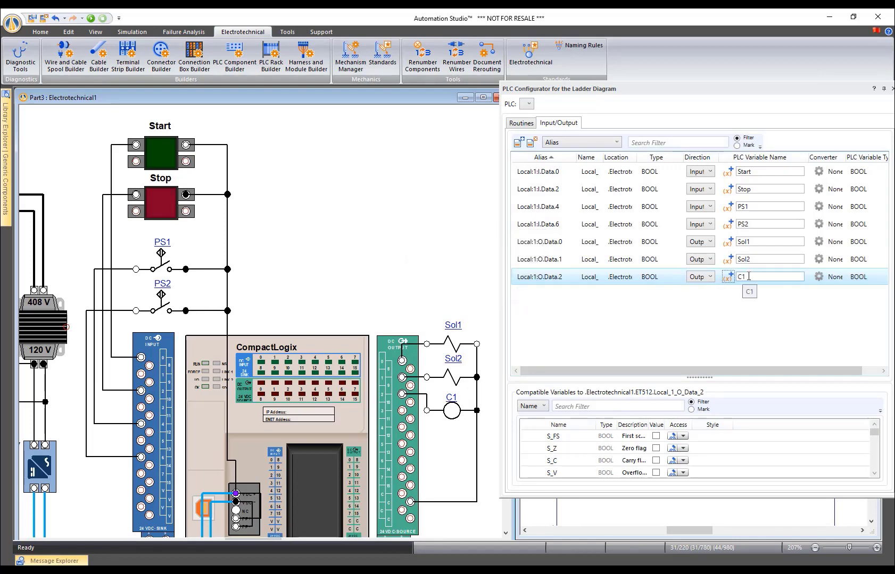
left_click_drag(707, 91, 577, 94)
left_click(765, 92)
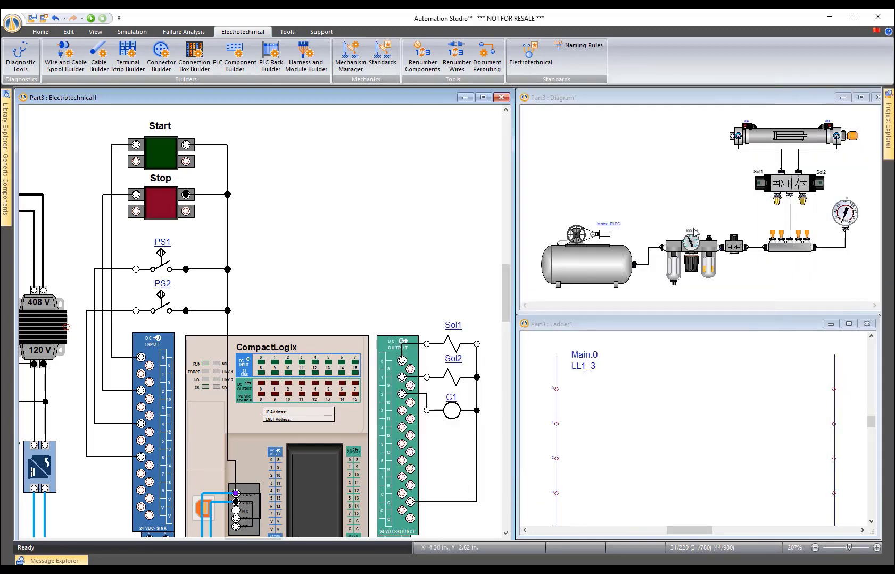
Place an XIC contact at the start of rung 0 in Ladder1 and assign it the Start variable
scroll(384, 222, "down", 2)
left_click_drag(348, 232, 389, 204)
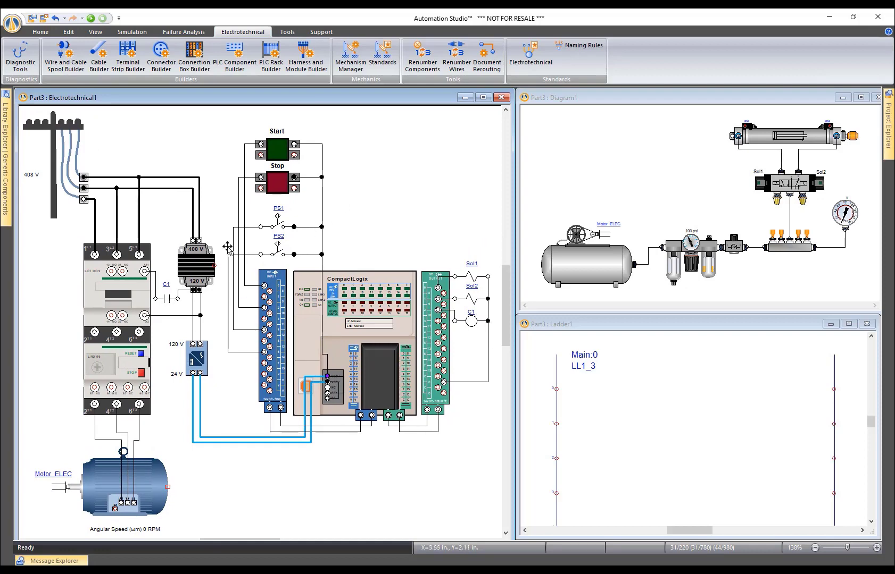
mouse_move(4, 150)
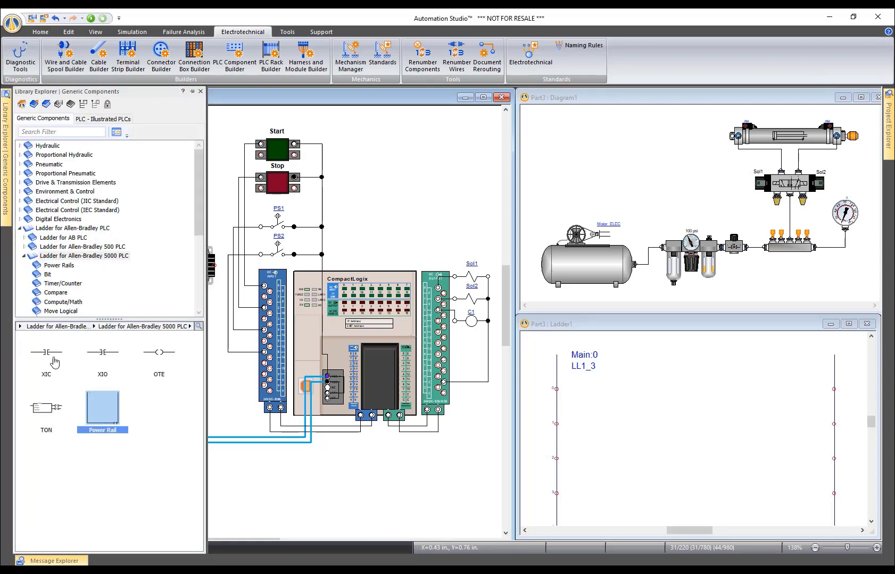
left_click_drag(46, 356, 604, 393)
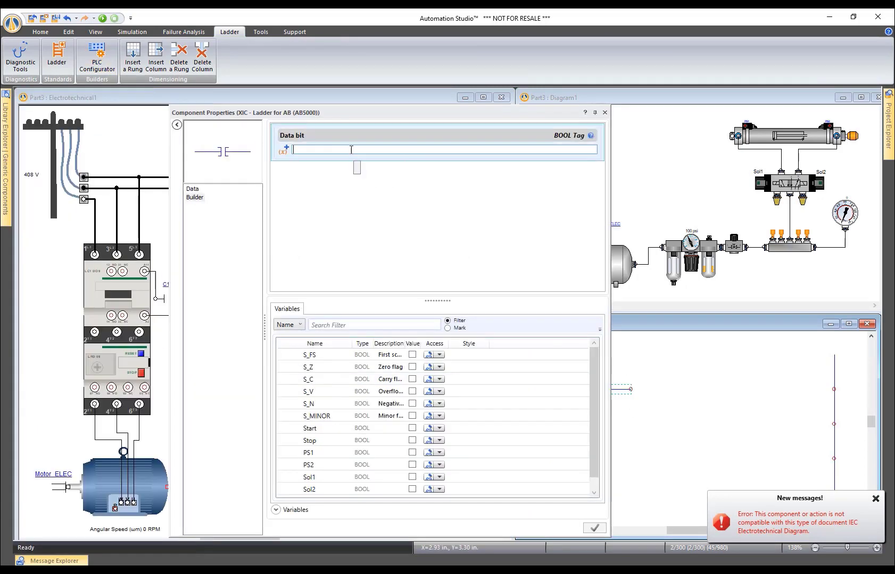
double_click(328, 431)
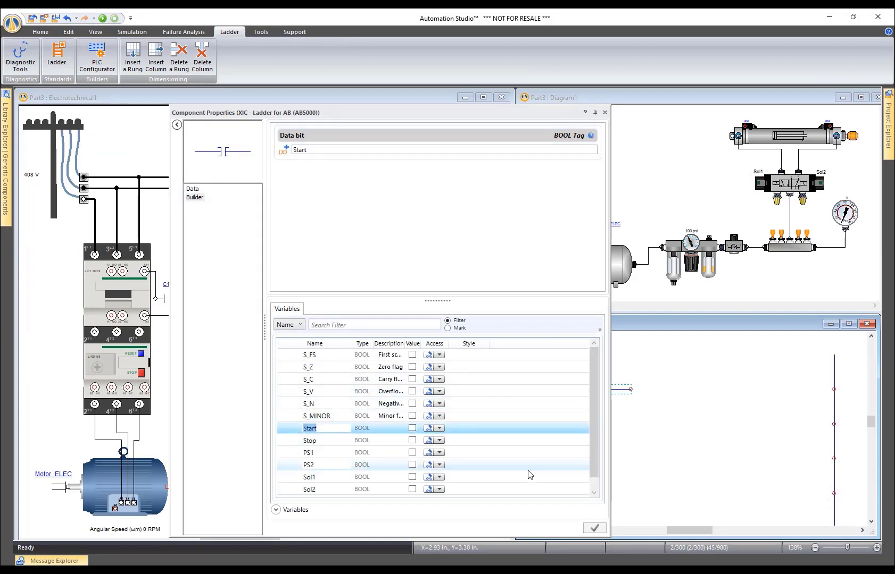
left_click(604, 112)
left_click(654, 361)
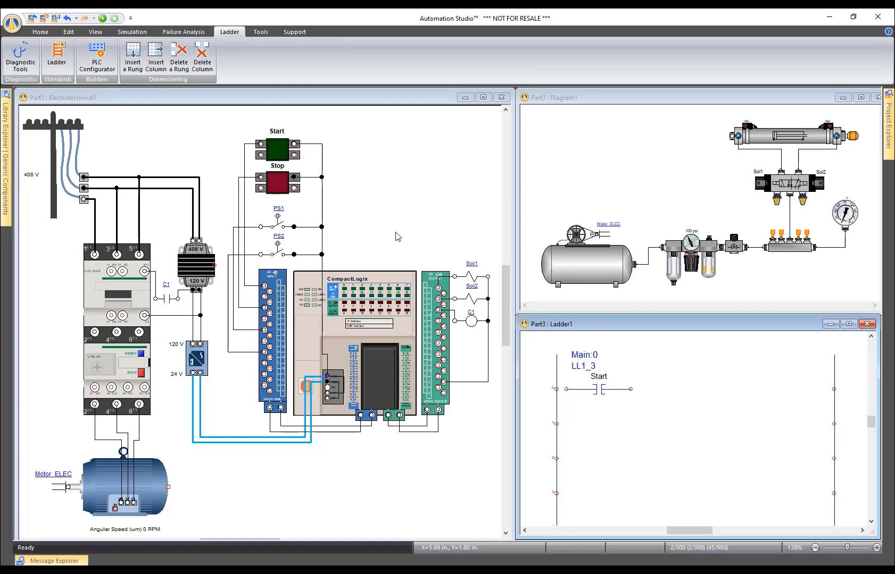
Place an OTE coil at the end of rung 0 in Ladder1 and assign it the C1 variable
mouse_move(2, 147)
left_click(4, 156)
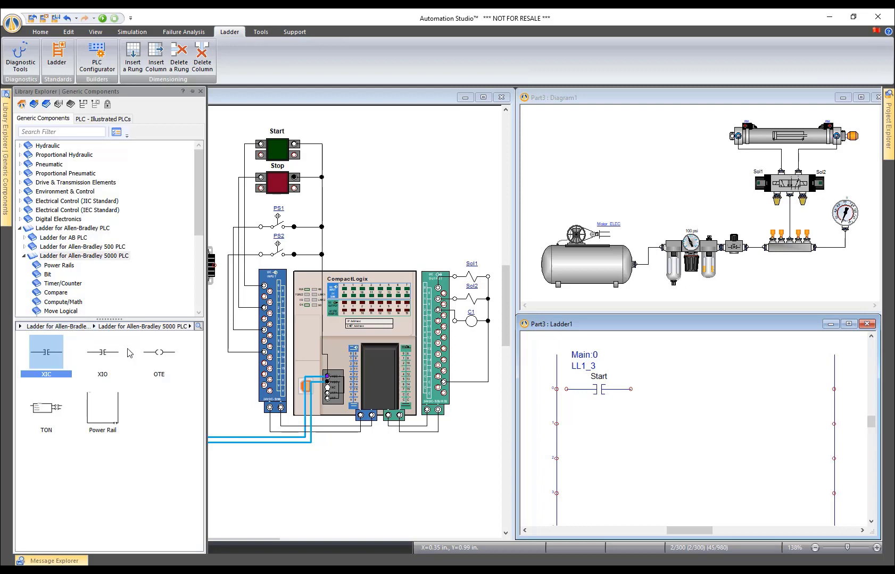
left_click_drag(160, 359, 792, 404)
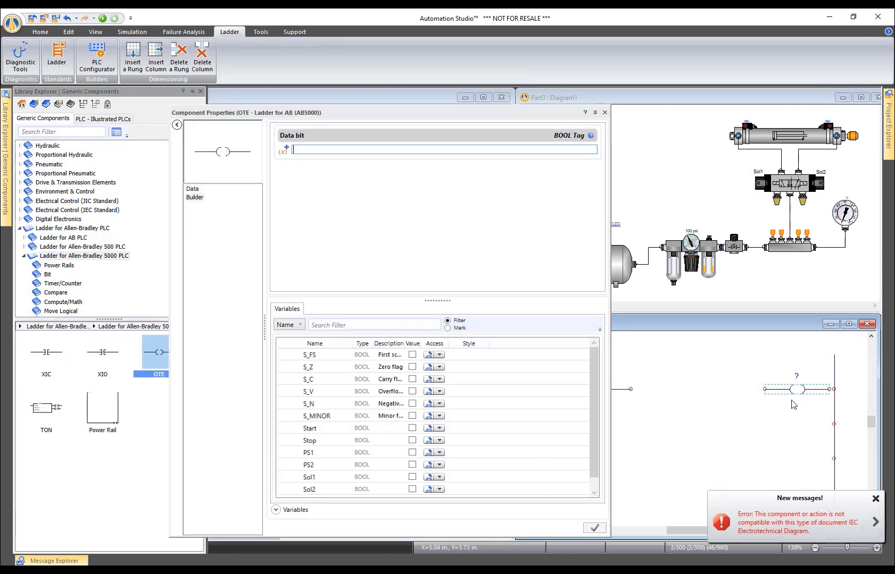
scroll(328, 440, "down", 1)
left_click(307, 489)
left_click(307, 489)
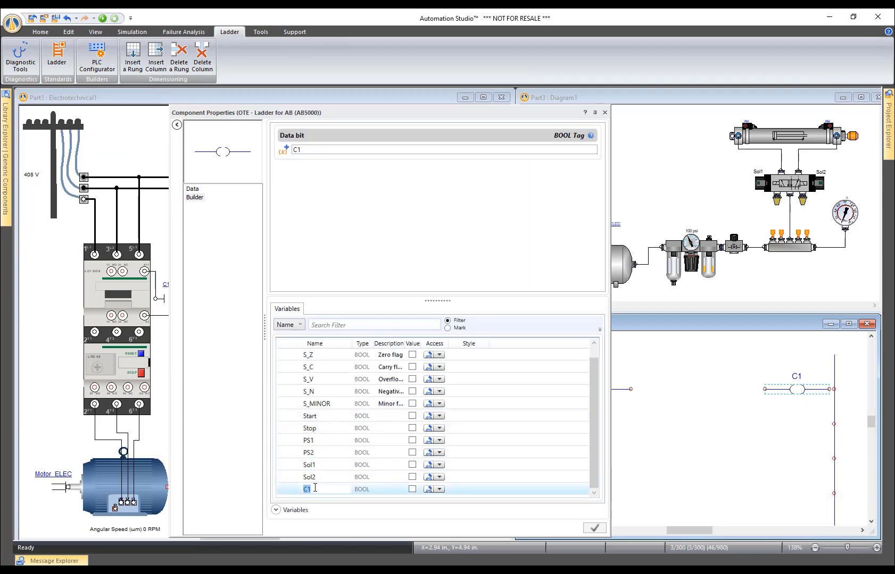
left_click(604, 113)
left_click(543, 388)
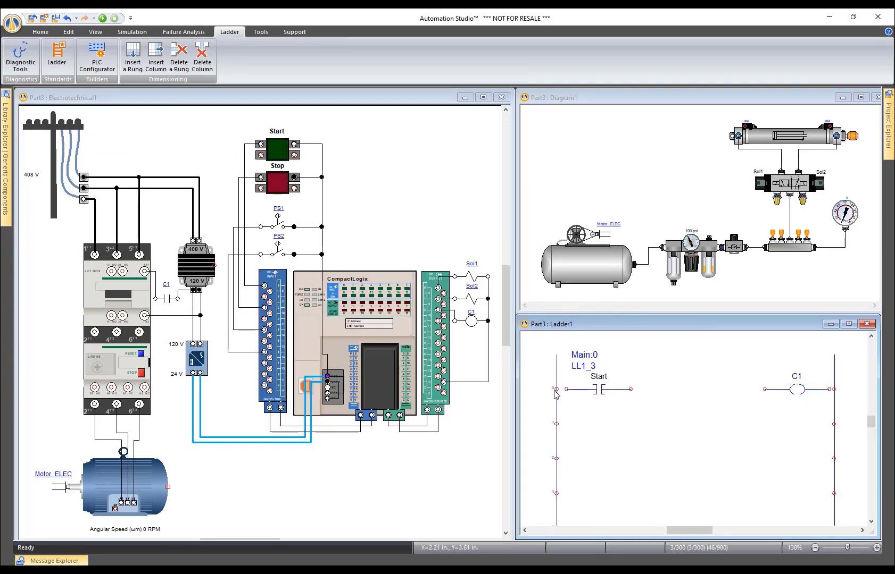
Wire rung 0 from the left power rail through the Start contact and C1 coil to the right power rail
left_click_drag(556, 389, 566, 389)
left_click_drag(629, 389, 765, 389)
left_click_drag(828, 389, 834, 388)
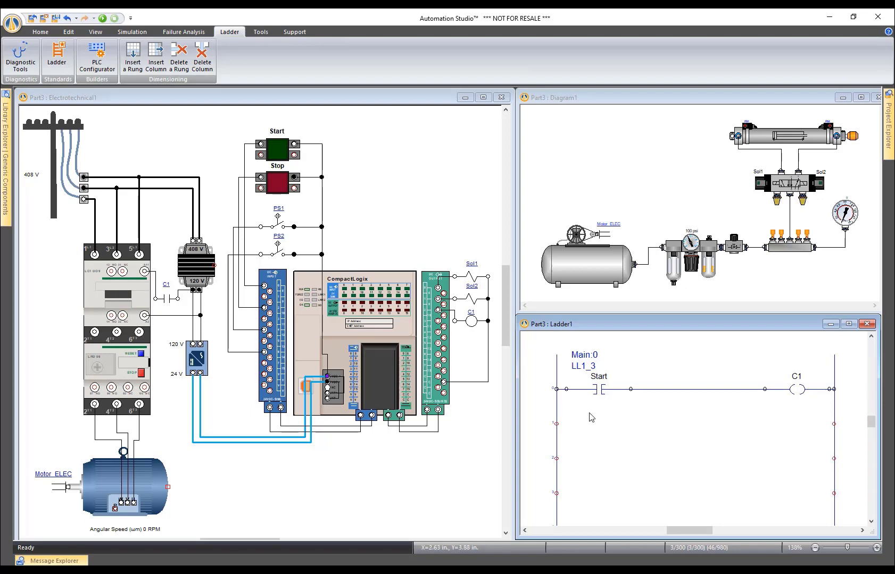
Copy the Start contact to rung 1, assign it the C1 variable and wire it in parallel with the Start contact
left_click_drag(598, 390, 596, 429)
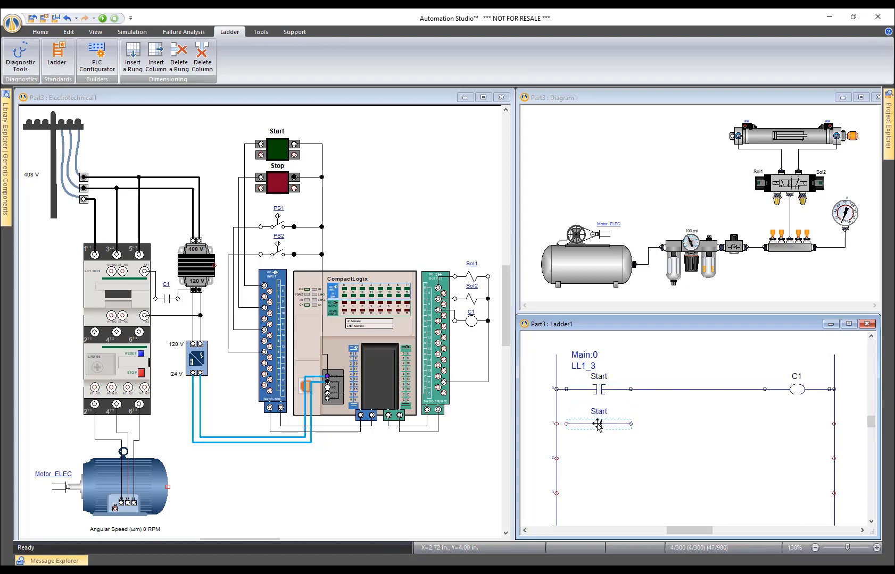
double_click(596, 428)
scroll(314, 481, "down", 1)
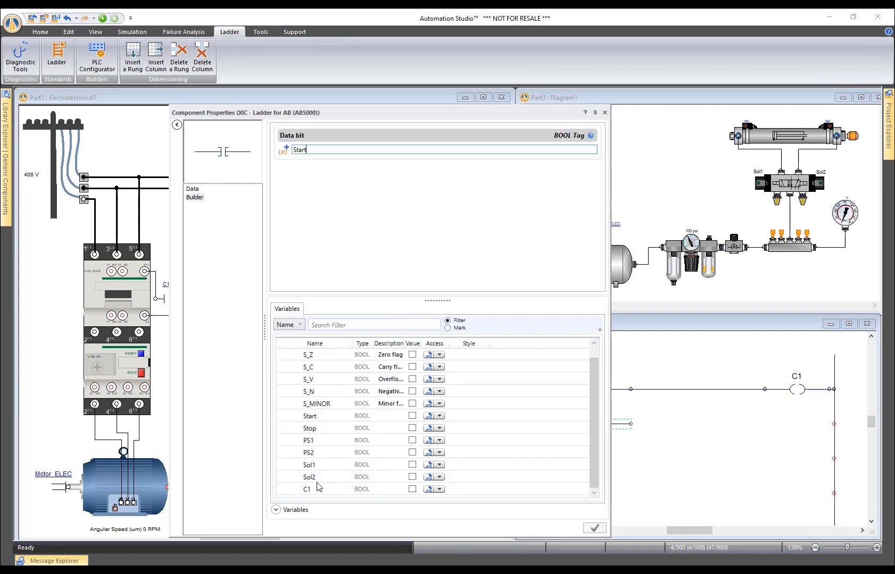
left_click(317, 489)
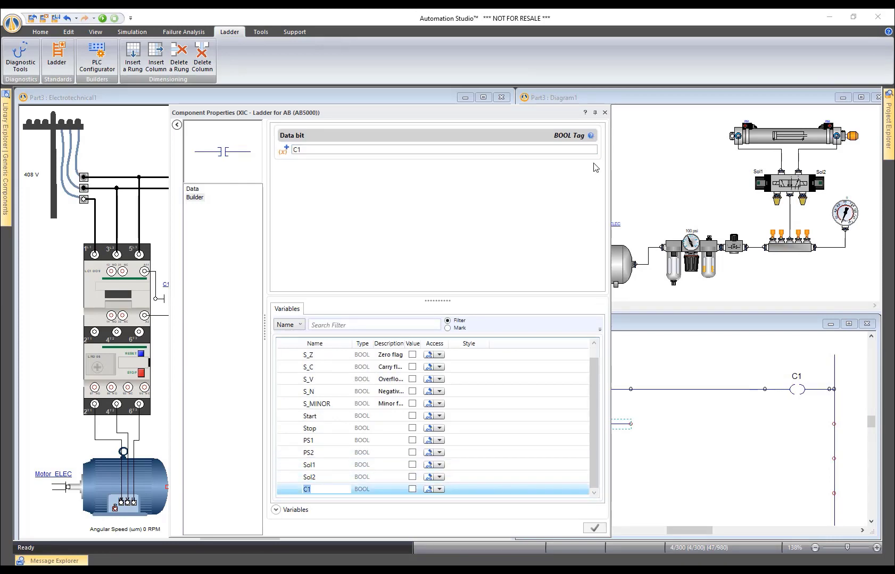
left_click(605, 113)
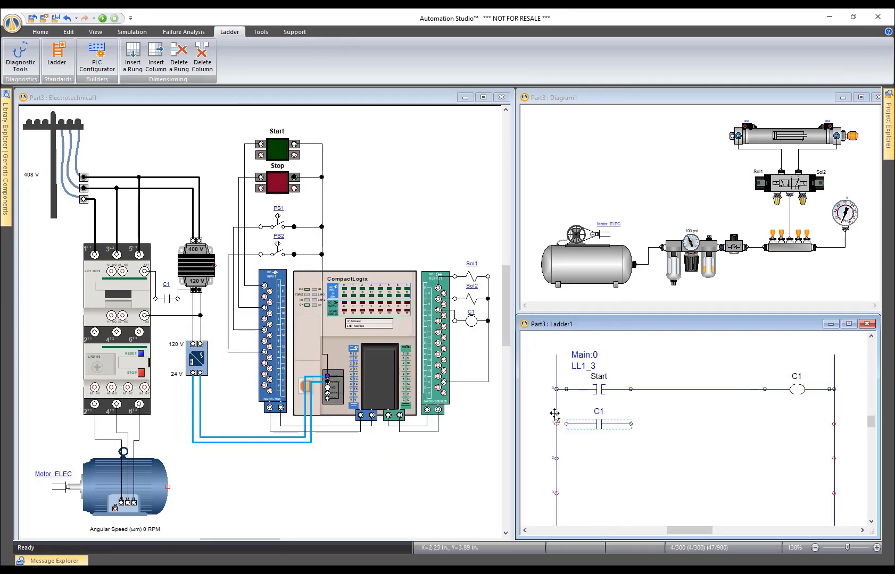
left_click_drag(566, 424, 566, 389)
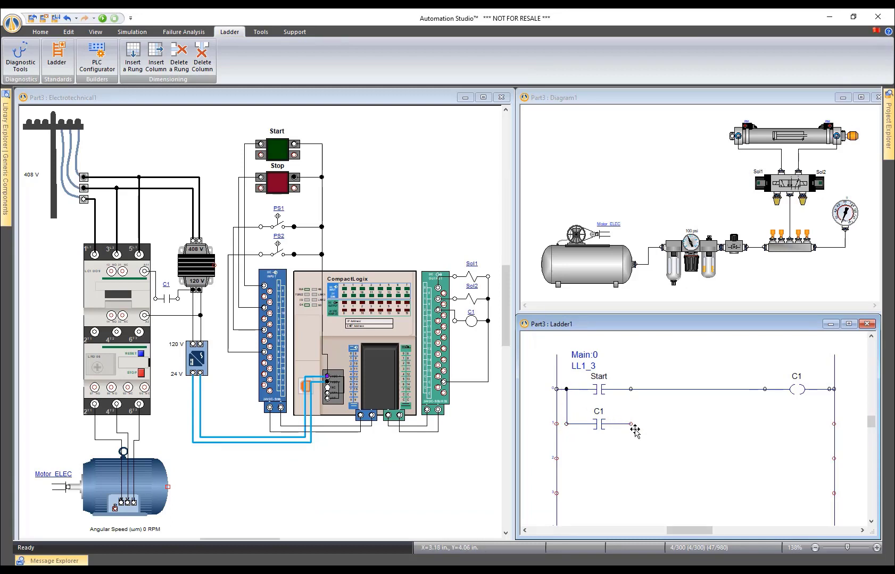
left_click_drag(631, 424, 630, 389)
Copy the C1 contact onto rung 2 twice, side by side, and assign the second copy the PS1 variable
left_click_drag(606, 430, 601, 468)
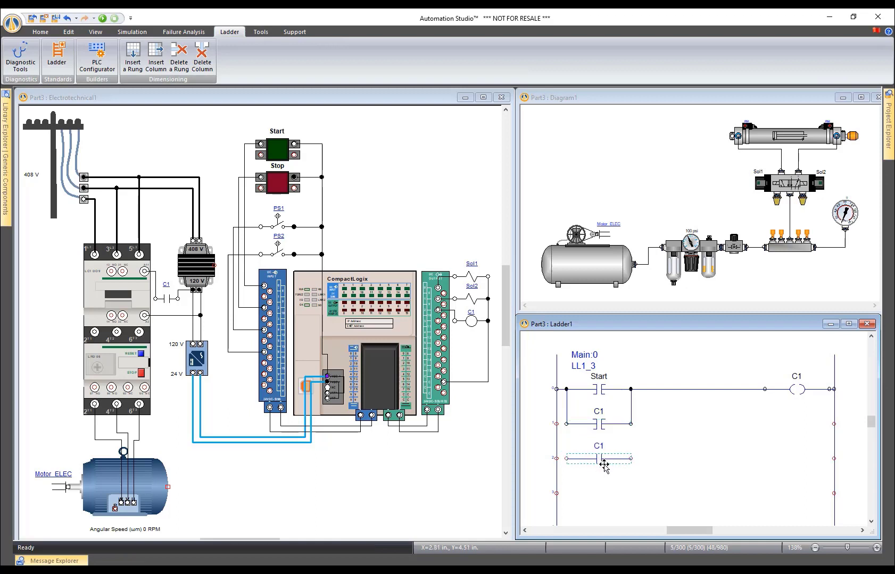
left_click_drag(602, 466, 663, 462)
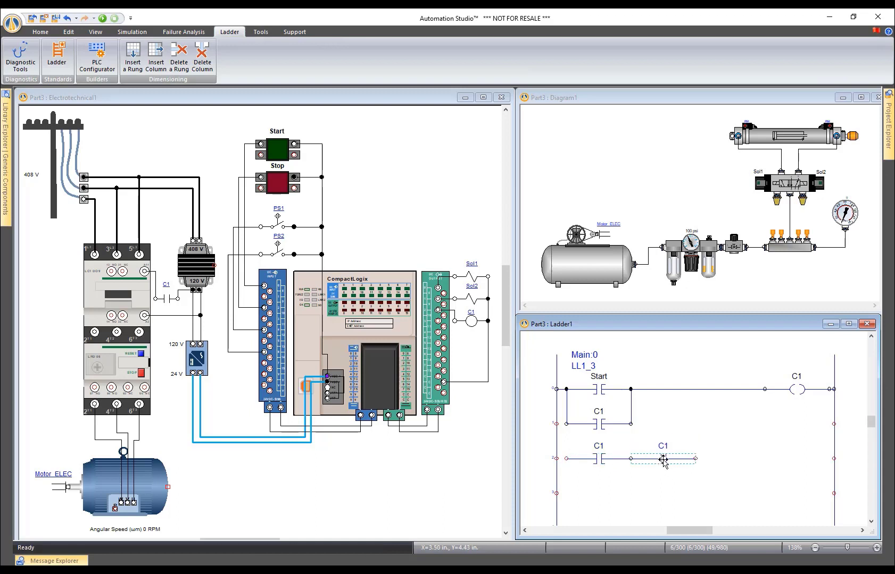
double_click(662, 459)
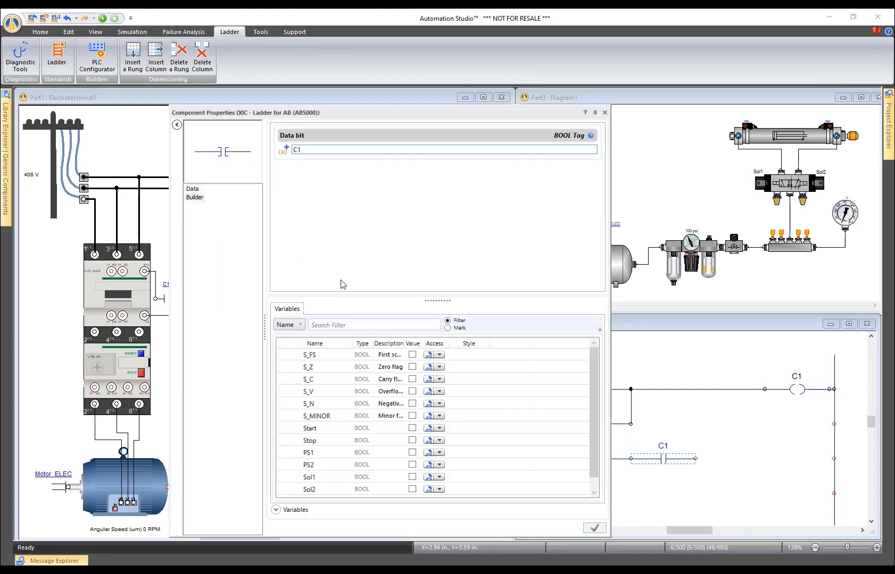
double_click(330, 452)
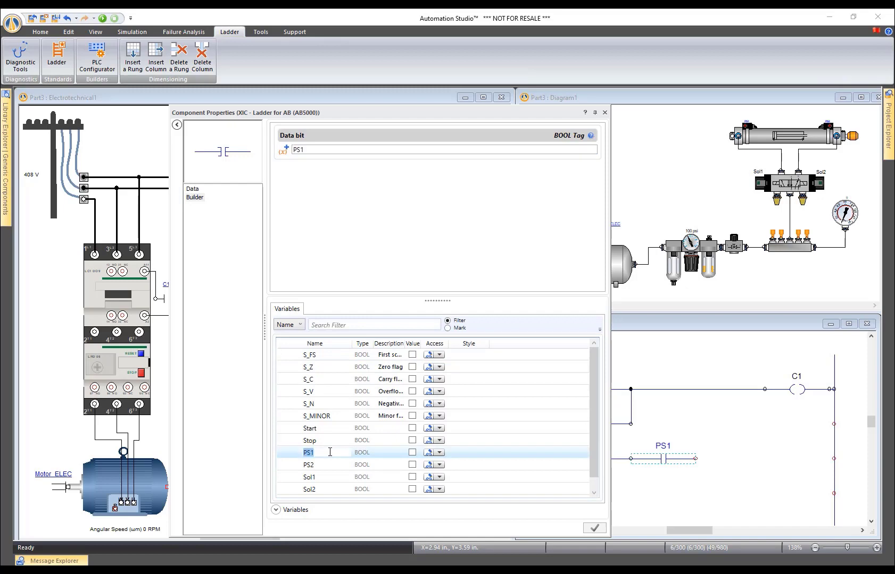
left_click(605, 112)
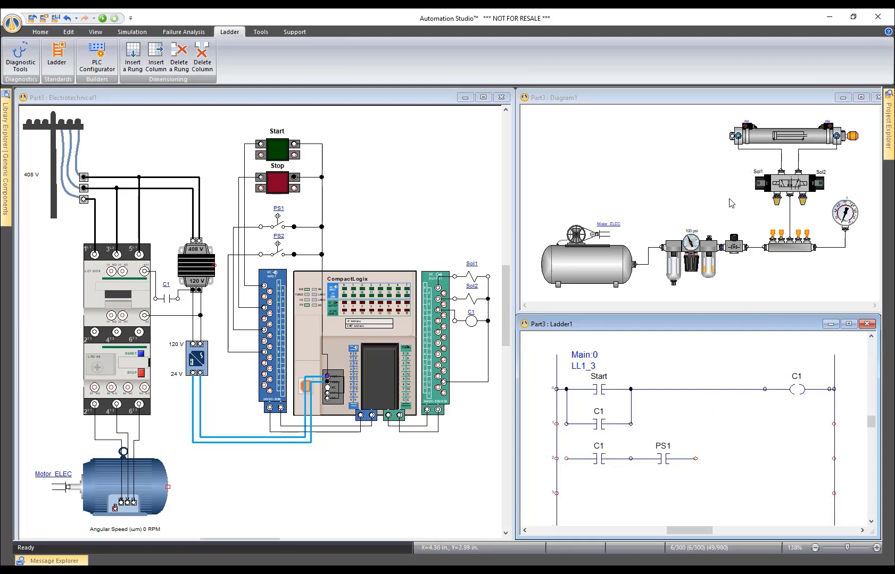
Copy the C1 coil to the end of rung 2, assign it the Sol1 variable and wire the rung between the power rails
left_click_drag(798, 392, 799, 462)
double_click(787, 459)
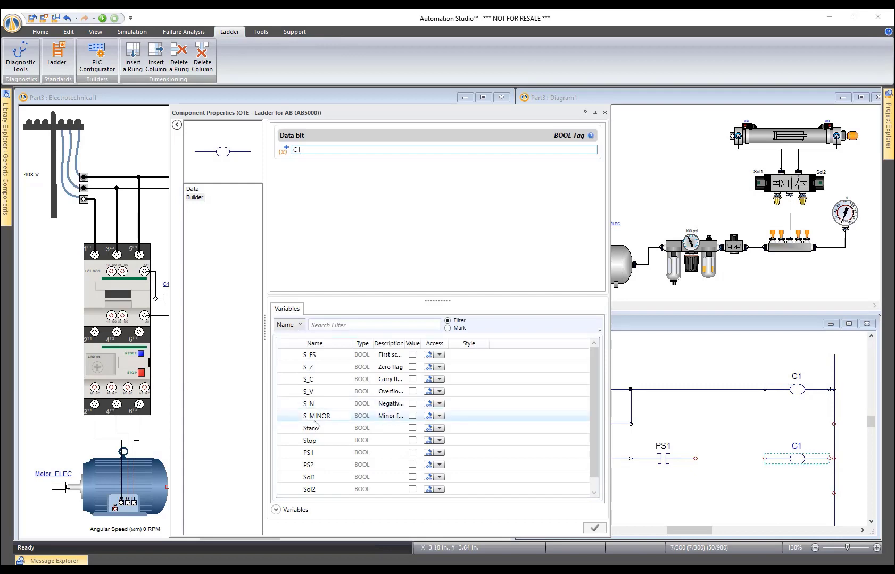
left_click(324, 475)
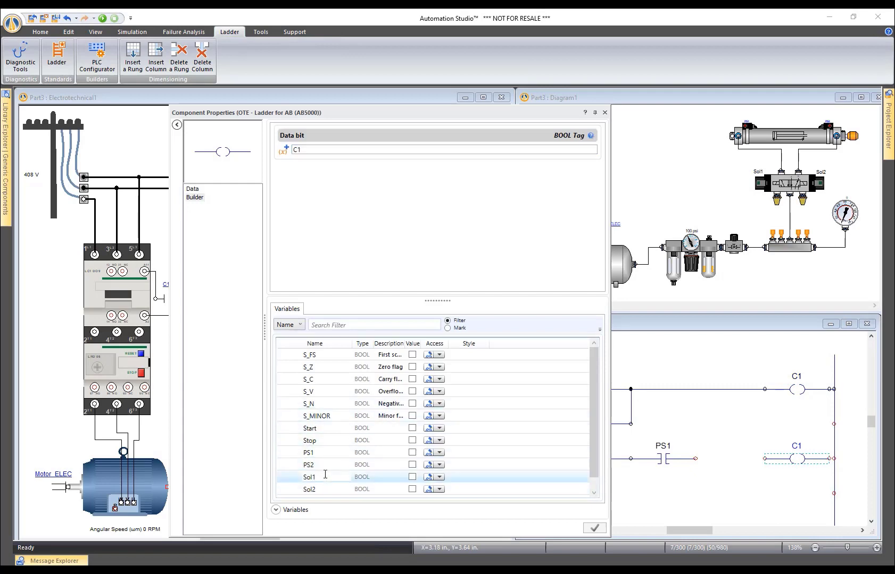
left_click(604, 112)
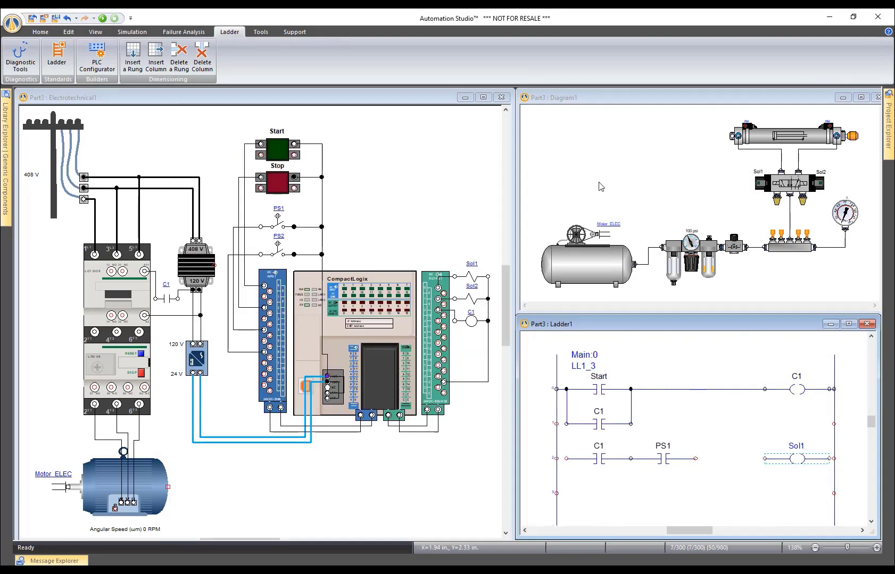
left_click_drag(695, 458, 763, 456)
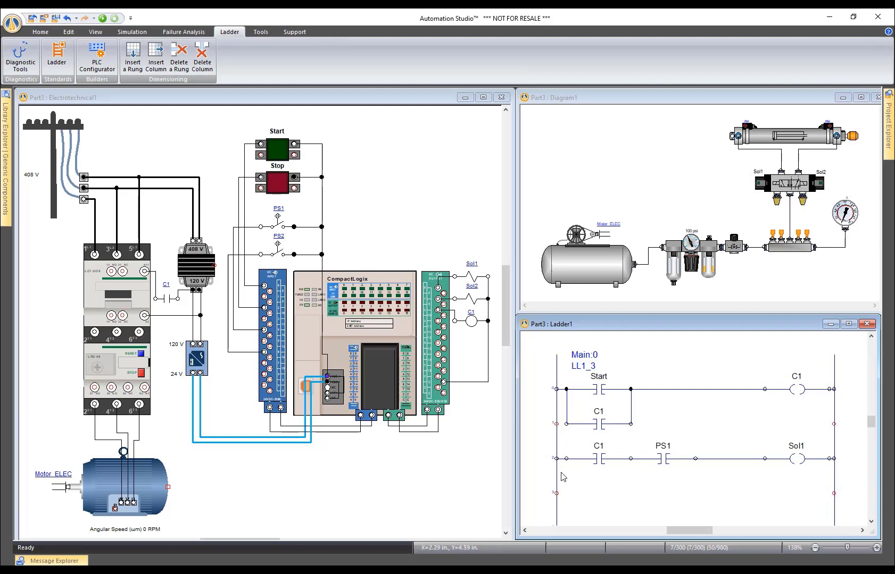
Place an XIC contact at the start of rung 3 and assign it the PS2 variable
scroll(597, 460, "down", 1)
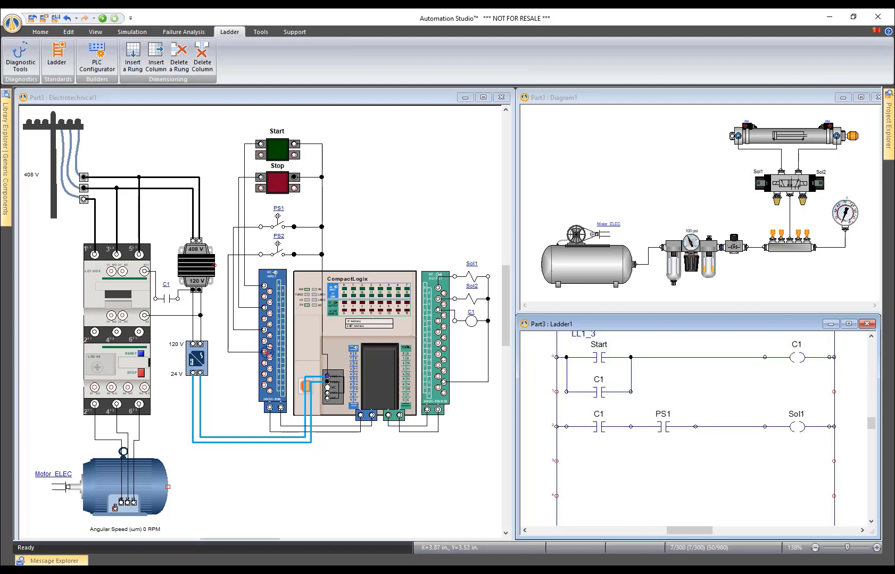
left_click(5, 173)
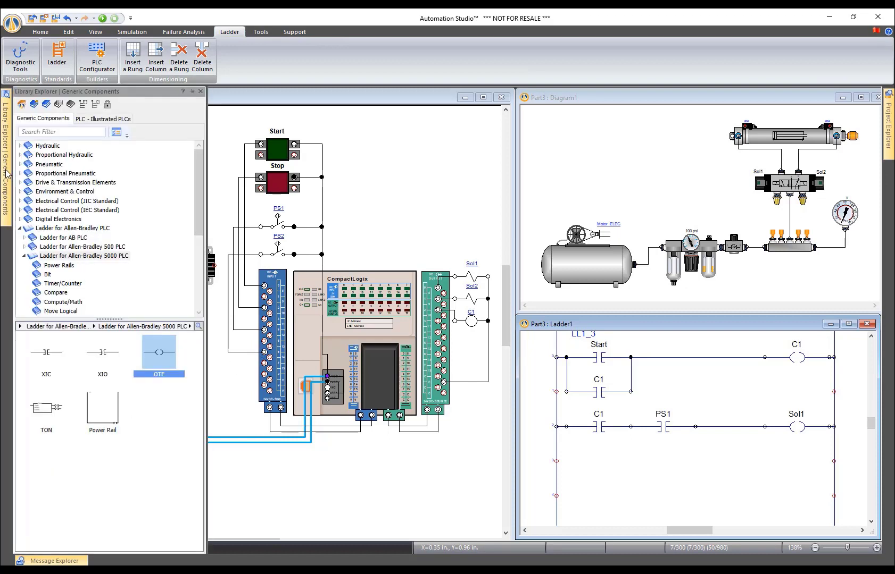
left_click_drag(47, 352, 609, 463)
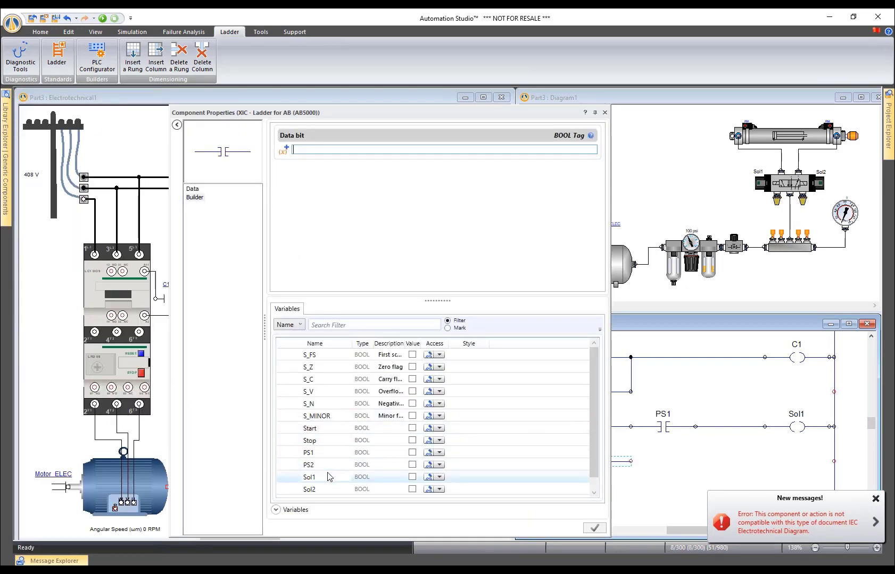
double_click(322, 466)
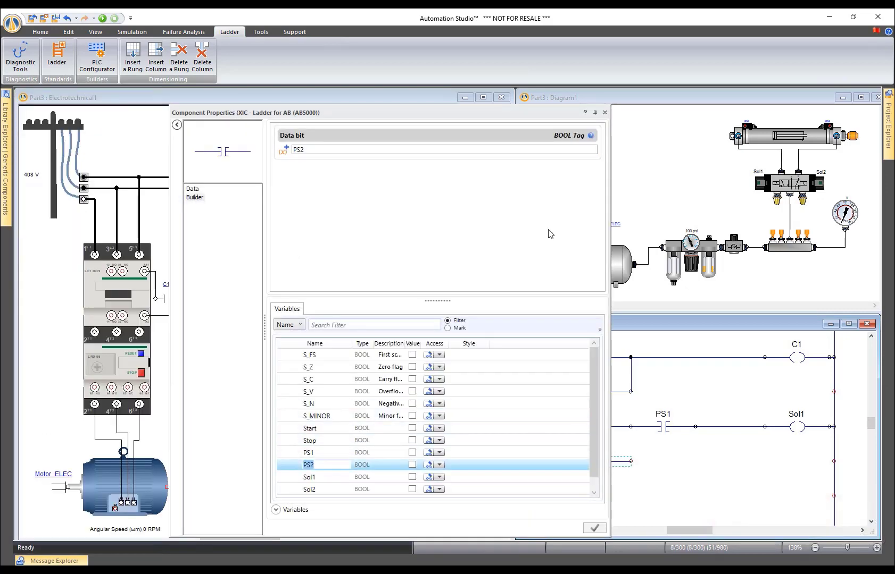
left_click(604, 112)
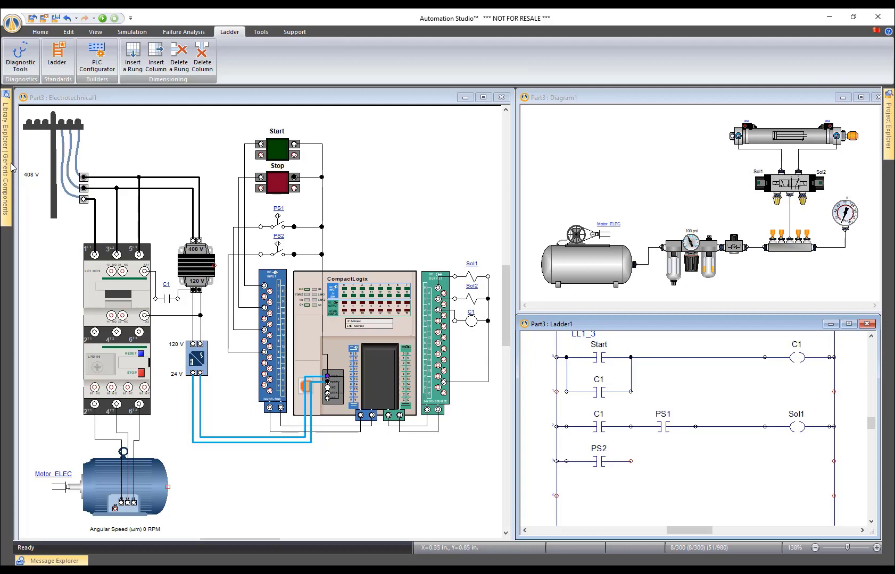
Place a TON timer at the end of rung 3 and create the TIMER tag Delay_Cyl_A for it
mouse_move(9, 197)
left_click_drag(47, 412, 766, 458)
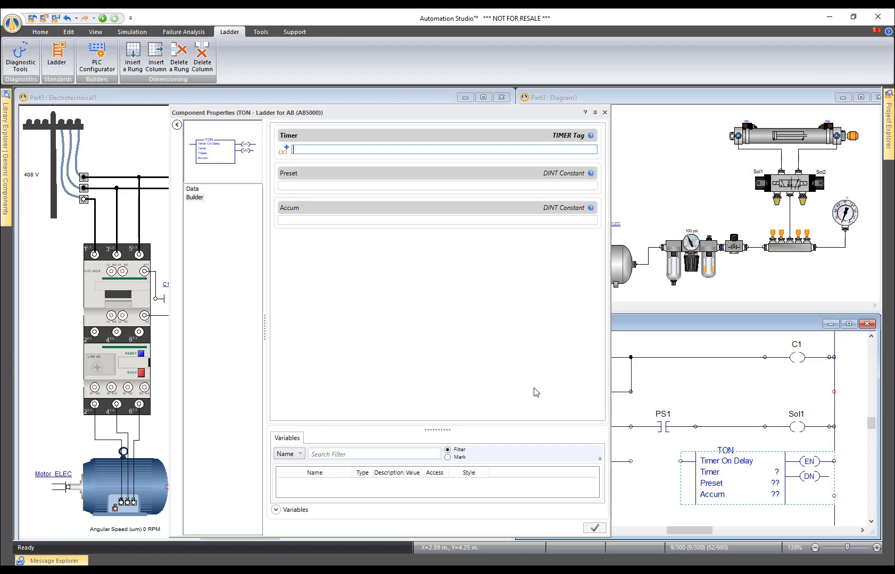
type("Delay_Cyl_A")
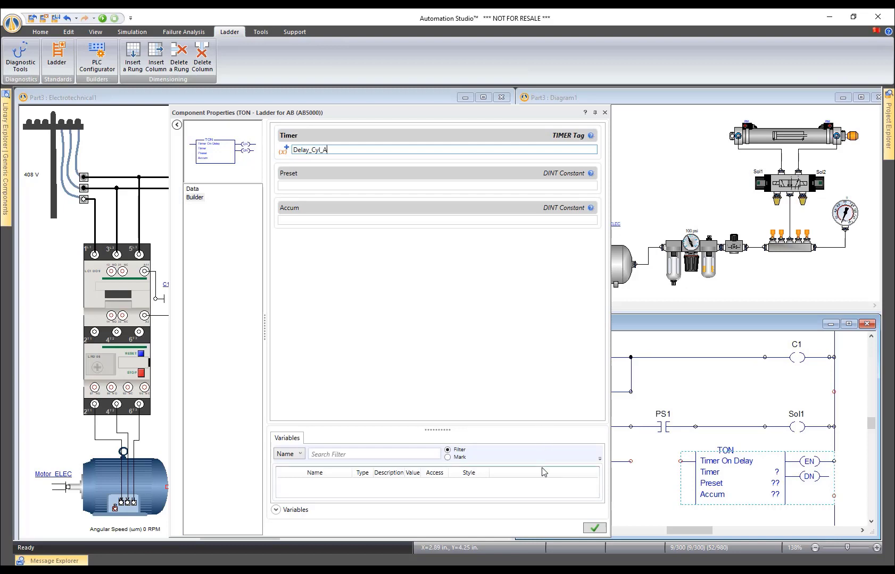
left_click(595, 532)
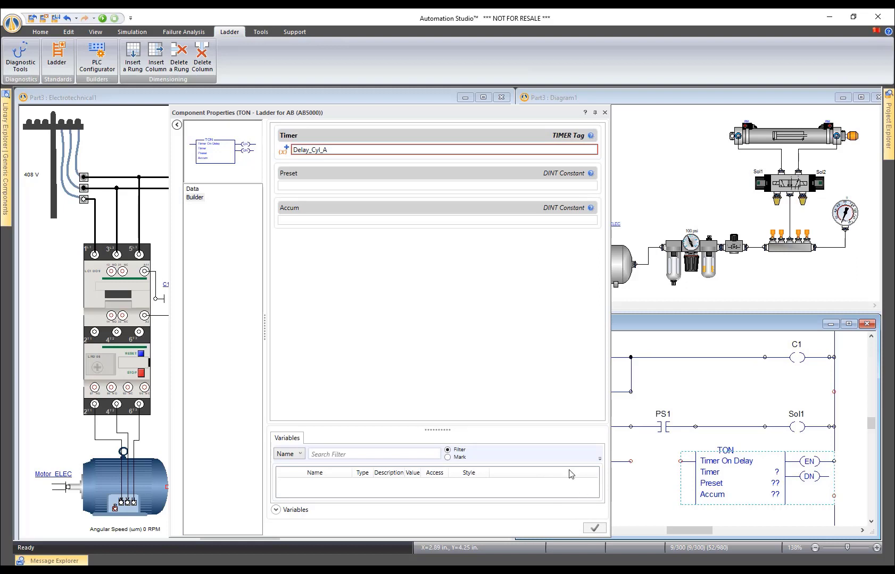
double_click(309, 150)
key("ctrl+c")
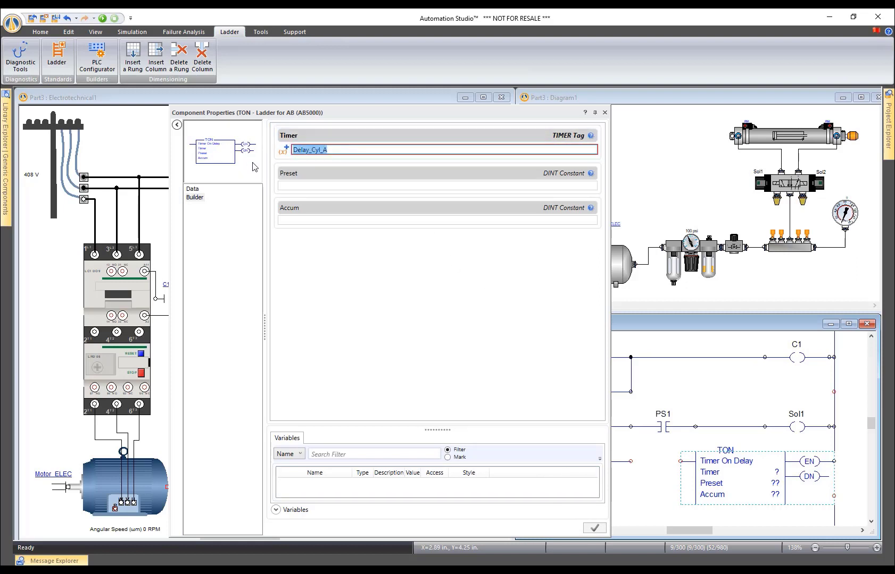
key("BackSpace")
left_click(283, 152)
key("ctrl+v")
left_click(530, 294)
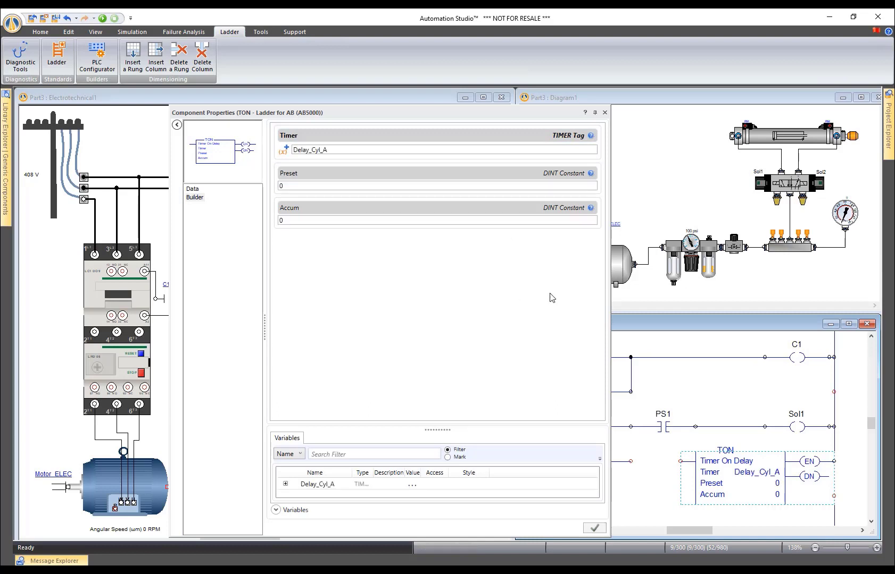
Set the Delay_Cyl_A timer's preset to 3000 and close its properties
left_click(292, 186)
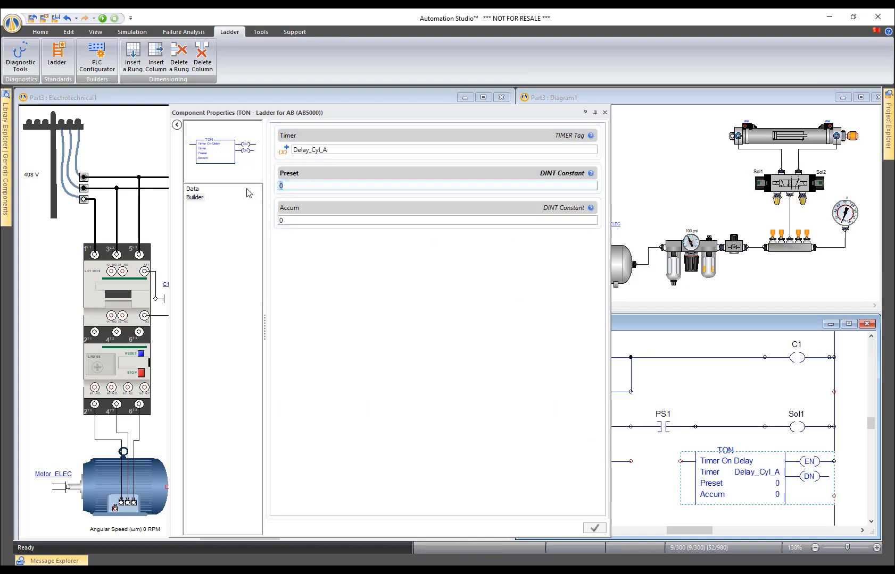
type("3000")
key("Tab")
left_click(594, 528)
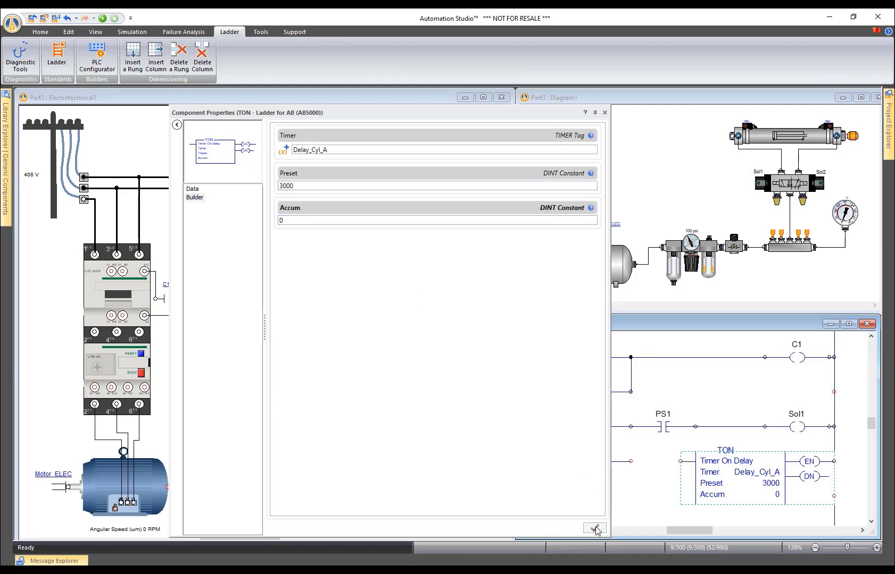
left_click(604, 113)
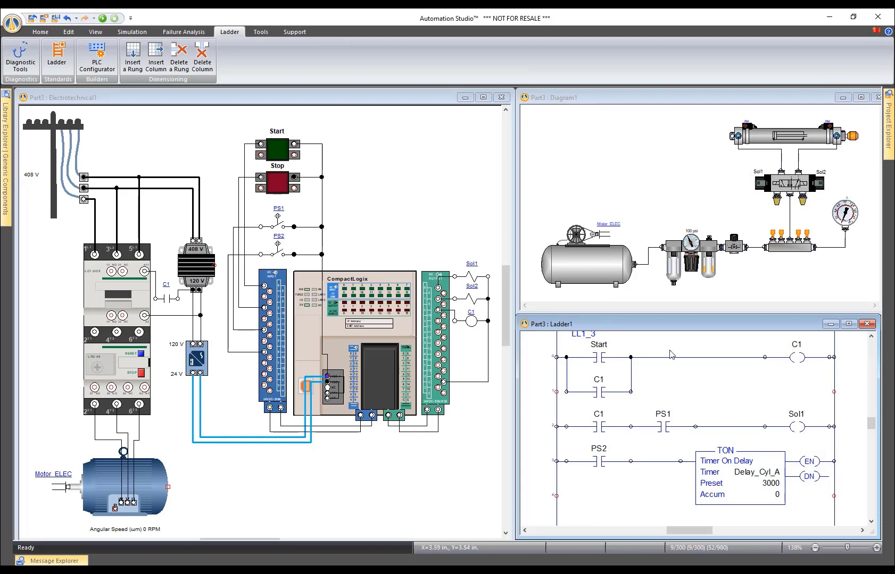
left_click_drag(667, 328, 293, 246)
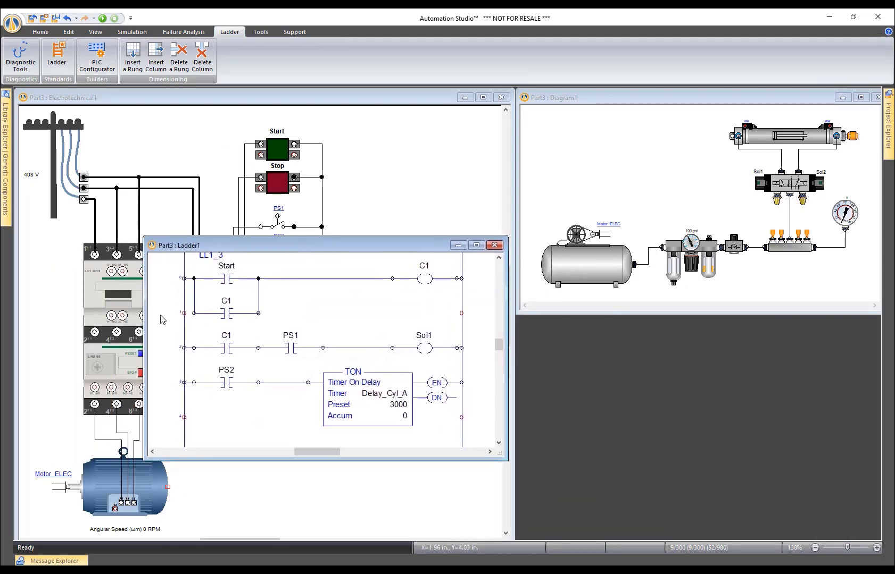
left_click_drag(265, 250, 597, 329)
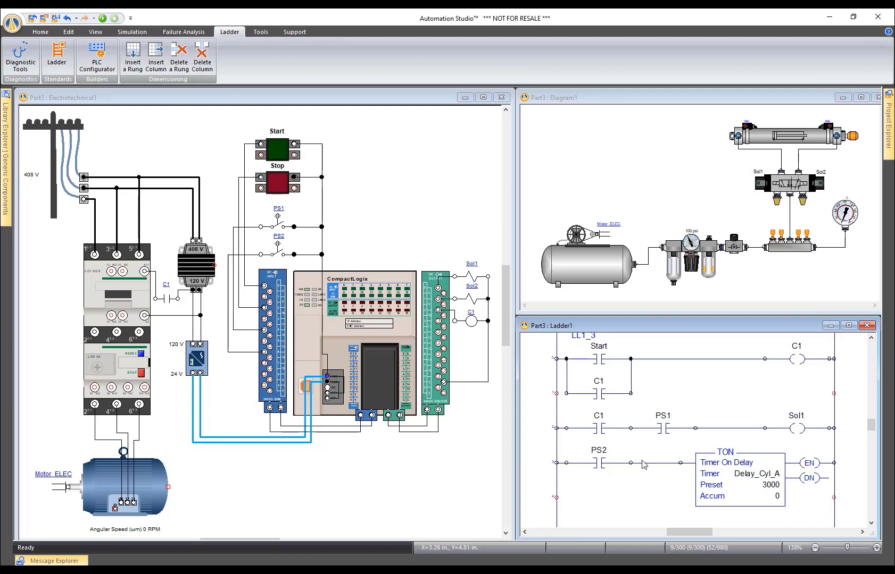
Place an XIC contact at the start of rung 5 and assign it the timer's done bit, Delay_Cyl_A.DN
scroll(642, 464, "down", 1)
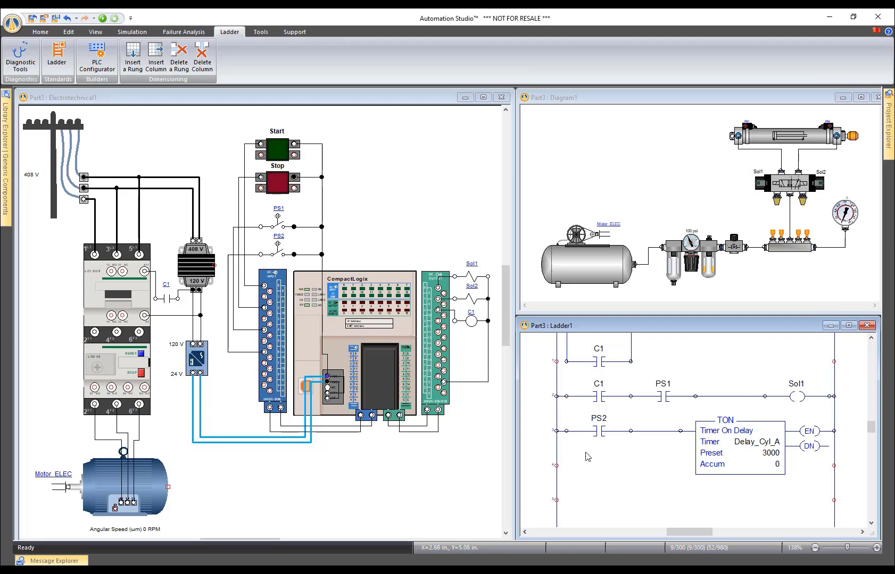
left_click(14, 197)
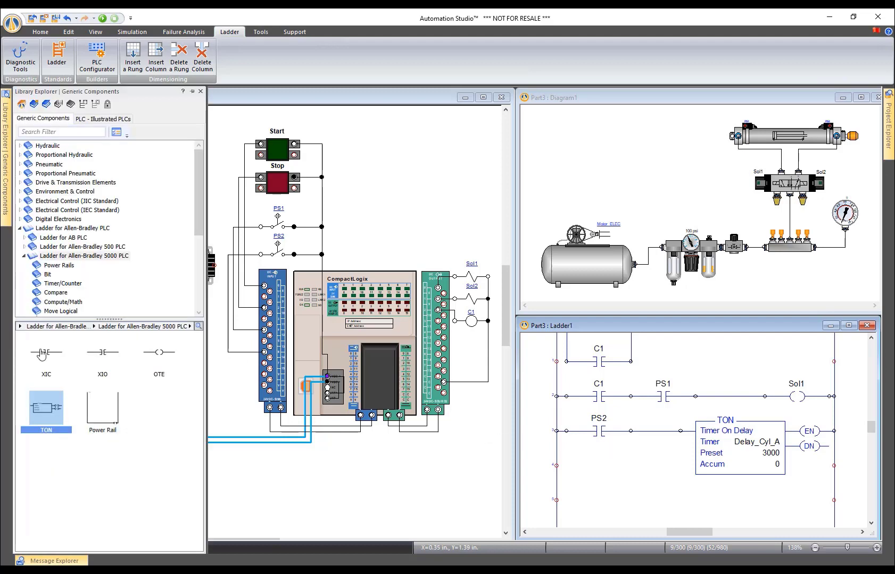
left_click_drag(46, 352, 600, 507)
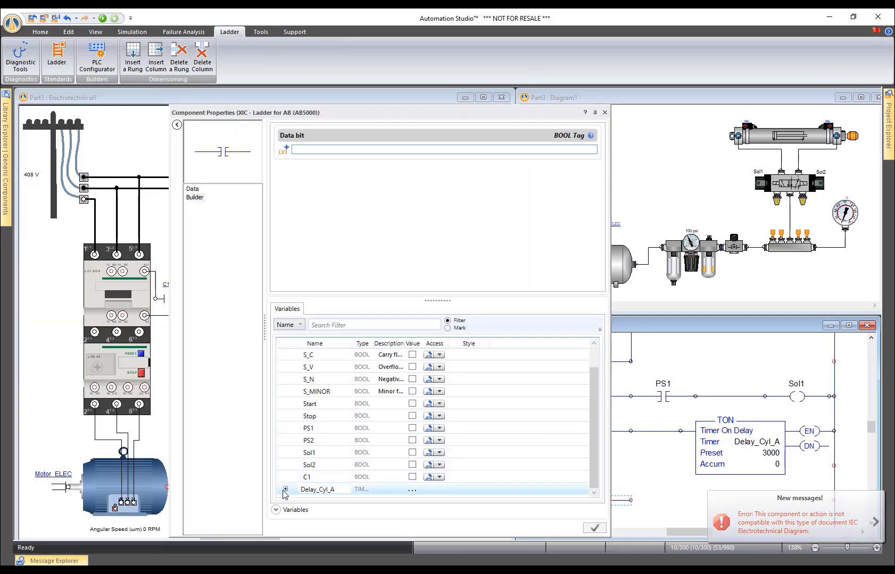
left_click(286, 489)
left_click(318, 489)
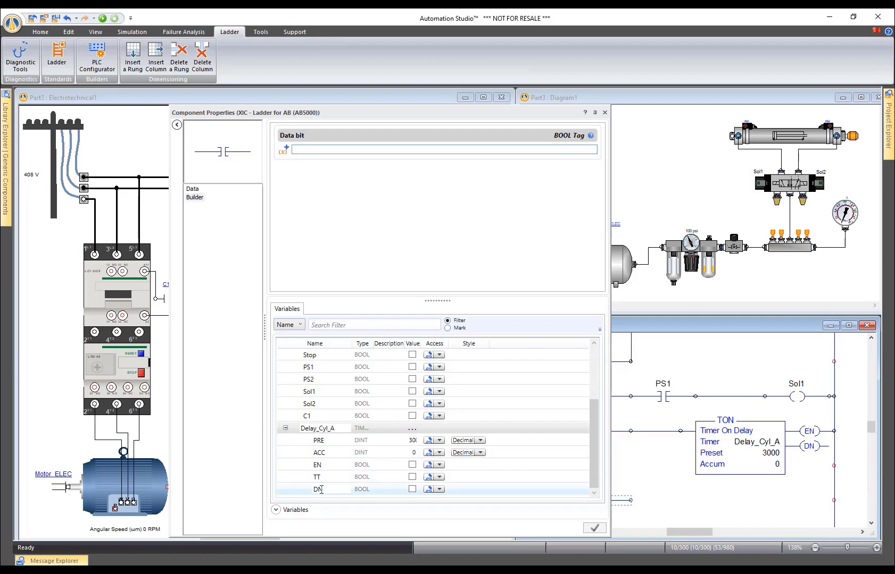
left_click(318, 489)
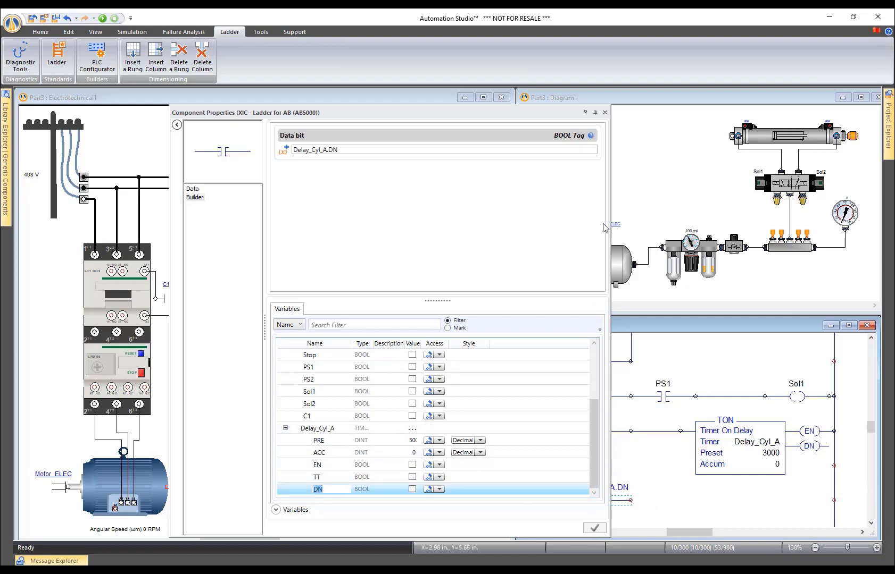
left_click(604, 112)
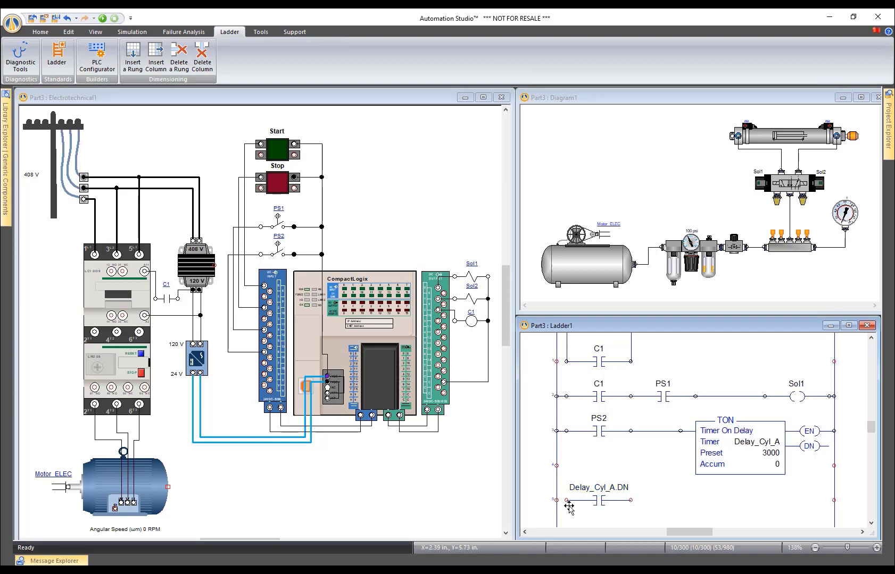
Complete rung 5 with a copy of the Sol1 coil, reassigned to Sol2 and linked to the Delay_Cyl_A.DN contact
left_click_drag(800, 399, 801, 502)
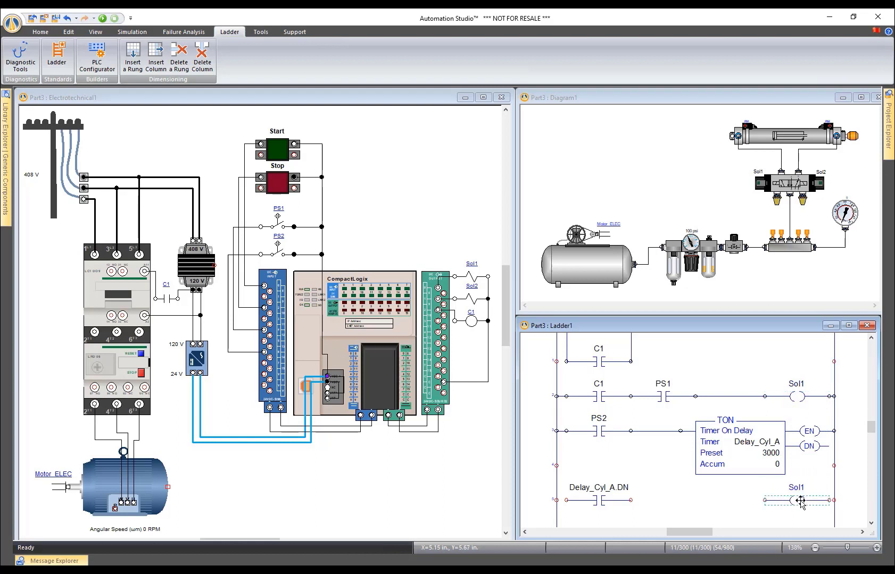
double_click(801, 502)
double_click(325, 489)
left_click(605, 112)
left_click_drag(630, 499, 767, 498)
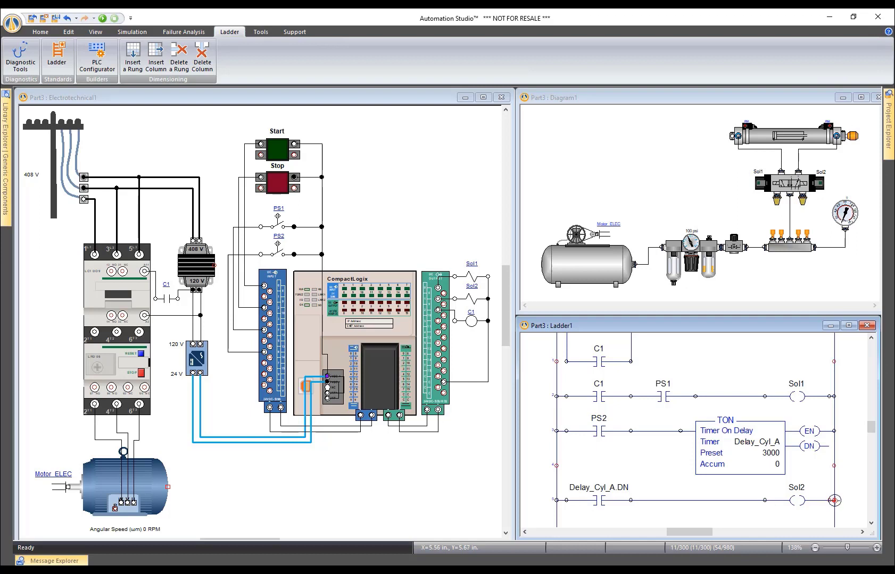
Review the component, link and operand display settings of the AB5000 ladder standard in the project properties, and close them
scroll(633, 469, "up", 1)
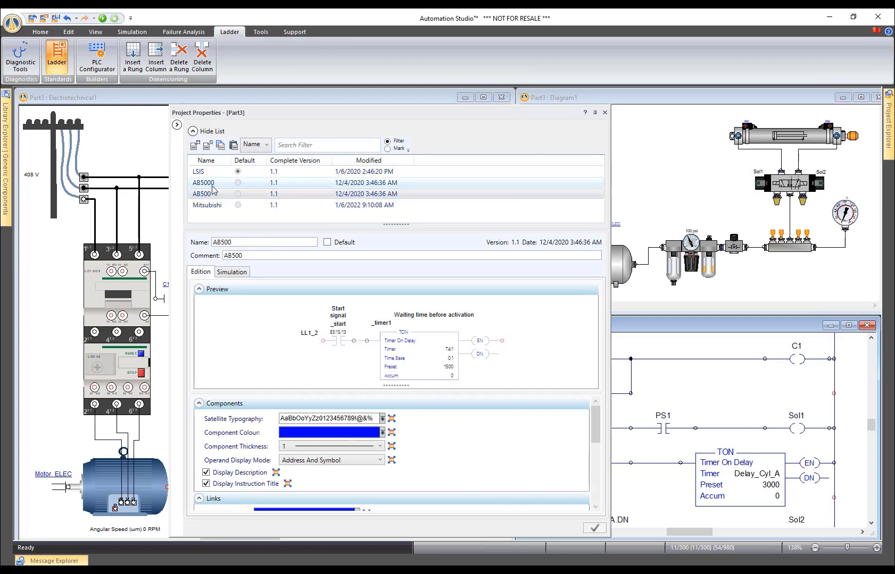
left_click(242, 184)
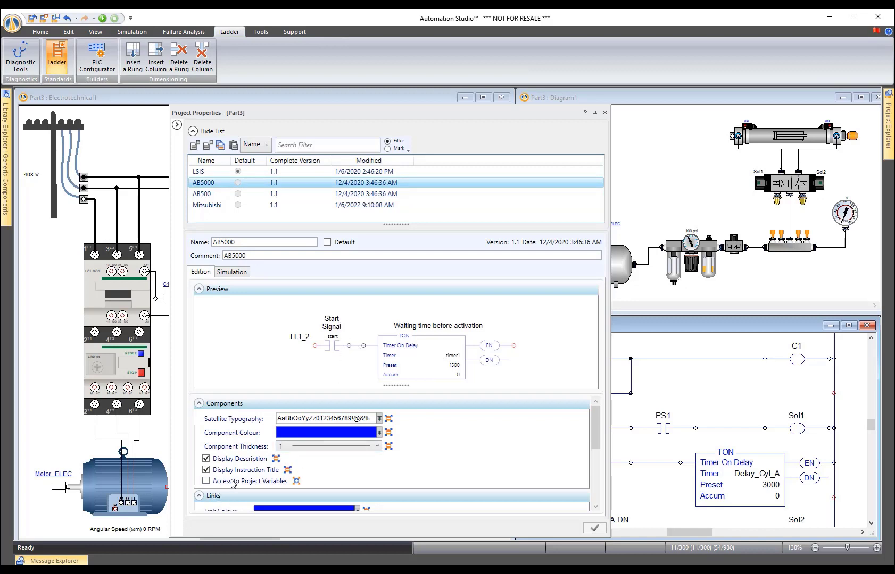
left_click_drag(595, 434, 596, 486)
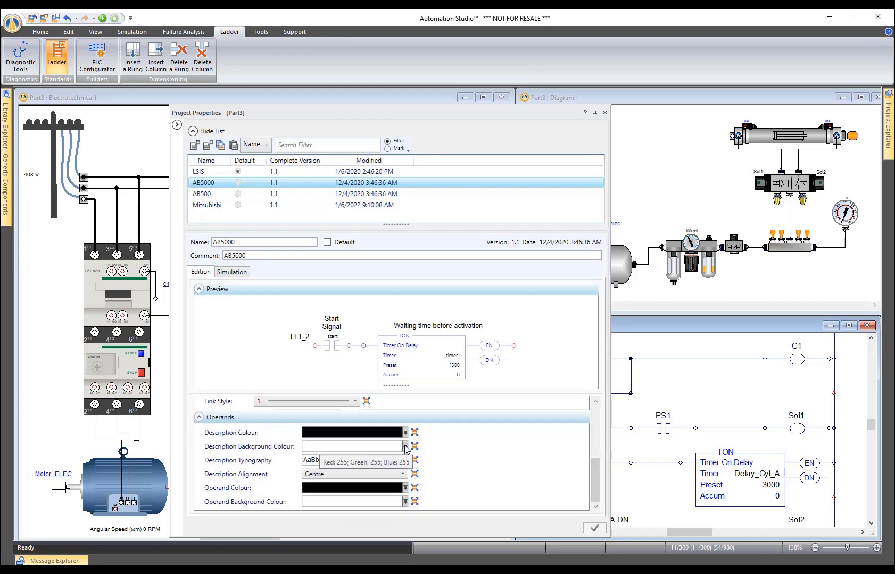
scroll(467, 461, "up", 3)
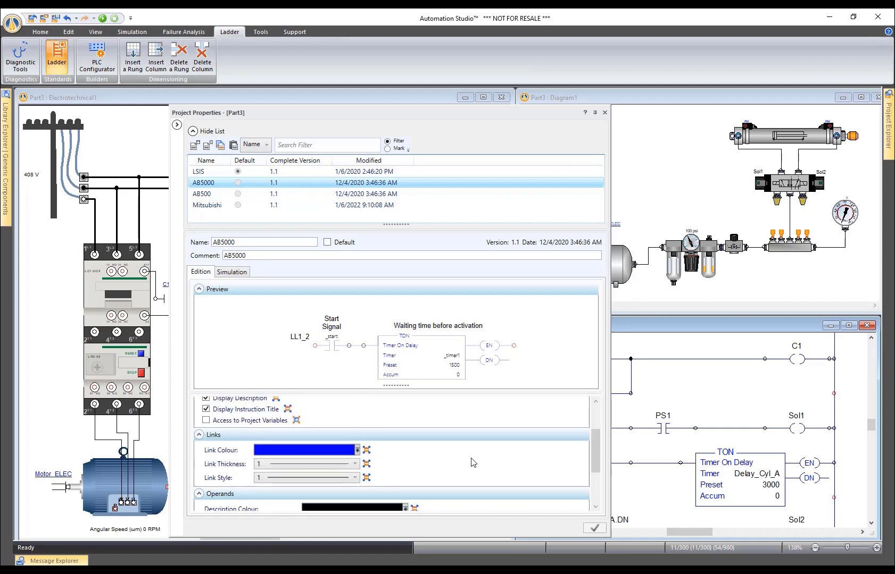
scroll(472, 462, "up", 1)
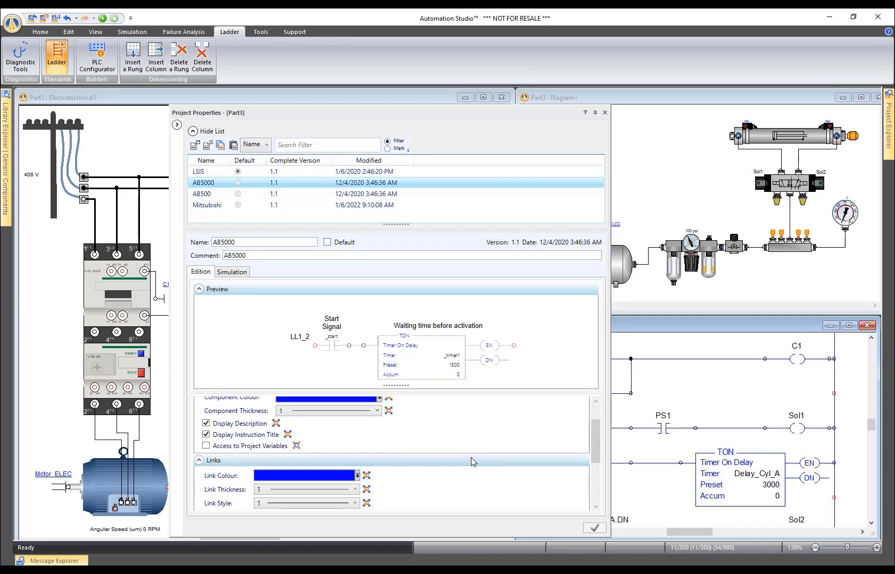
scroll(471, 462, "up", 2)
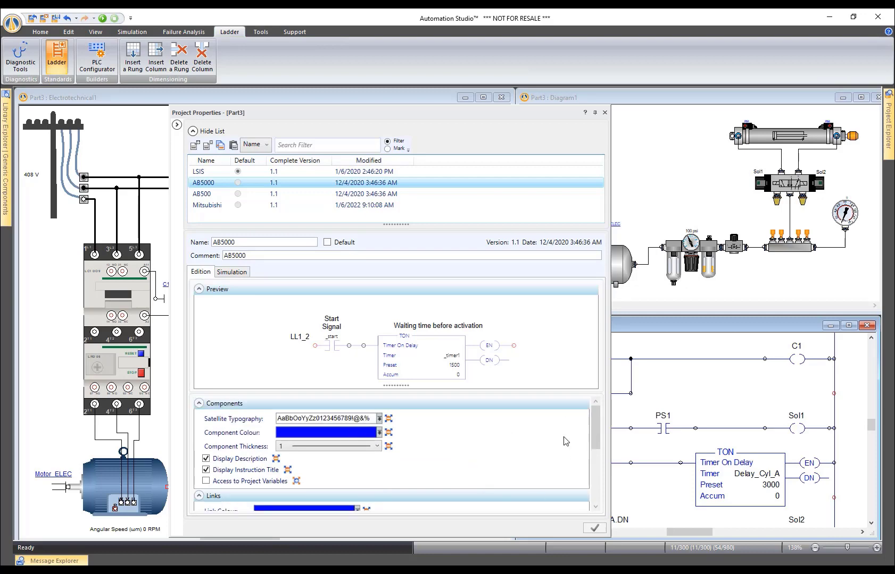
left_click(604, 113)
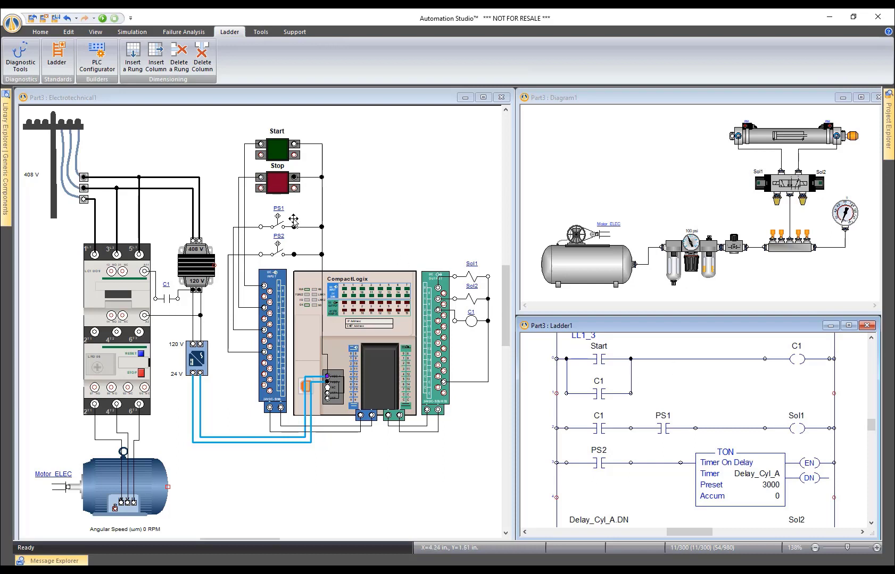
Insert an XIO contact on rung 0 between the Start branch and the C1 coil, and assign it the Stop variable
left_click(4, 186)
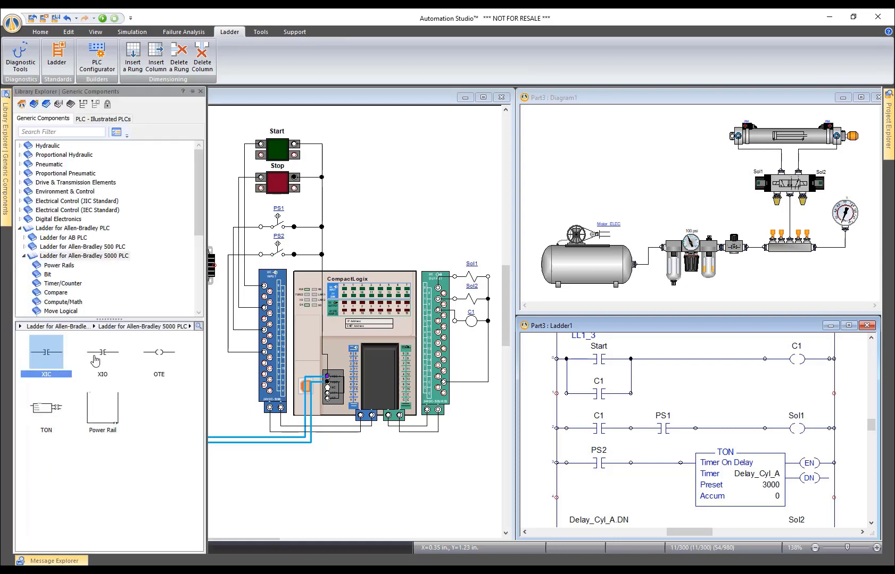
left_click_drag(104, 355, 440, 413)
left_click_drag(688, 375, 689, 372)
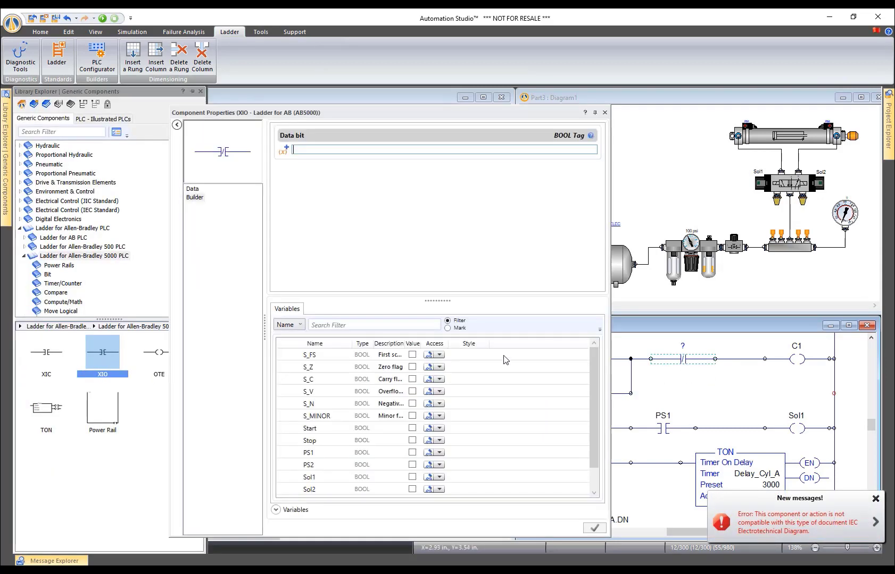
double_click(331, 441)
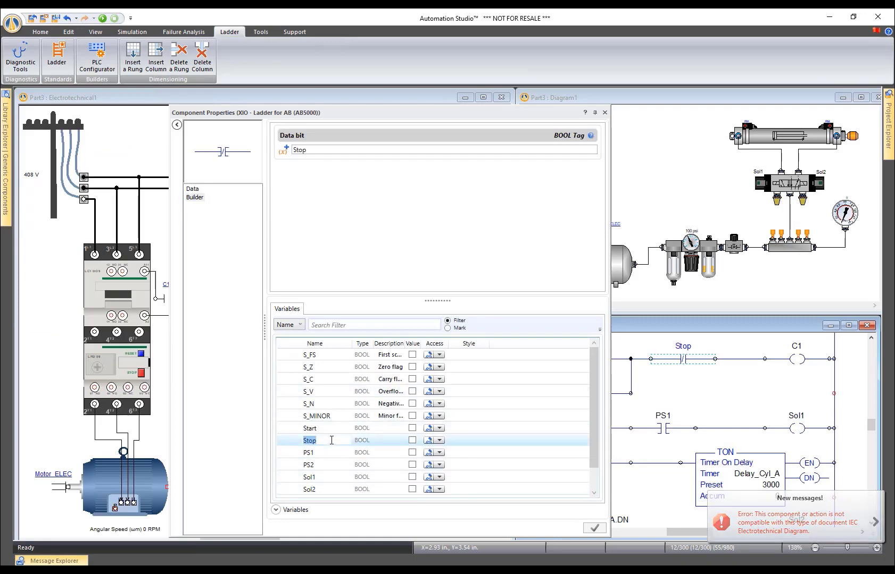
left_click(605, 113)
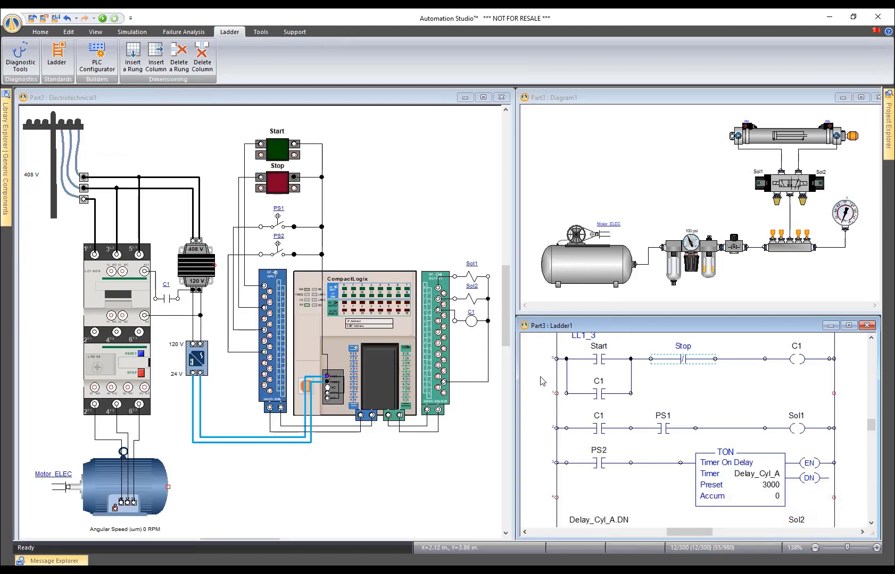
Shorten the Diagram1 window and enlarge the Ladder1 window upward so the ladder shows from rung 0 to rung 5
left_click_drag(614, 311, 614, 281)
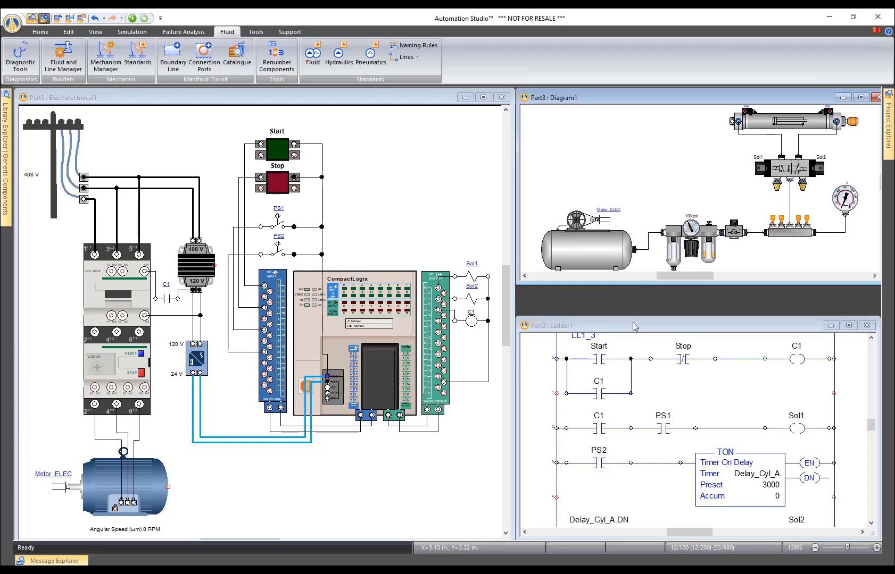
left_click_drag(632, 318, 632, 287)
left_click_drag(871, 405, 870, 407)
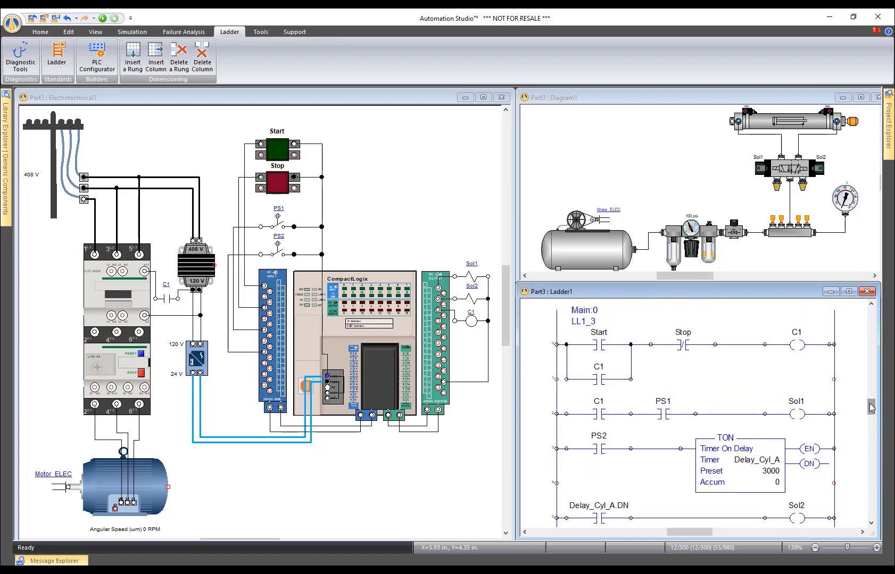
Save the project under the new name Part3-final.prx in the Webinar folder instead of overwriting Part3.prx
left_click(21, 28)
mouse_move(56, 47)
left_click(129, 74)
left_click(172, 471)
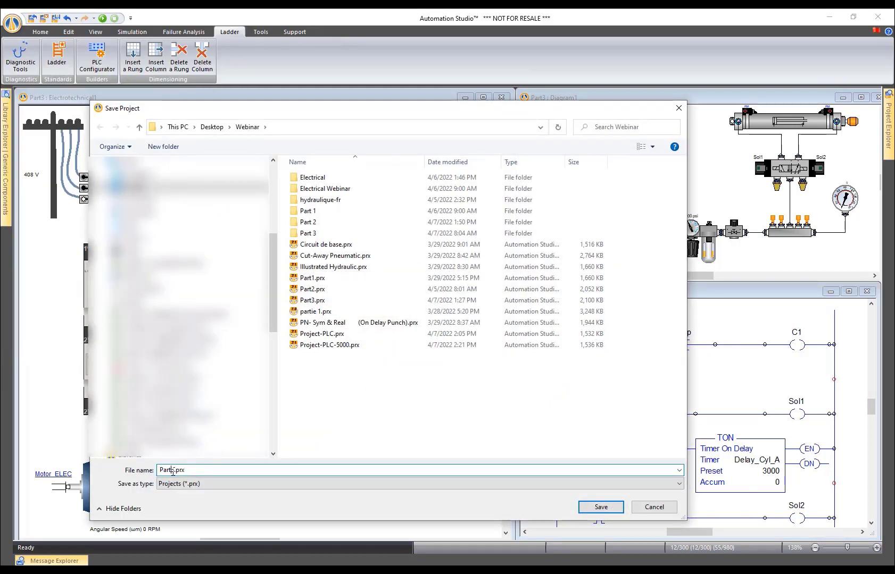
key("Return")
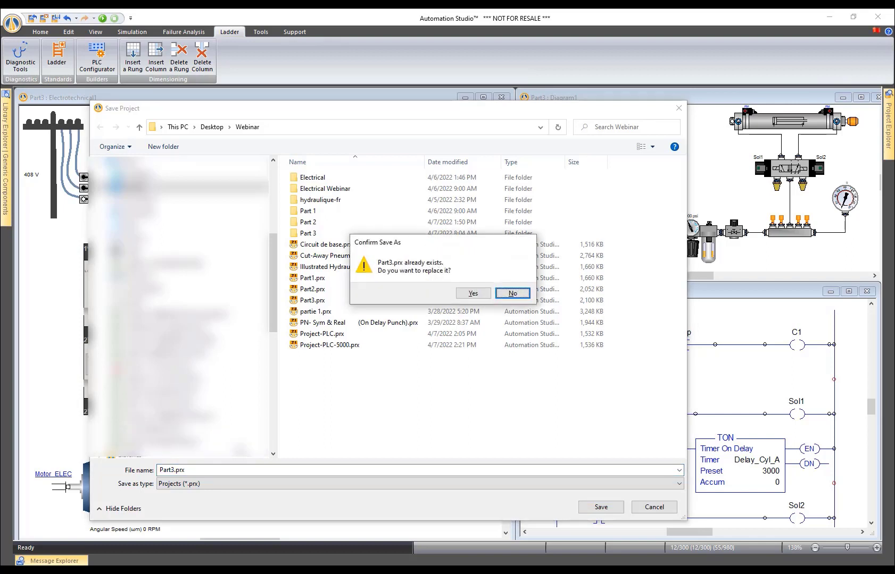
left_click(512, 293)
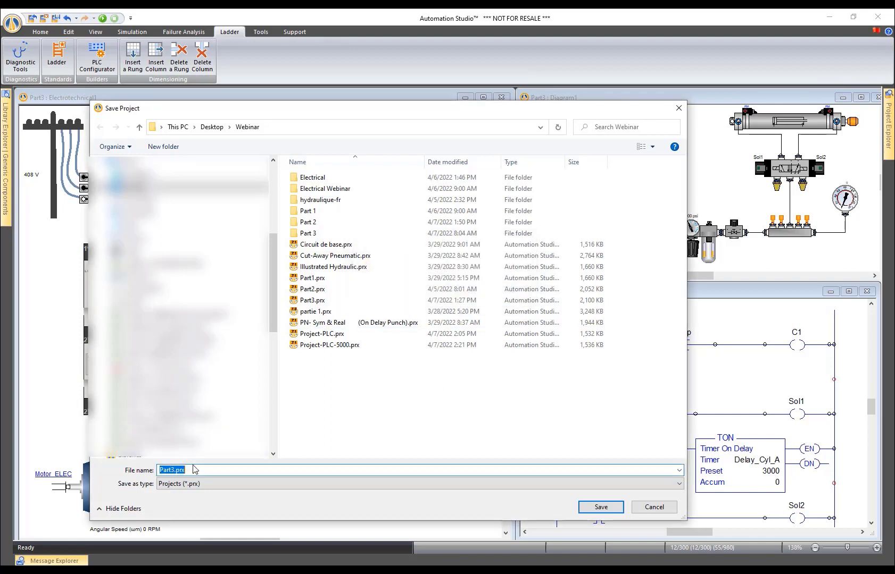
left_click(174, 470)
type("-final")
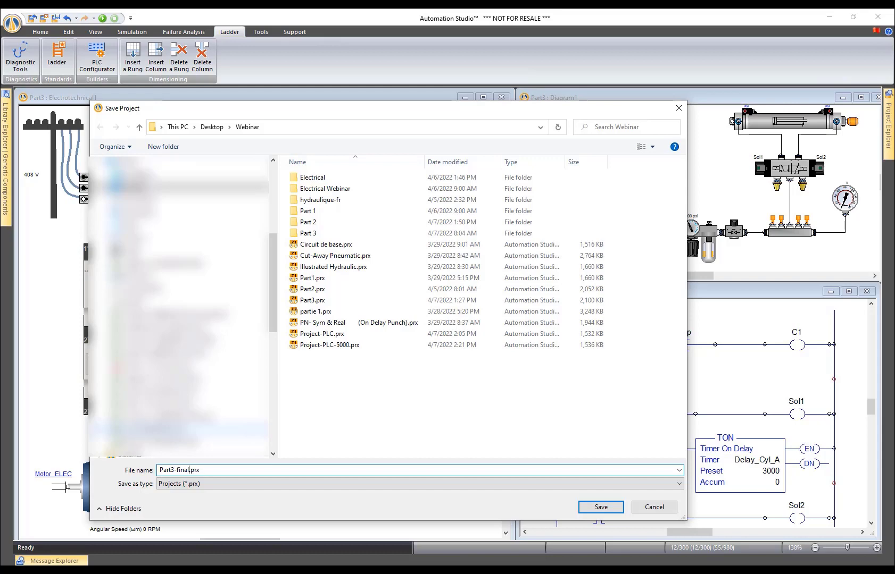
key("Return")
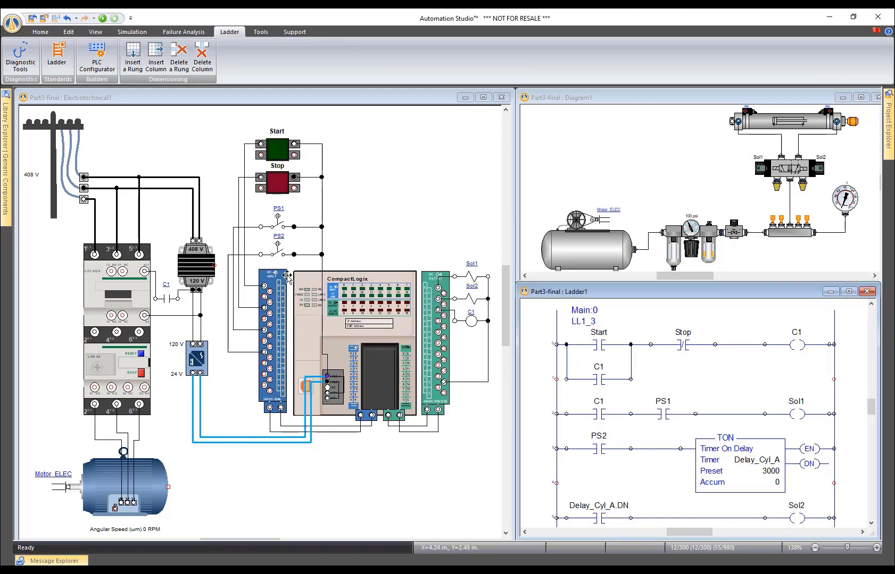
Run the normal simulation and inspect the PS1 sensor on the cylinder in Diagram1
left_click(132, 32)
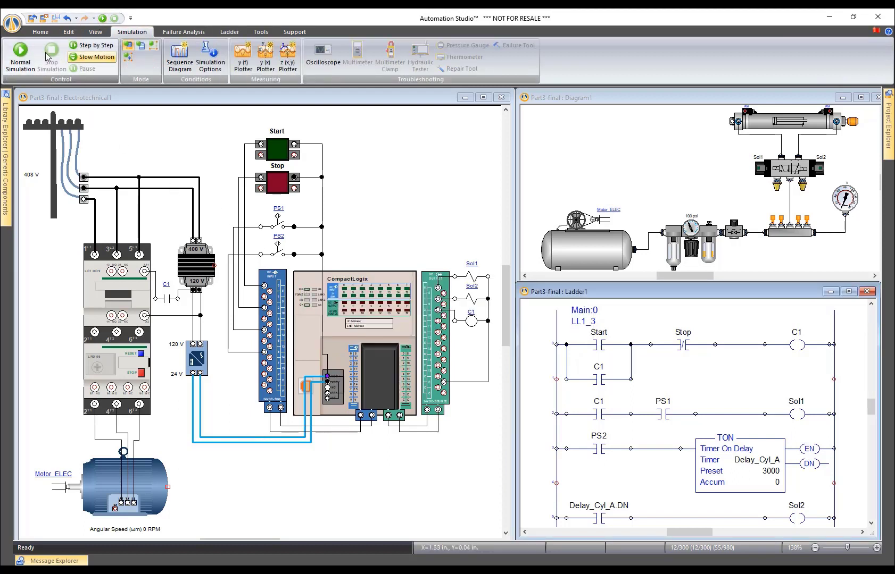
left_click(20, 50)
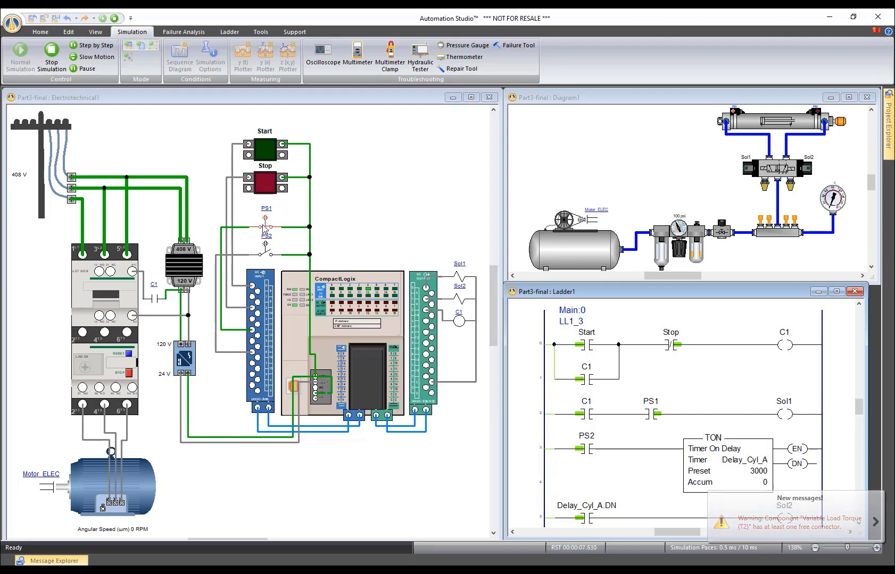
scroll(733, 117, "up", 5)
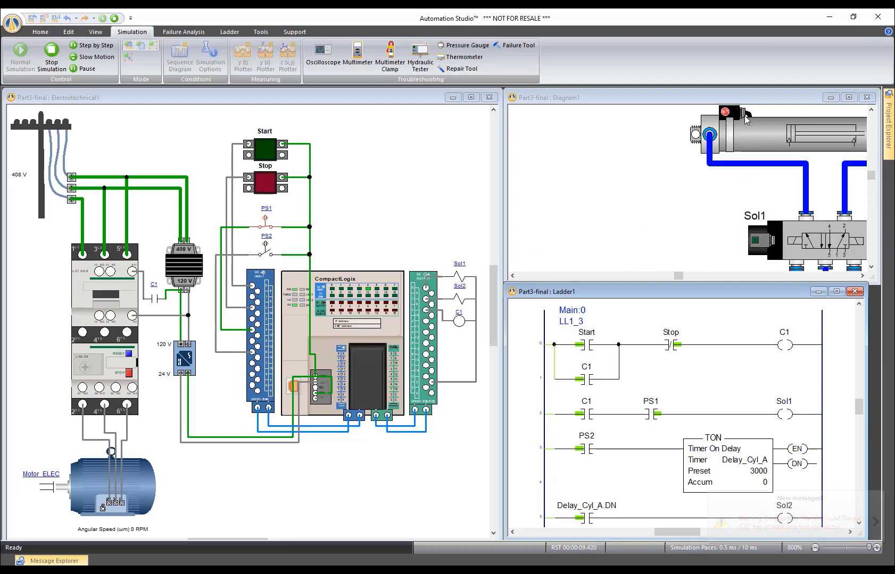
scroll(699, 152, "up", 2)
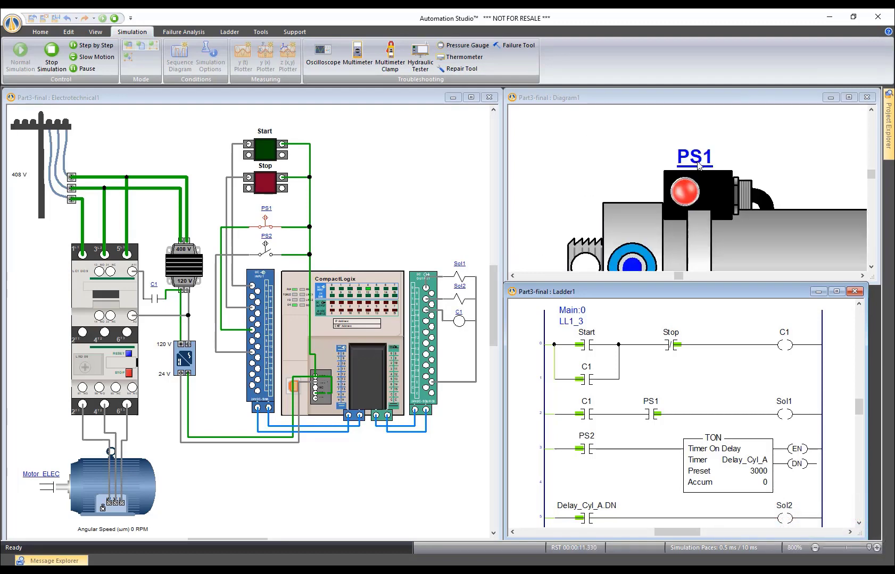
scroll(698, 166, "down", 6)
left_click_drag(594, 191, 636, 143)
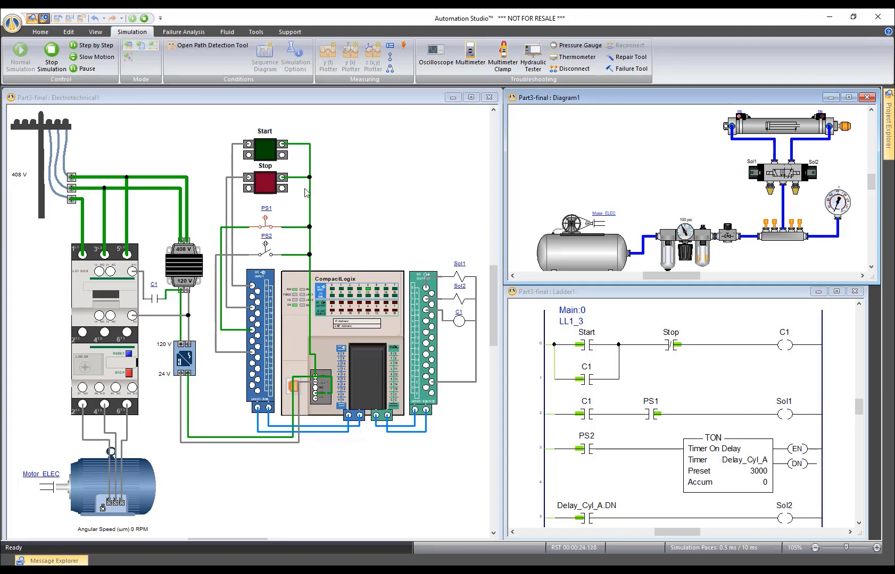
Actuate the Start pushbutton, open the shut-off valve ahead of the manifold, and check the CompactLogix input and output indicators
left_click(266, 152)
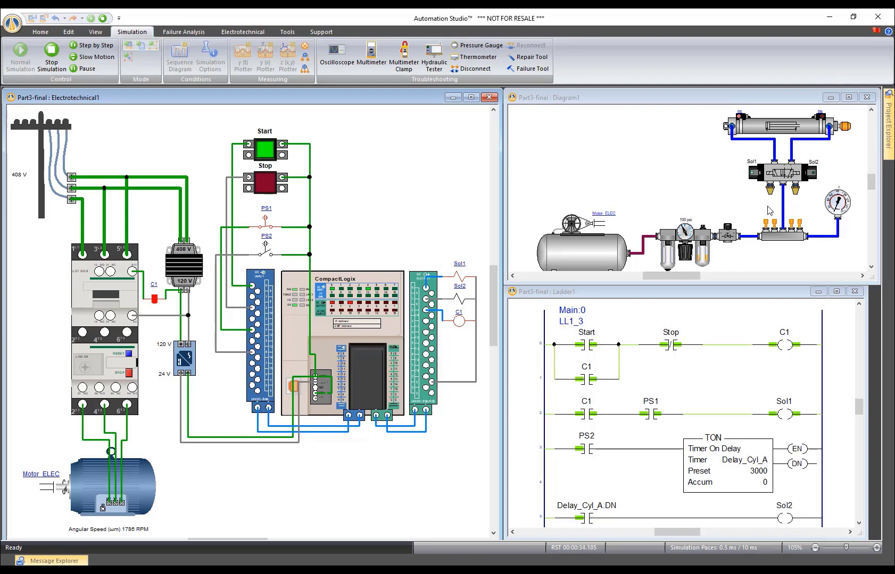
left_click(731, 241)
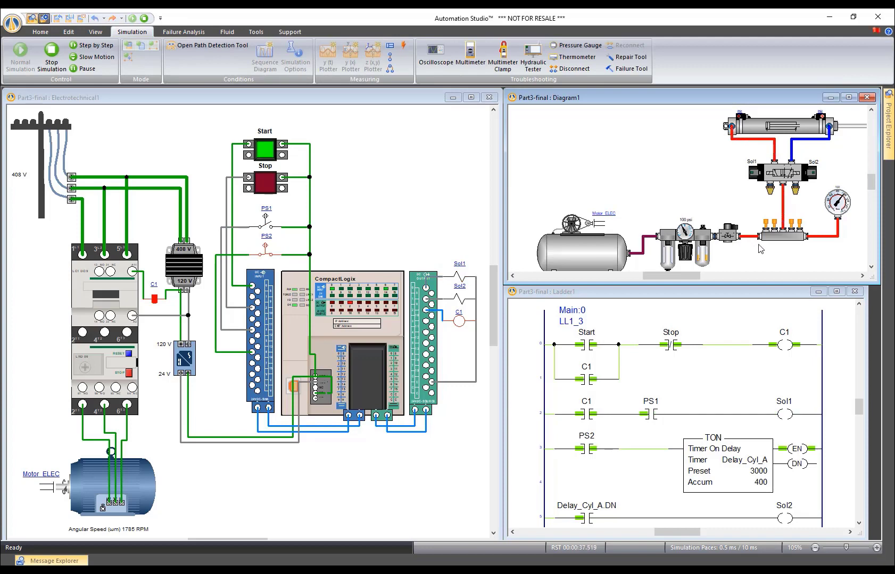
right_click(663, 168)
left_click(696, 226)
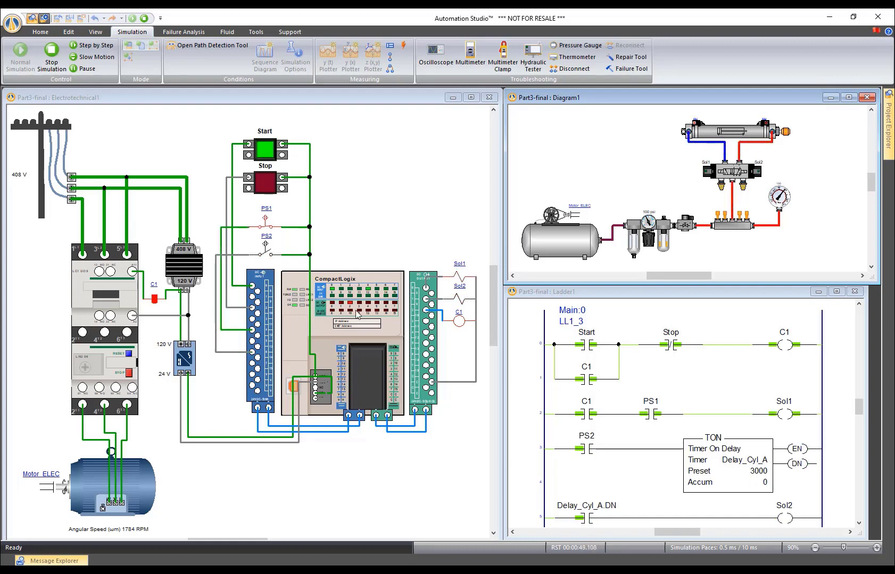
scroll(365, 298, "up", 5)
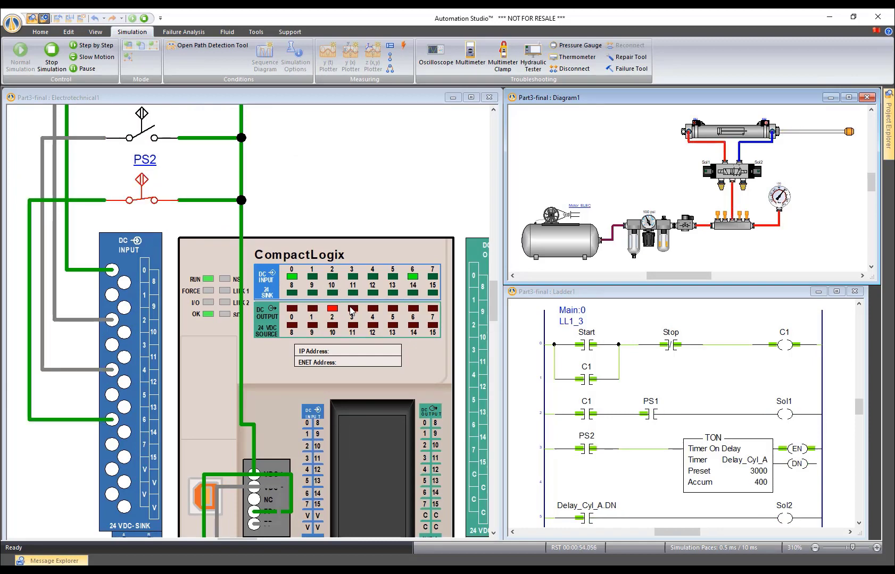
scroll(351, 309, "down", 4)
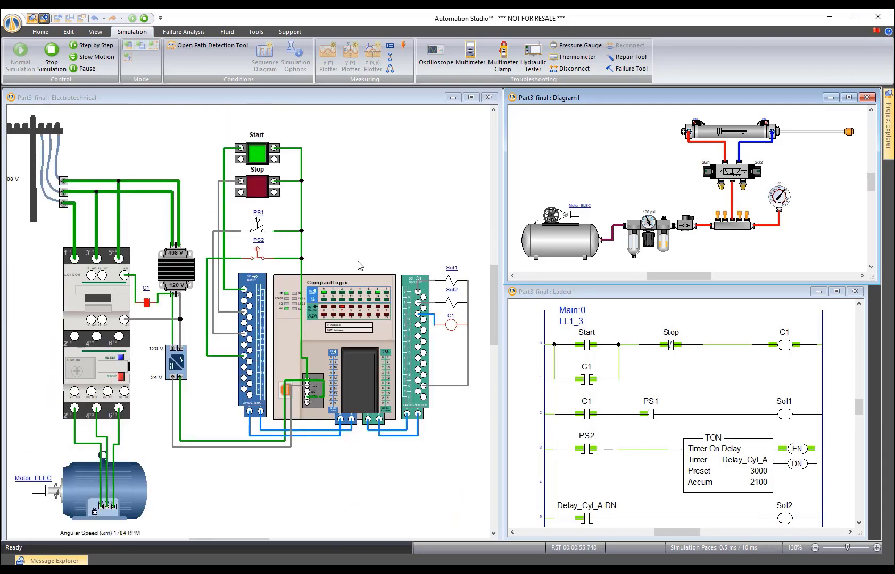
Measure the current in one of the motor's supply wires with the multimeter clamp
left_click(356, 205)
mouse_move(353, 212)
left_mouse_down()
mouse_move(372, 209)
mouse_move(365, 218)
left_mouse_up()
left_click(403, 58)
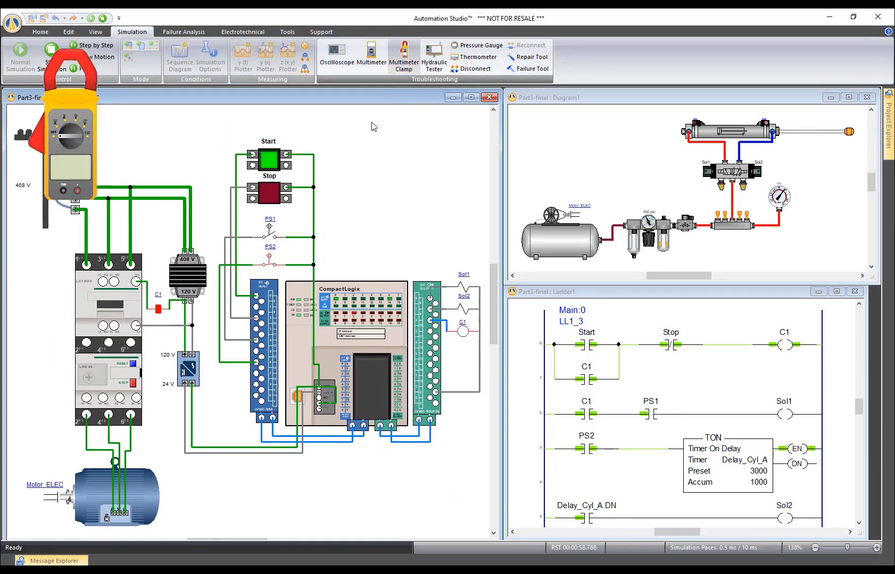
left_click_drag(160, 246, 132, 437)
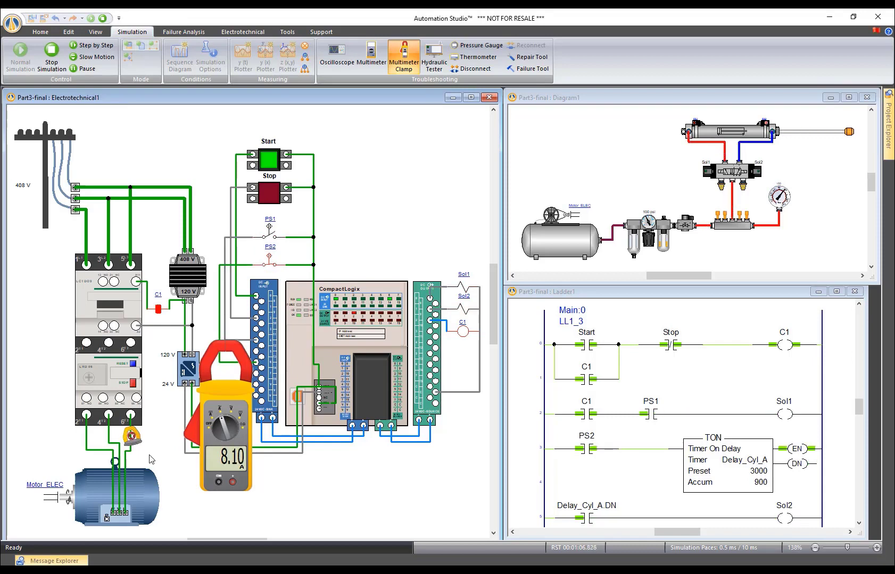
Stop the motor with the Stop pushbutton, release the button, and put away the multimeter clamp
left_click(269, 195)
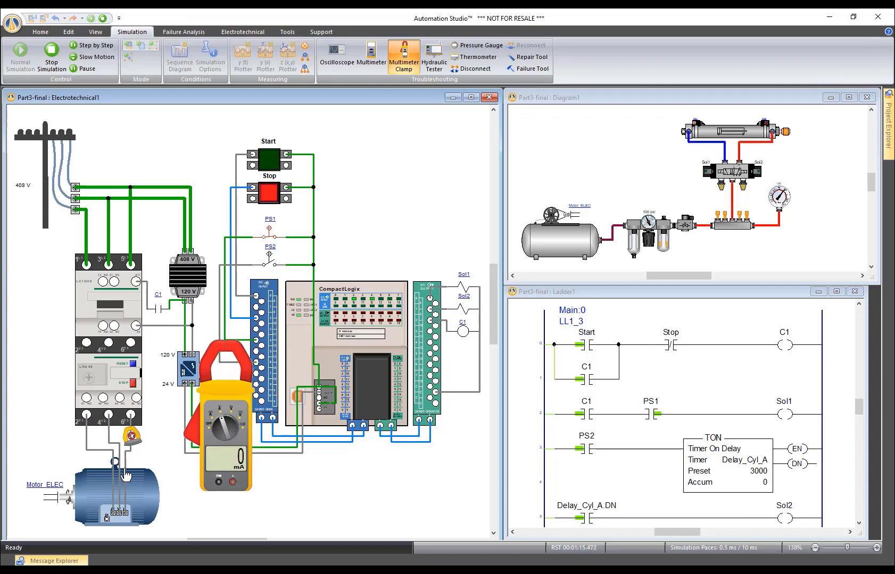
left_click(269, 193)
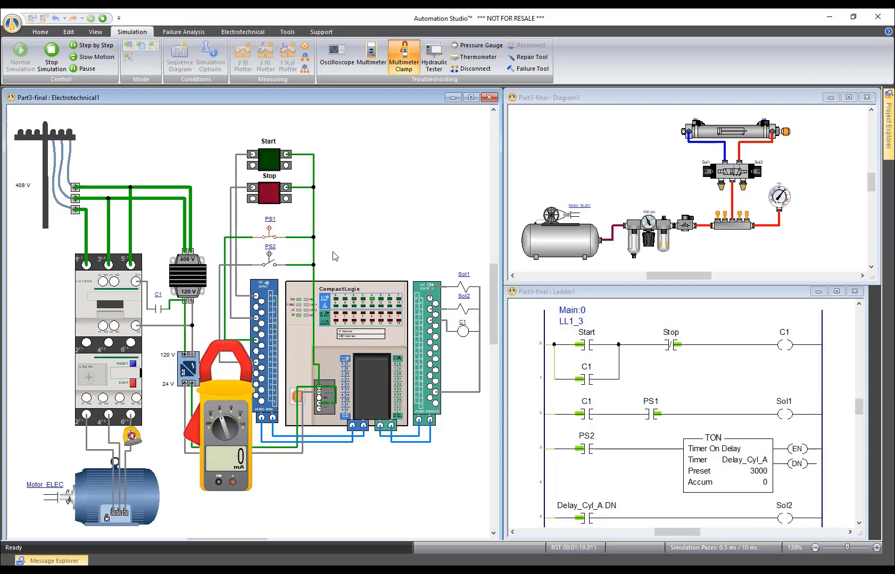
left_click(400, 59)
Restart the cycle with the Start pushbutton, and end the simulation after observing it
left_click(270, 169)
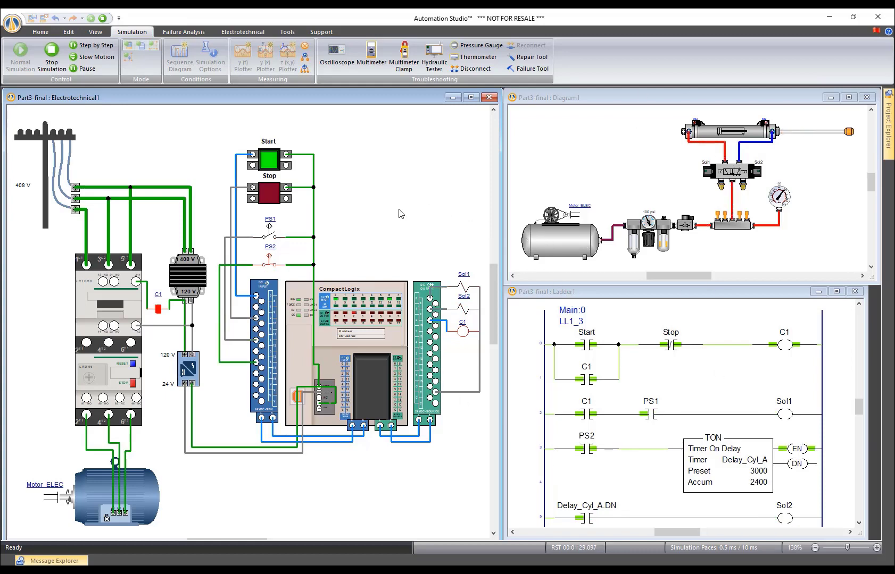
left_click_drag(403, 202, 406, 197)
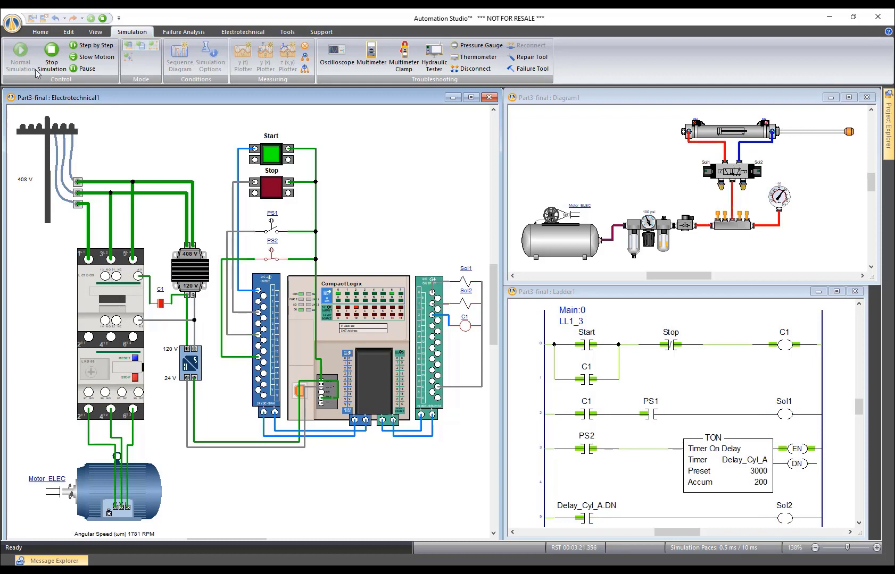
left_click(52, 53)
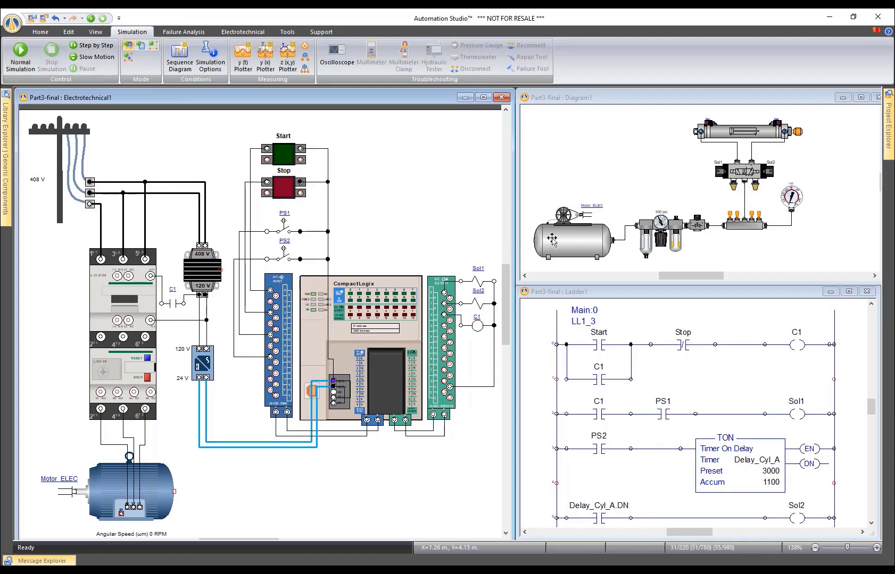